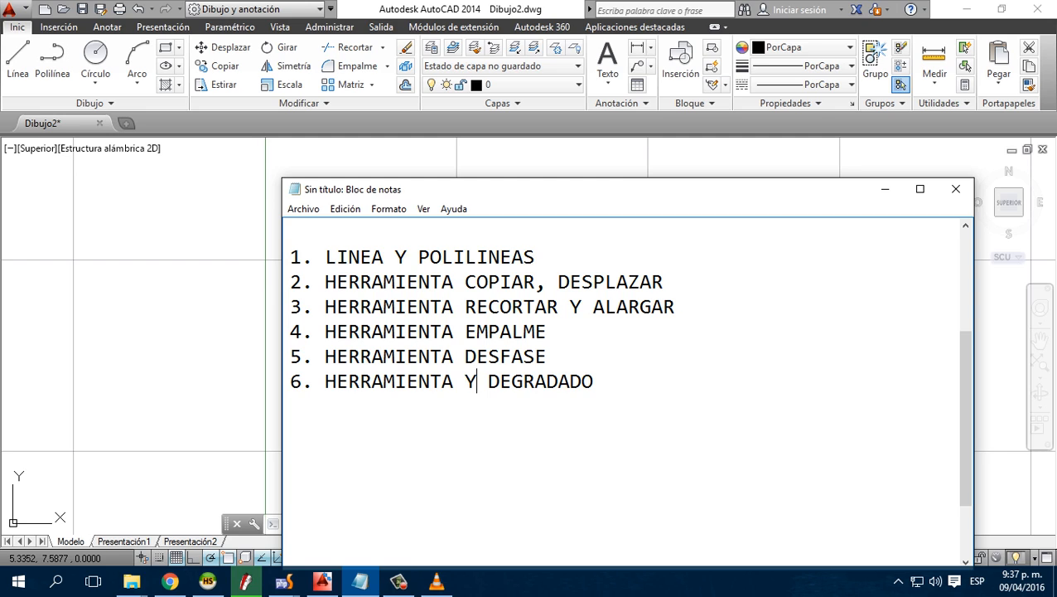
# Reword item 6 of the Notepad topic list as HERRAMIENTA DEGRADADO Y SOMBREADO, and switch to the AutoCAD drawing
pyautogui.press('Delete')
pyautogui.press('Delete')
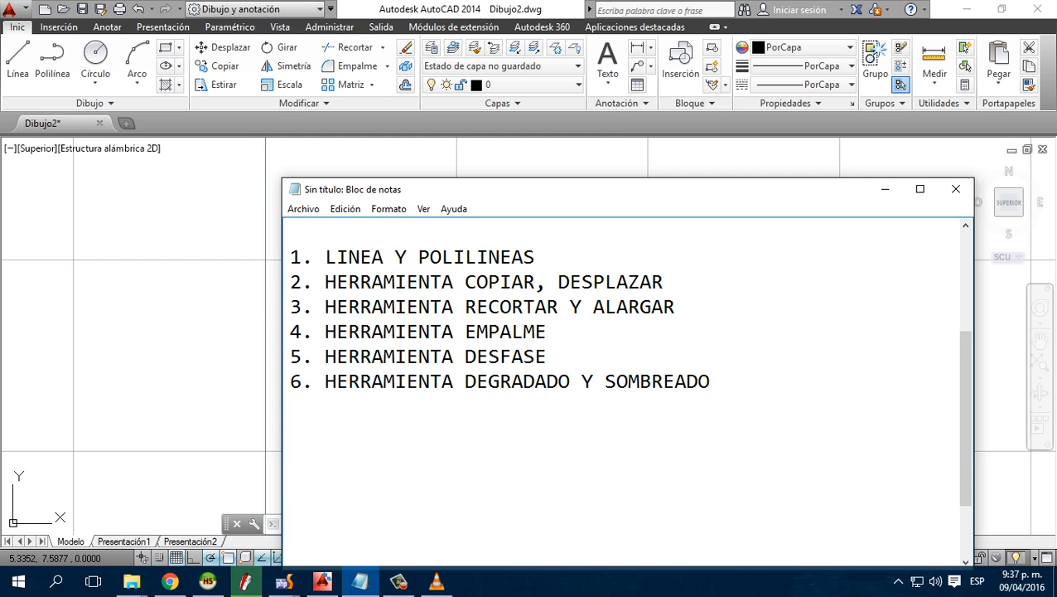
pyautogui.moveTo(709, 381); pyautogui.dragTo(290, 257)
pyautogui.click(454, 281)
pyautogui.click(885, 189)
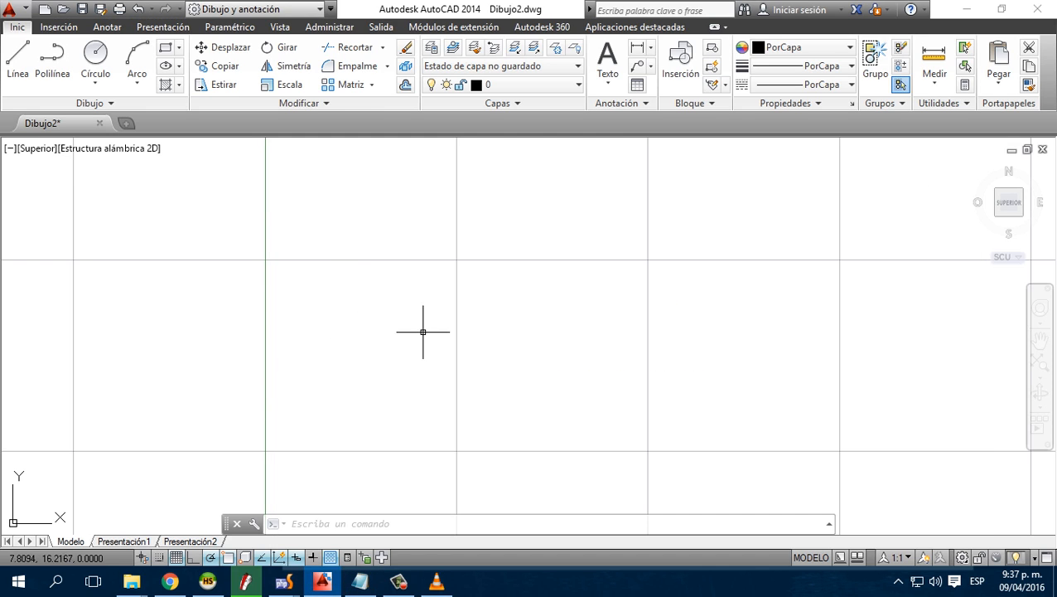
# Review the topic list in Notepad again and return to the AutoCAD drawing with the origin in view
pyautogui.click(360, 581)
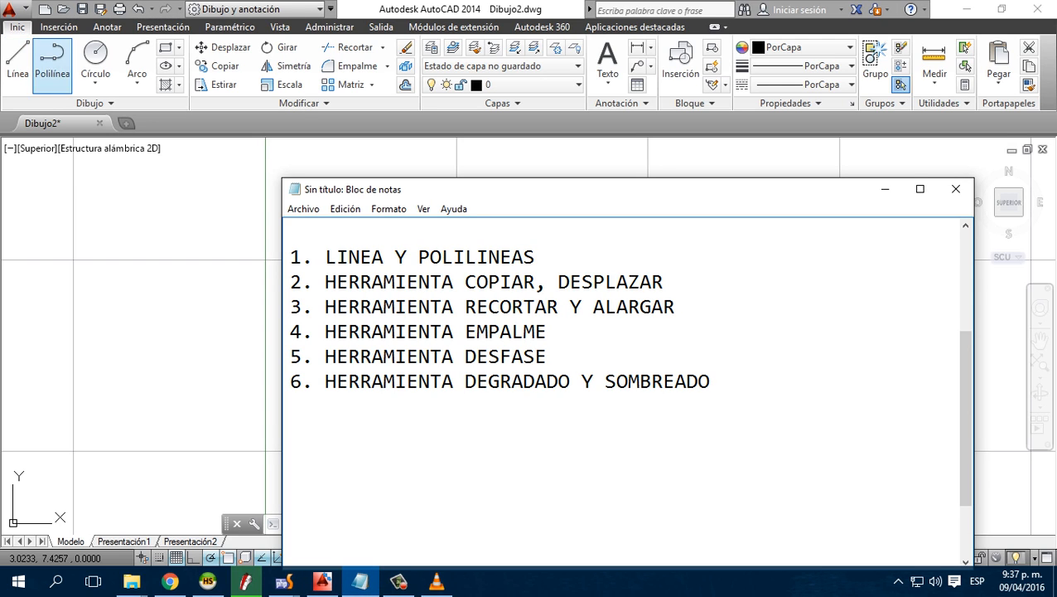
pyautogui.click(322, 581)
pyautogui.moveTo(536, 323)
pyautogui.mouseDown(button='middle')
pyautogui.moveTo(510, 272)
pyautogui.moveTo(497, 157)
pyautogui.mouseUp(button='middle')
pyautogui.moveTo(476, 315); pyautogui.dragTo(386, 283, button='middle')
pyautogui.moveTo(460, 283); pyautogui.dragTo(437, 295, button='middle')
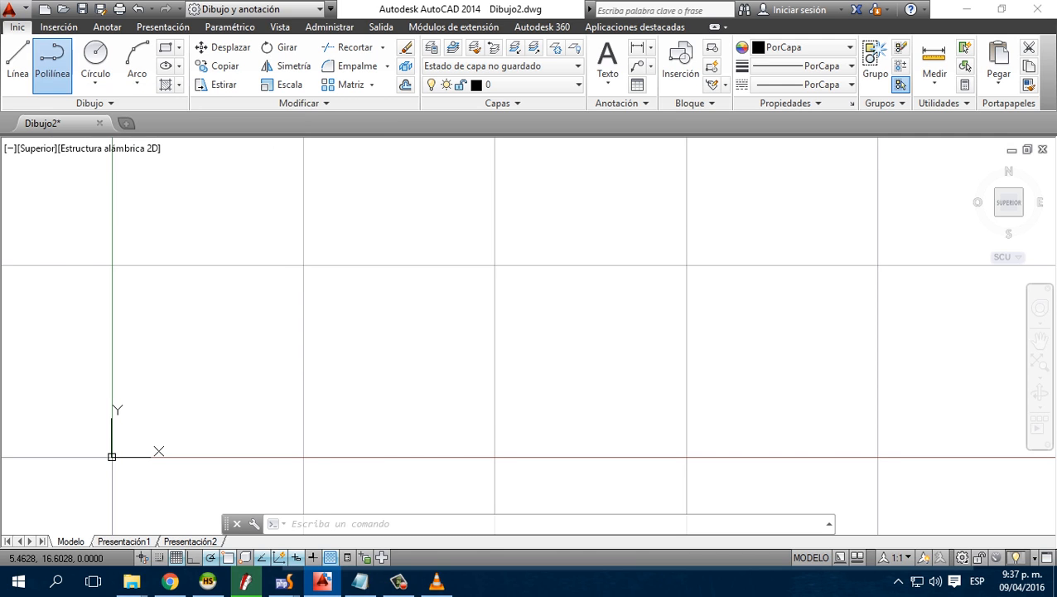
# Draw a closed rectangle as a single polyline, 10 units high and 6 units wide, above and right of the origin
pyautogui.click(52, 59)
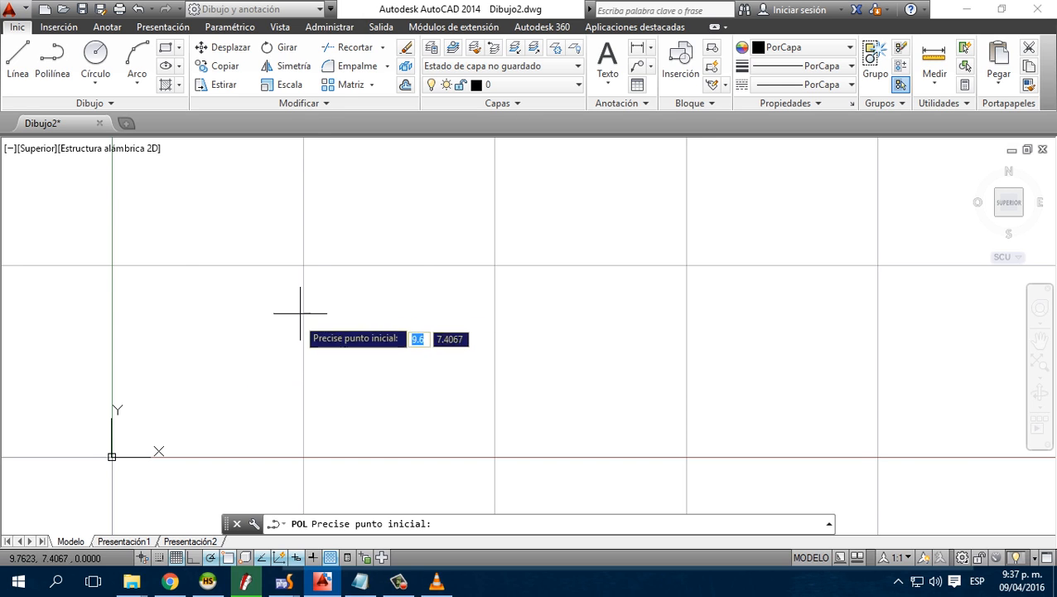
pyautogui.click(223, 351)
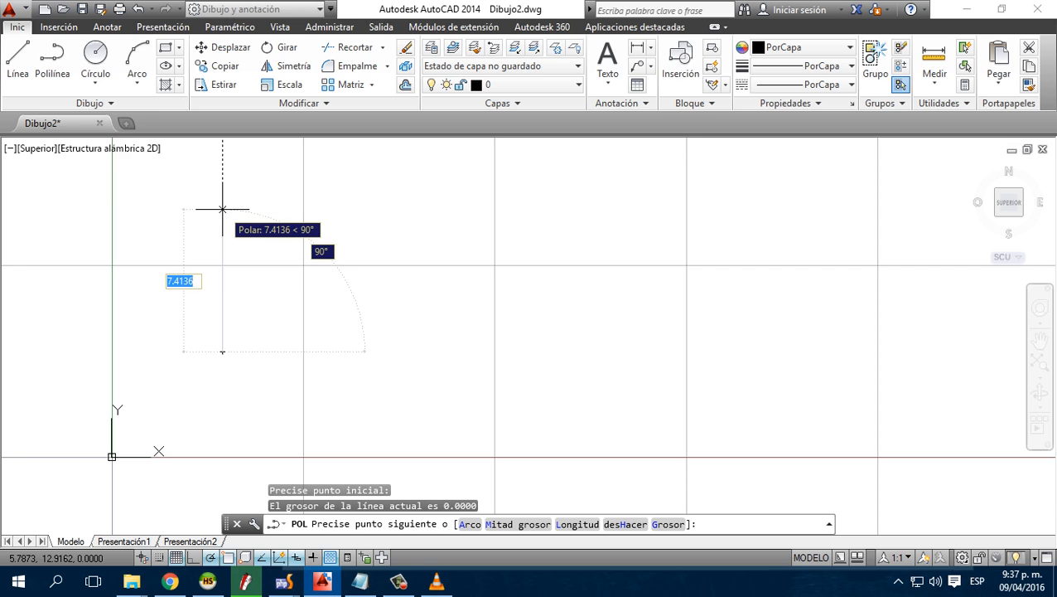
pyautogui.write('1')
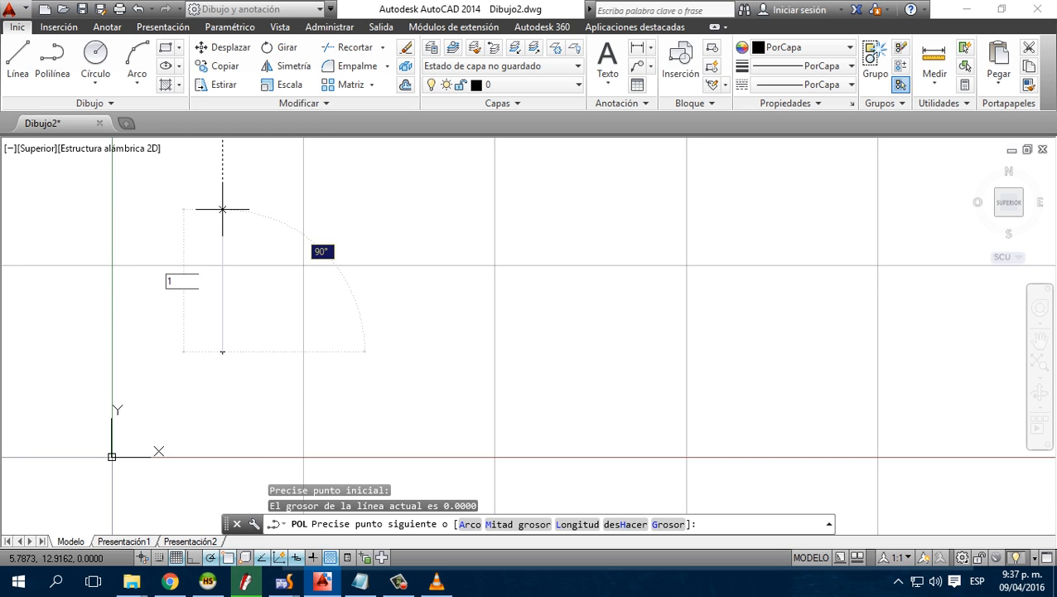
pyautogui.write('0')
pyautogui.press('Return')
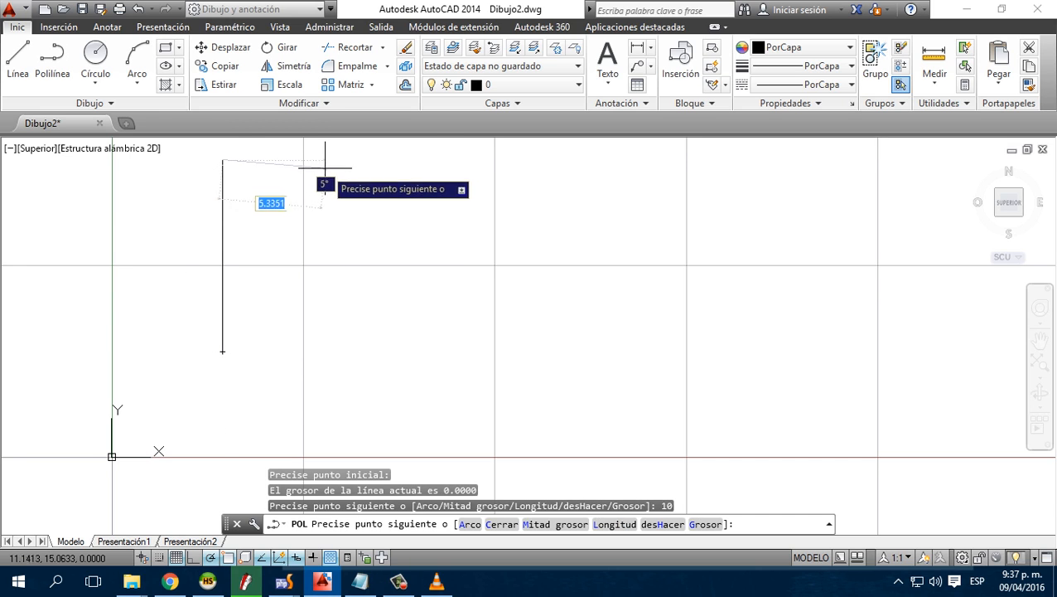
pyautogui.write('6')
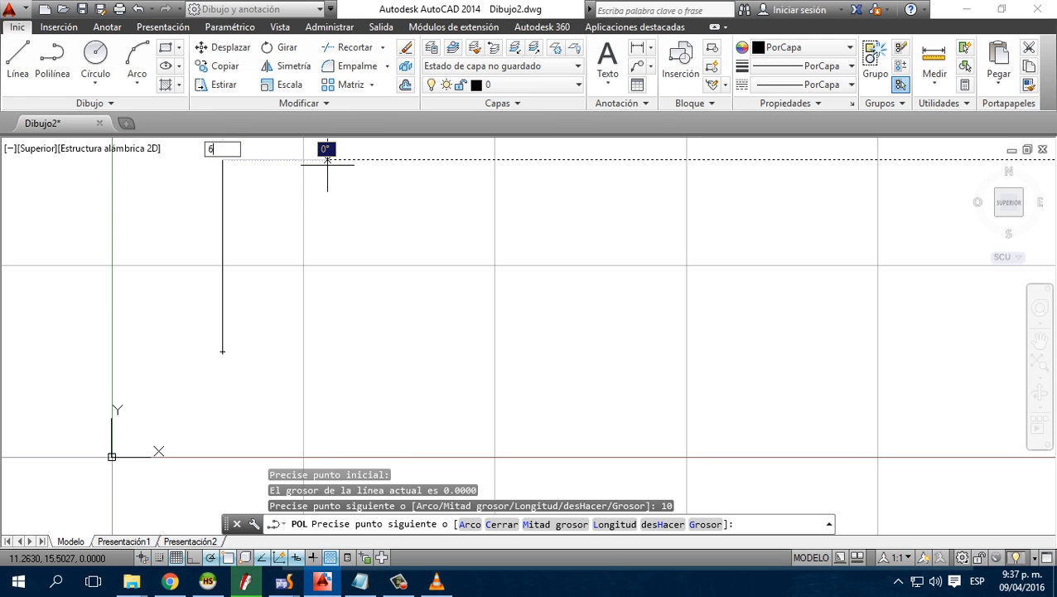
pyautogui.press('Return')
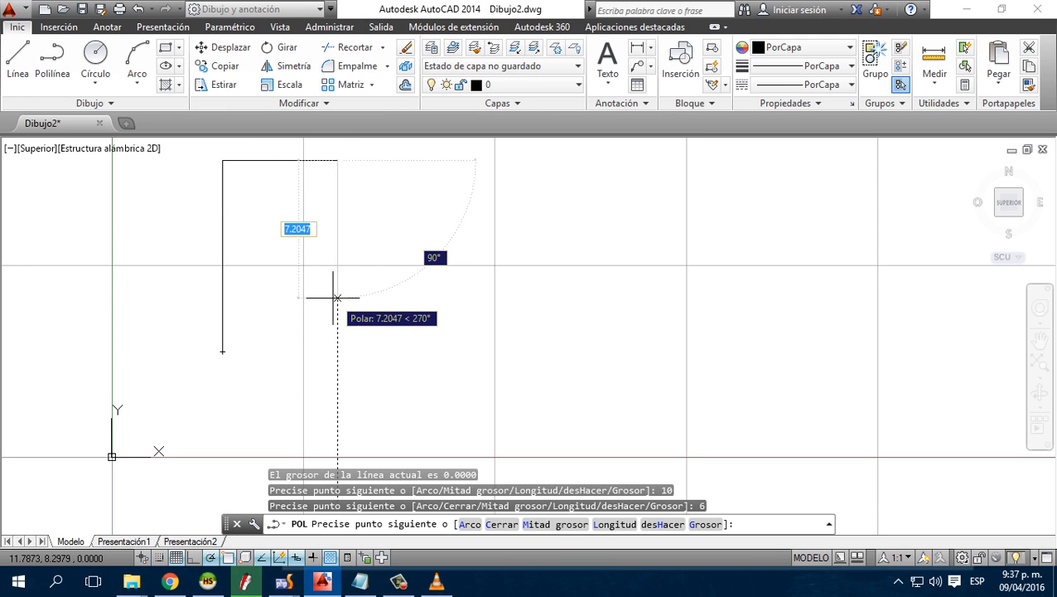
pyautogui.write('10')
pyautogui.press('Return')
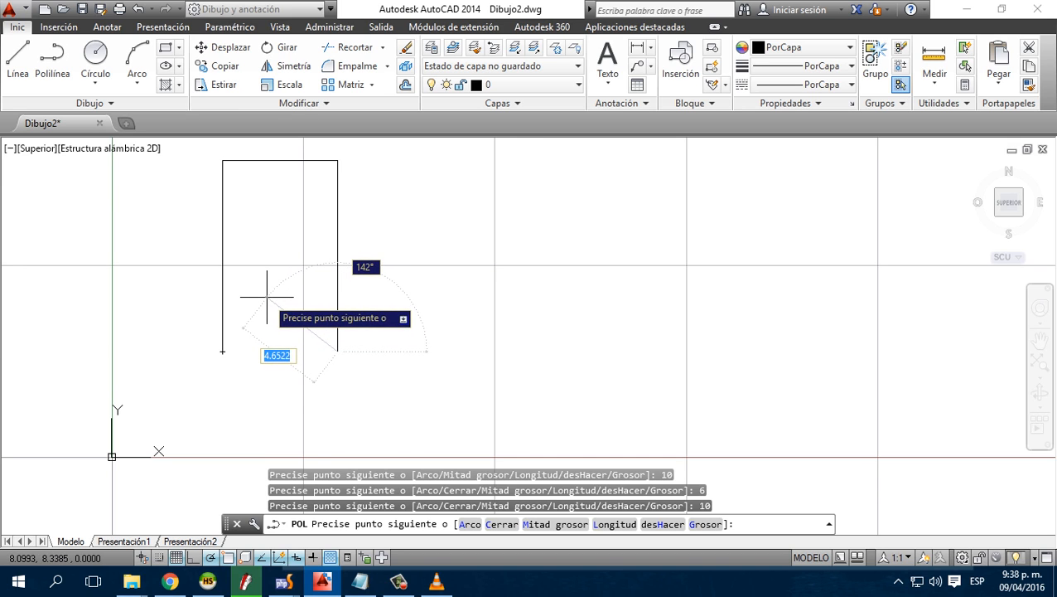
pyautogui.write('C')
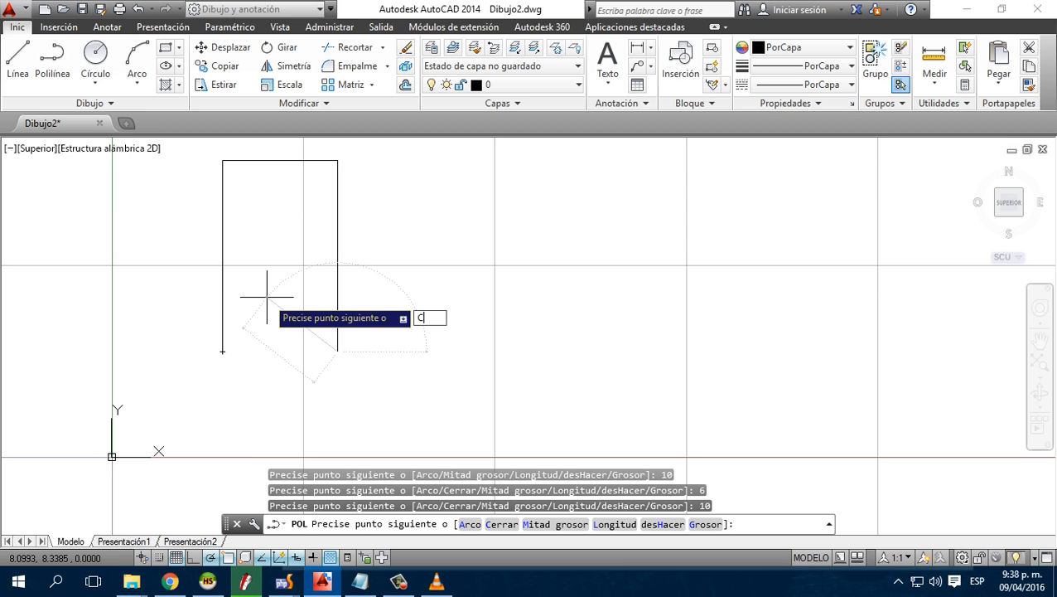
pyautogui.press('Return')
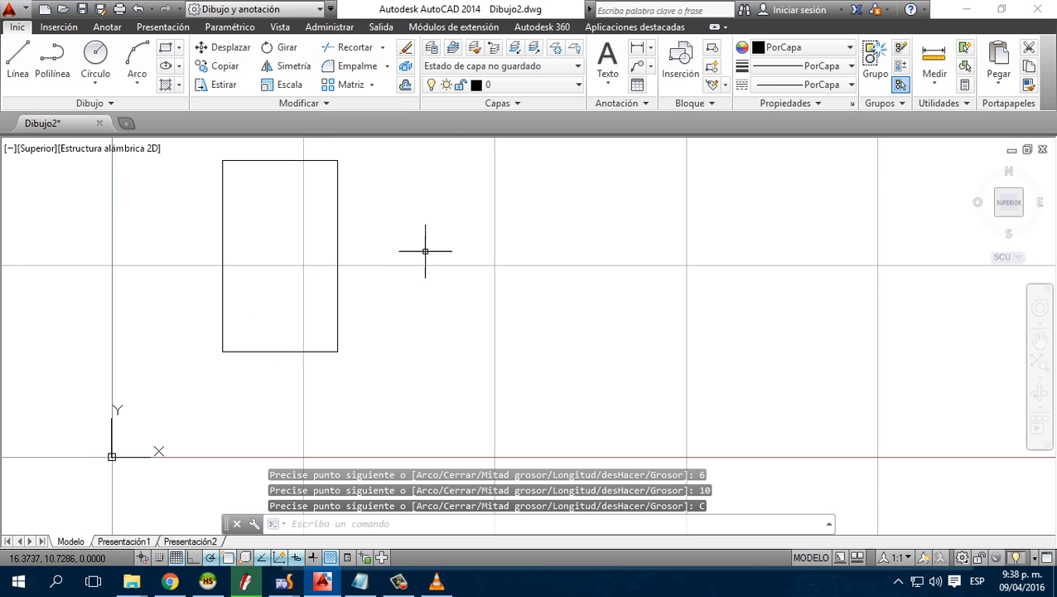
# Draw a second closed rectangle to the right of the polyline one with the Line tool, 10 units high and 6 units wide
pyautogui.moveTo(527, 262); pyautogui.dragTo(474, 281, button='middle')
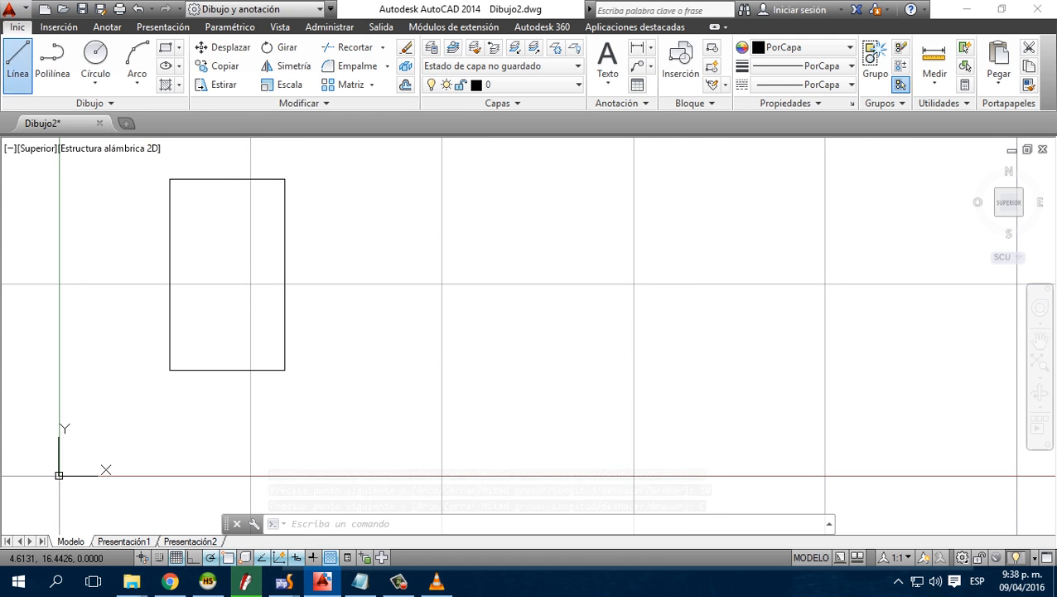
pyautogui.click(17, 62)
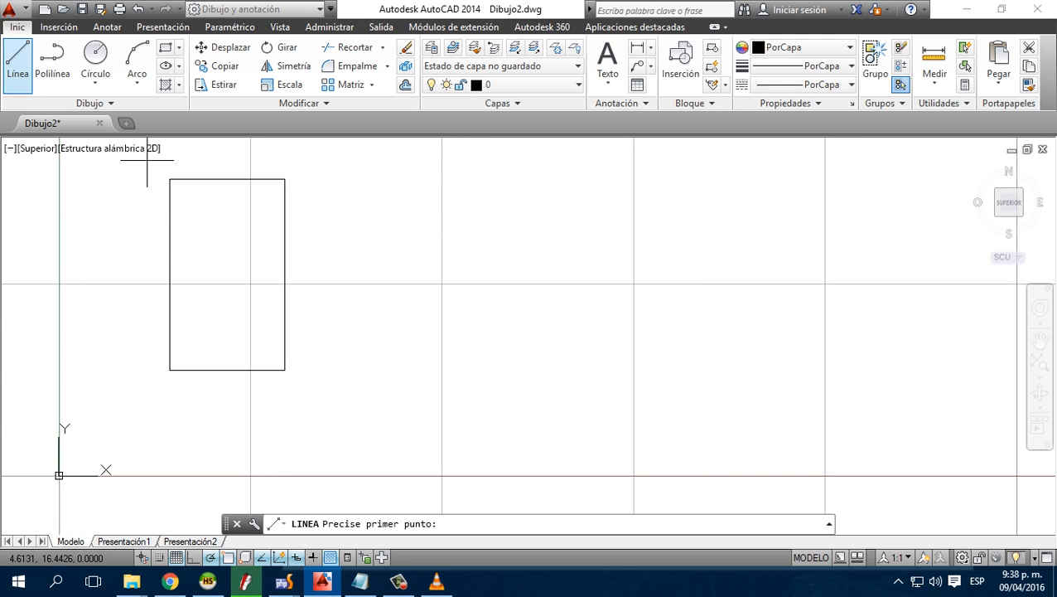
pyautogui.click(385, 176)
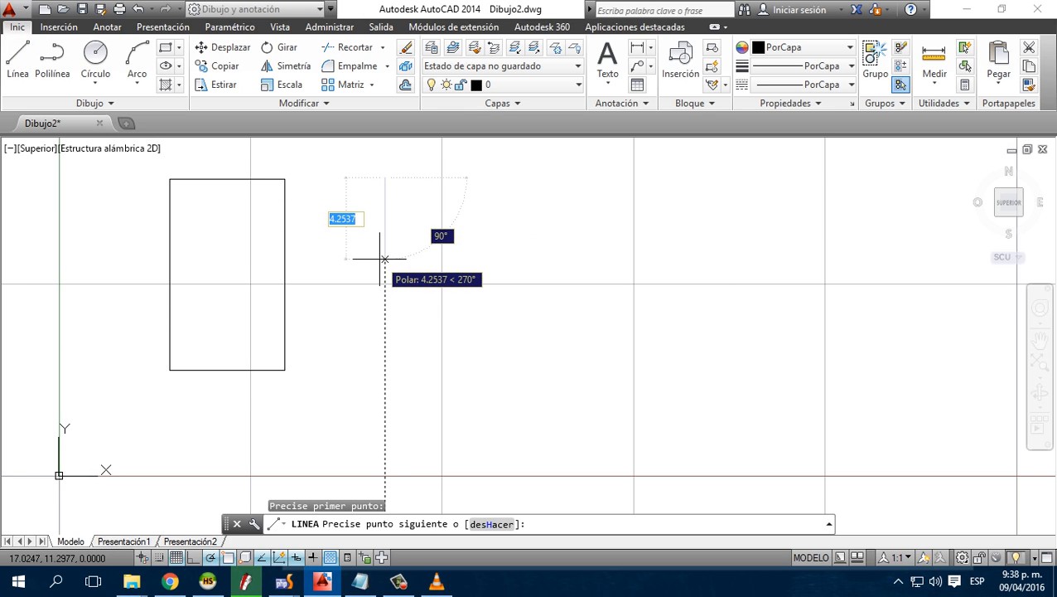
pyautogui.write('10')
pyautogui.press('Return')
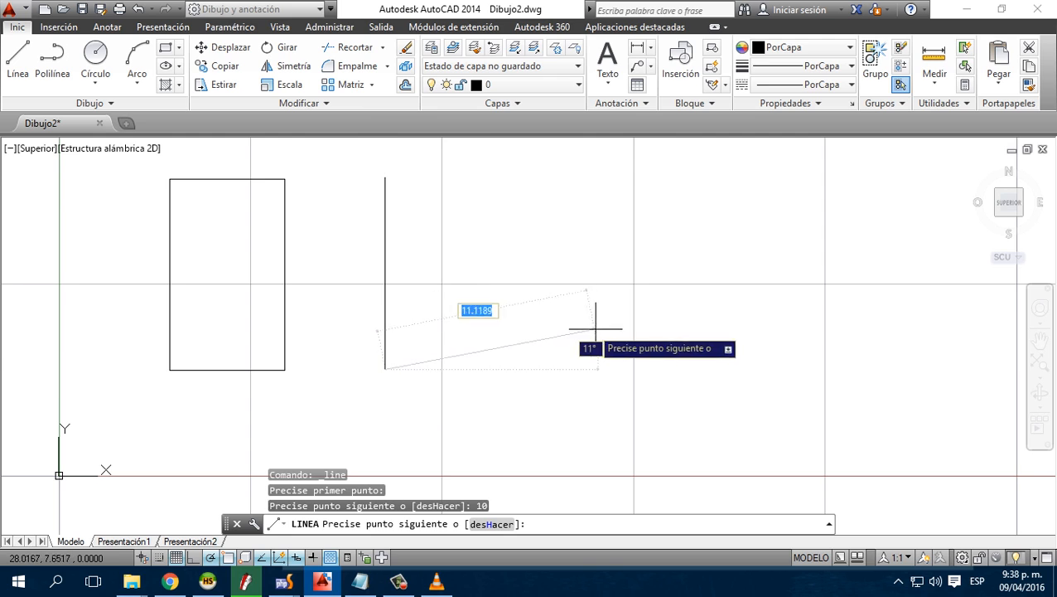
pyautogui.write('6')
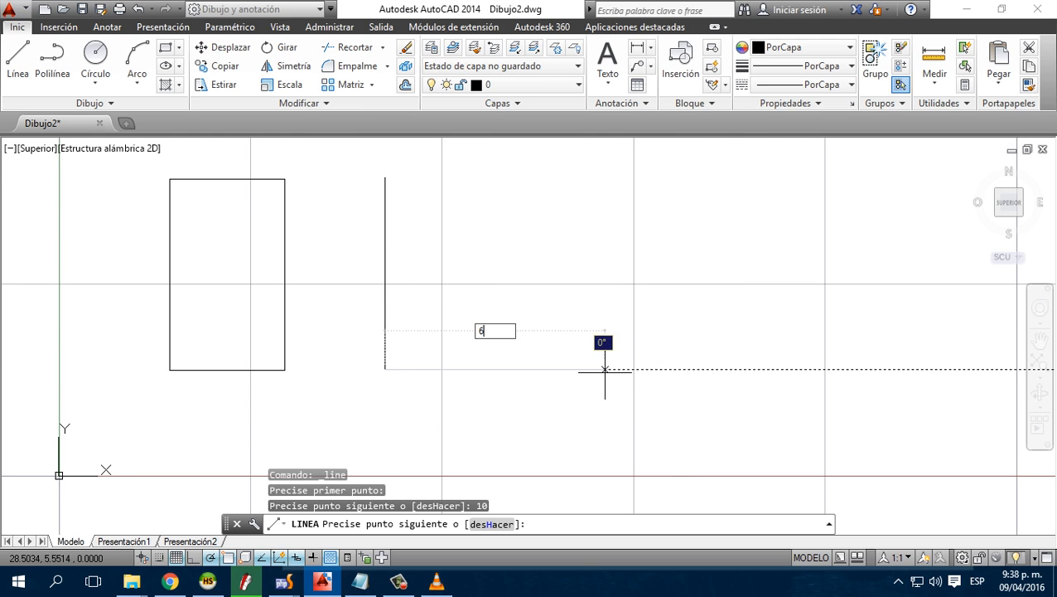
pyautogui.press('Return')
pyautogui.write('1')
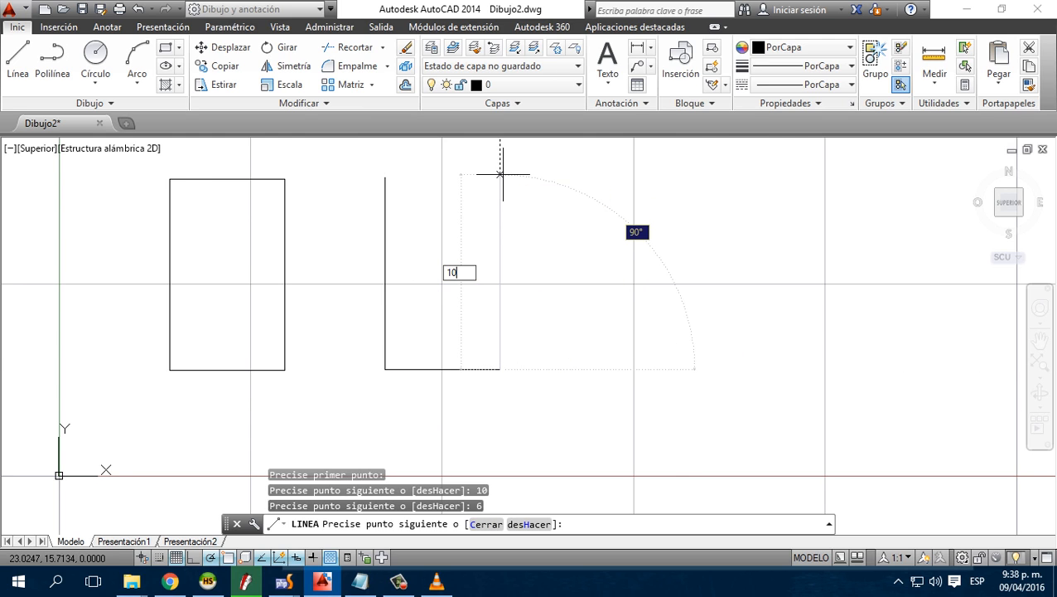
pyautogui.write('0')
pyautogui.press('Return')
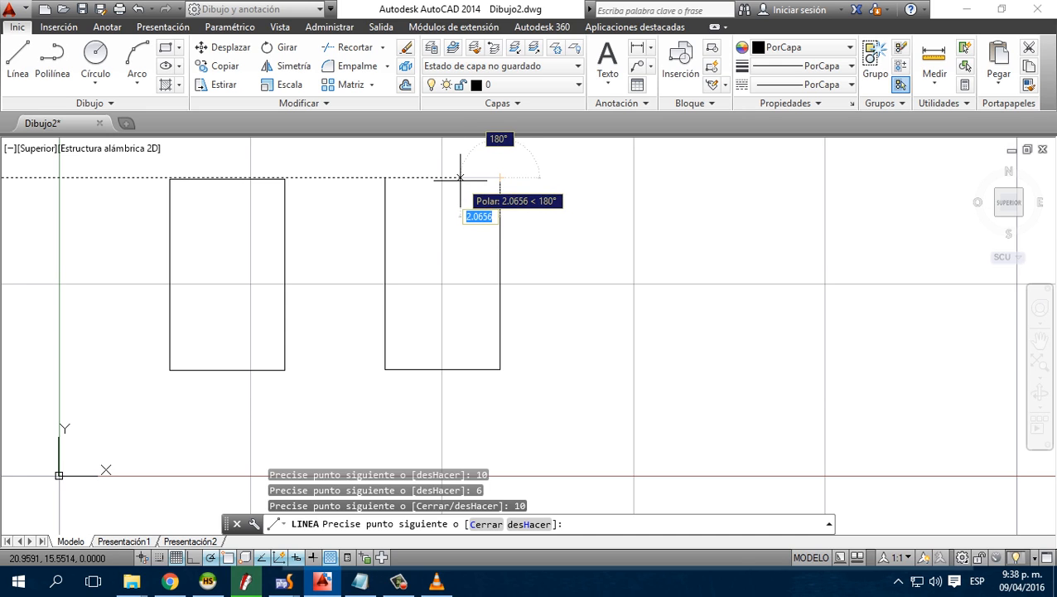
pyautogui.write('C')
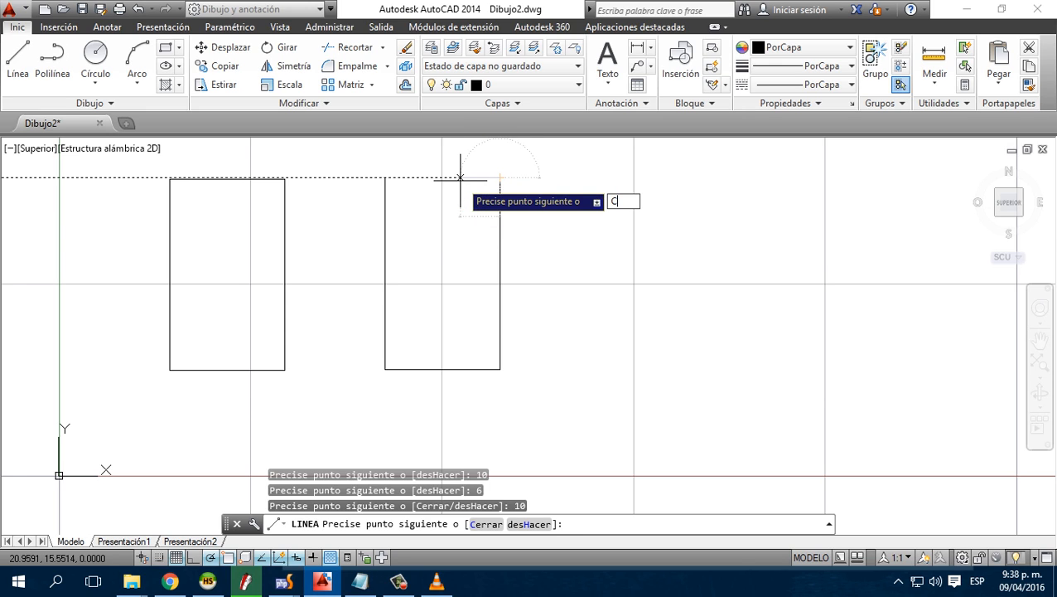
pyautogui.press('Return')
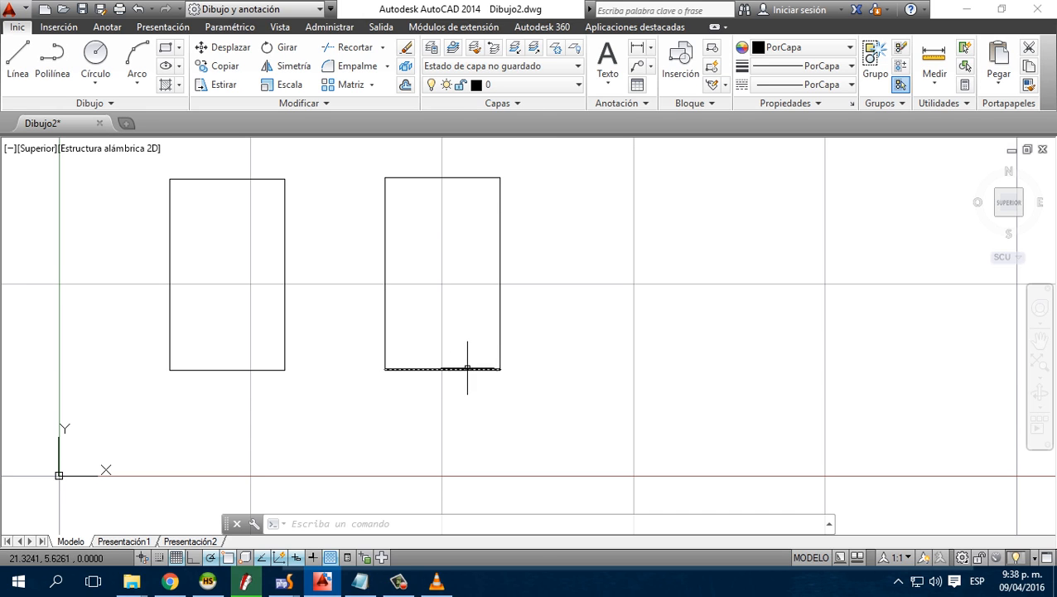
# Try moving the right and bottom lines of the second rectangle away individually, and undo both moves
pyautogui.click(499, 242)
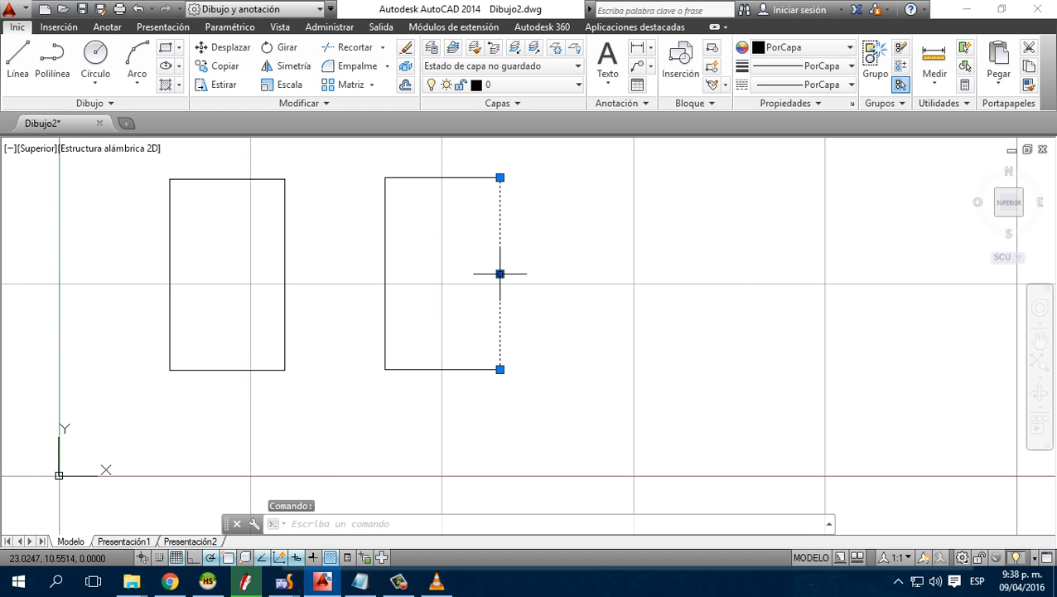
pyautogui.click(500, 273)
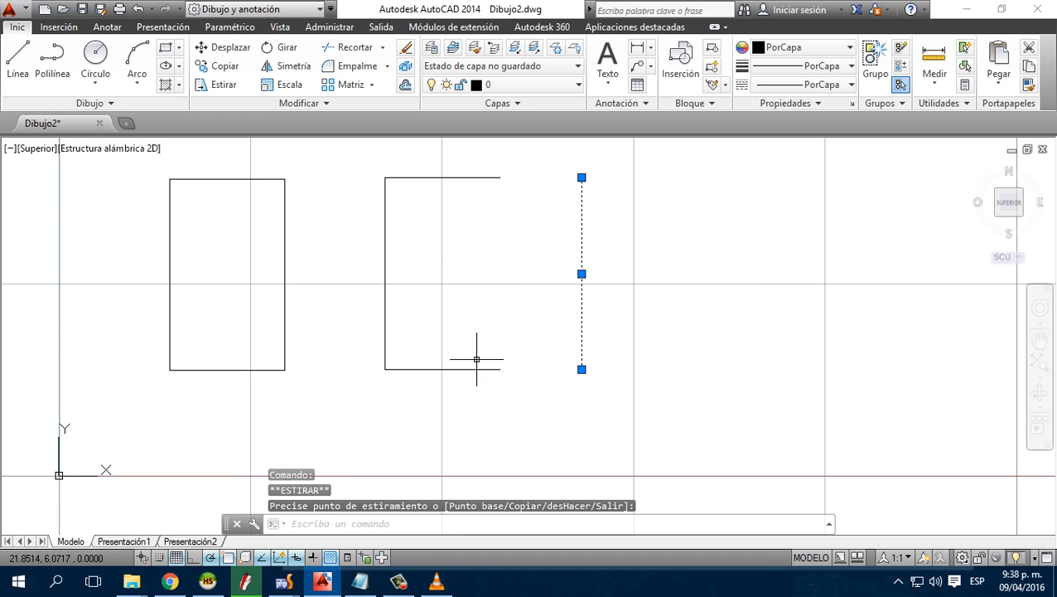
pyautogui.click(464, 368)
pyautogui.click(442, 369)
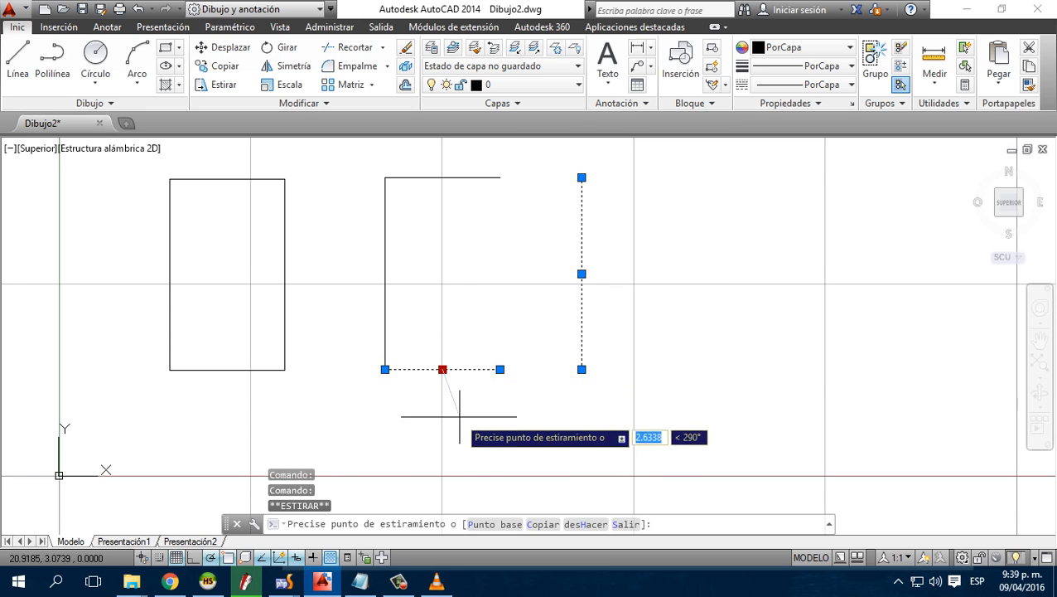
pyautogui.click(475, 432)
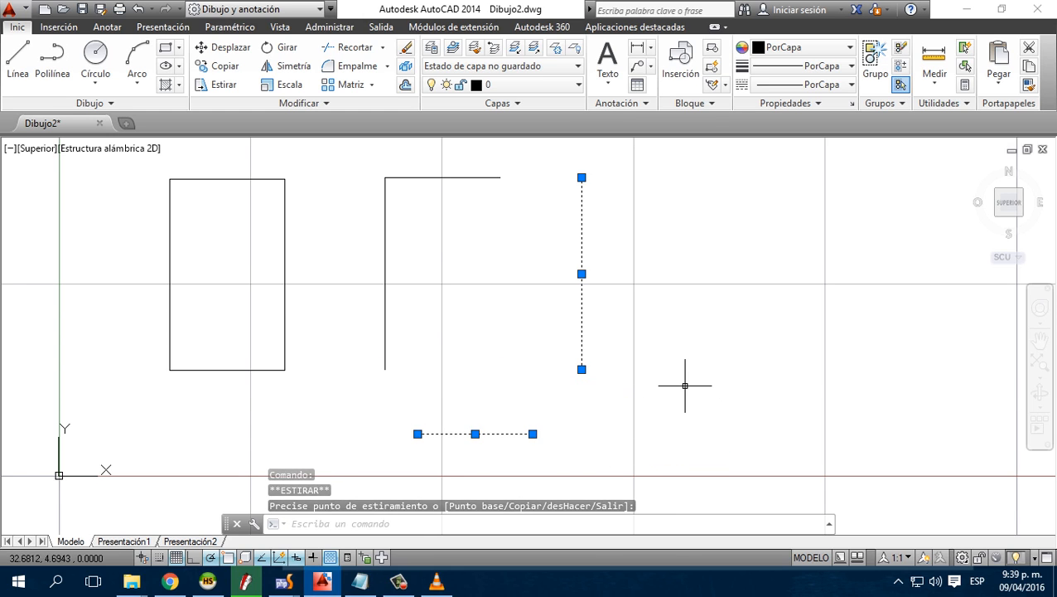
pyautogui.hotkey('ctrl', 'z')
pyautogui.hotkey('ctrl', 'z')
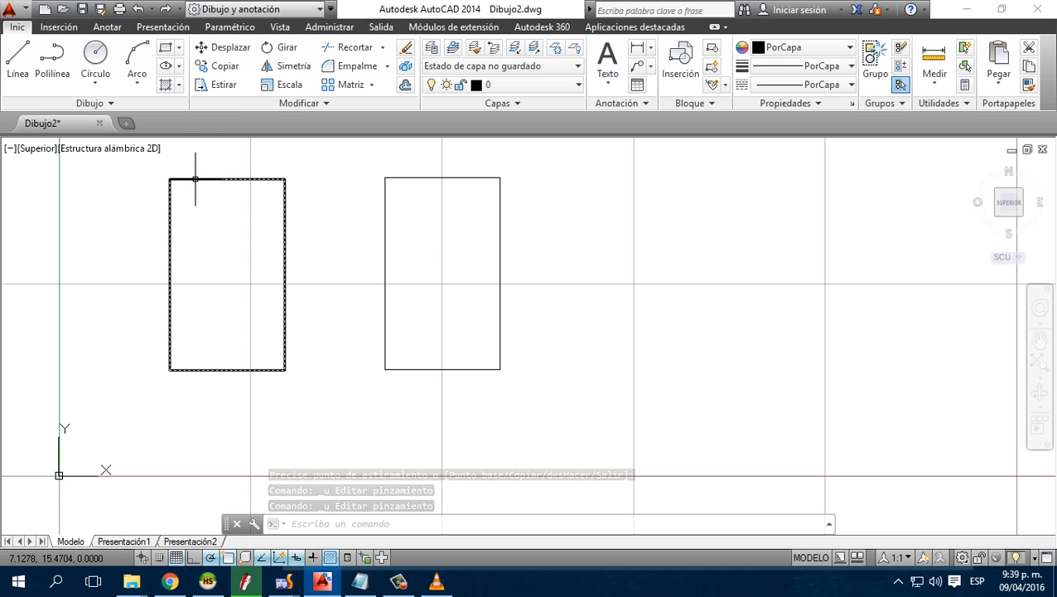
# Try stretching the polyline rectangle's right edge outward and its lower-right corner down and left, and undo both stretches
pyautogui.click(263, 179)
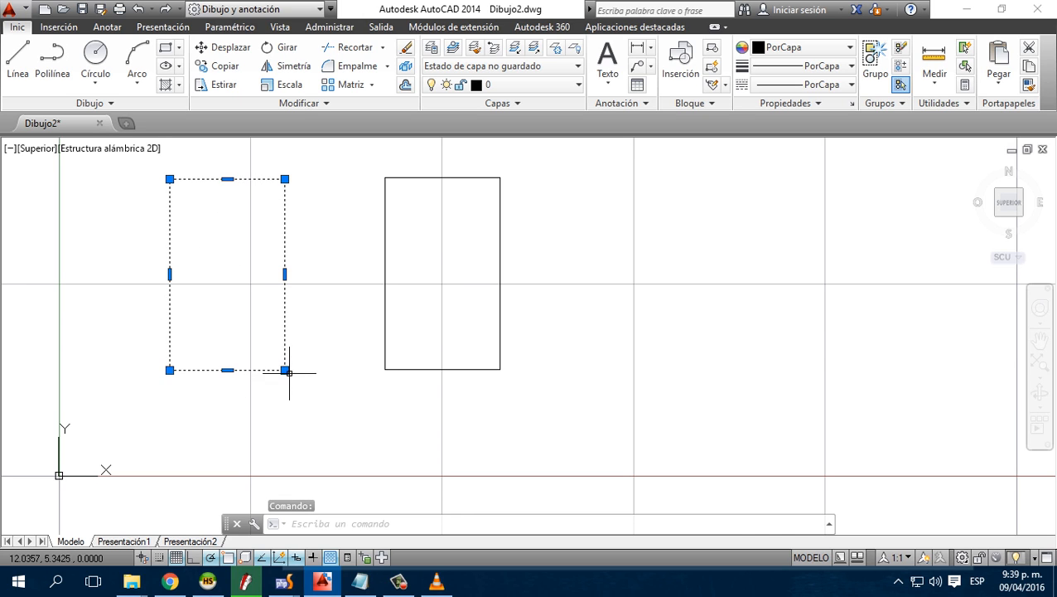
pyautogui.click(285, 274)
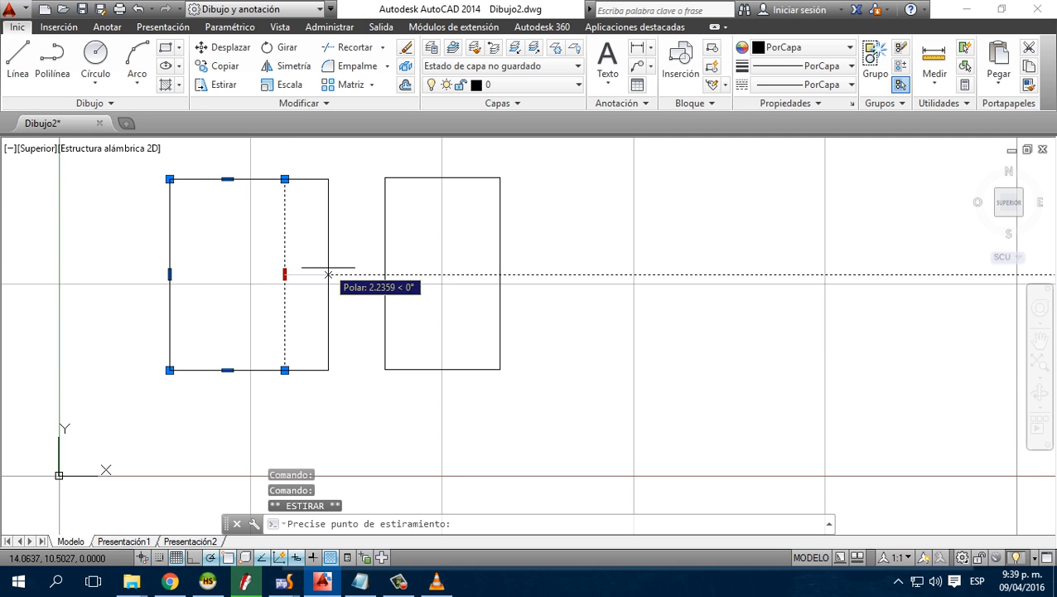
pyautogui.click(332, 274)
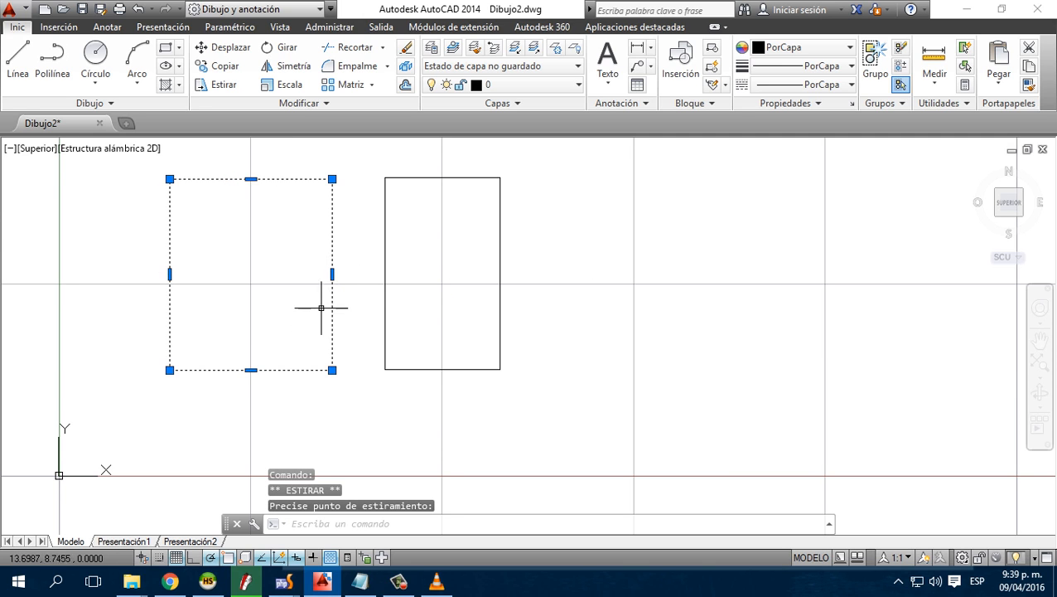
pyautogui.click(332, 369)
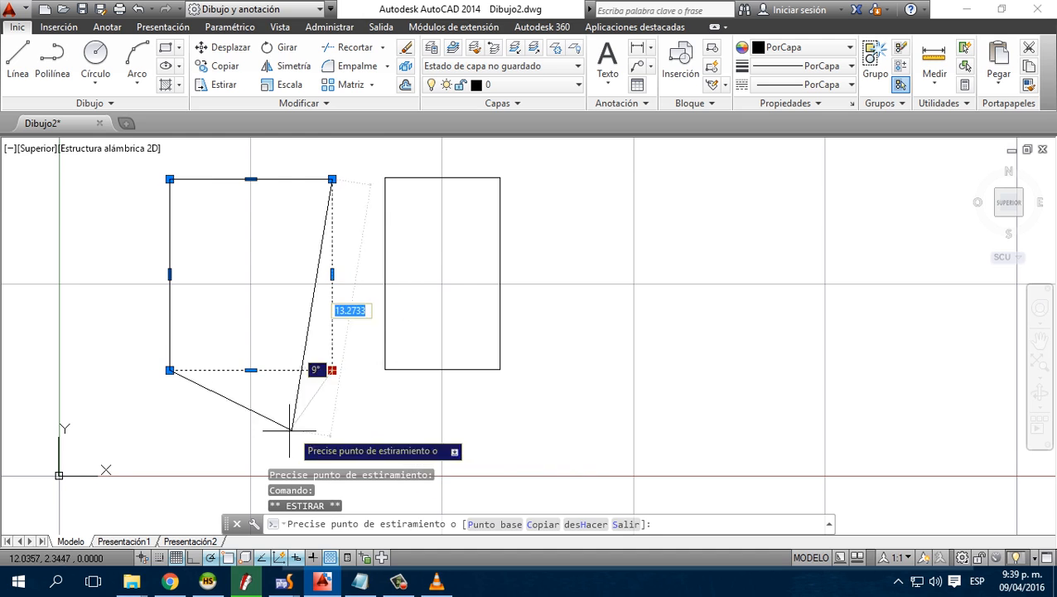
pyautogui.click(253, 438)
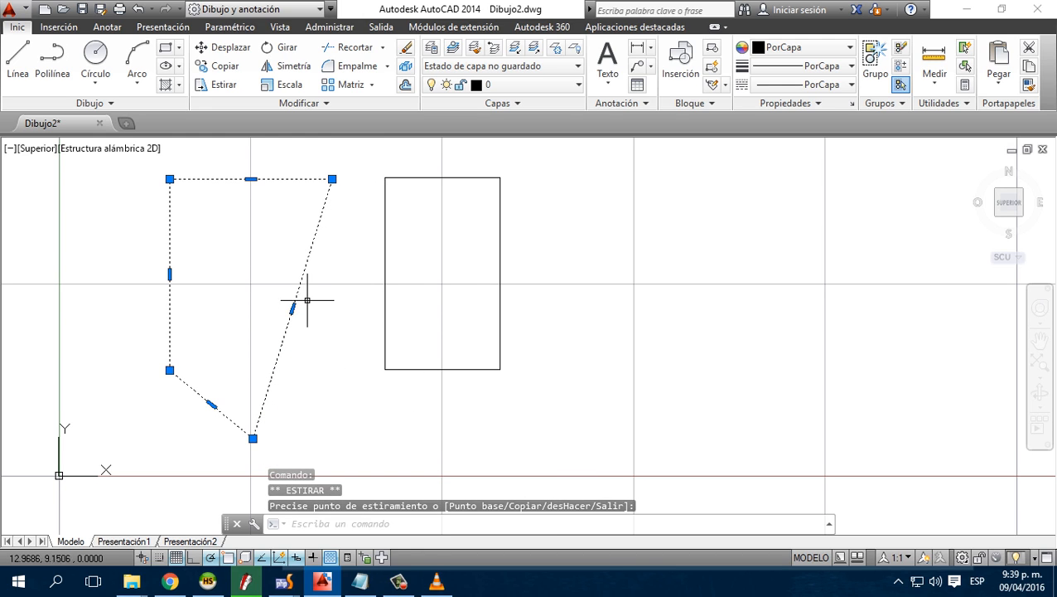
pyautogui.hotkey('ctrl', 'z')
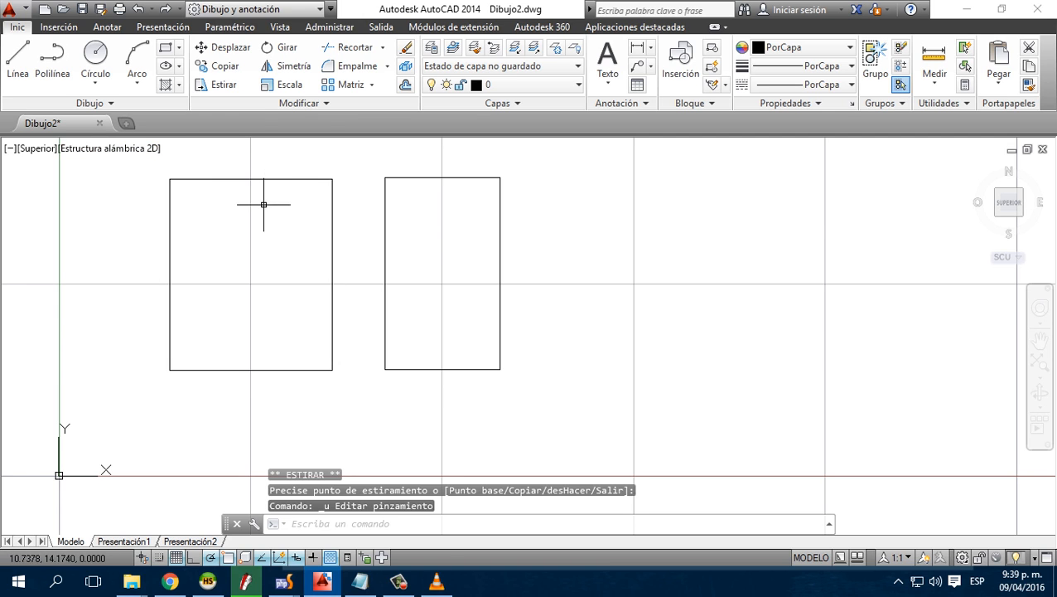
pyautogui.hotkey('ctrl', 'z')
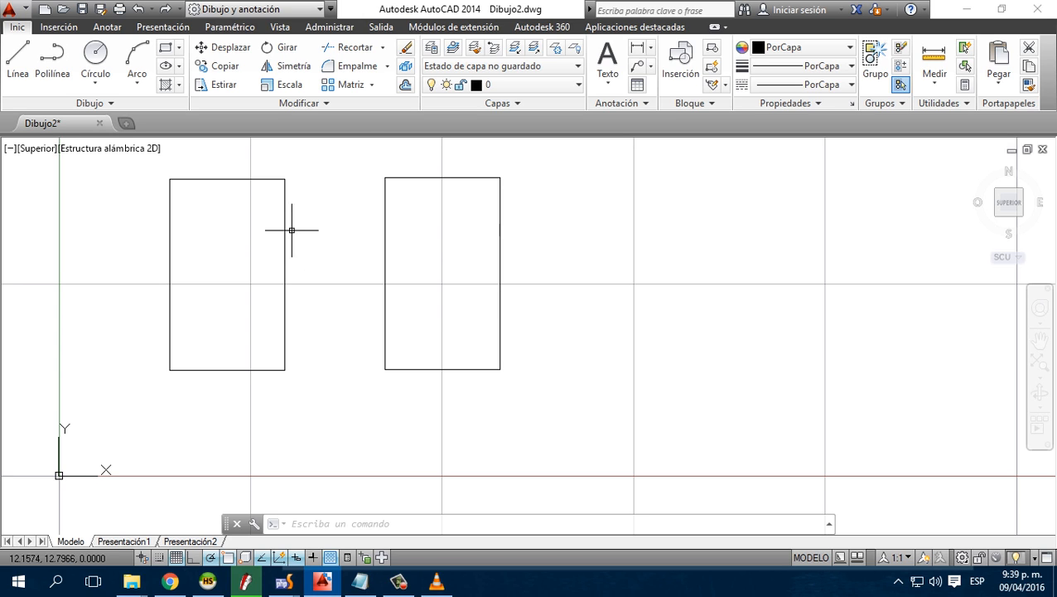
# Explode the left polyline rectangle into separate line segments
pyautogui.click(232, 177)
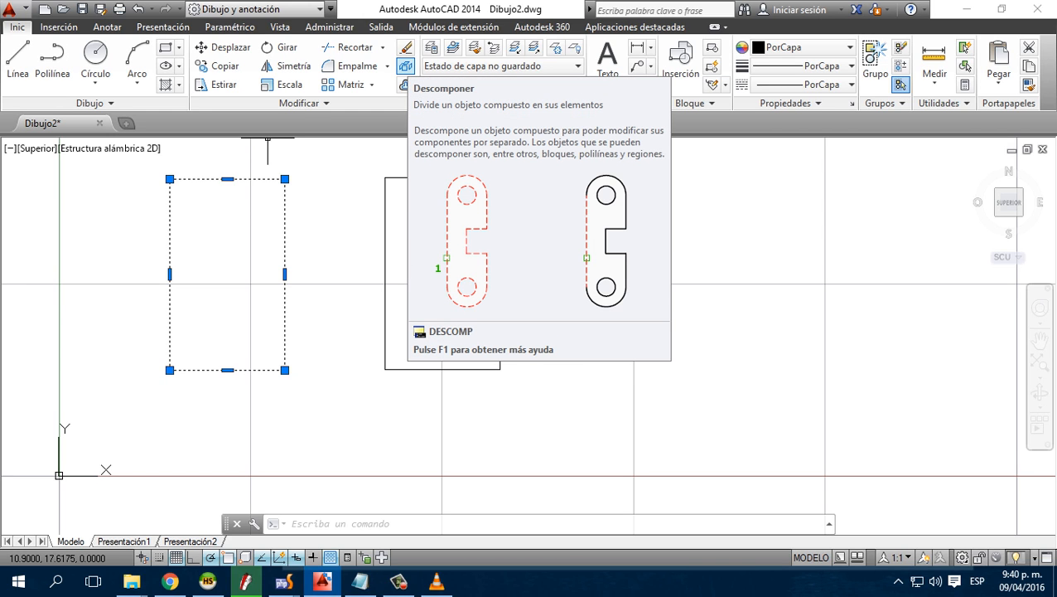
pyautogui.click(405, 66)
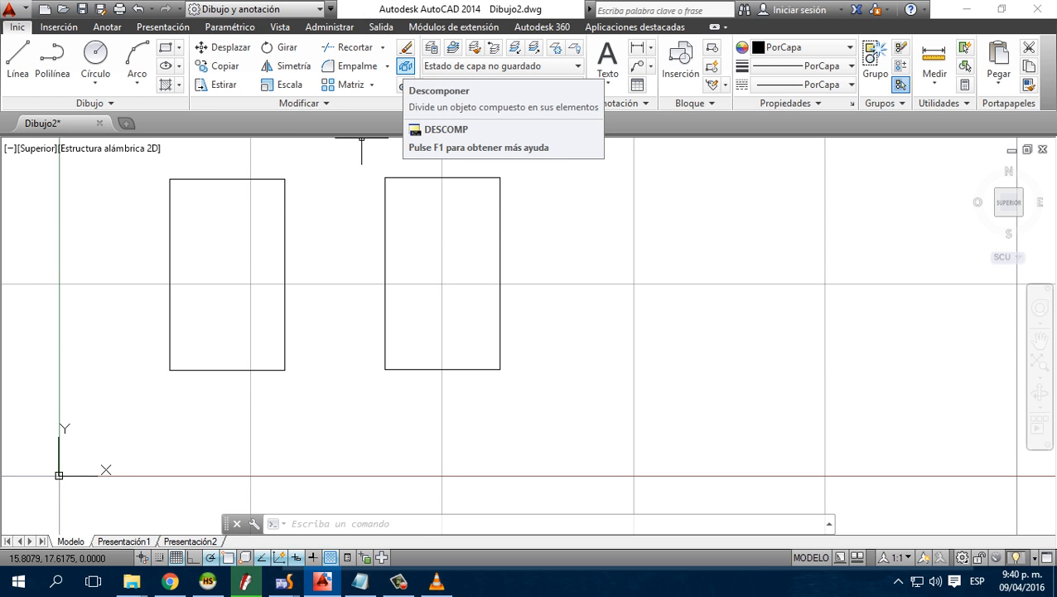
# Switch to the Notepad topic list, highlight the first topic, LINEA Y POLILINEAS, and return to AutoCAD
pyautogui.click(359, 581)
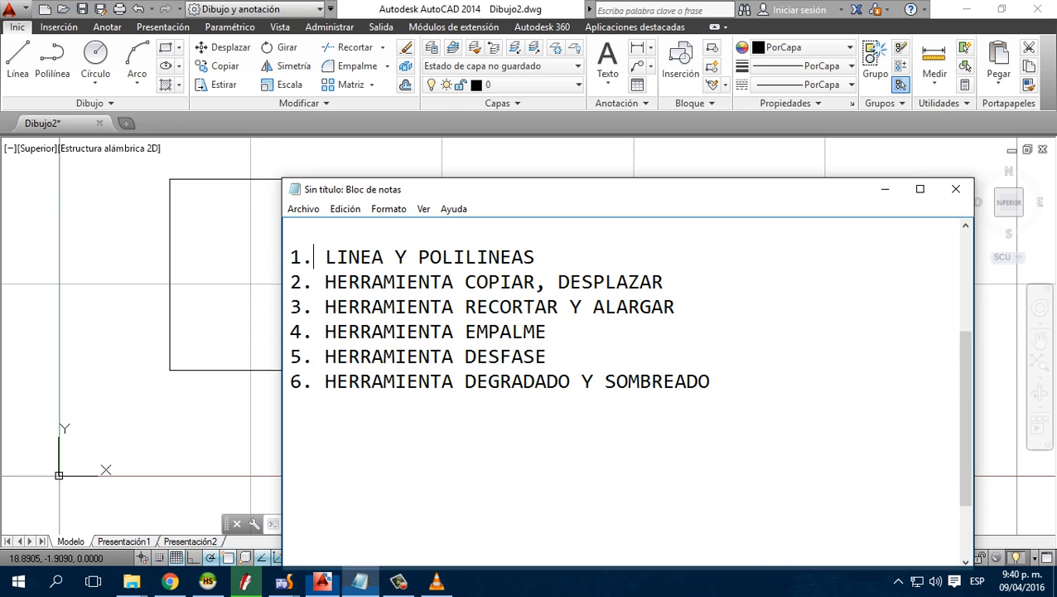
pyautogui.hotkey('shift', 'Left')
pyautogui.hotkey('shift', 'Left')
pyautogui.hotkey('shift', 'Left')
pyautogui.hotkey('shift', 'Left')
pyautogui.hotkey('shift', 'Left')
pyautogui.hotkey('shift', 'Left')
pyautogui.hotkey('shift', 'Left')
pyautogui.hotkey('shift', 'Left')
pyautogui.hotkey('shift', 'Left')
pyautogui.hotkey('shift', 'Left')
pyautogui.hotkey('shift', 'Left')
pyautogui.hotkey('shift', 'Left')
pyautogui.hotkey('shift', 'Left')
pyautogui.hotkey('shift', 'Left')
pyautogui.hotkey('shift', 'Left')
pyautogui.hotkey('shift', 'Left')
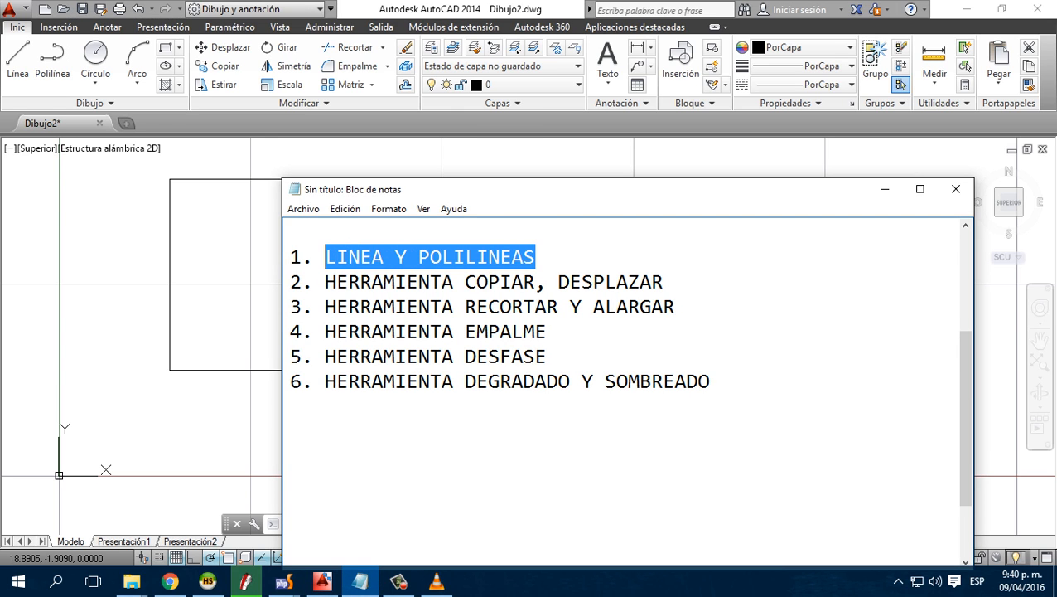
pyautogui.moveTo(454, 189); pyautogui.dragTo(460, 187)
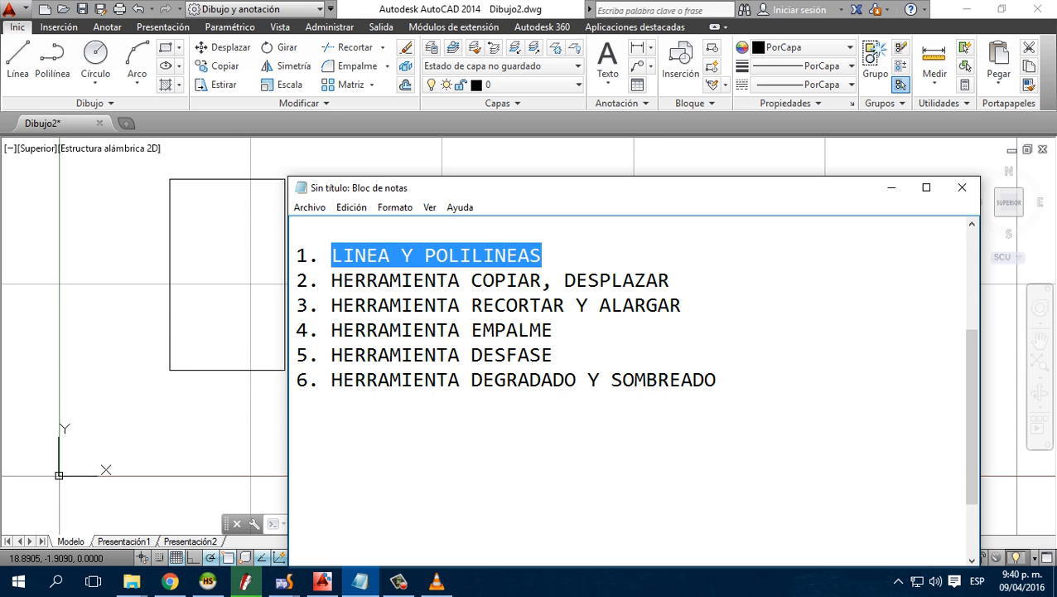
pyautogui.hotkey('alt', 'Tab')
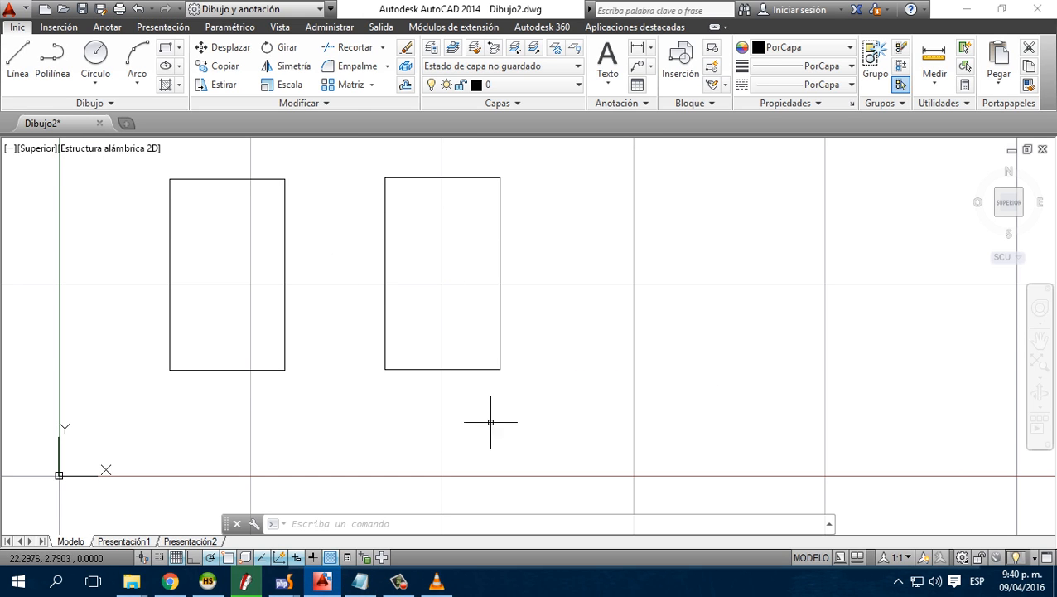
# Delete all four lines of the right rectangle, leaving the left rectangle in place
pyautogui.click(565, 381)
pyautogui.click(349, 148)
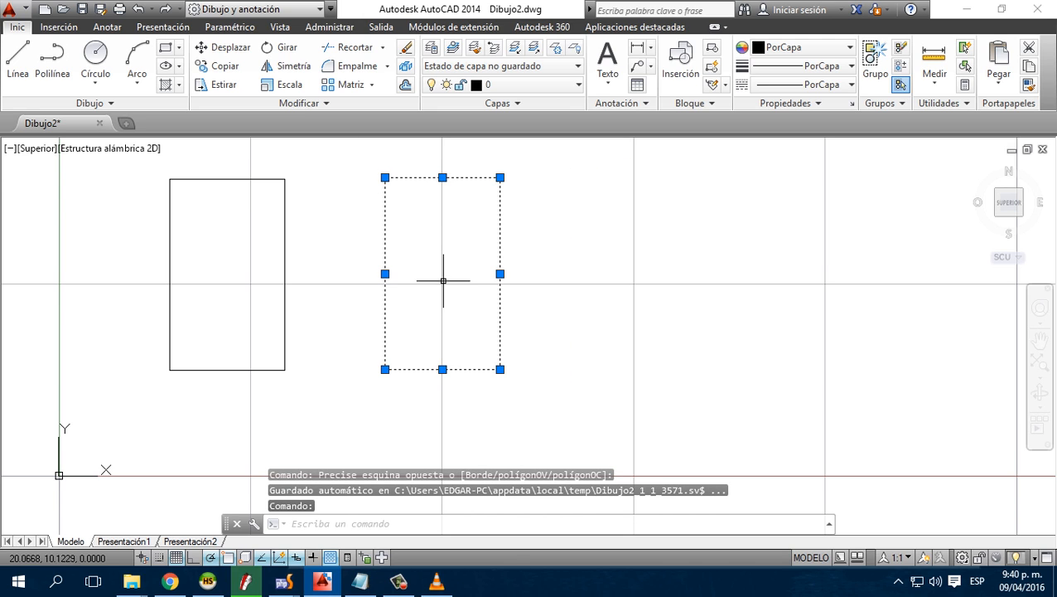
pyautogui.press('Delete')
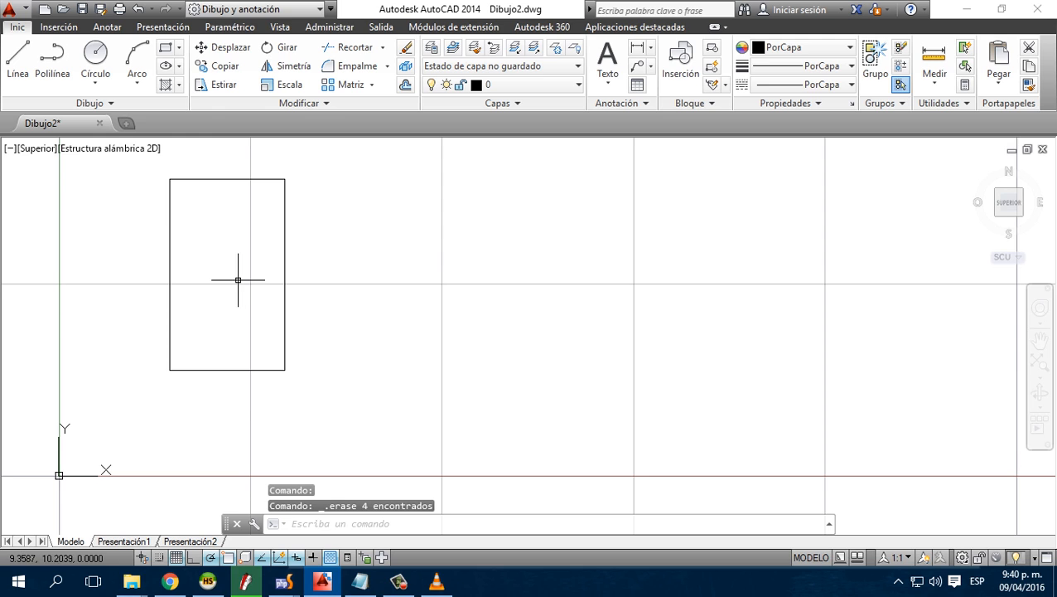
pyautogui.click(153, 174)
pyautogui.click(311, 405)
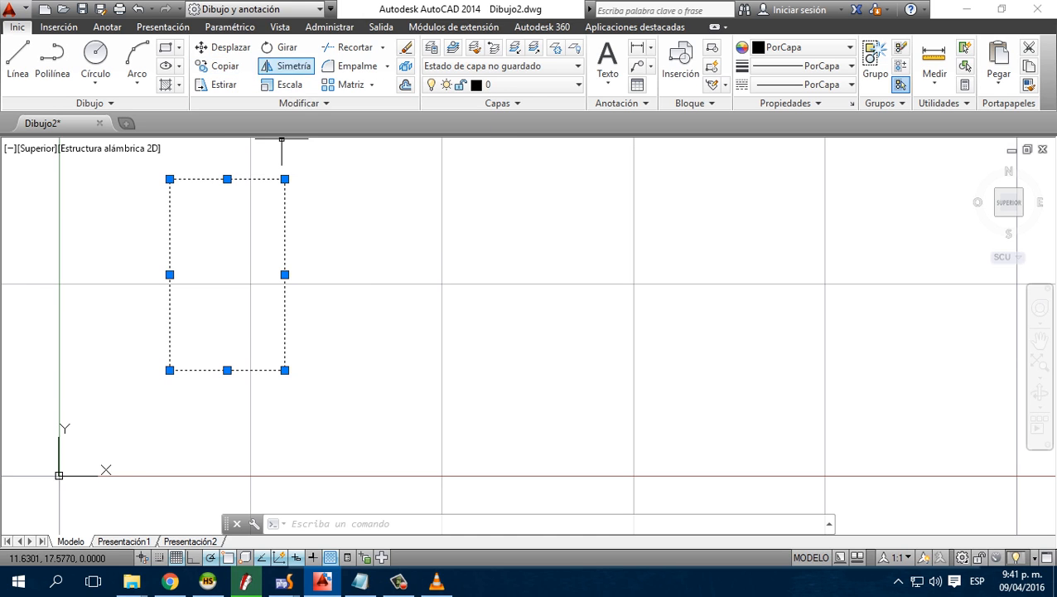
pyautogui.click(221, 65)
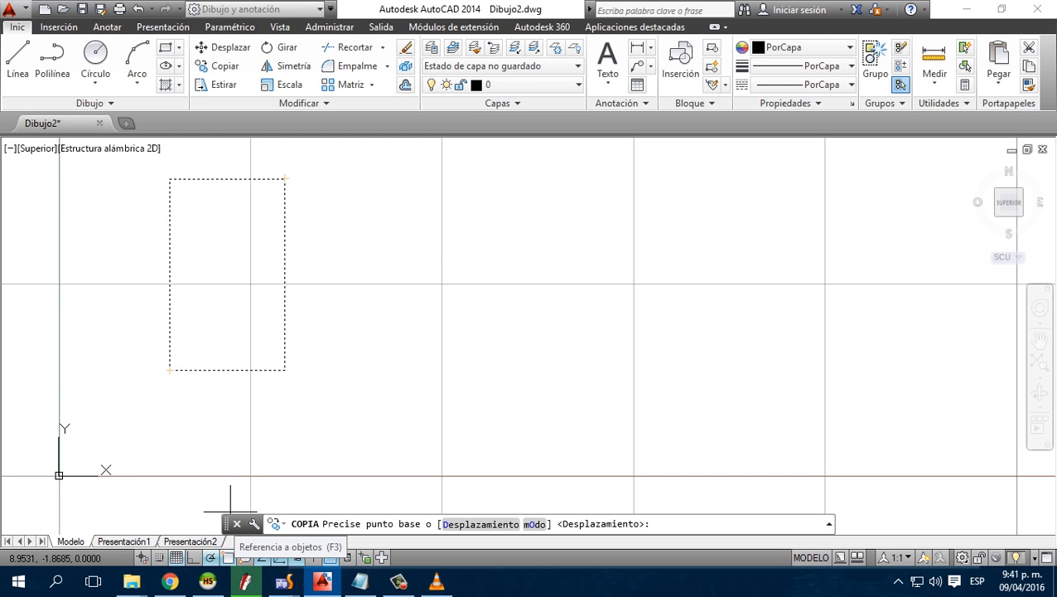
# Enable the Punto medio, Cuadrante, Perpendicular and Tangente object snap modes, and leave the pending Copy command
pyautogui.rightClick(228, 557)
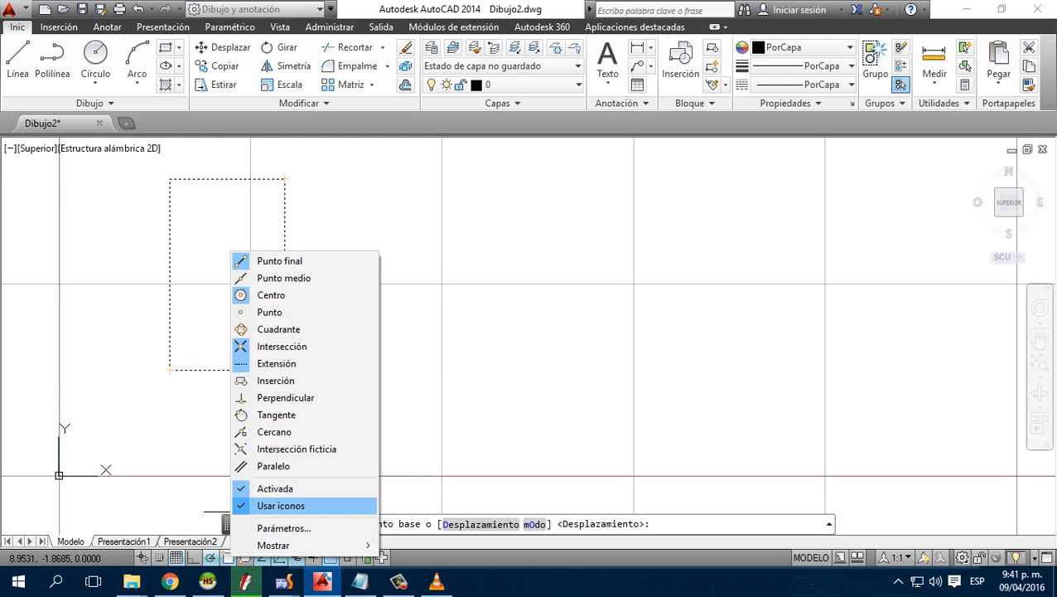
pyautogui.click(282, 528)
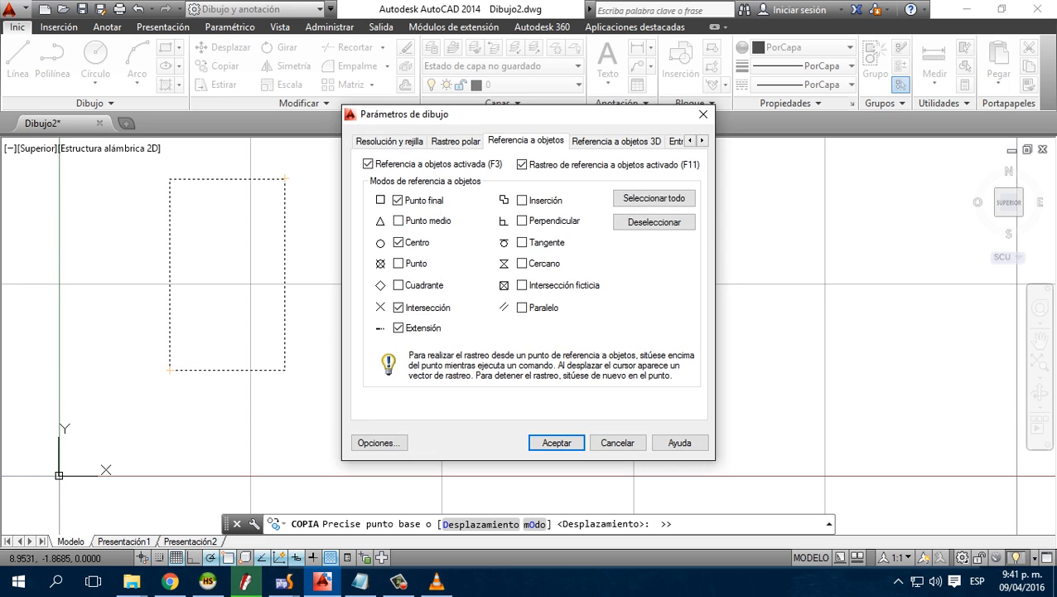
pyautogui.click(398, 220)
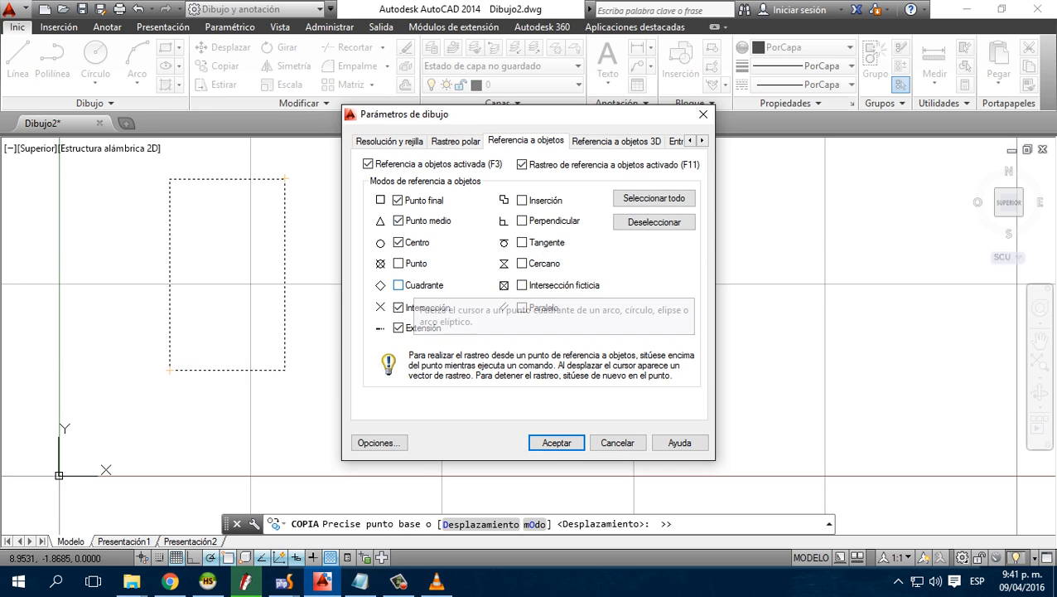
pyautogui.click(399, 285)
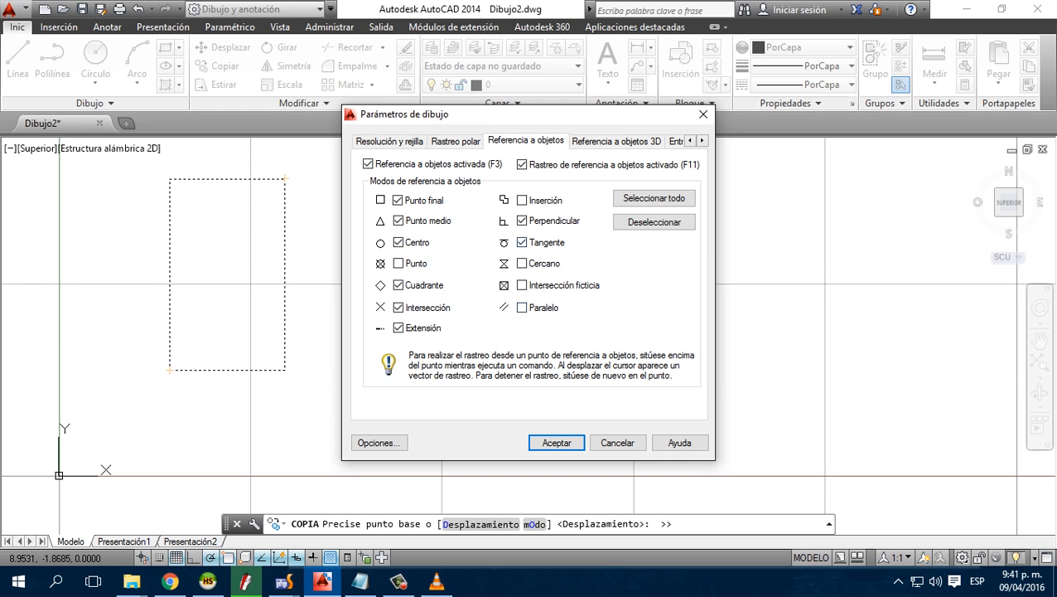
pyautogui.press('Return')
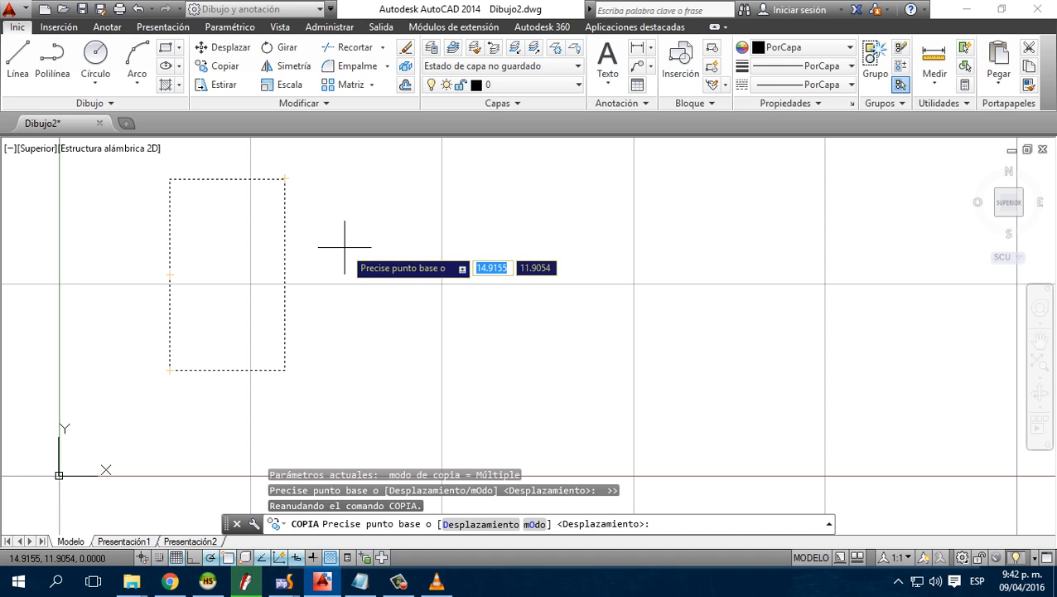
pyautogui.press('Escape')
pyautogui.press('Escape')
pyautogui.press('Escape')
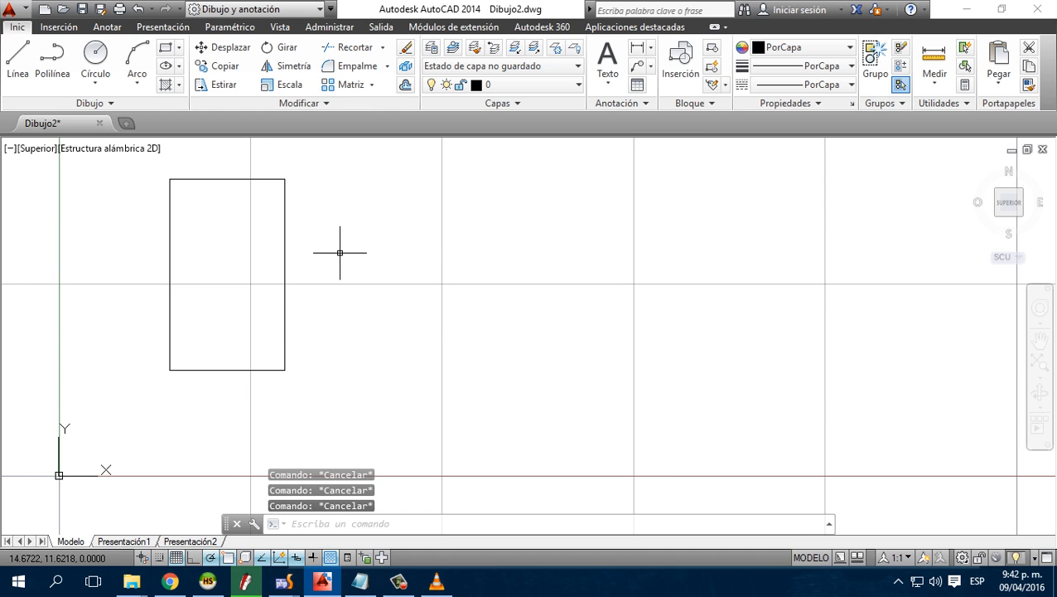
# Copy the rectangle from its upper-left corner and place three copies freehand: upper right, far right and below right of the original
pyautogui.click(242, 178)
pyautogui.click(330, 373)
pyautogui.click(127, 161)
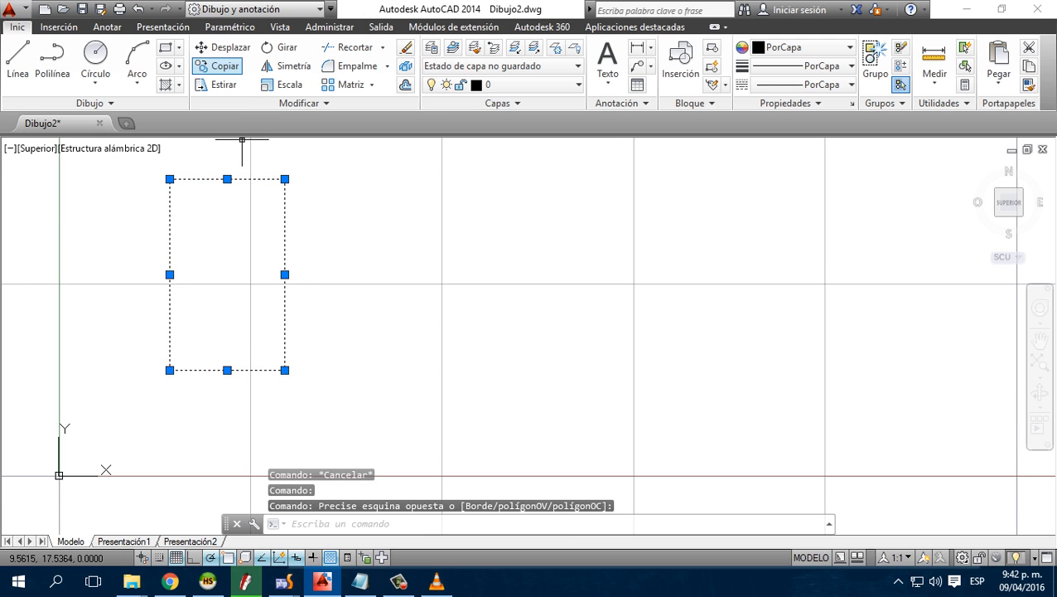
pyautogui.click(219, 65)
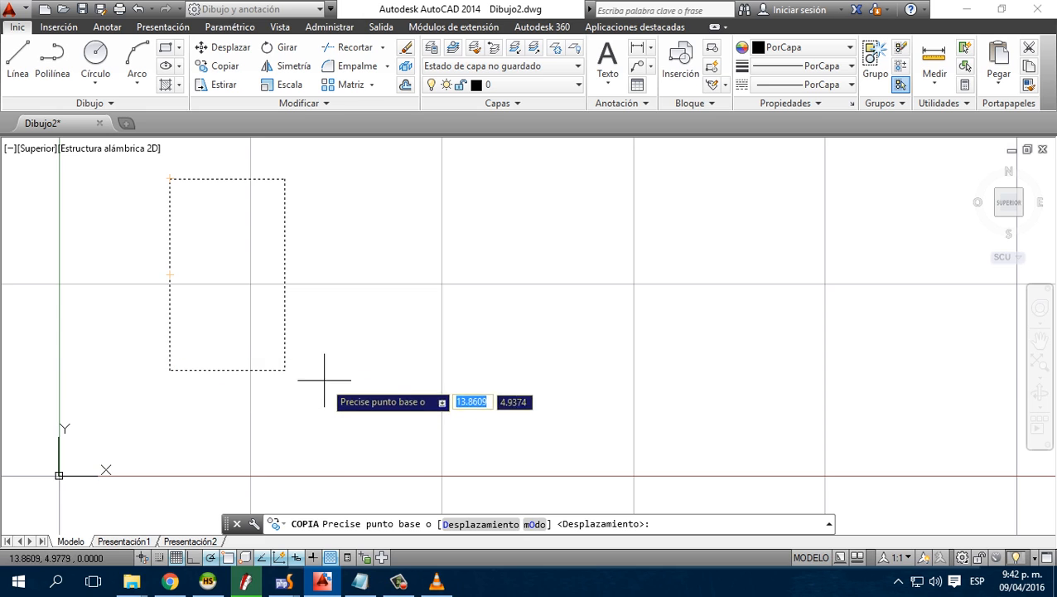
pyautogui.click(169, 178)
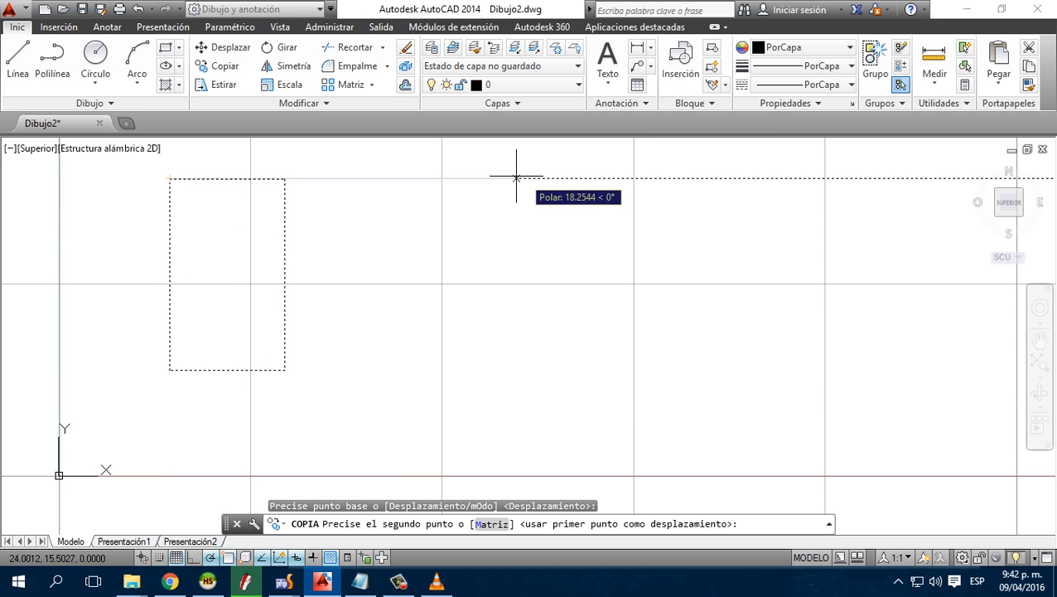
pyautogui.click(503, 155)
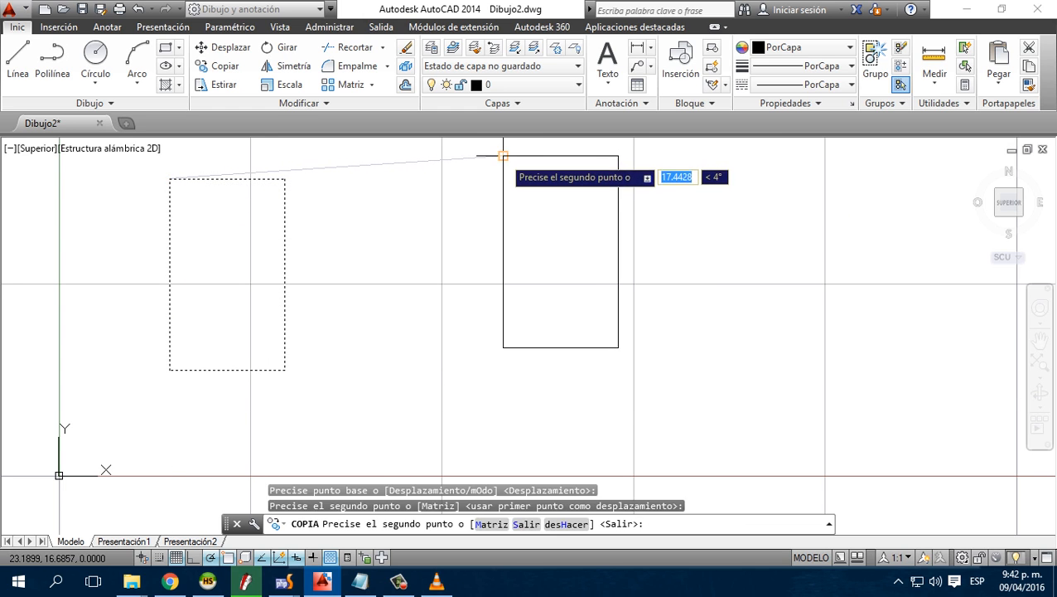
pyautogui.click(802, 247)
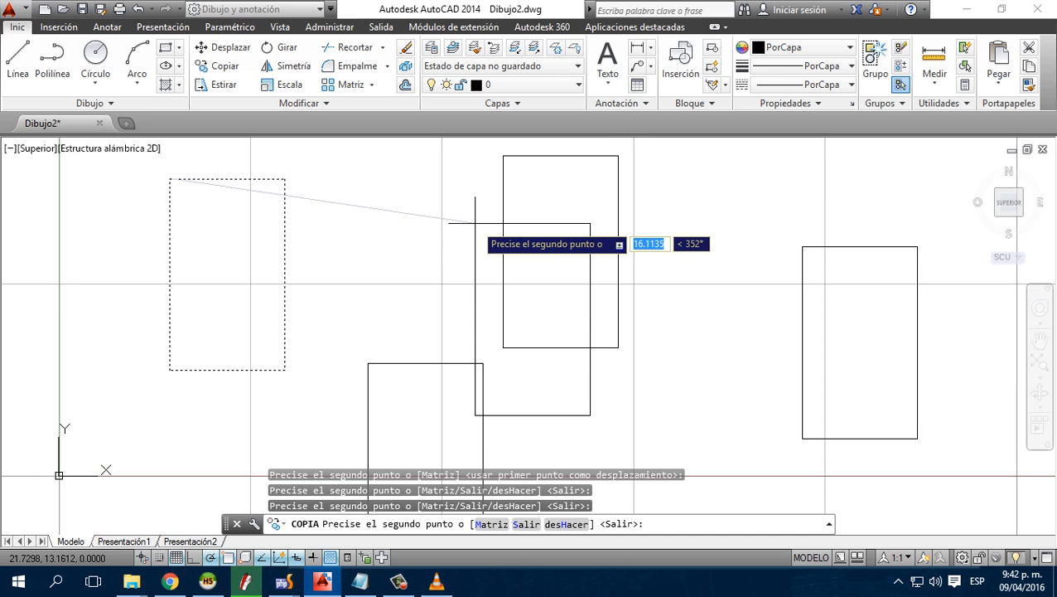
pyautogui.press('Escape')
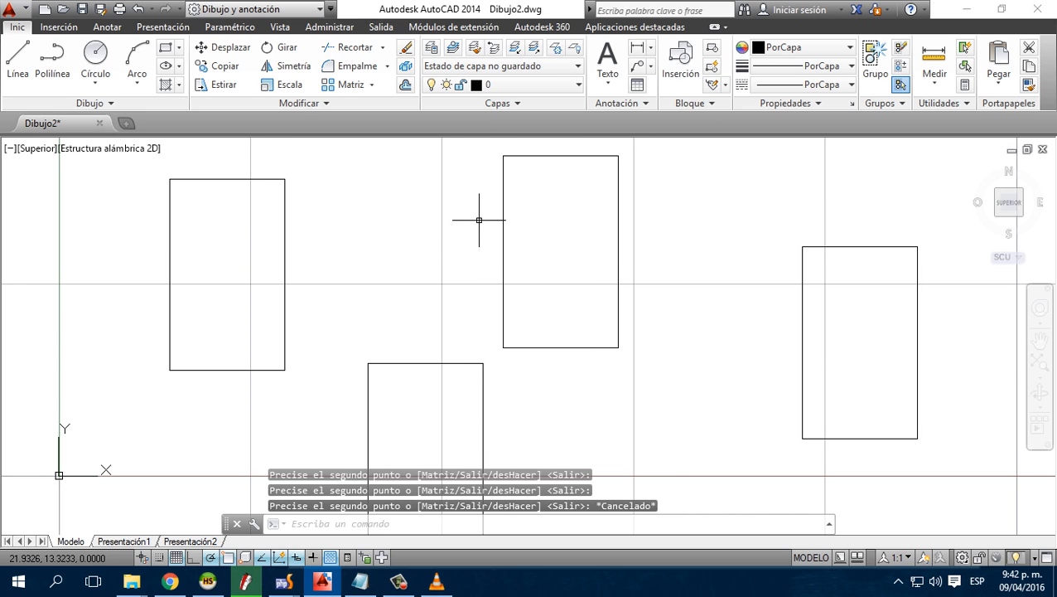
# Delete the three freehand copies, keeping only the original rectangle
pyautogui.scroll(-2, 479, 220)
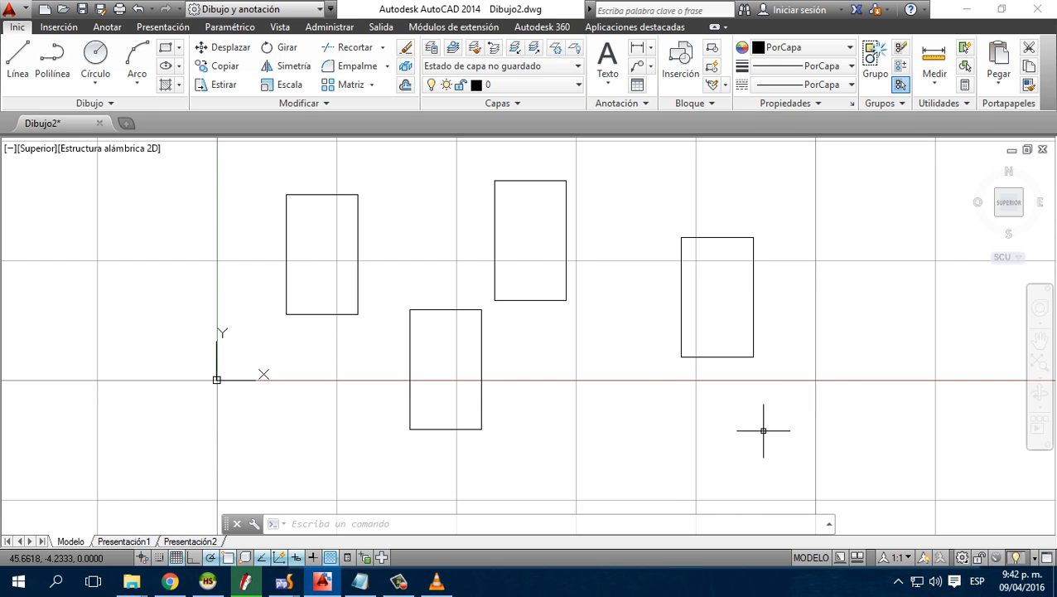
pyautogui.click(832, 449)
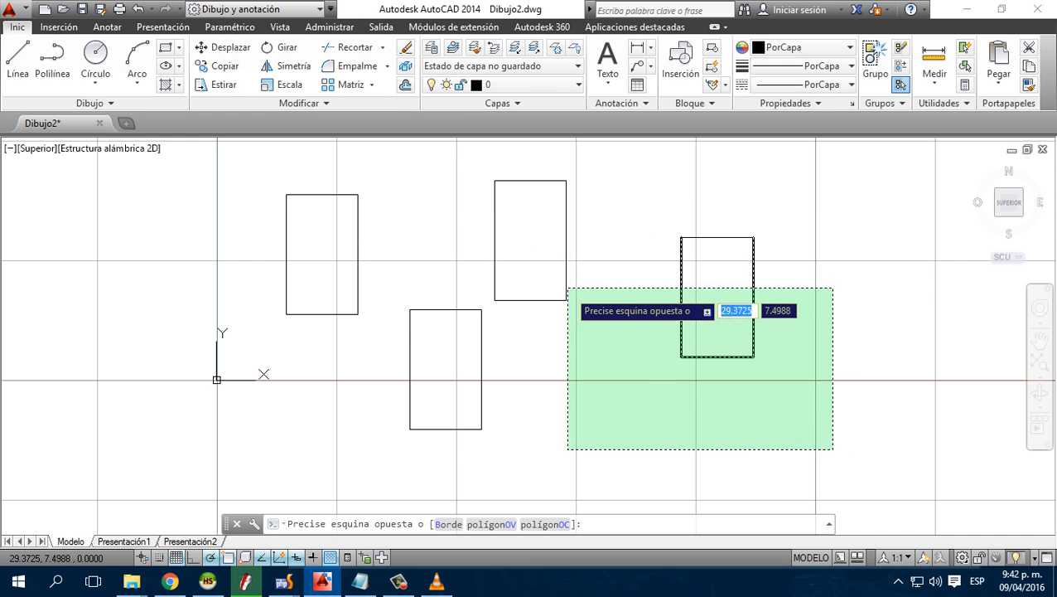
pyautogui.click(397, 166)
pyautogui.press('Delete')
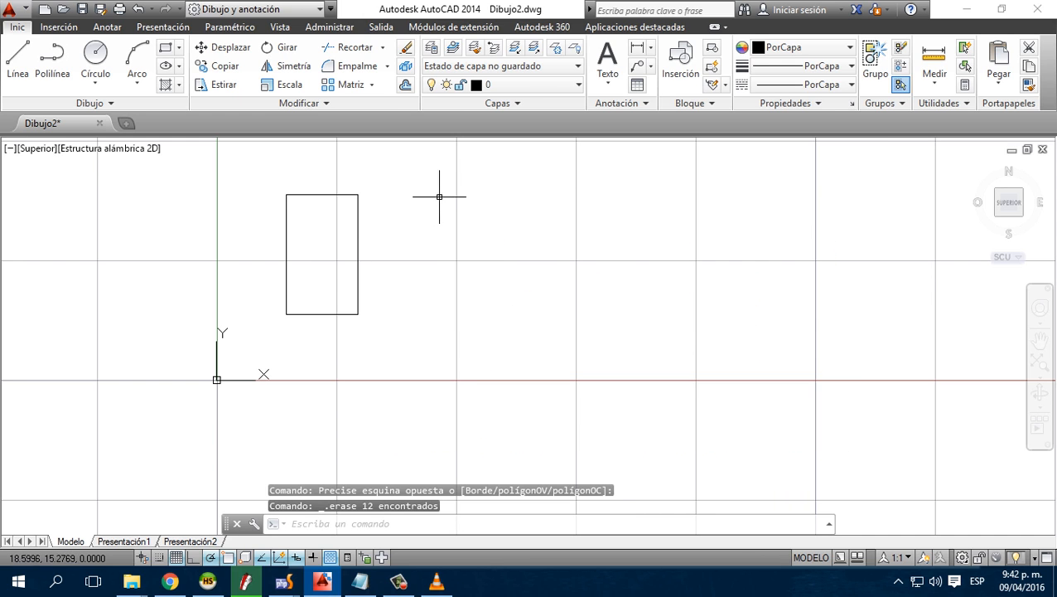
# Copy the rectangle from its upper-left corner horizontally to the right by exactly 20 units
pyautogui.scroll(2, 439, 196)
pyautogui.scroll(2, 379, 261)
pyautogui.scroll(-2, 306, 358)
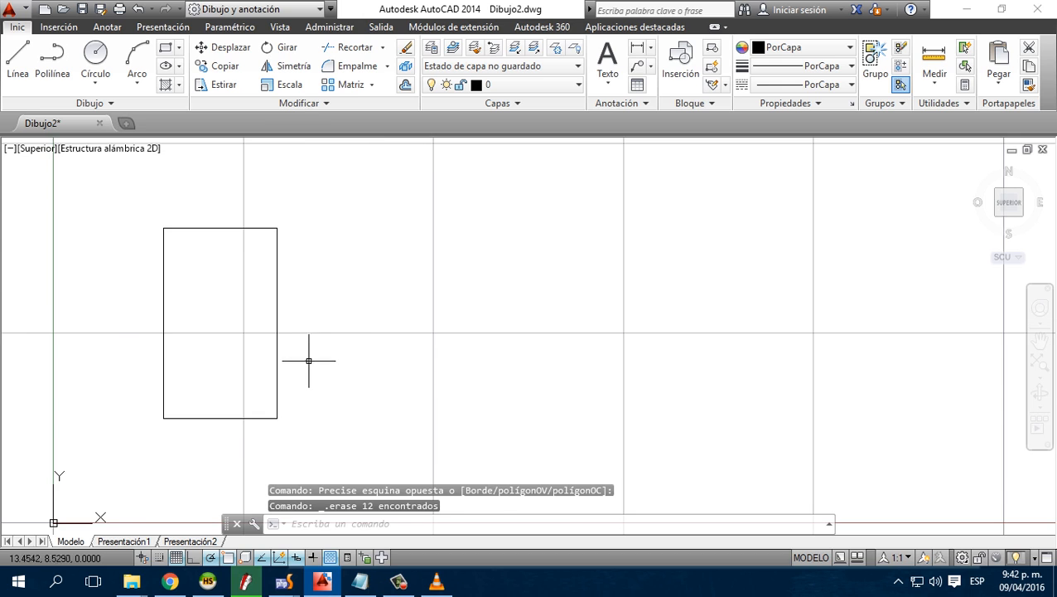
pyautogui.click(330, 443)
pyautogui.click(119, 179)
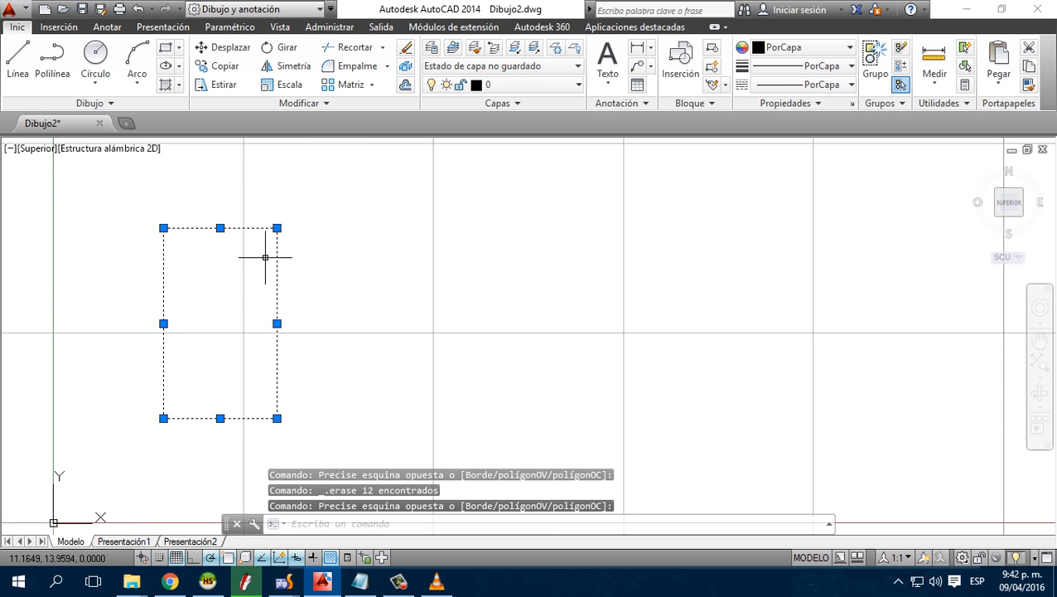
pyautogui.click(217, 66)
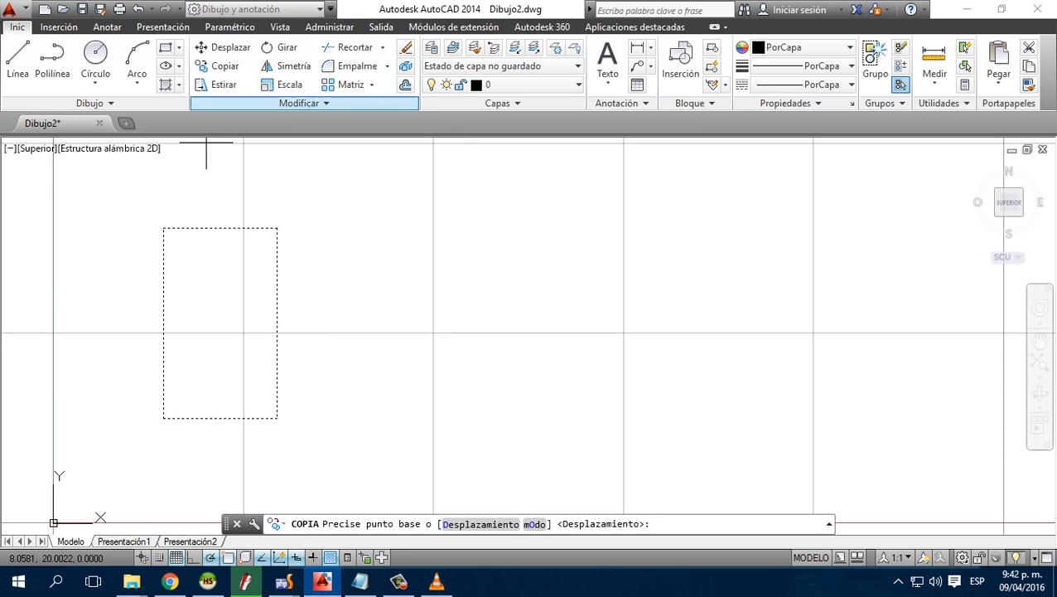
pyautogui.click(163, 227)
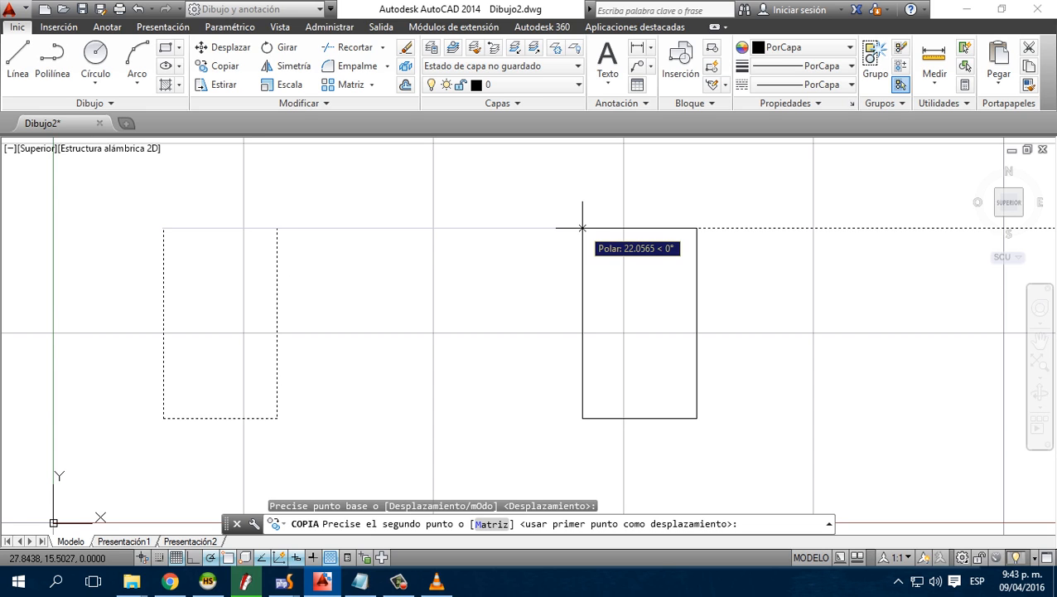
pyautogui.write('20')
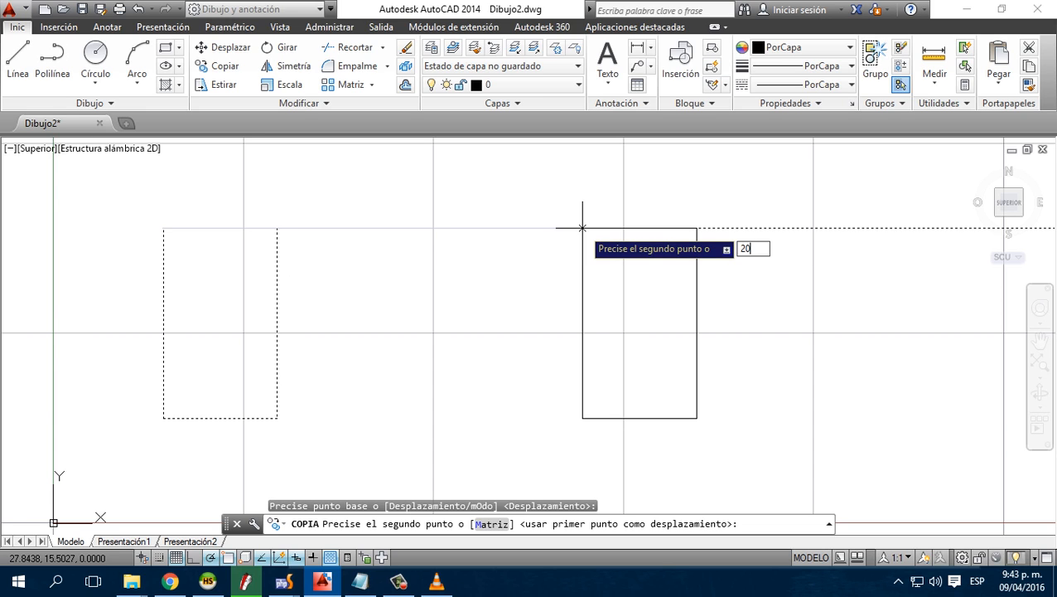
pyautogui.press('Return')
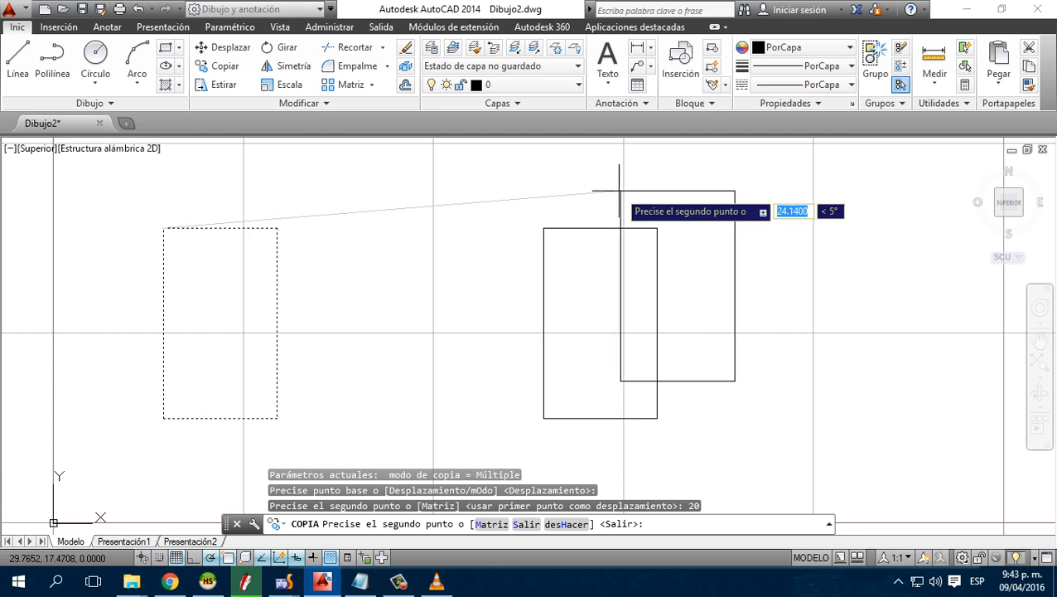
pyautogui.press('Escape')
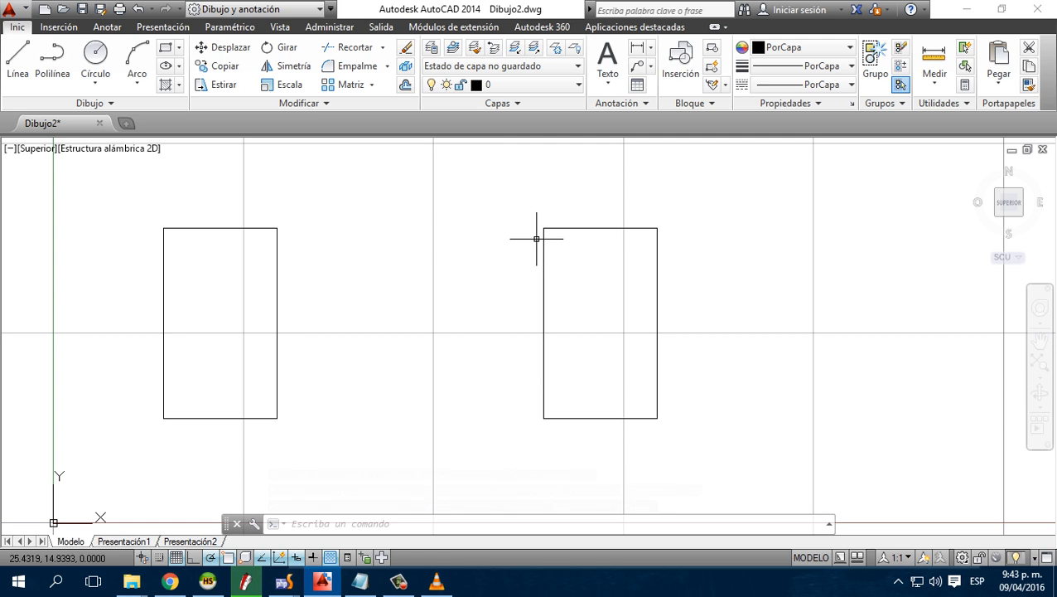
# Add a linear dimension between the upper-left corners of the two rectangles, placing the dimension line just above them
pyautogui.click(107, 27)
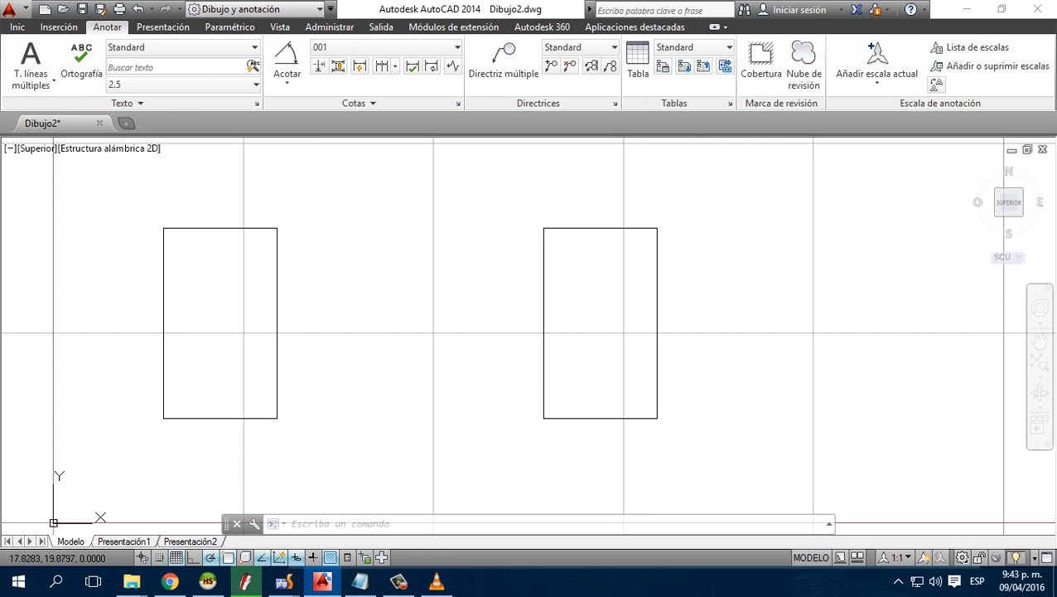
pyautogui.click(286, 79)
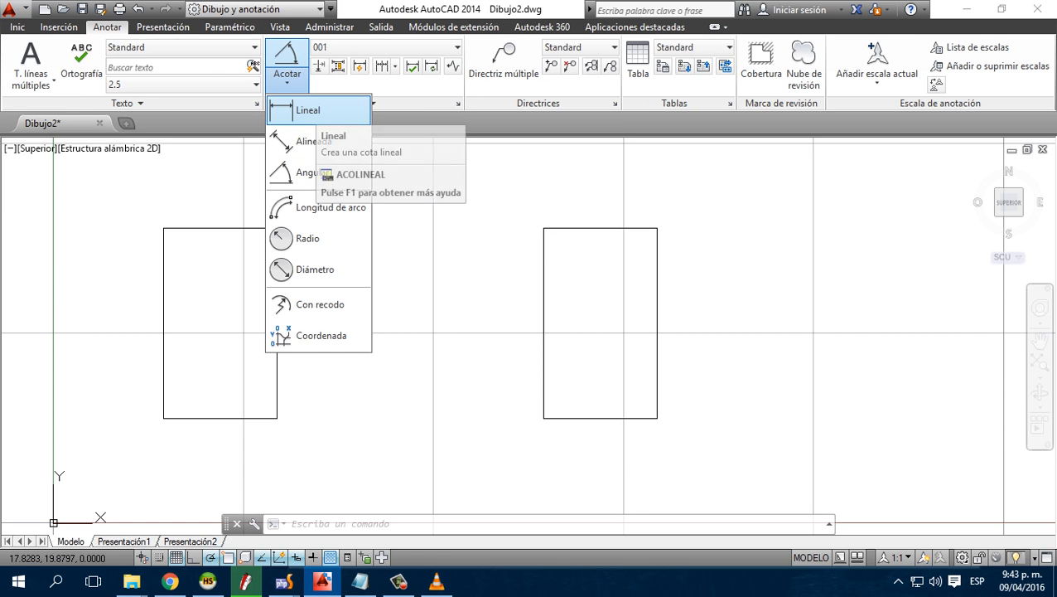
pyautogui.click(307, 110)
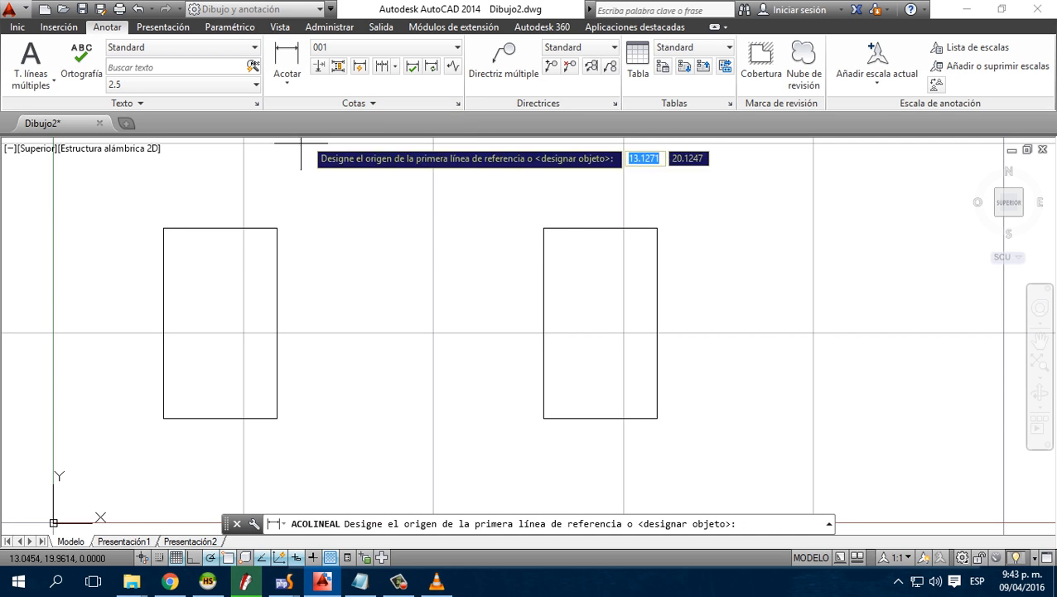
pyautogui.click(163, 227)
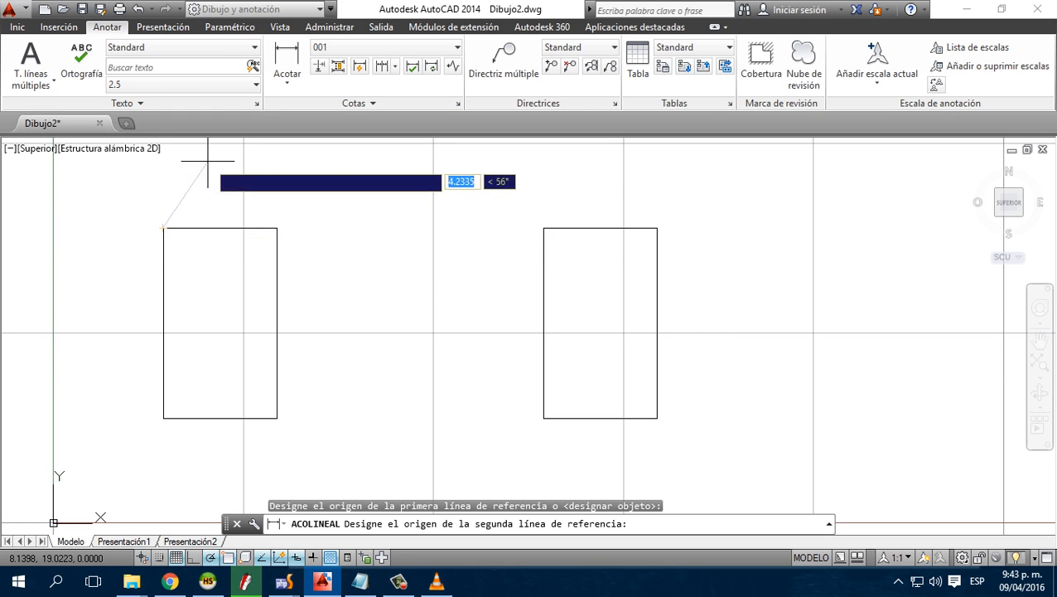
pyautogui.click(543, 225)
pyautogui.click(542, 206)
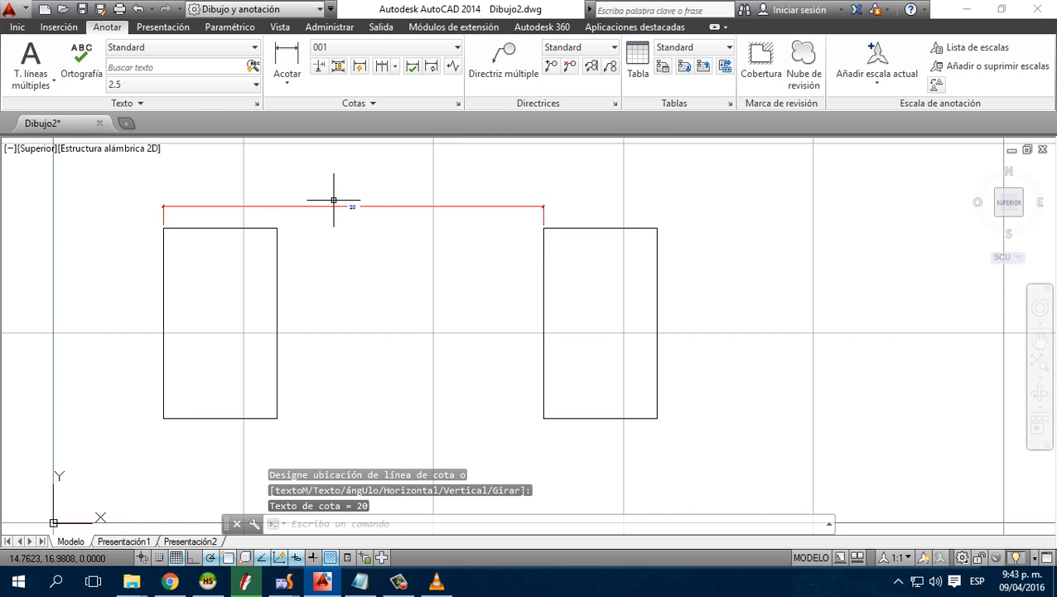
# Apply the ISO-25 dimension style to the linear dimension above the rectangles and clear the selection
pyautogui.click(385, 47)
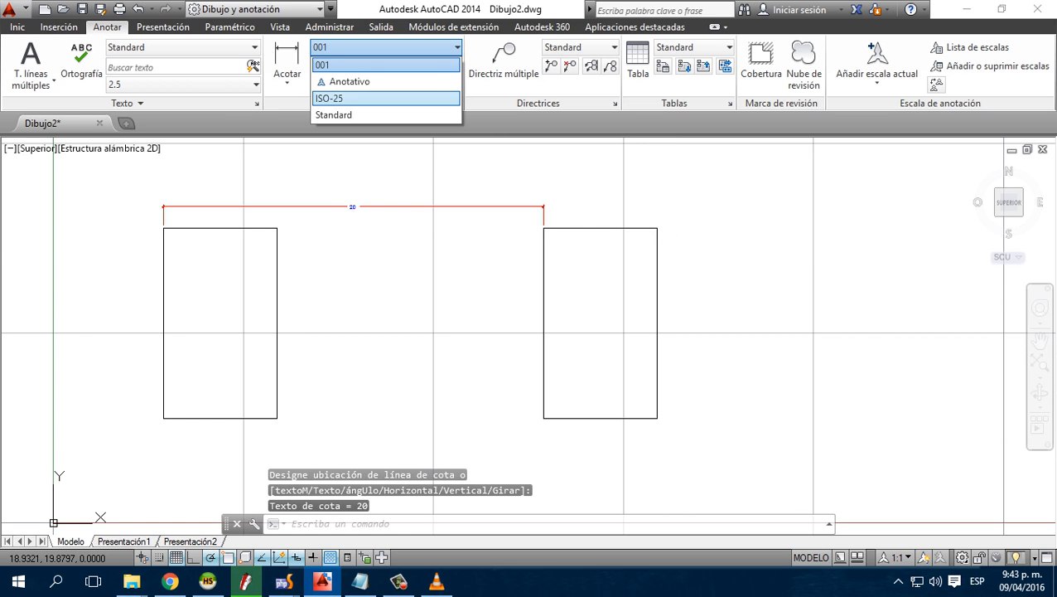
pyautogui.click(336, 97)
pyautogui.click(366, 206)
pyautogui.click(365, 207)
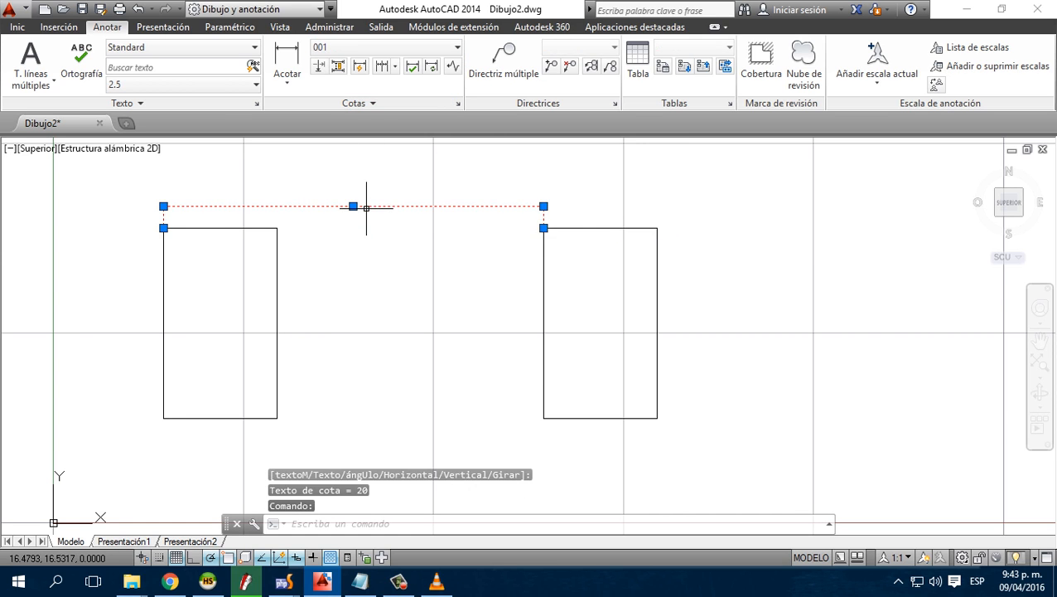
pyautogui.click(385, 48)
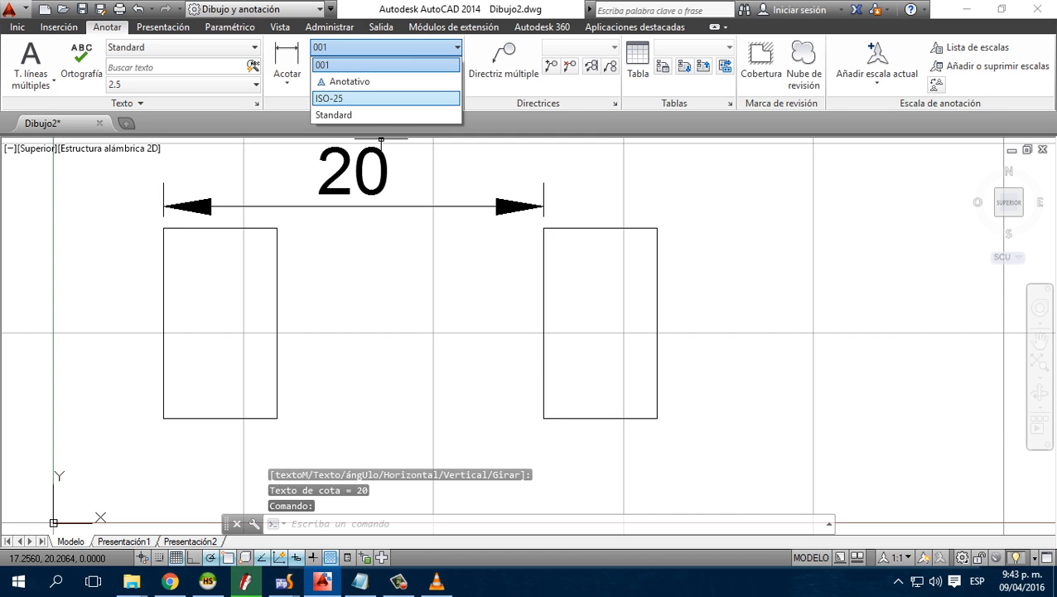
pyautogui.click(348, 98)
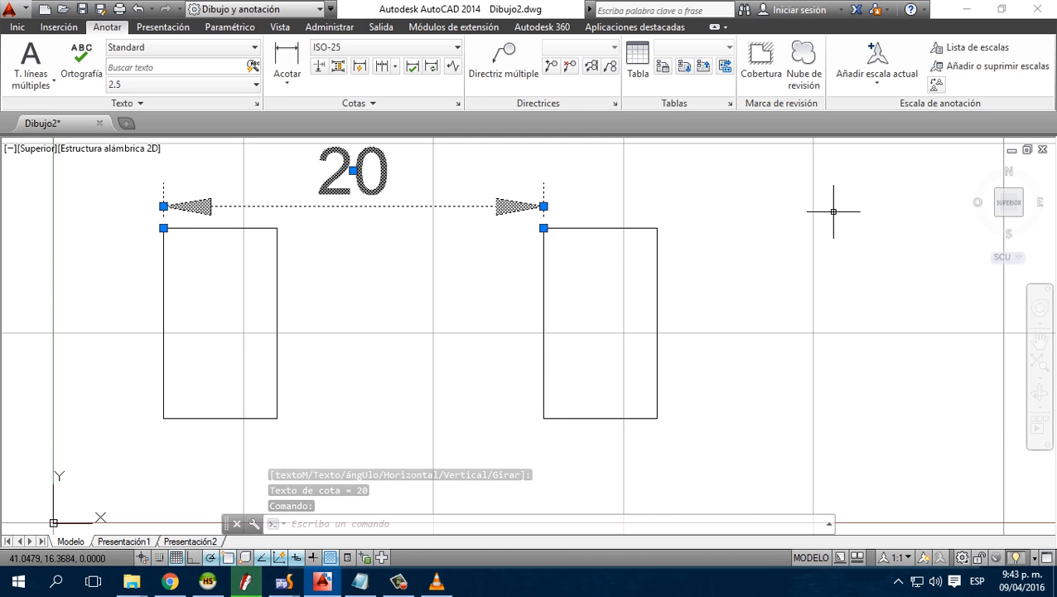
pyautogui.press('Escape')
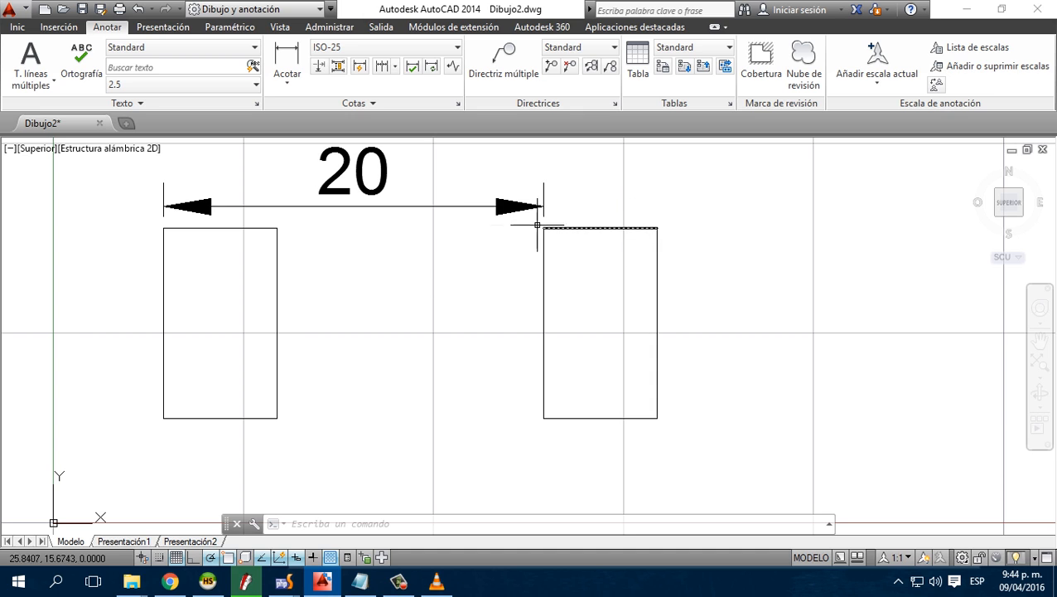
# Delete the linear dimension and the copied rectangle, keeping only the original rectangle
pyautogui.click(509, 206)
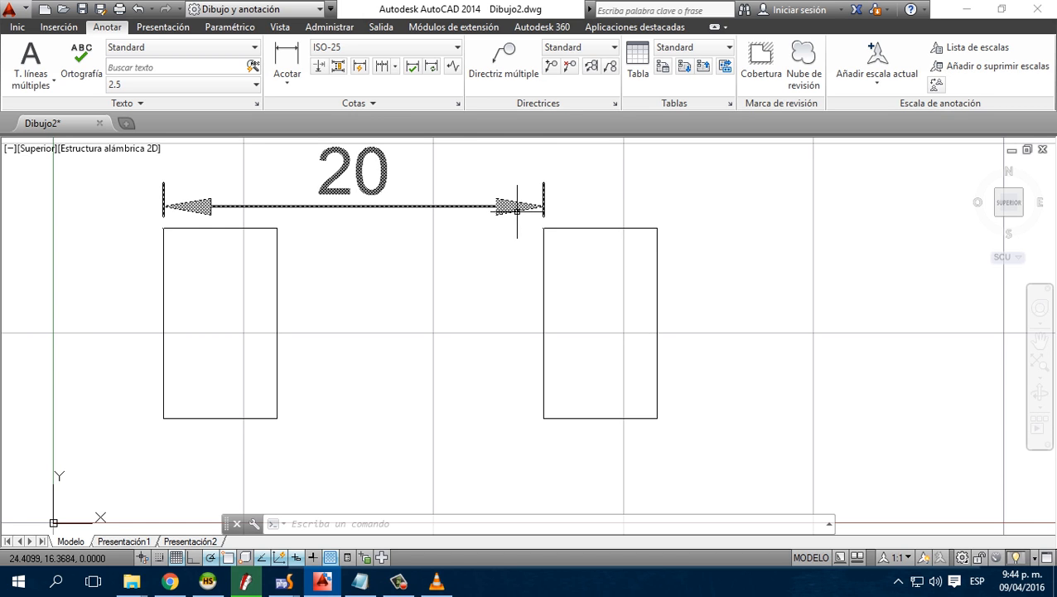
pyautogui.press('Delete')
pyautogui.click(690, 448)
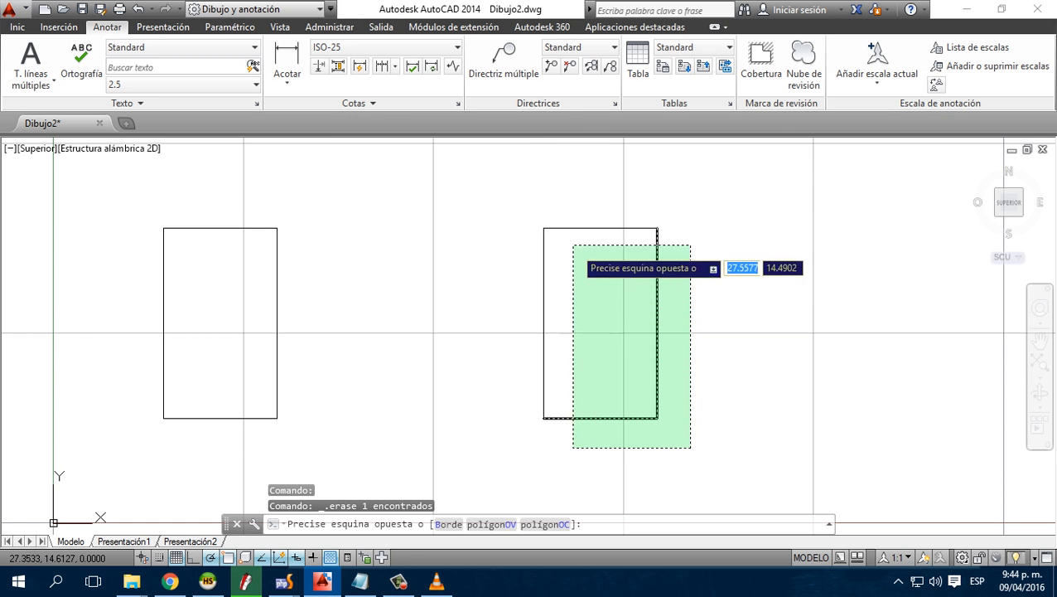
pyautogui.click(520, 197)
pyautogui.press('Delete')
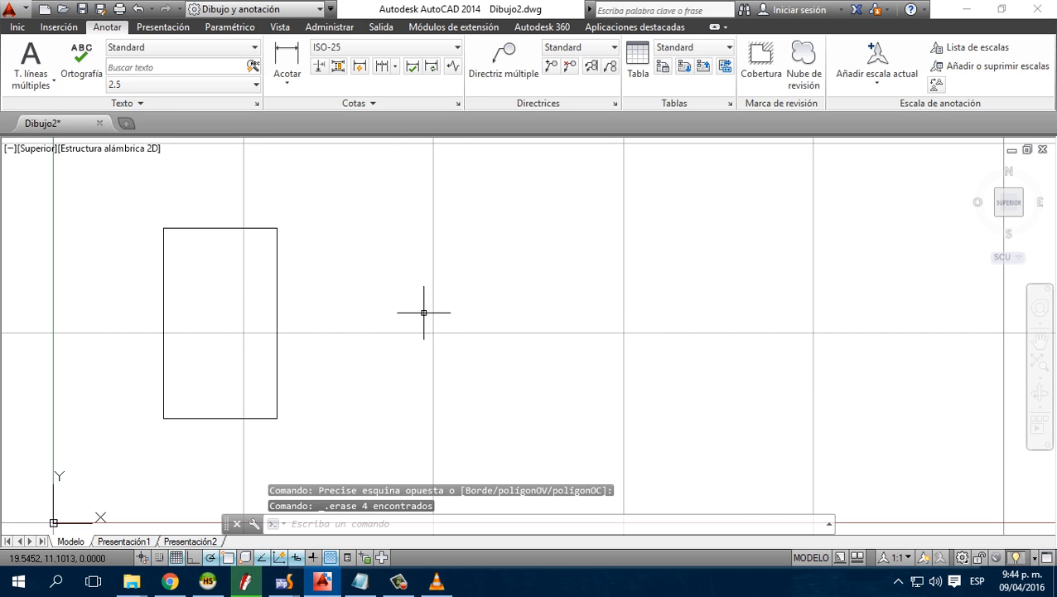
# Try moving the rectangle freehand about 26.27 units horizontally to the right from its left side's midpoint, and undo the move
pyautogui.click(18, 26)
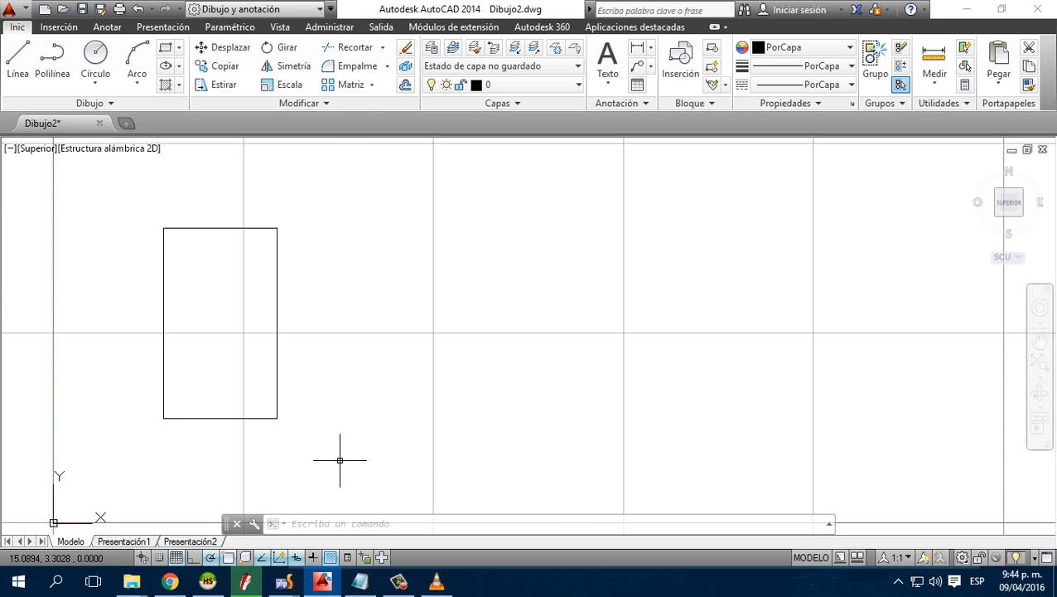
pyautogui.click(370, 467)
pyautogui.click(106, 174)
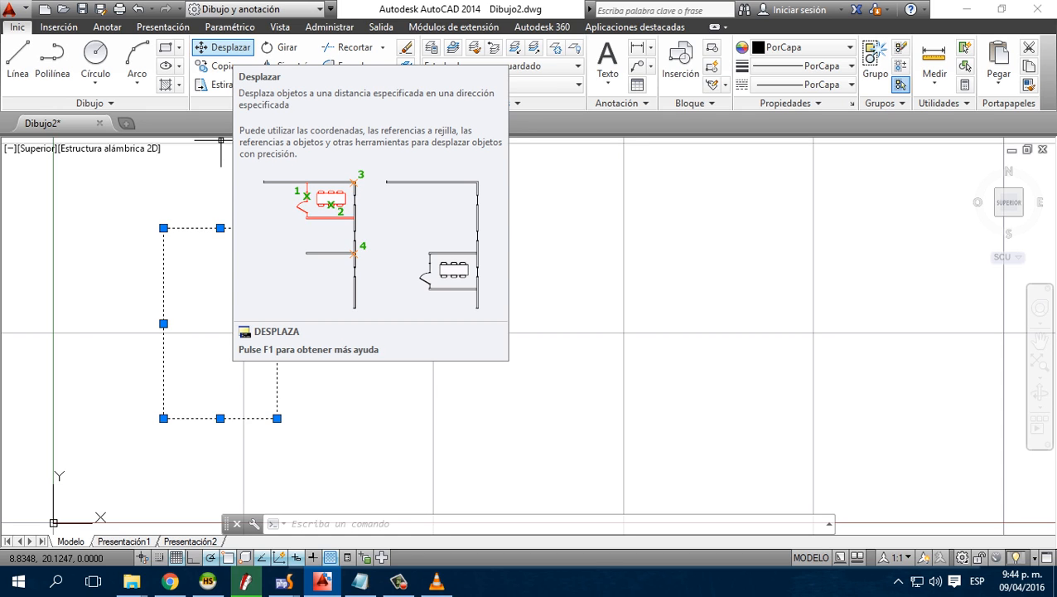
pyautogui.click(224, 47)
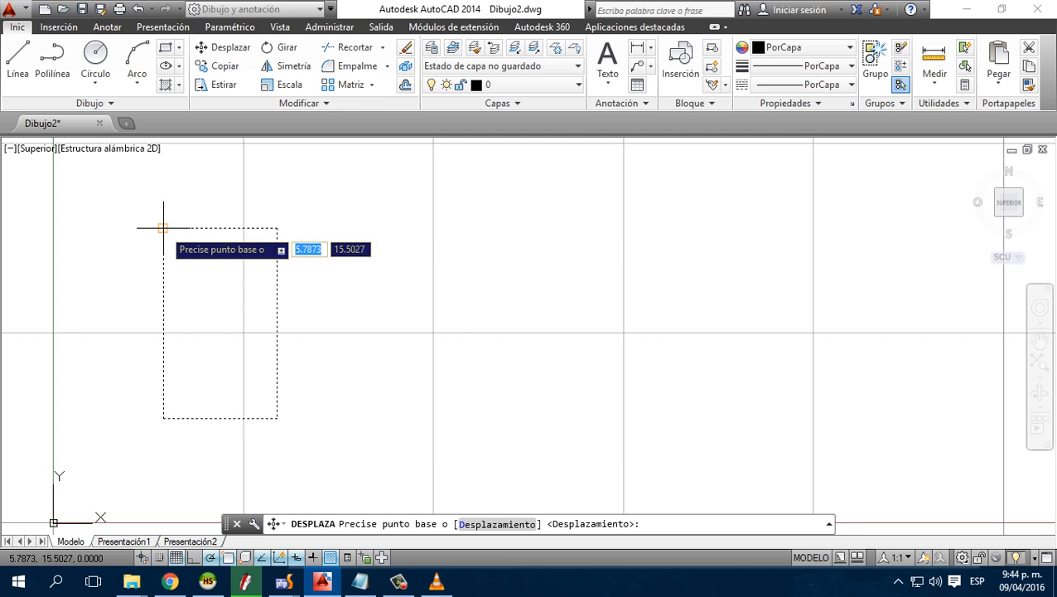
pyautogui.click(164, 323)
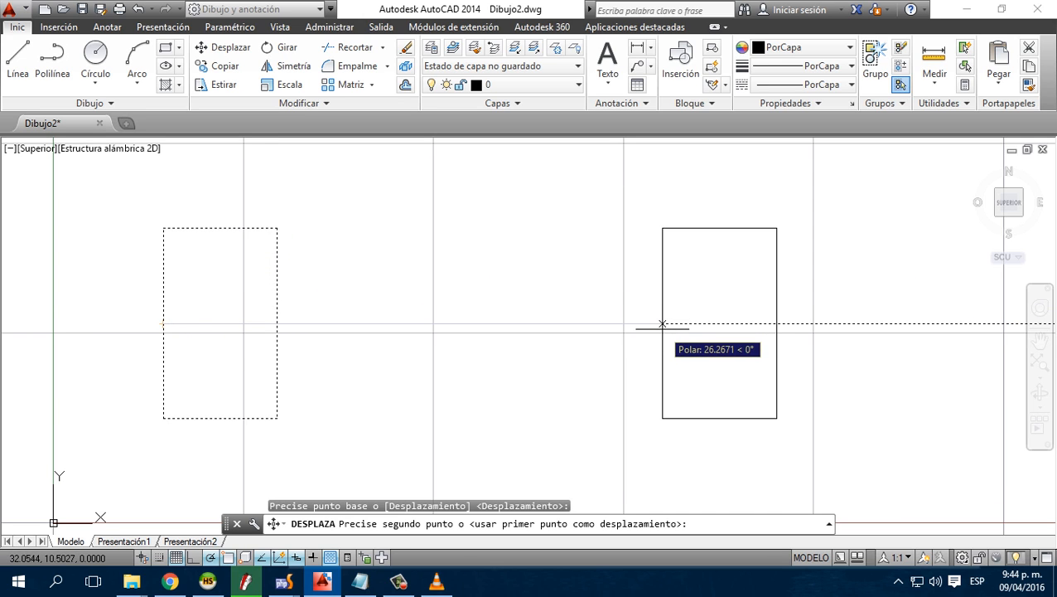
pyautogui.click(662, 323)
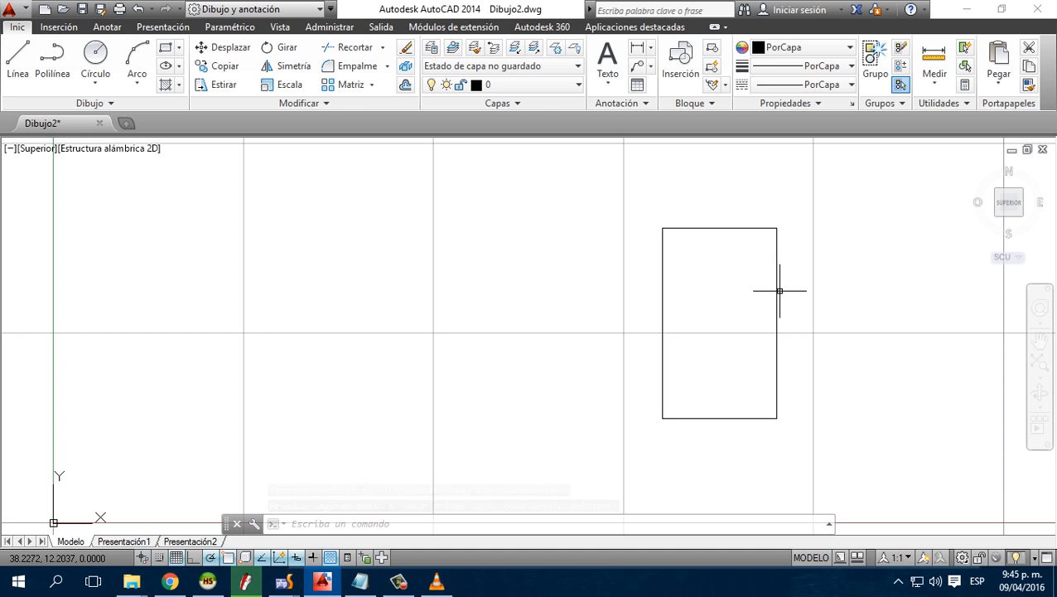
pyautogui.hotkey('ctrl', 'z')
# Move the rectangle horizontally to the right by exactly 20 units, using its left side's midpoint as base point
pyautogui.click(300, 449)
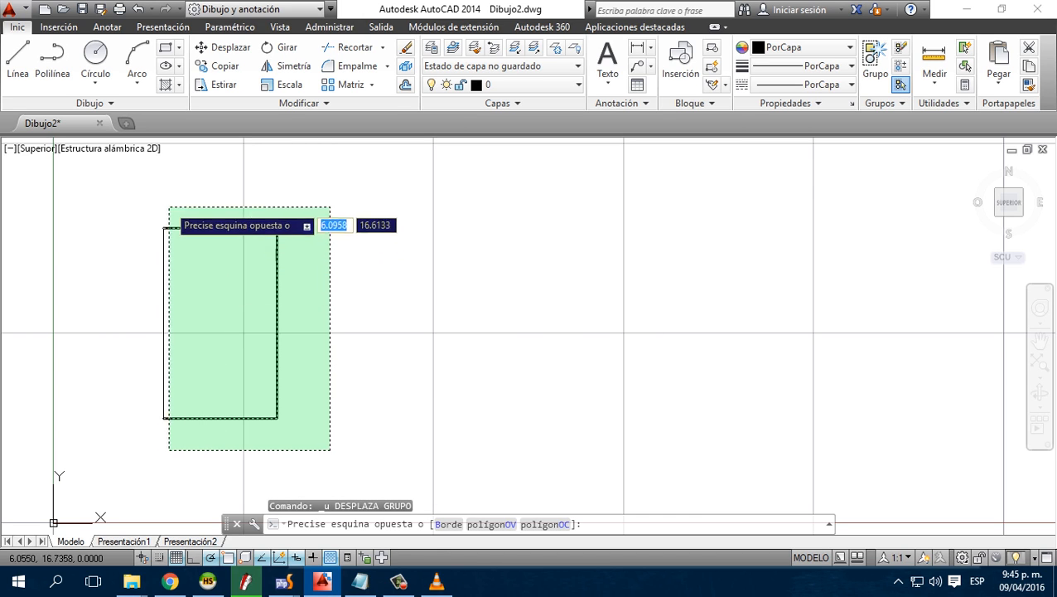
pyautogui.click(130, 185)
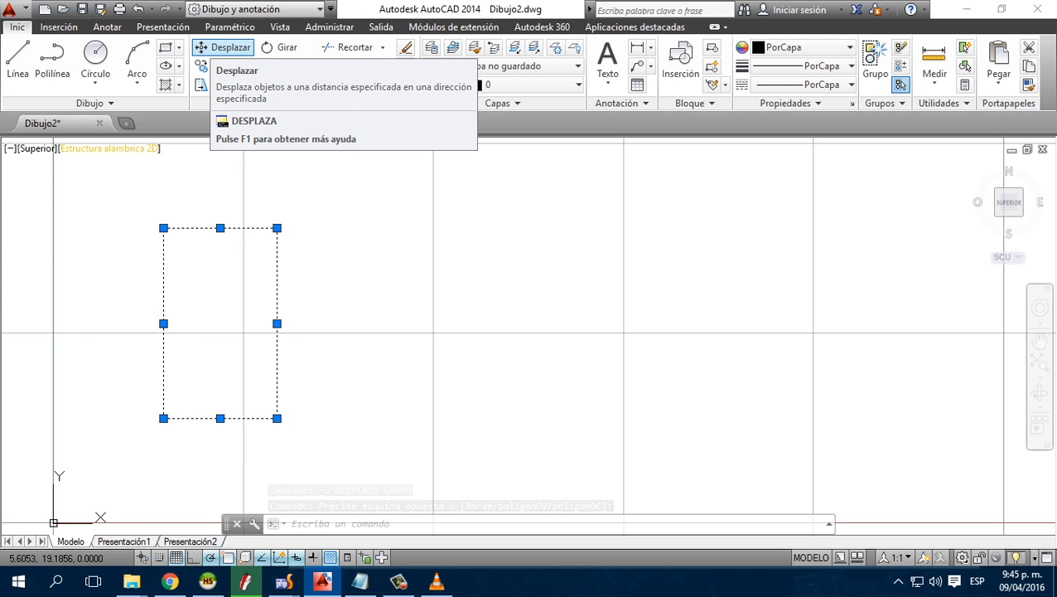
pyautogui.click(217, 47)
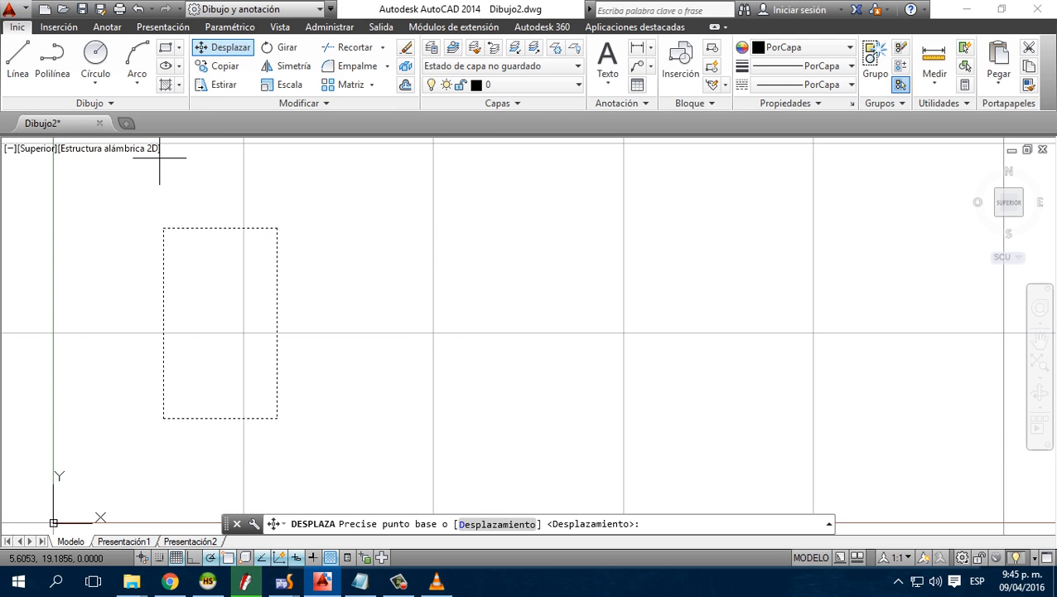
pyautogui.click(163, 323)
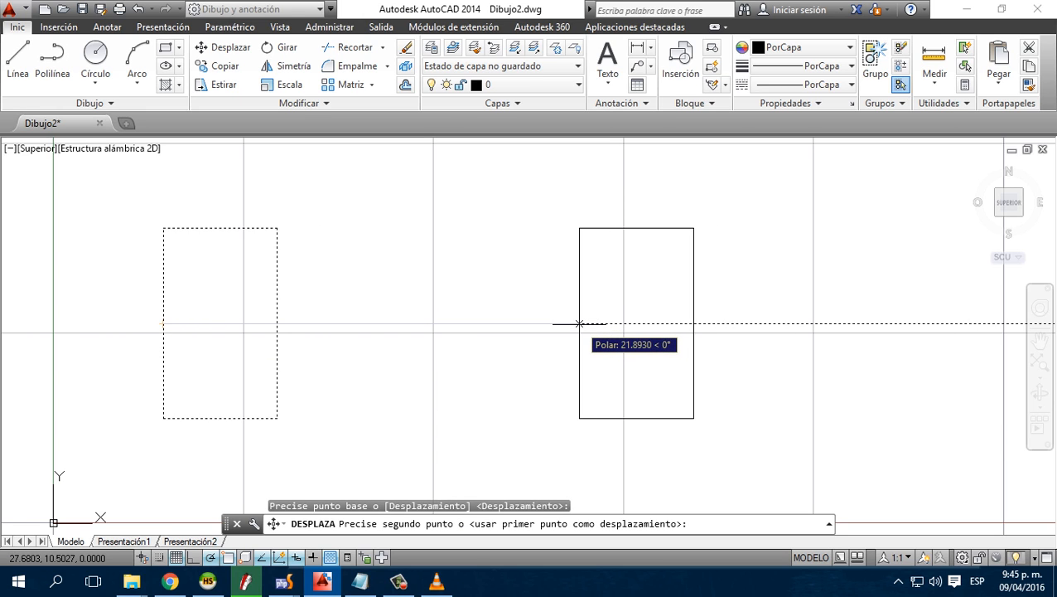
pyautogui.write('20')
pyautogui.press('Return')
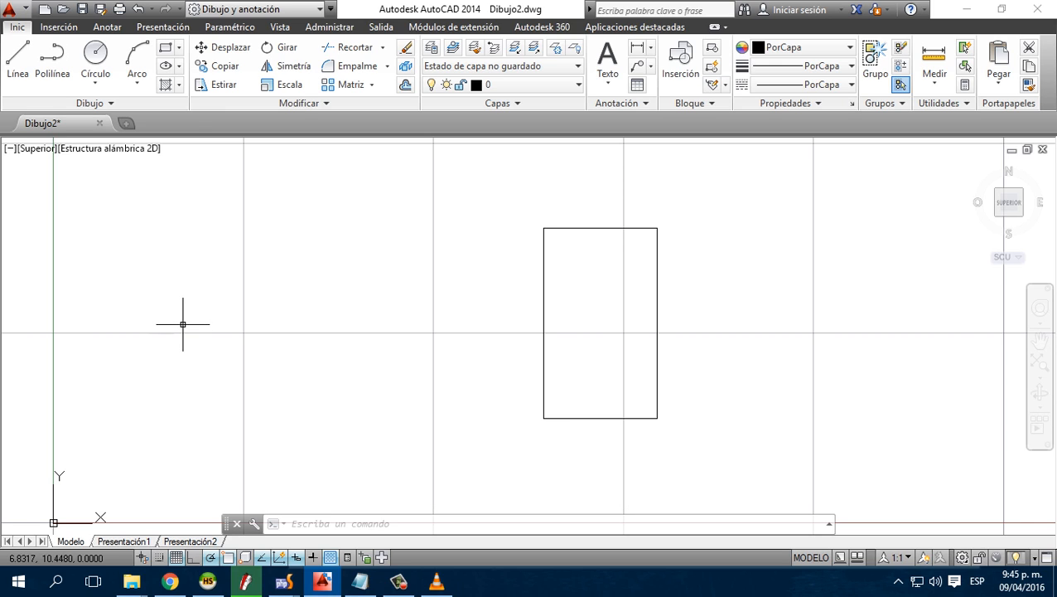
pyautogui.moveTo(141, 210)
pyautogui.mouseDown()
pyautogui.moveTo(173, 272)
pyautogui.moveTo(303, 443)
pyautogui.moveTo(303, 432)
pyautogui.mouseUp()
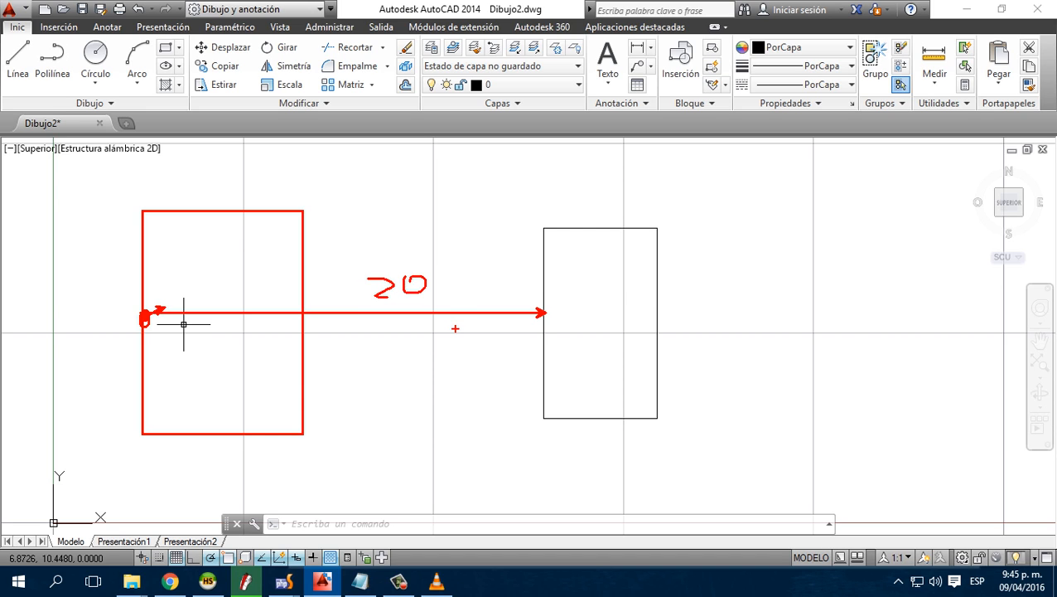
pyautogui.press('Escape')
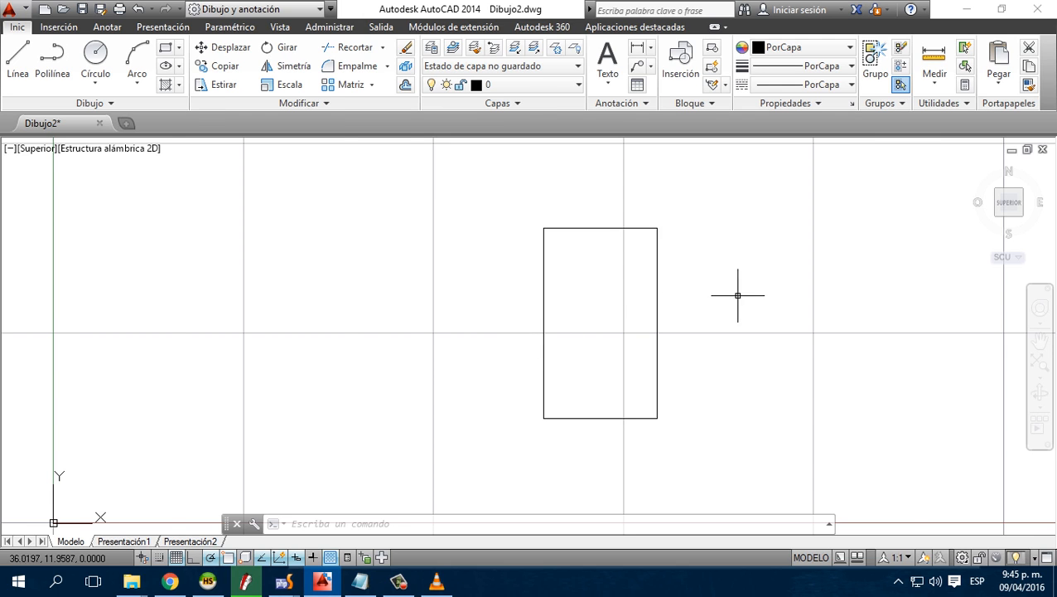
# Switch to Notepad, review the Copiar, Desplazar and Herramienta Desfase topics in the list, and return to AutoCAD
pyautogui.moveTo(754, 285); pyautogui.dragTo(484, 256, button='middle')
pyautogui.click(360, 581)
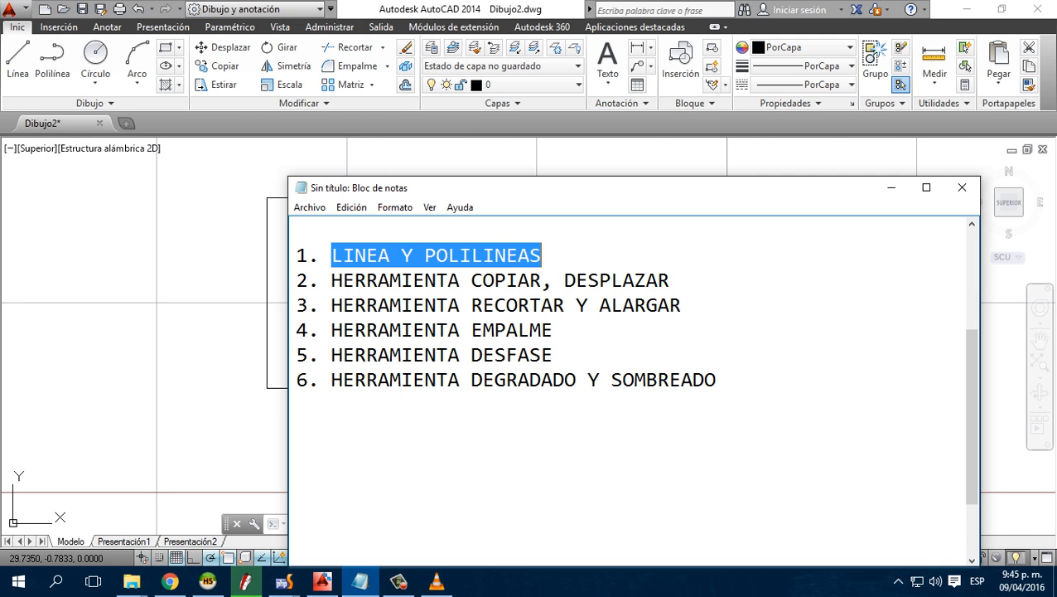
pyautogui.click(506, 281)
pyautogui.doubleClick(506, 280)
pyautogui.doubleClick(616, 280)
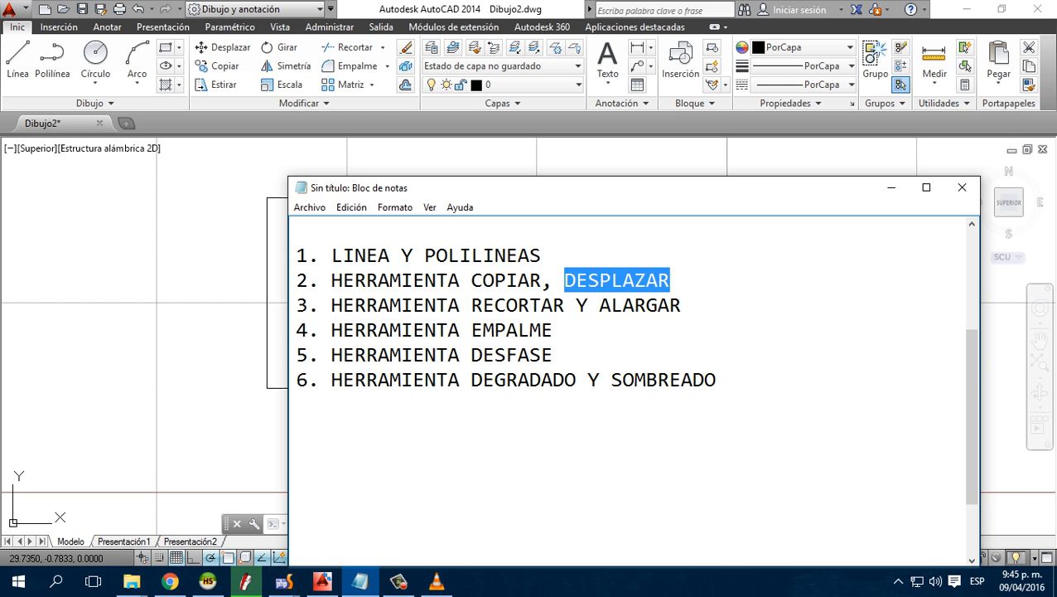
pyautogui.click(454, 10)
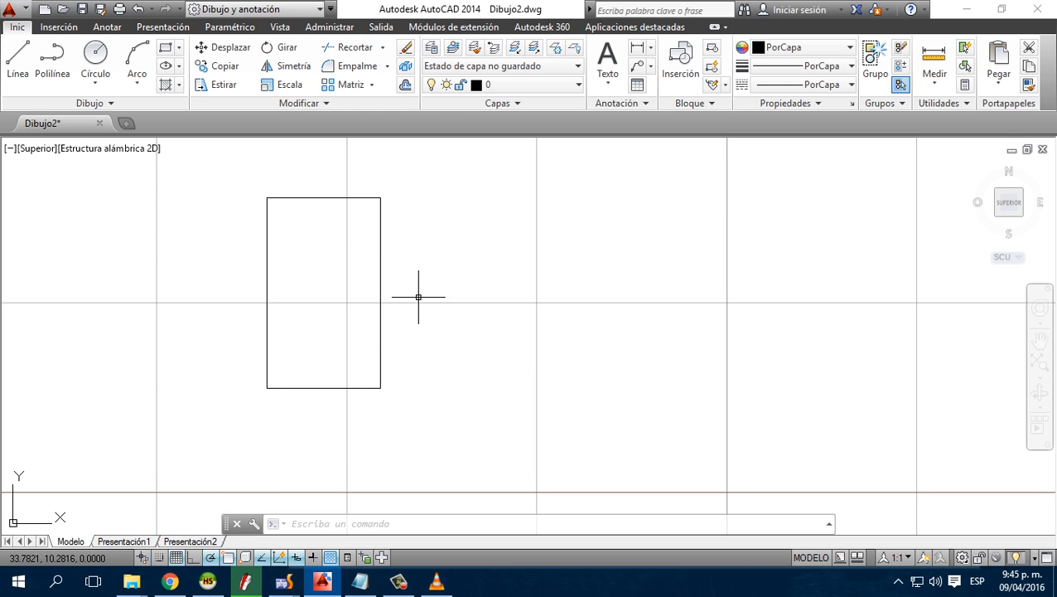
pyautogui.click(360, 581)
pyautogui.moveTo(552, 355); pyautogui.dragTo(343, 355)
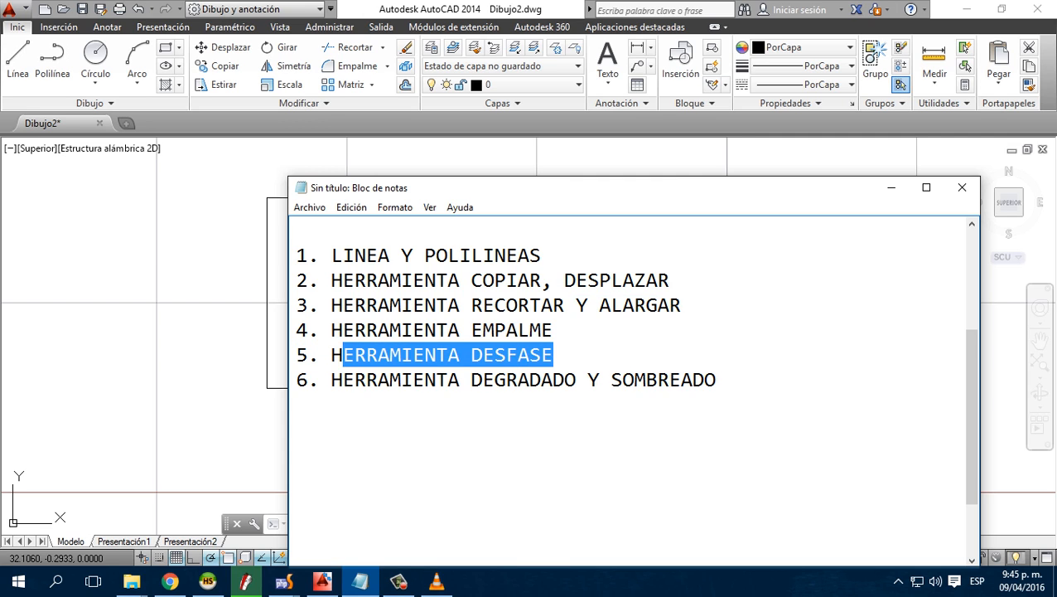
pyautogui.click(571, 10)
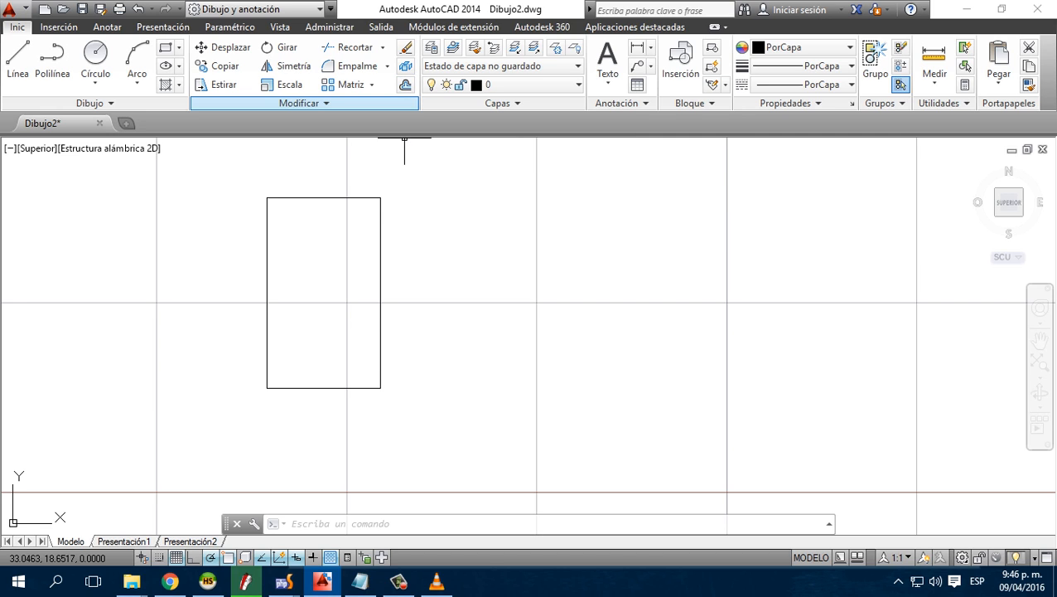
# Offset the rectangle's right side inward by 0.2 units
pyautogui.click(380, 255)
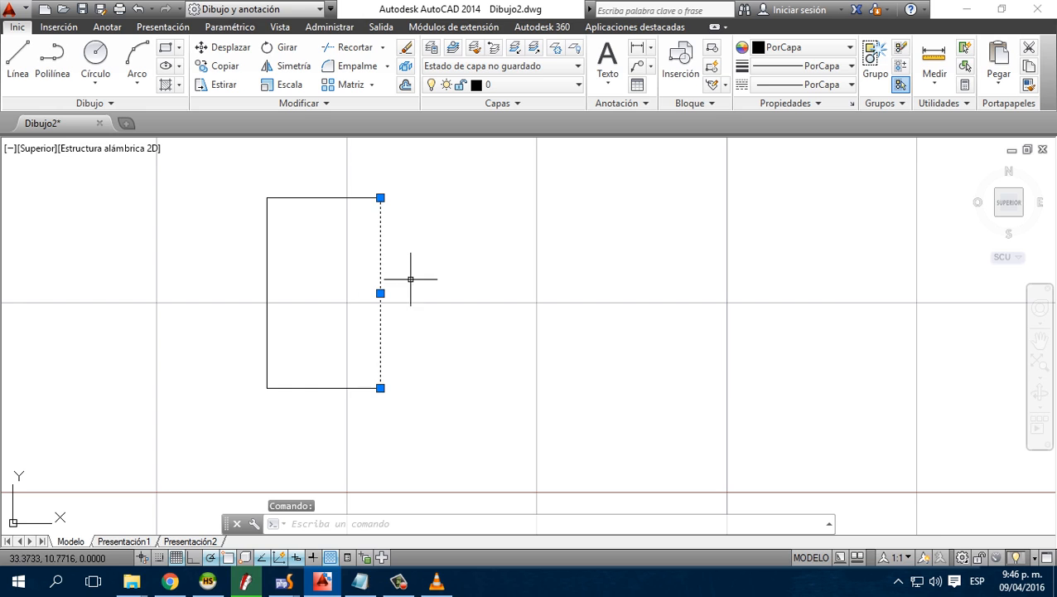
pyautogui.scroll(2, 363, 265)
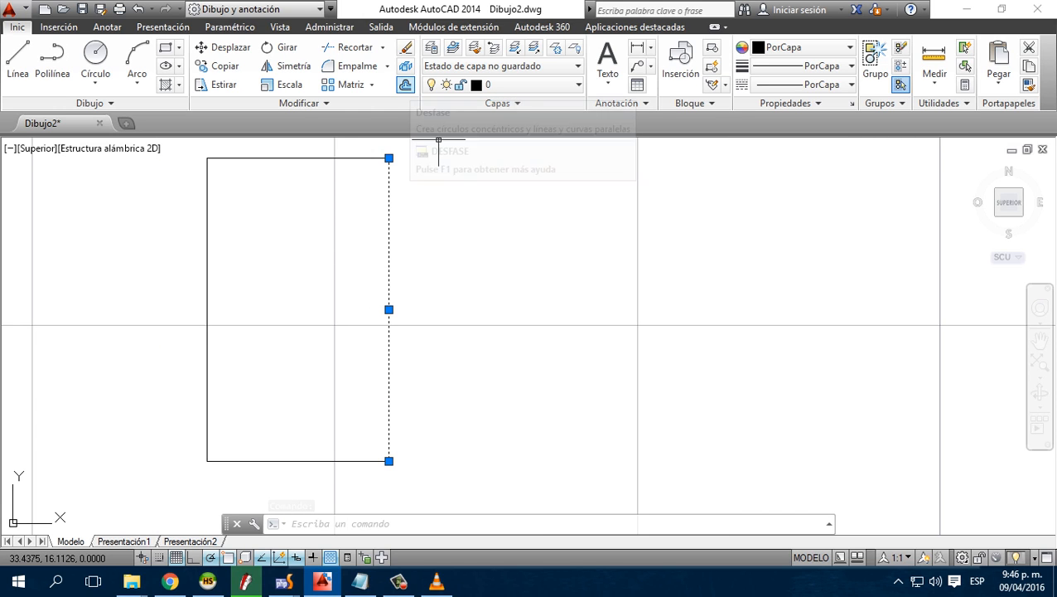
pyautogui.click(405, 84)
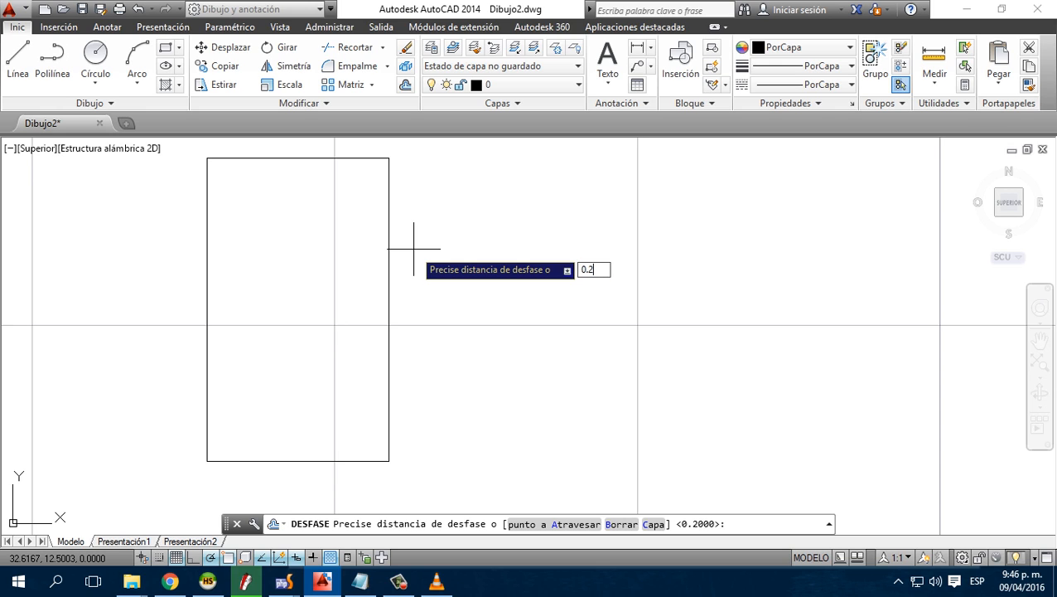
pyautogui.press('Return')
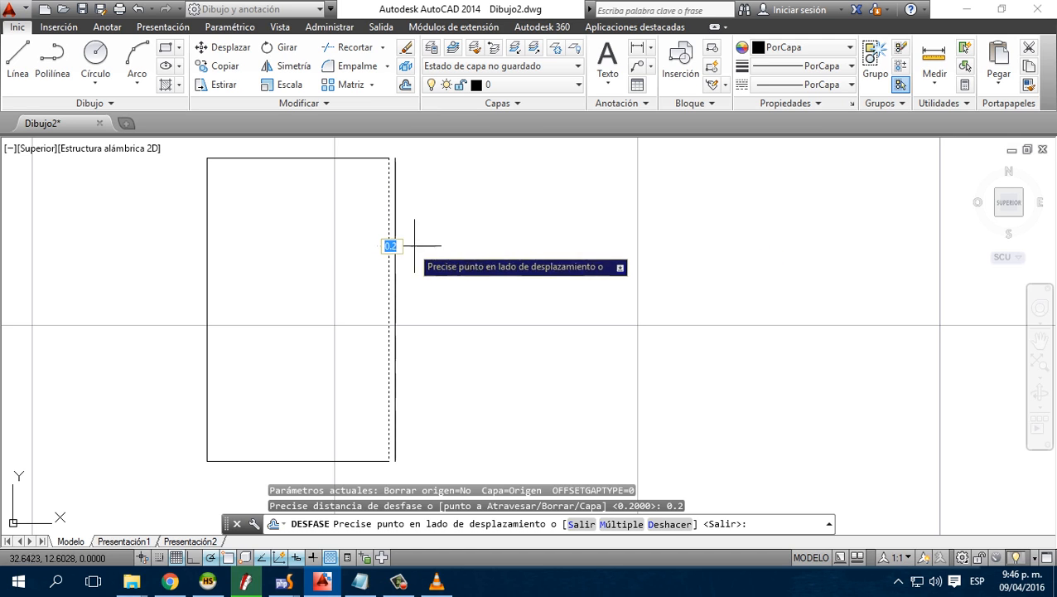
pyautogui.click(310, 258)
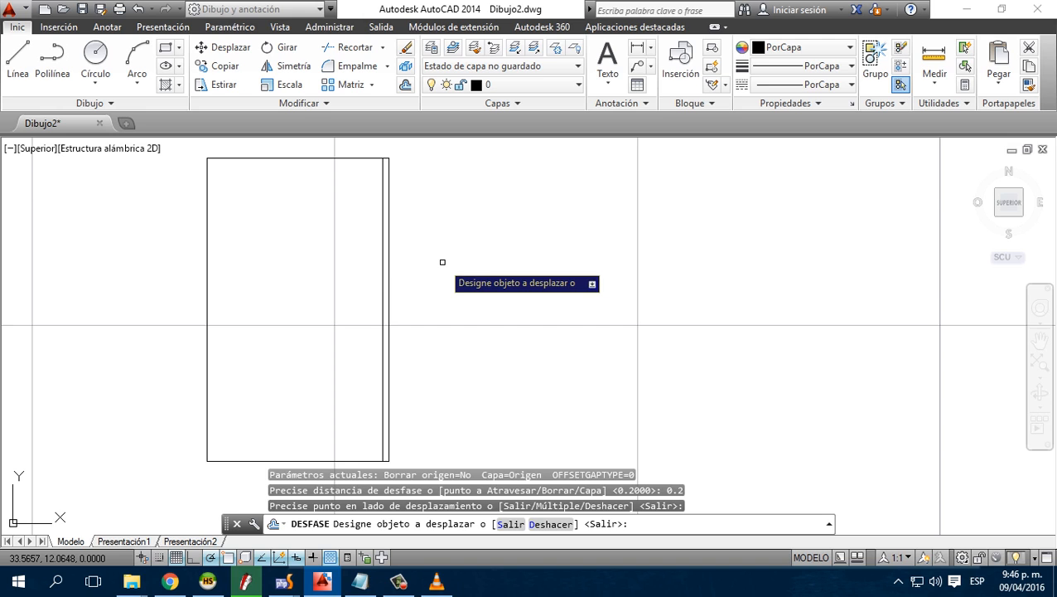
# Add a linear dimension between the top ends of the inner offset line and the rectangle's right side
pyautogui.press('Escape')
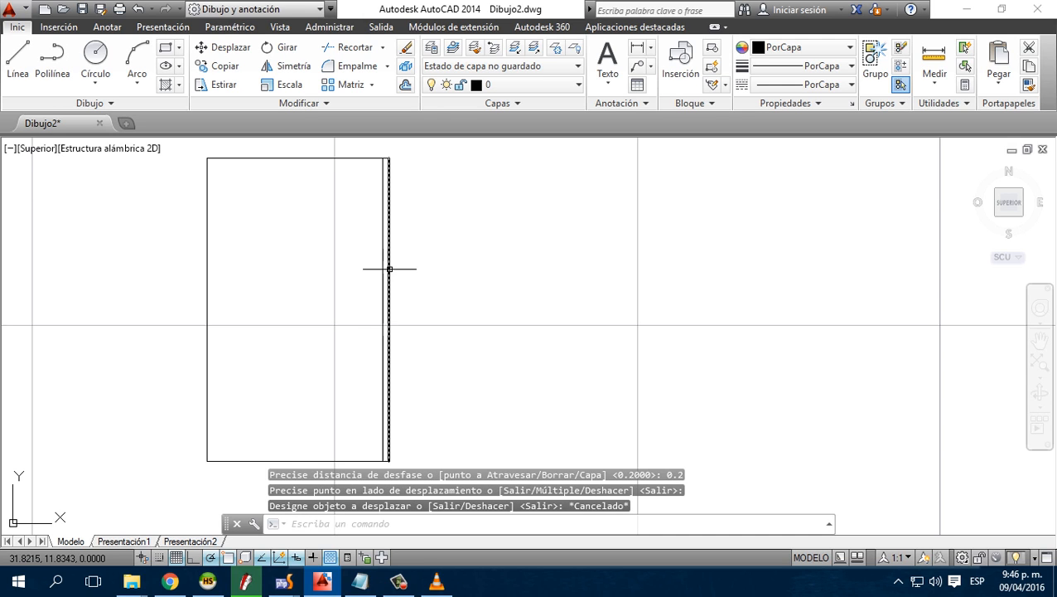
pyautogui.click(388, 268)
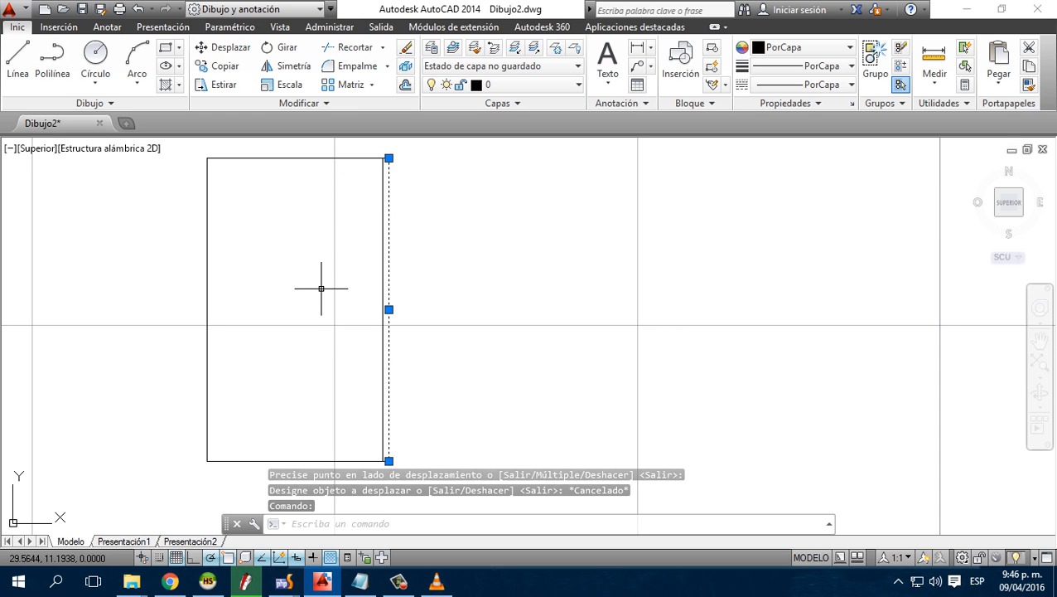
pyautogui.press('Escape')
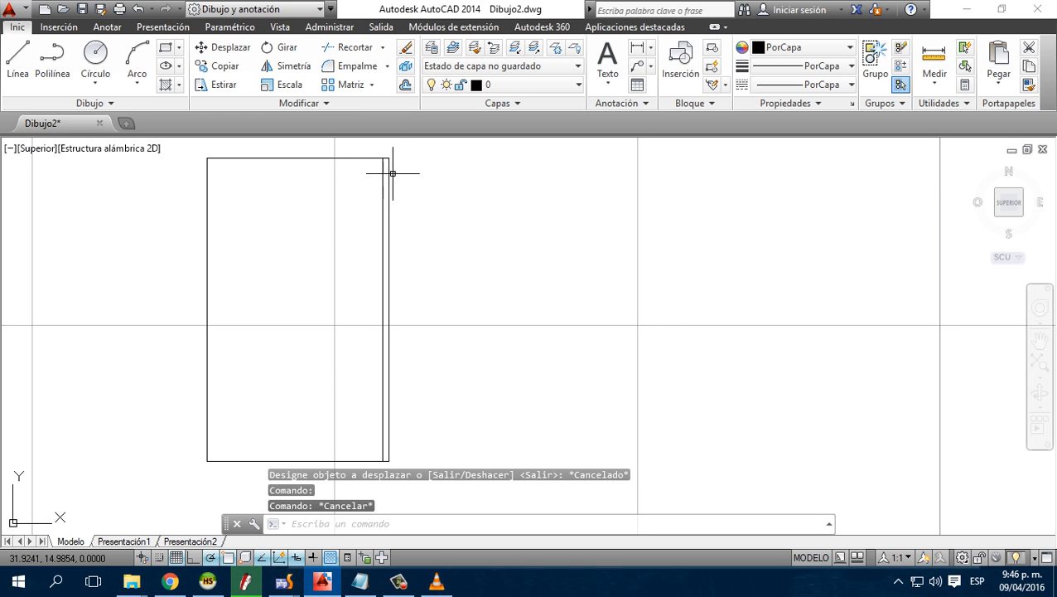
pyautogui.click(107, 27)
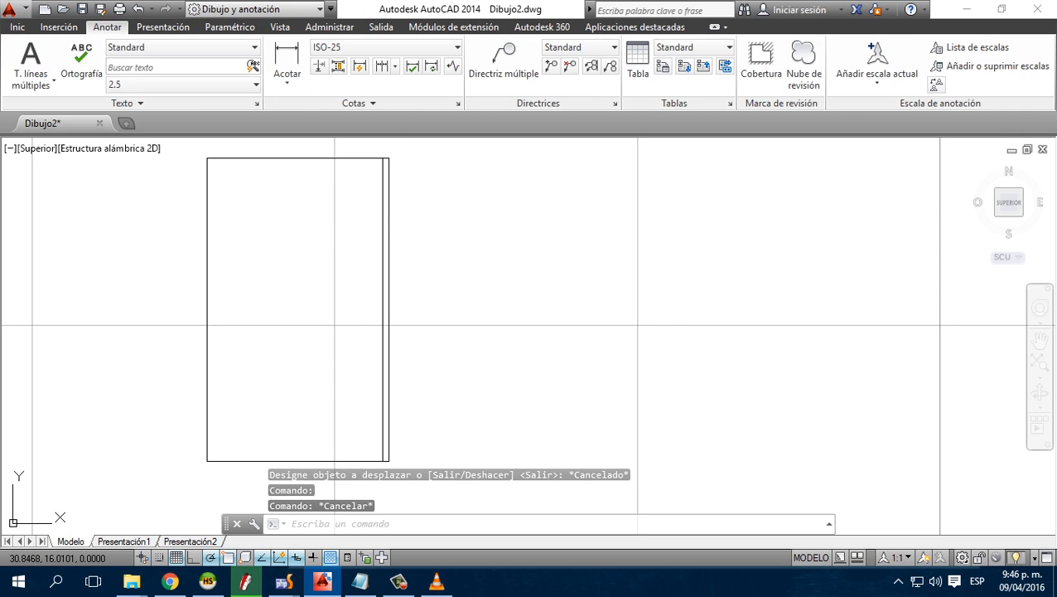
pyautogui.click(286, 58)
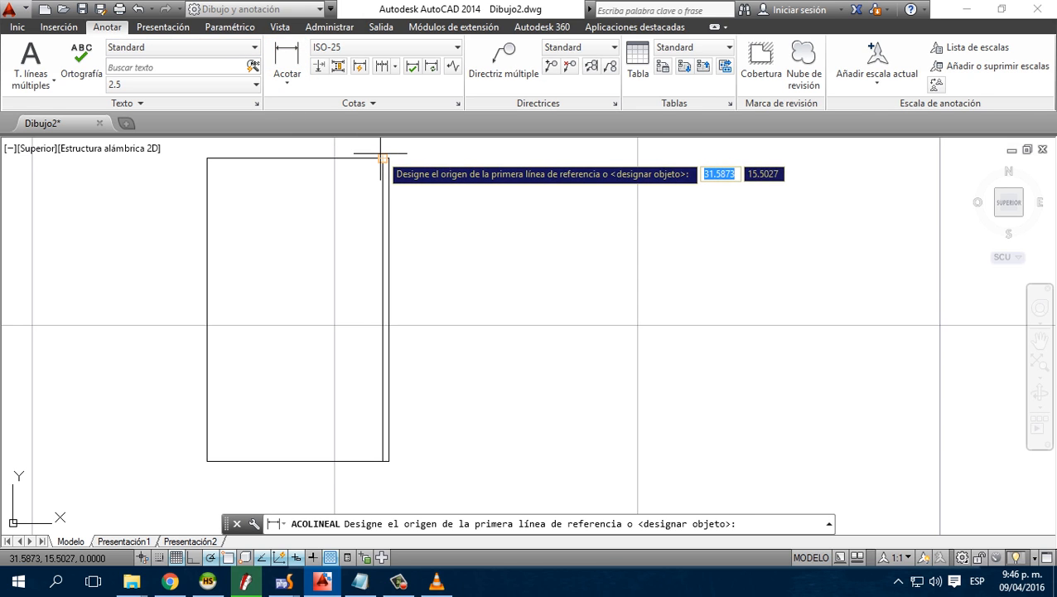
pyautogui.click(383, 158)
pyautogui.click(389, 157)
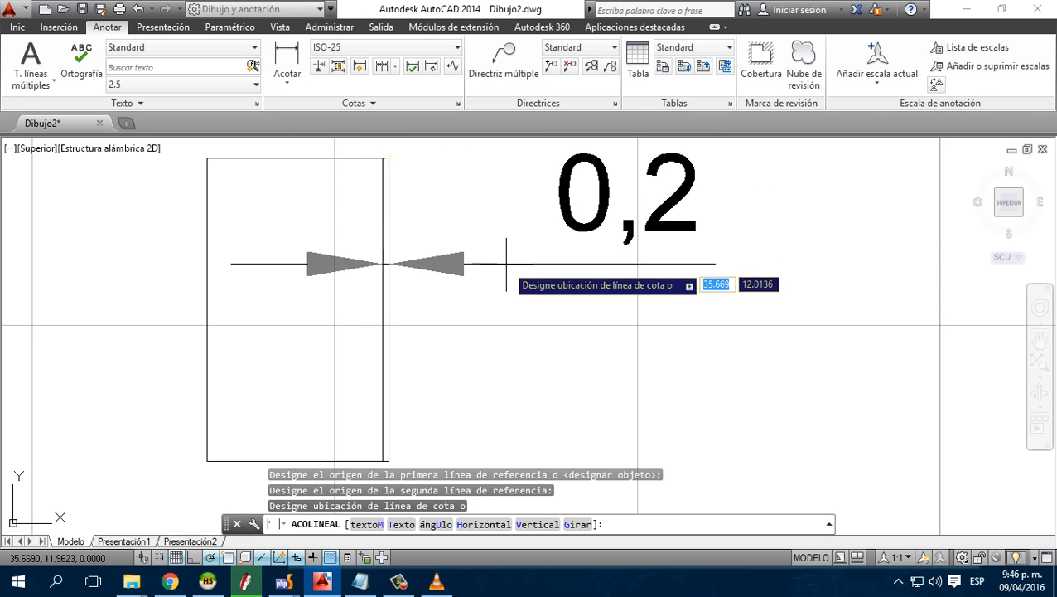
pyautogui.click(516, 304)
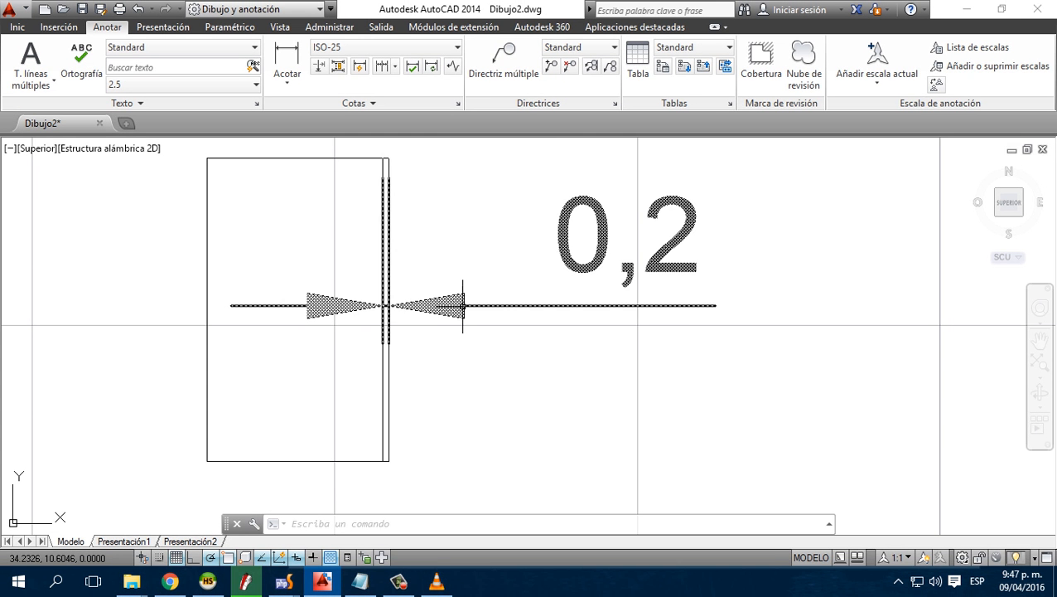
# Delete the dimension between the offset line and the rectangle's right side
pyautogui.click(544, 319)
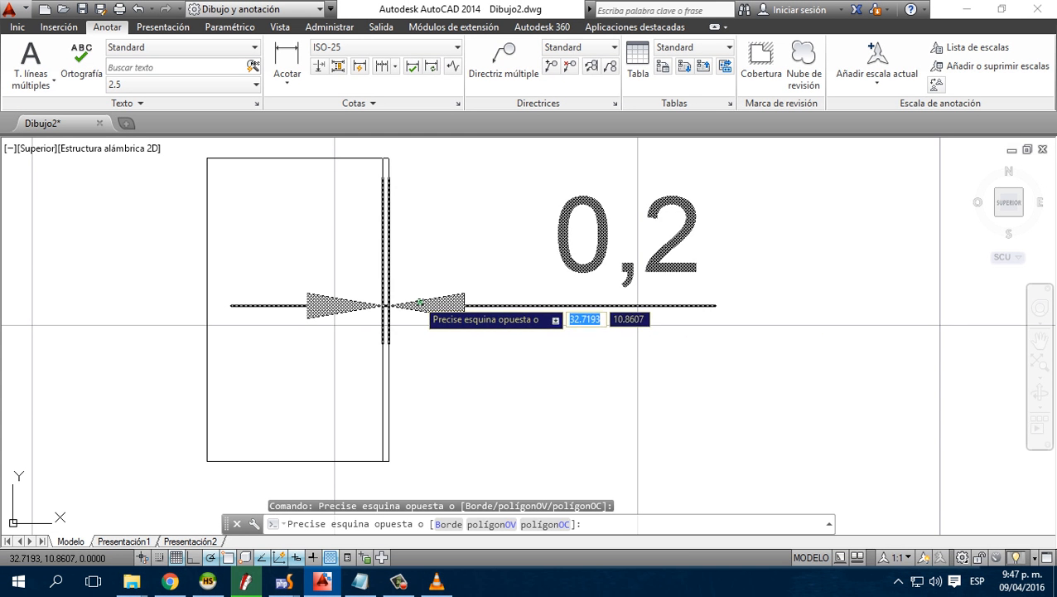
pyautogui.click(420, 303)
pyautogui.press('Delete')
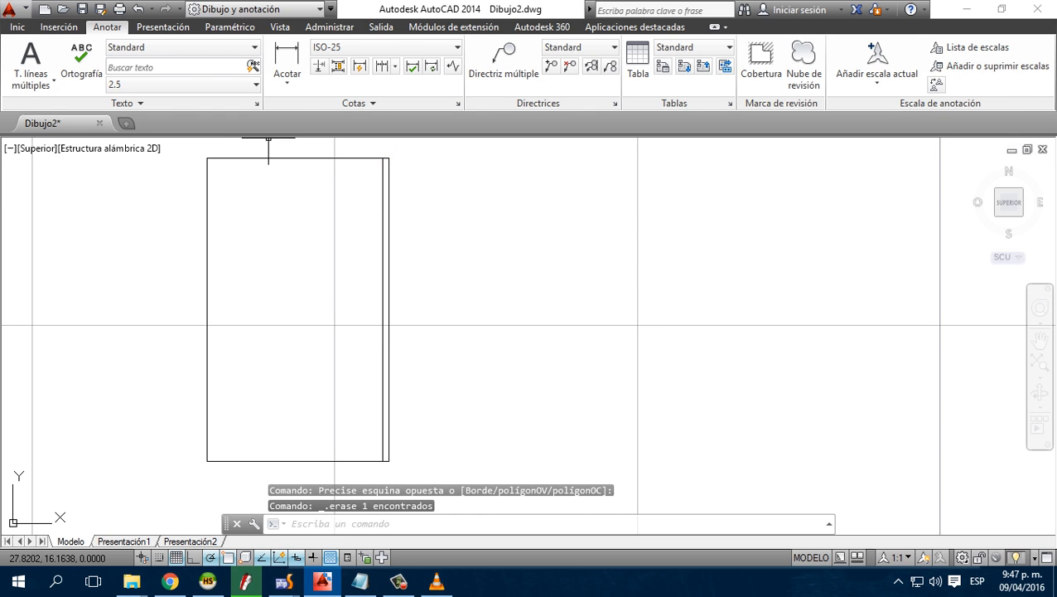
# Offset the rectangle's right side outward by 0.2 units
pyautogui.click(17, 26)
pyautogui.click(389, 279)
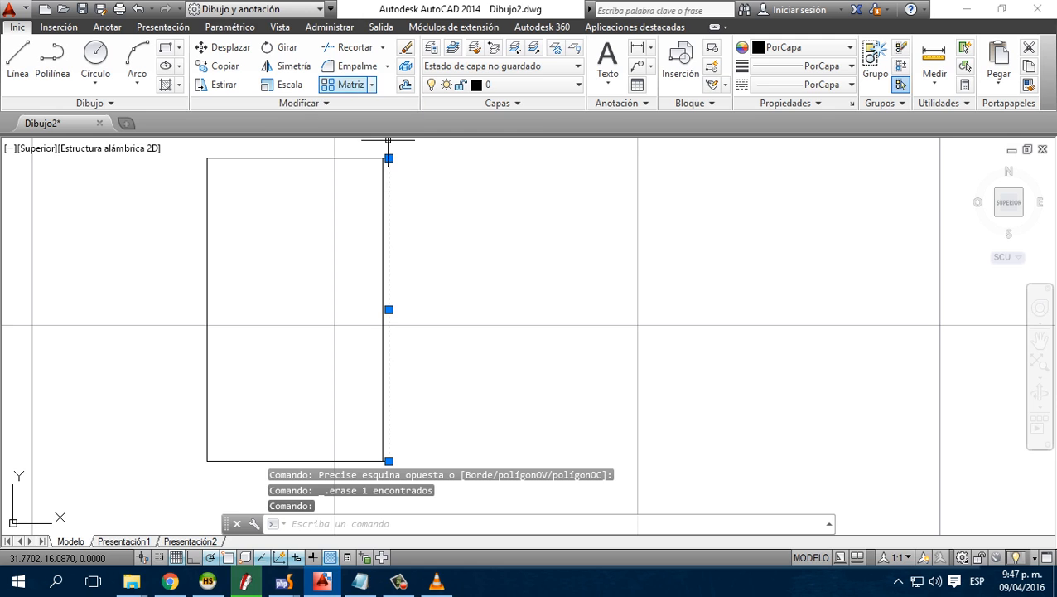
pyautogui.click(406, 85)
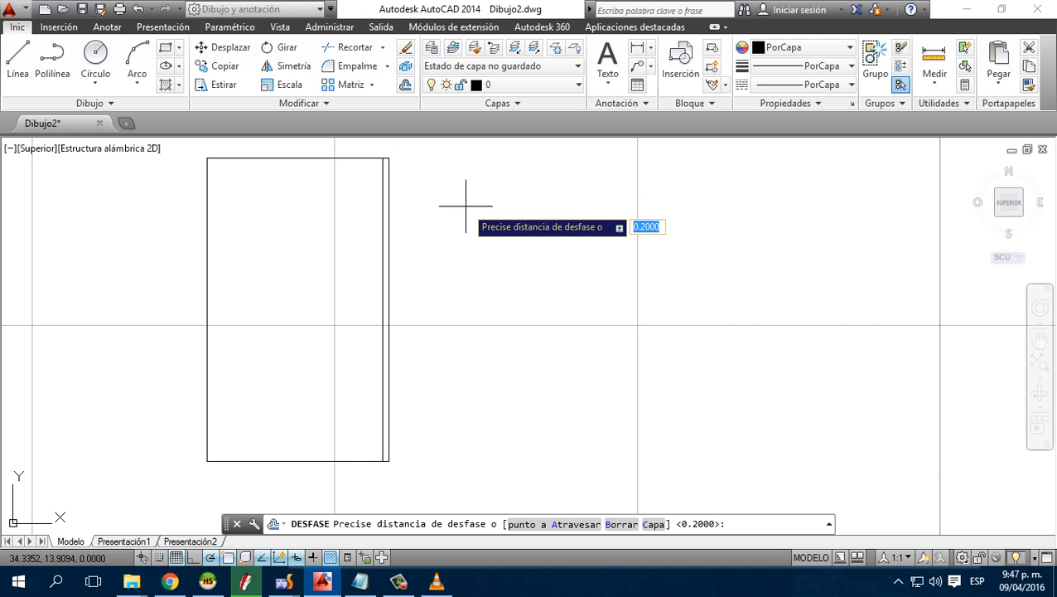
pyautogui.press('Return')
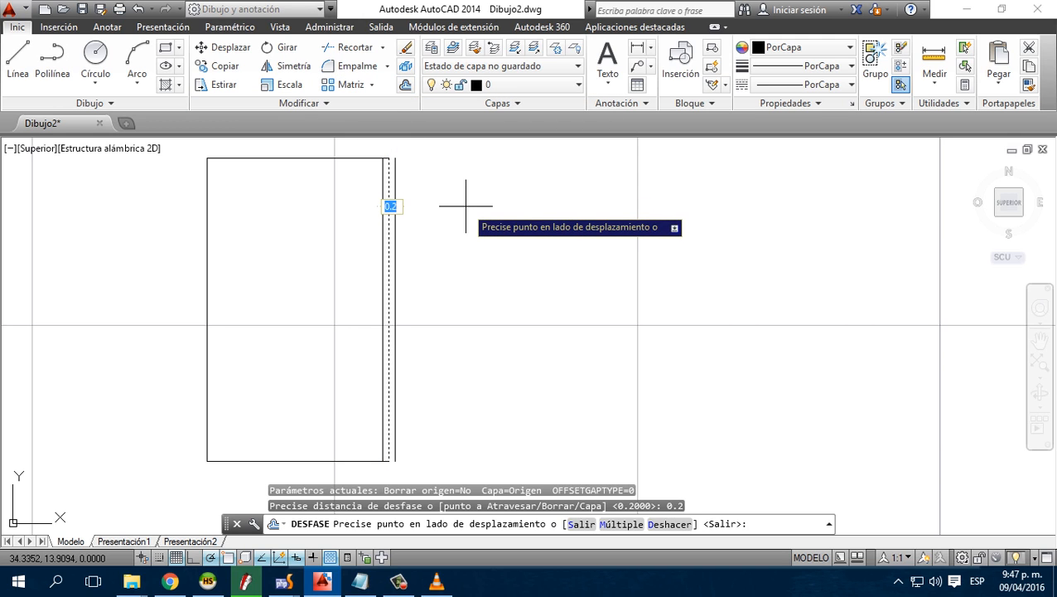
pyautogui.click(532, 233)
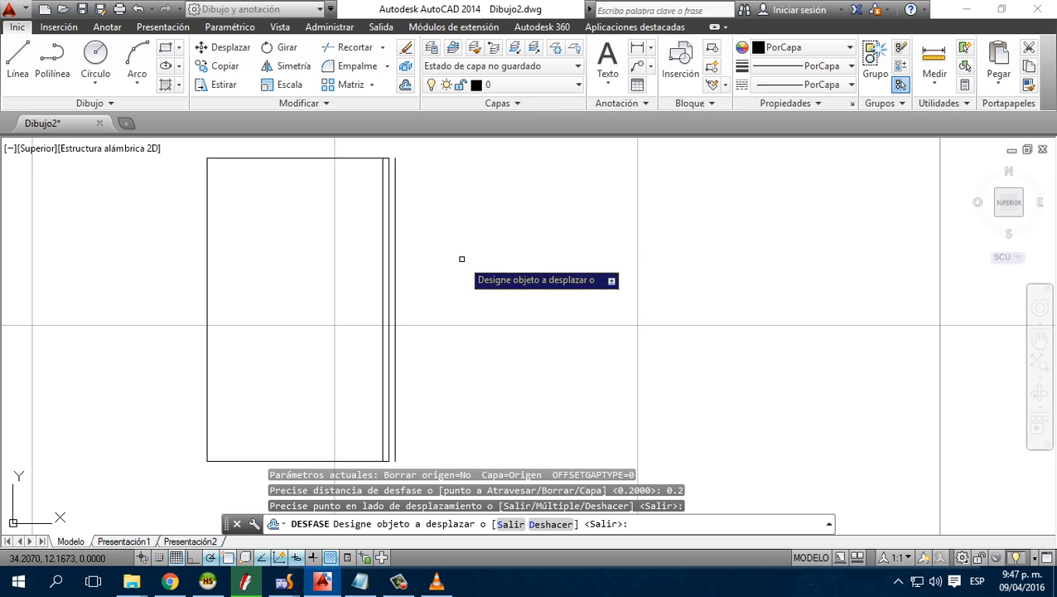
# Offset the outermost line three more times to the right, each 0.2 units from the previous one
pyautogui.click(395, 284)
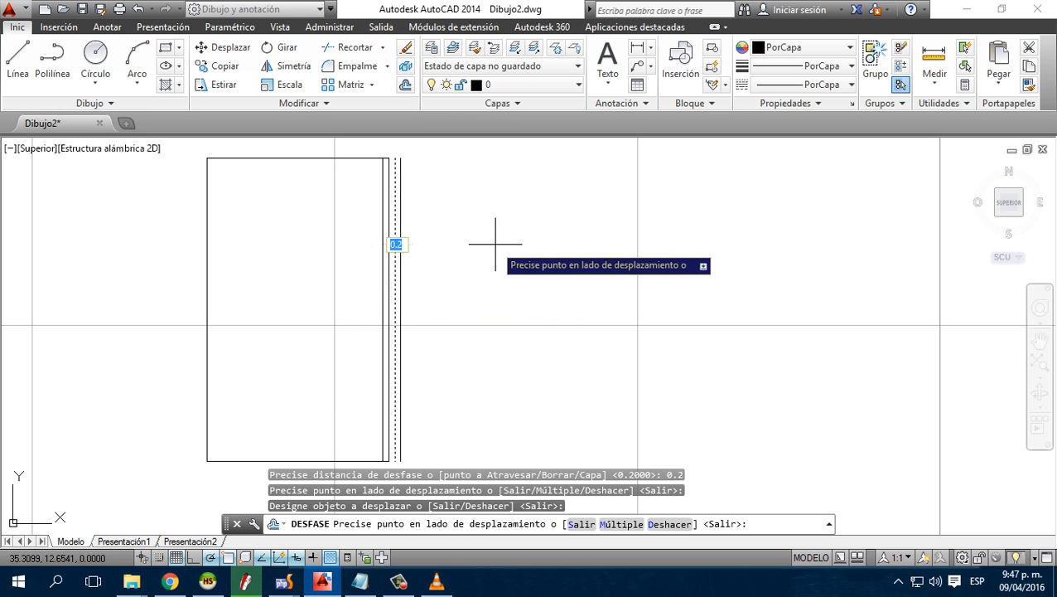
pyautogui.click(496, 244)
pyautogui.click(401, 294)
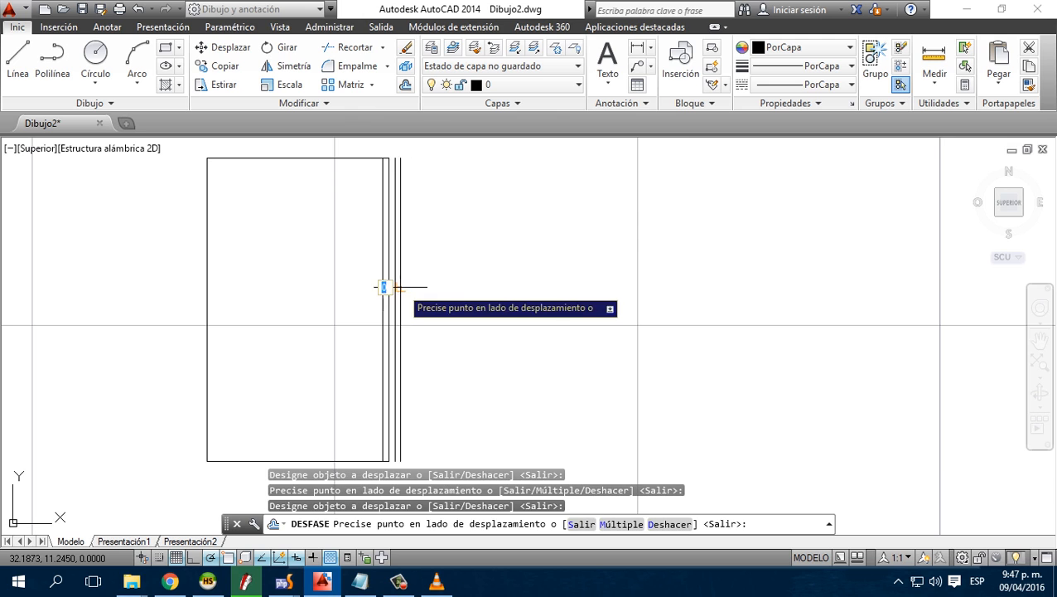
pyautogui.click(570, 251)
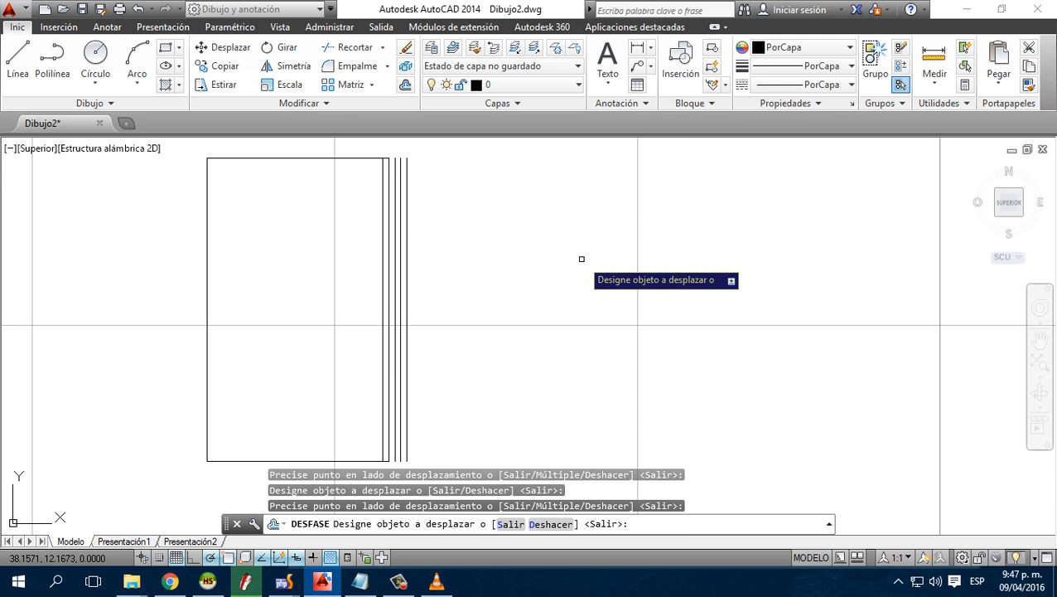
pyautogui.click(407, 271)
pyautogui.click(599, 250)
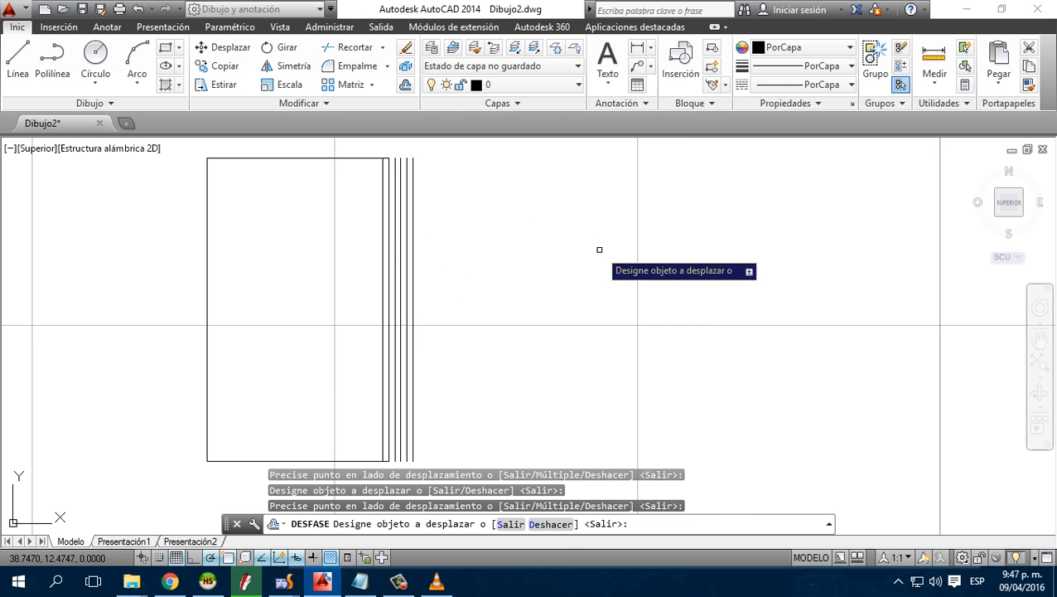
# Offset the innermost line twice toward the inside of the rectangle, 0.2 units each time
pyautogui.click(382, 257)
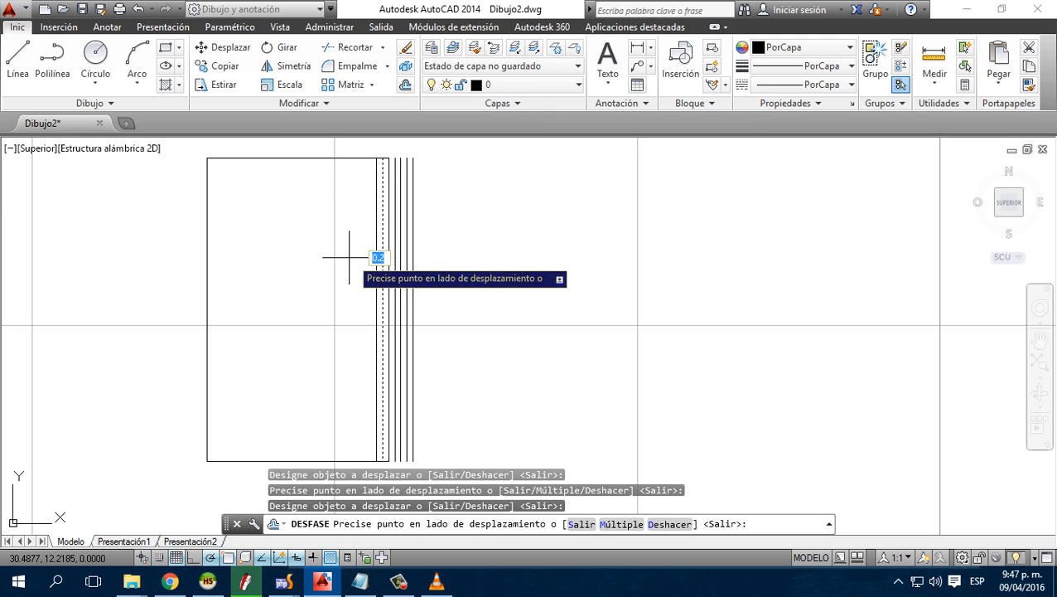
pyautogui.click(328, 258)
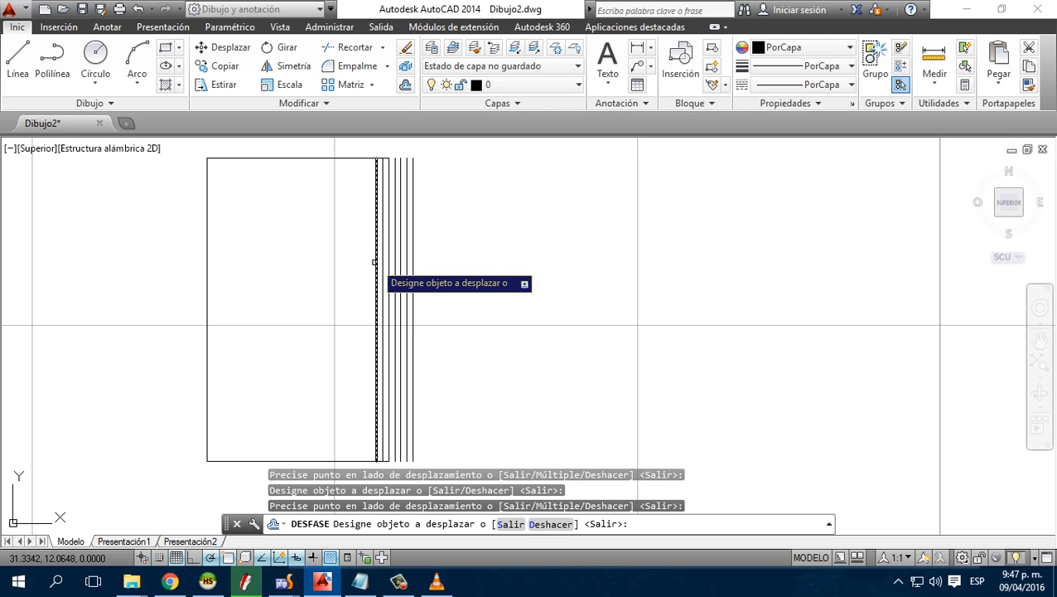
pyautogui.click(377, 262)
pyautogui.click(340, 264)
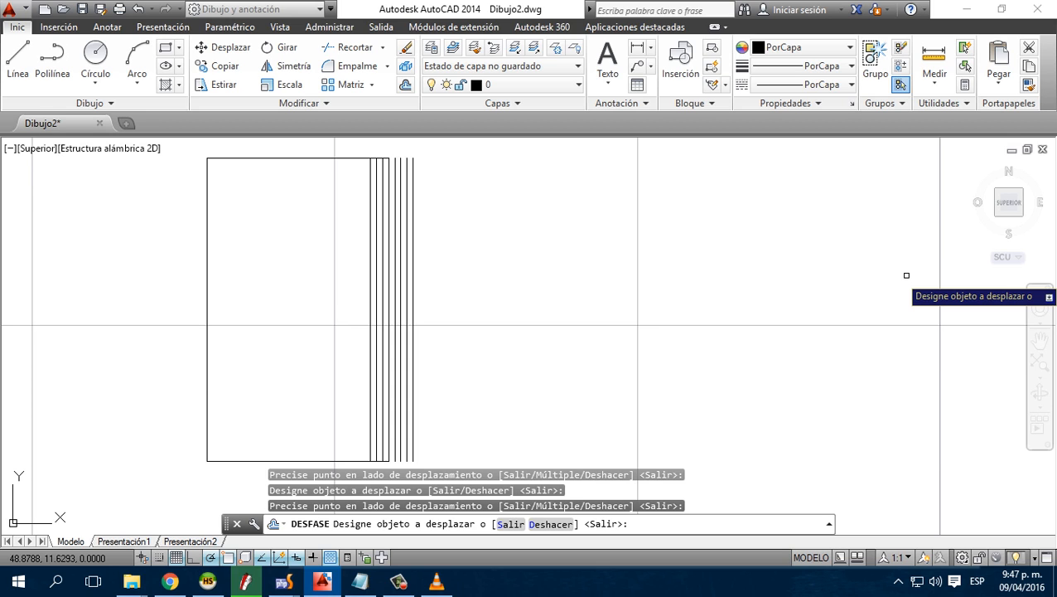
pyautogui.press('Escape')
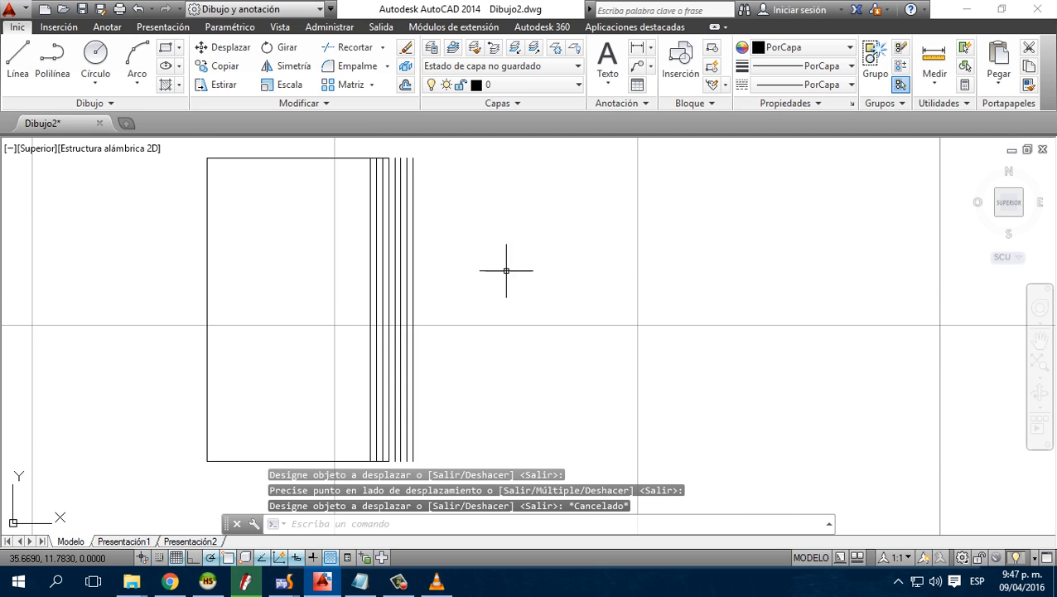
# Delete the four offset lines outside the rectangle's right side
pyautogui.scroll(-2, 474, 272)
pyautogui.scroll(2, 468, 402)
pyautogui.scroll(-4, 473, 309)
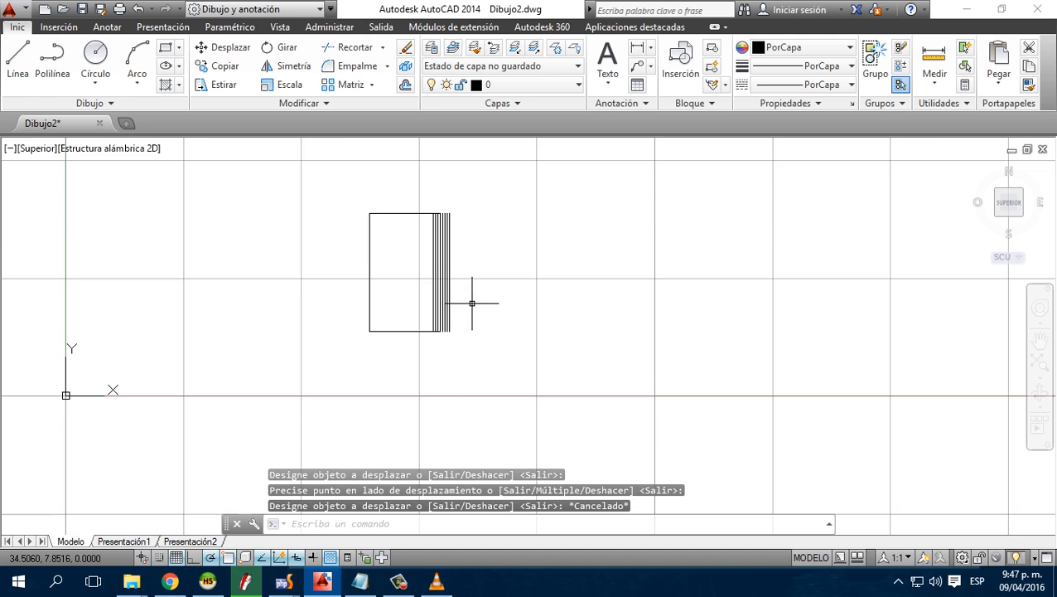
pyautogui.scroll(4, 461, 273)
pyautogui.scroll(-2, 459, 270)
pyautogui.click(469, 425)
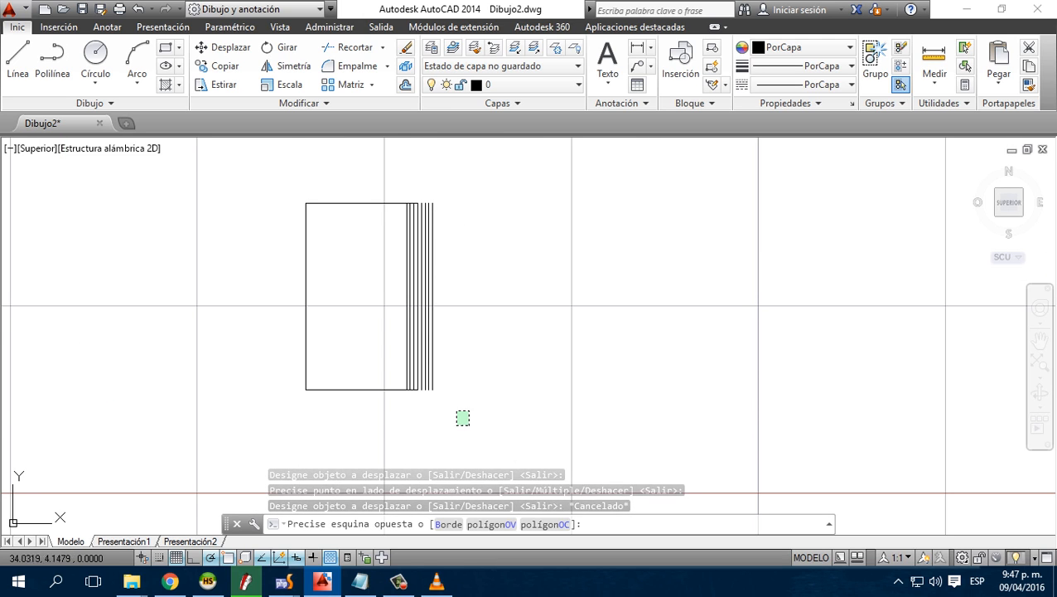
pyautogui.click(423, 189)
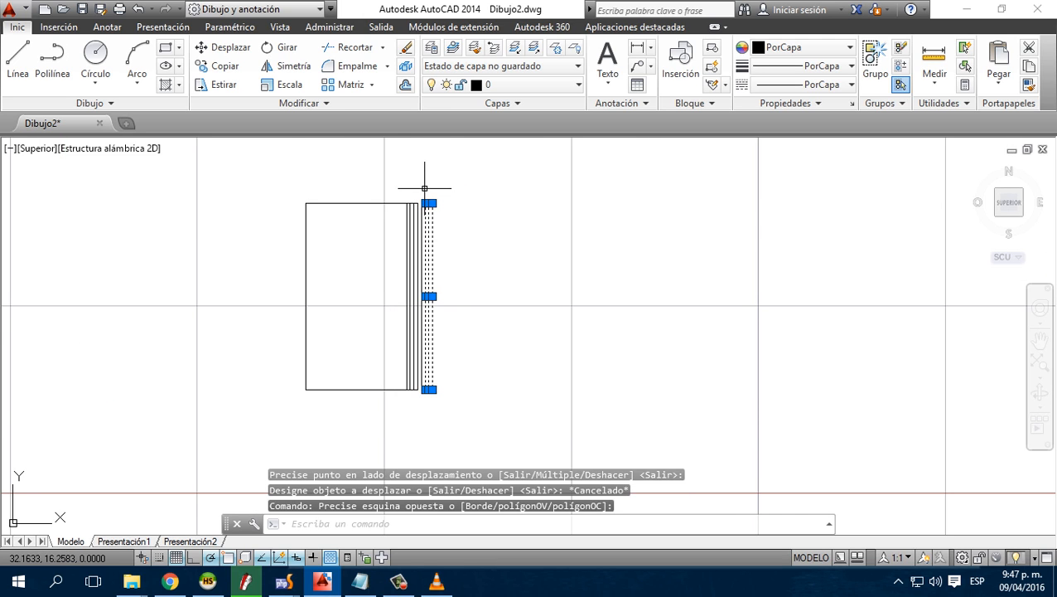
pyautogui.press('Delete')
pyautogui.scroll(2, 449, 259)
pyautogui.click(402, 247)
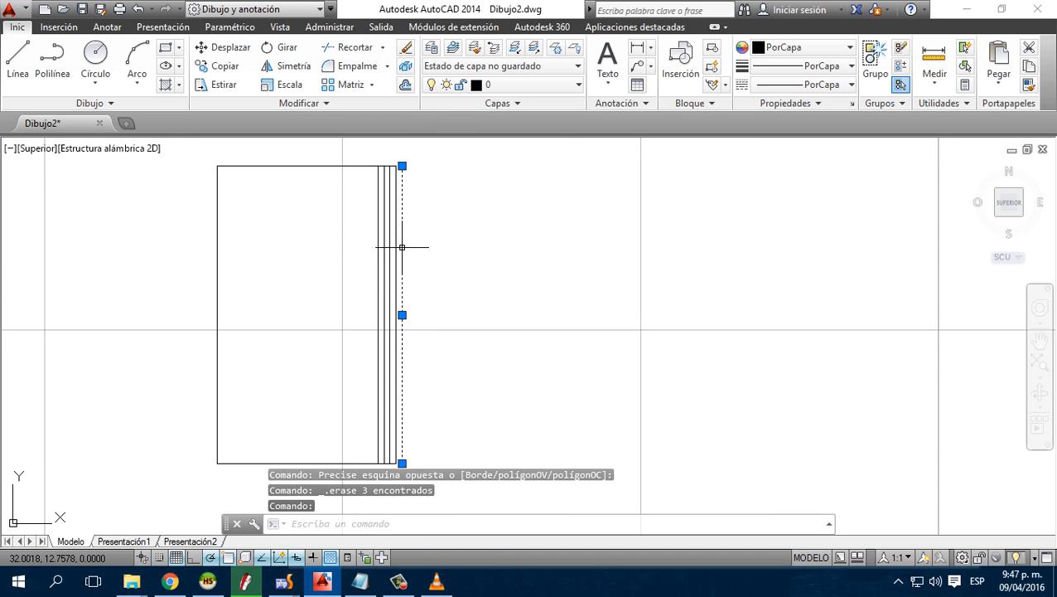
pyautogui.press('Delete')
# Delete the three offset lines inside the rectangle, keeping its right side
pyautogui.scroll(3, 384, 246)
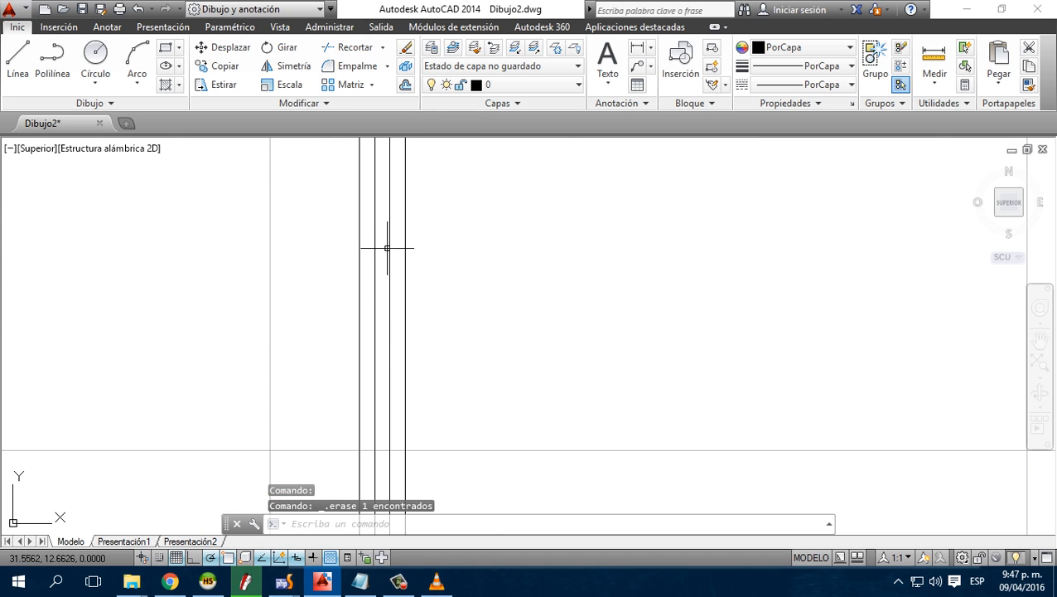
pyautogui.click(387, 246)
pyautogui.click(390, 247)
pyautogui.click(374, 247)
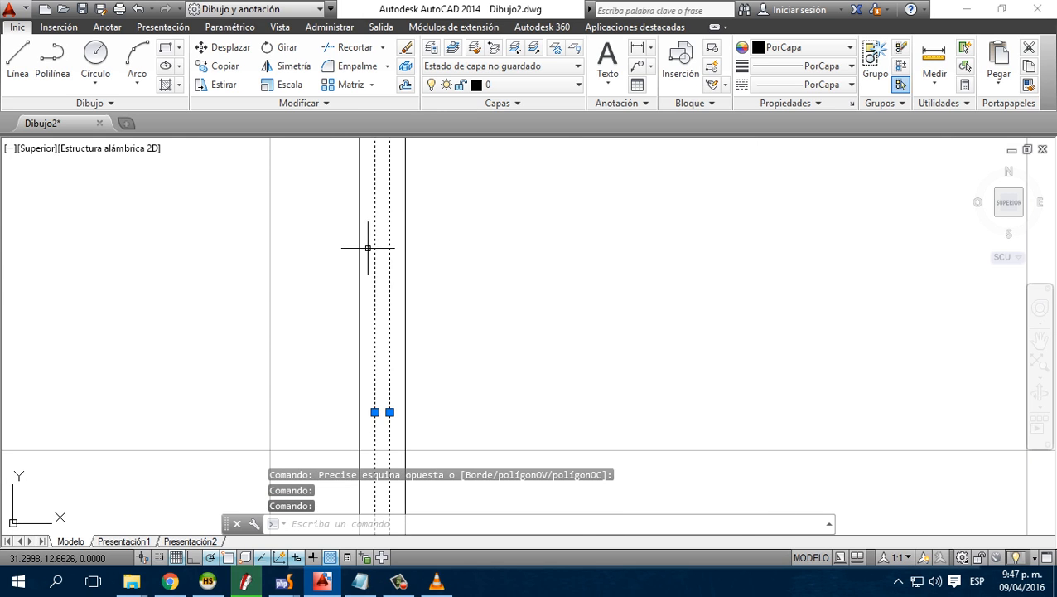
pyautogui.press('Delete')
pyautogui.scroll(-4, 373, 240)
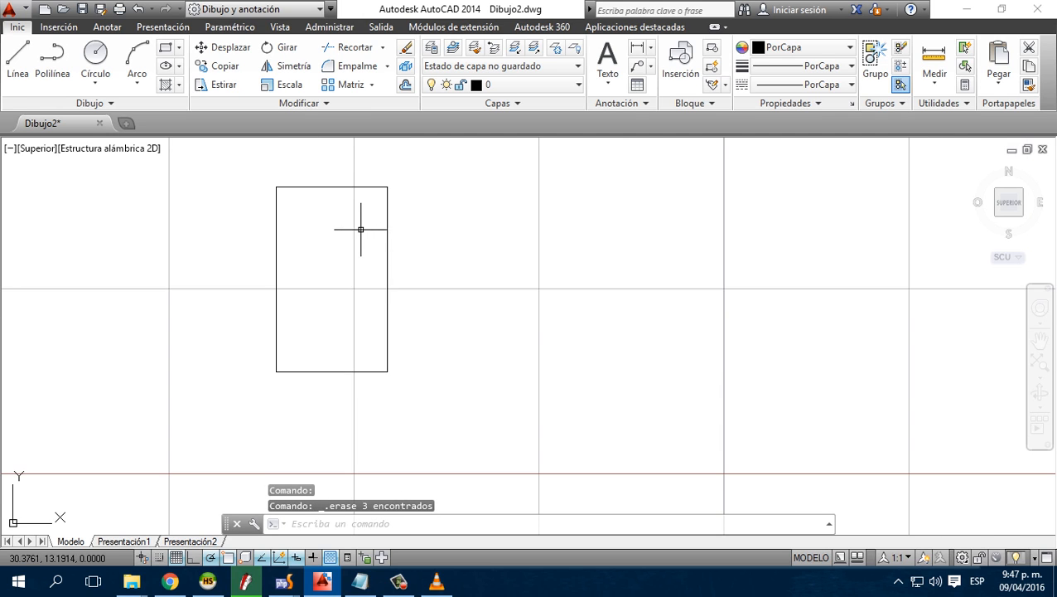
# Offset the rectangle's right side inward by 0.2 units
pyautogui.scroll(2, 361, 229)
pyautogui.moveTo(356, 222); pyautogui.dragTo(424, 231, button='middle')
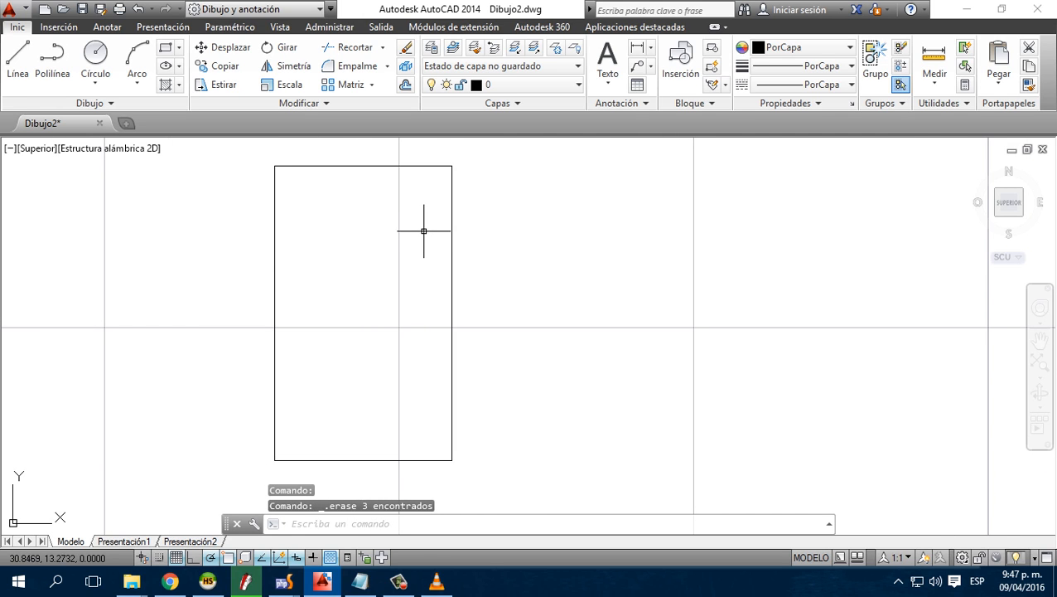
pyautogui.click(452, 192)
pyautogui.click(406, 84)
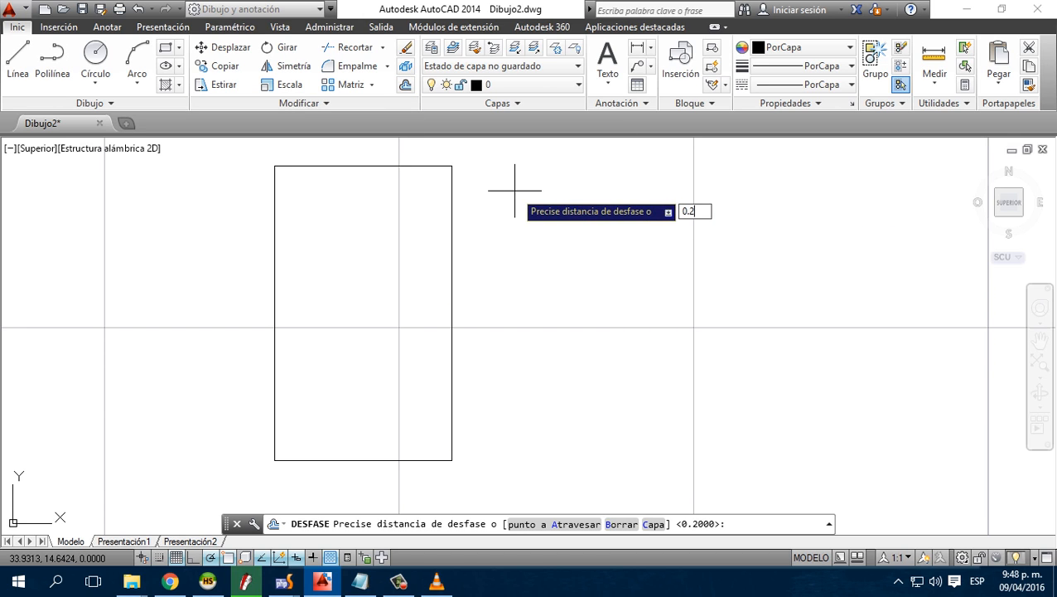
pyautogui.write('0.2')
pyautogui.press('Return')
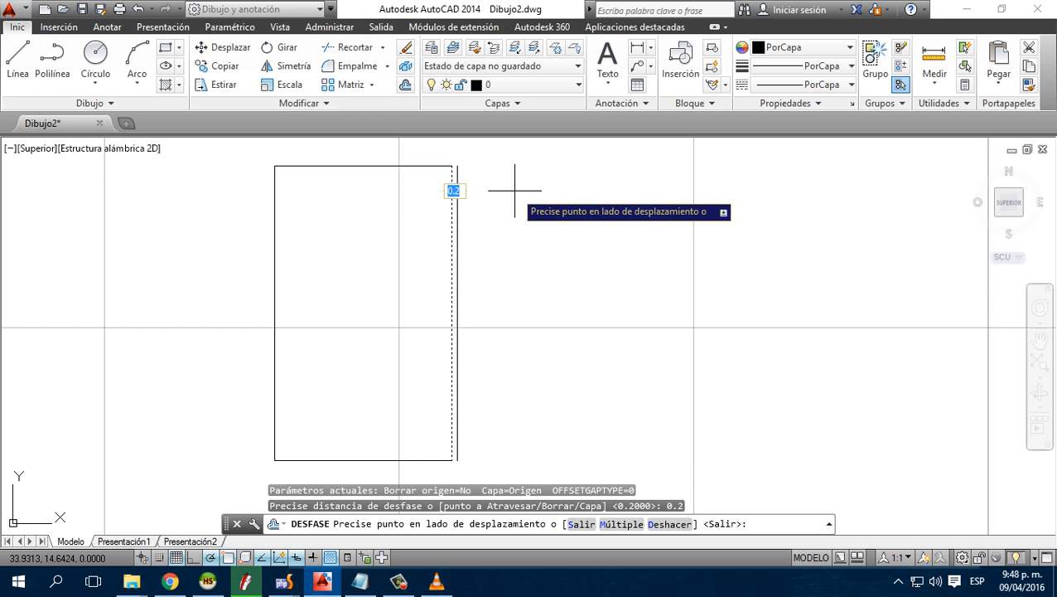
pyautogui.click(424, 220)
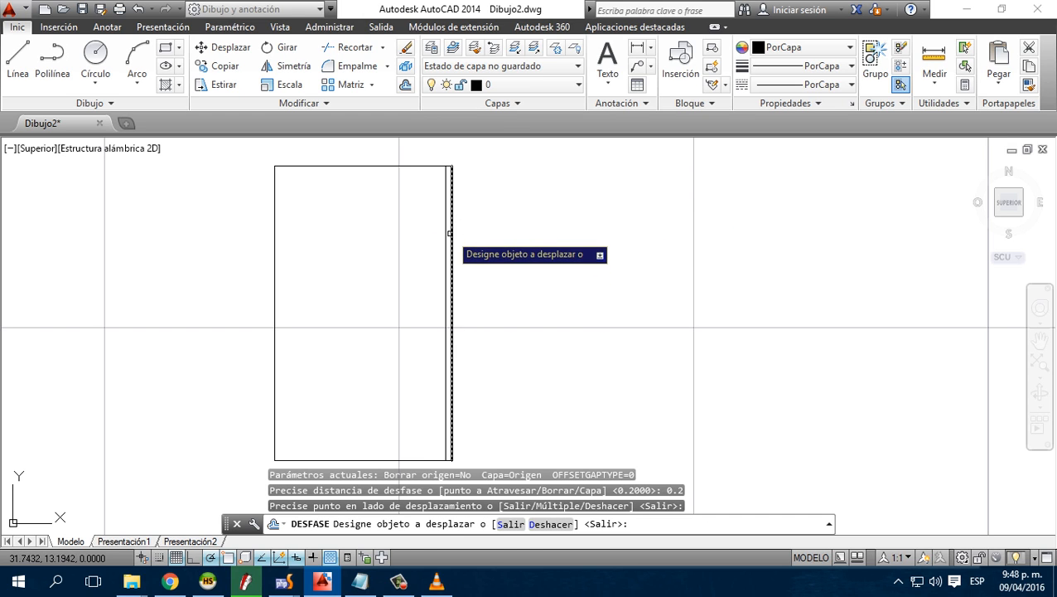
# Offset the rectangle's top, left and bottom sides inward by 0.2 units
pyautogui.click(352, 165)
pyautogui.click(341, 208)
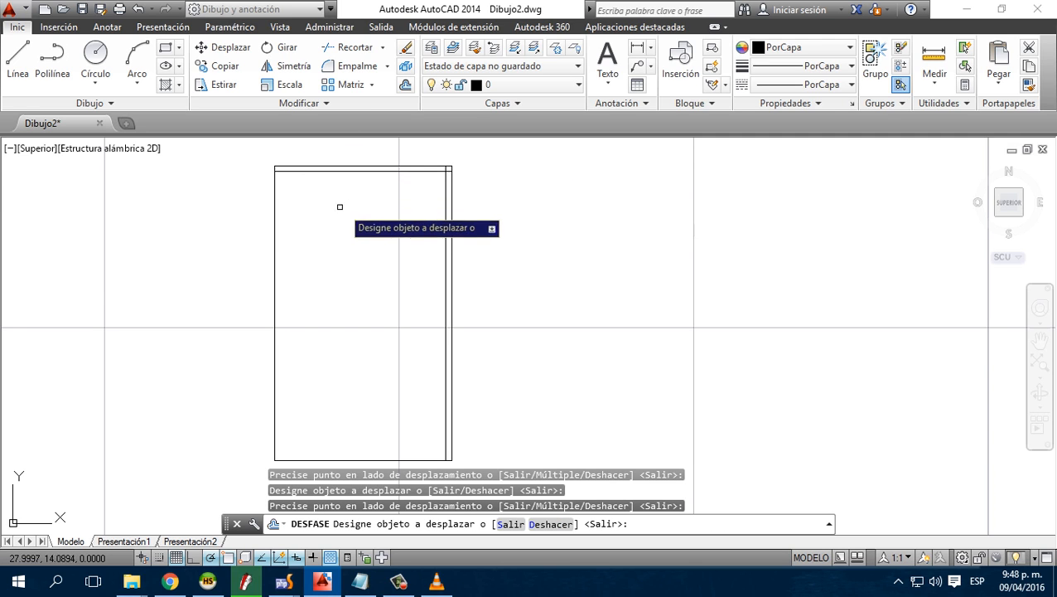
pyautogui.click(278, 247)
pyautogui.click(330, 233)
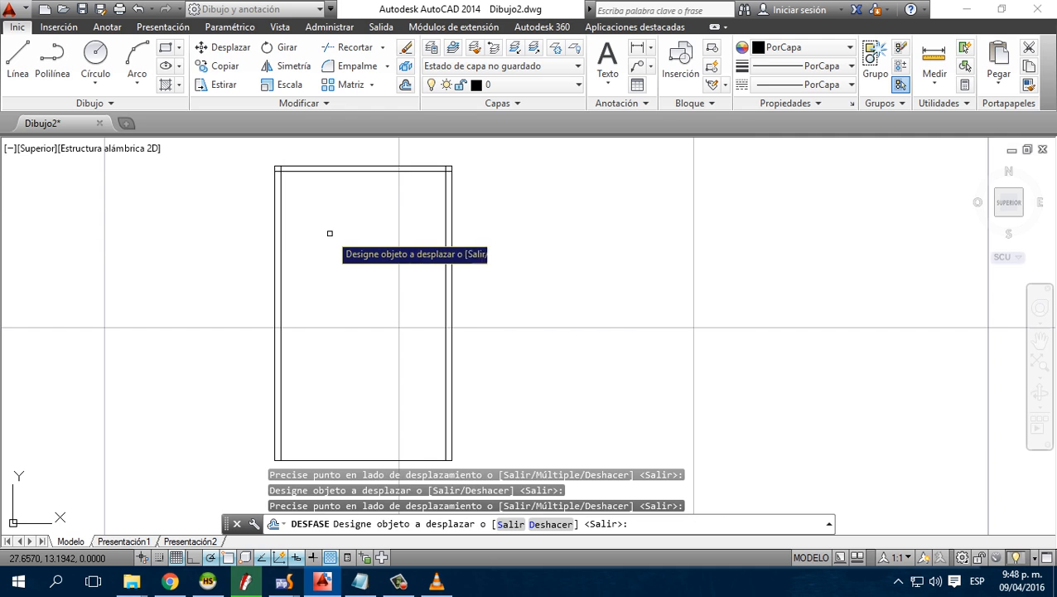
pyautogui.click(380, 456)
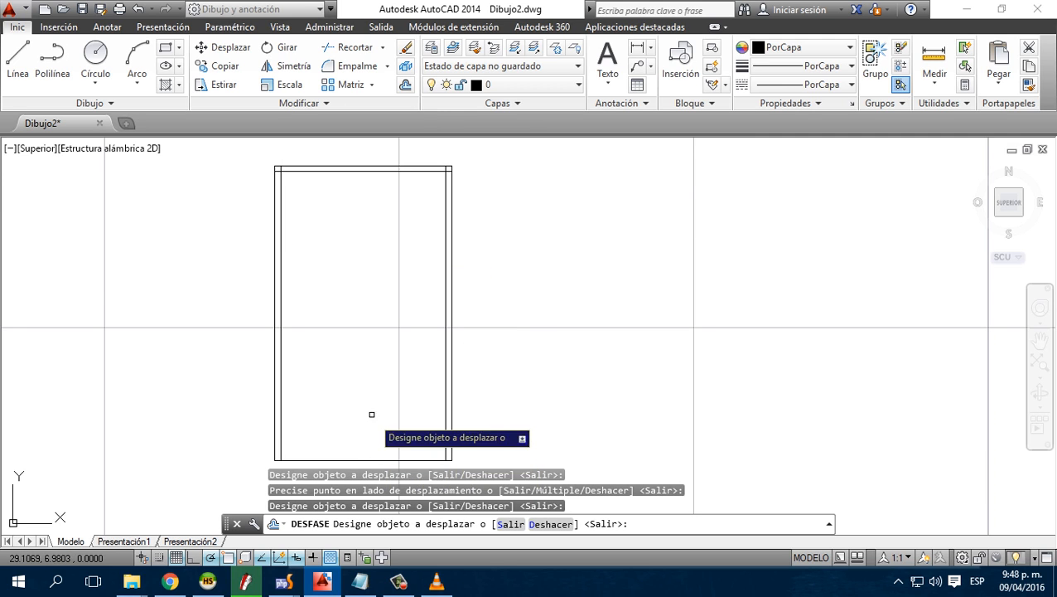
pyautogui.click(370, 455)
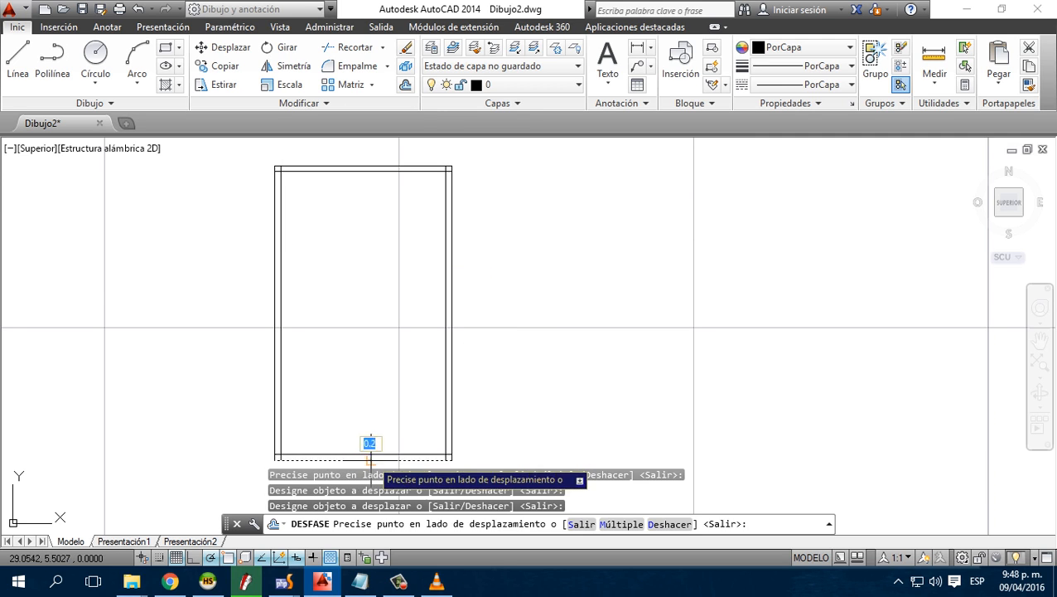
pyautogui.click(362, 415)
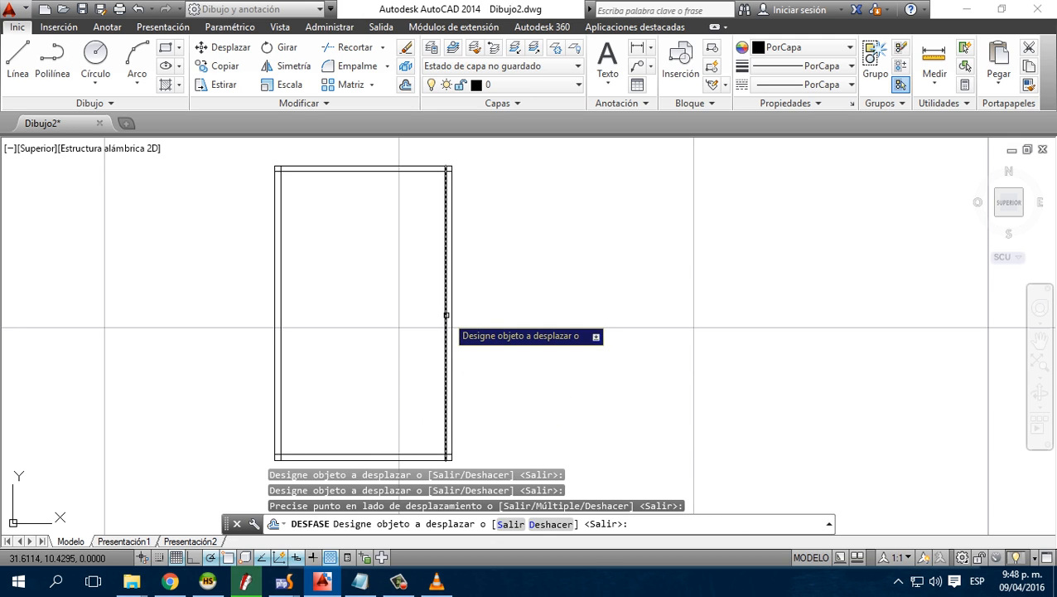
pyautogui.press('Escape')
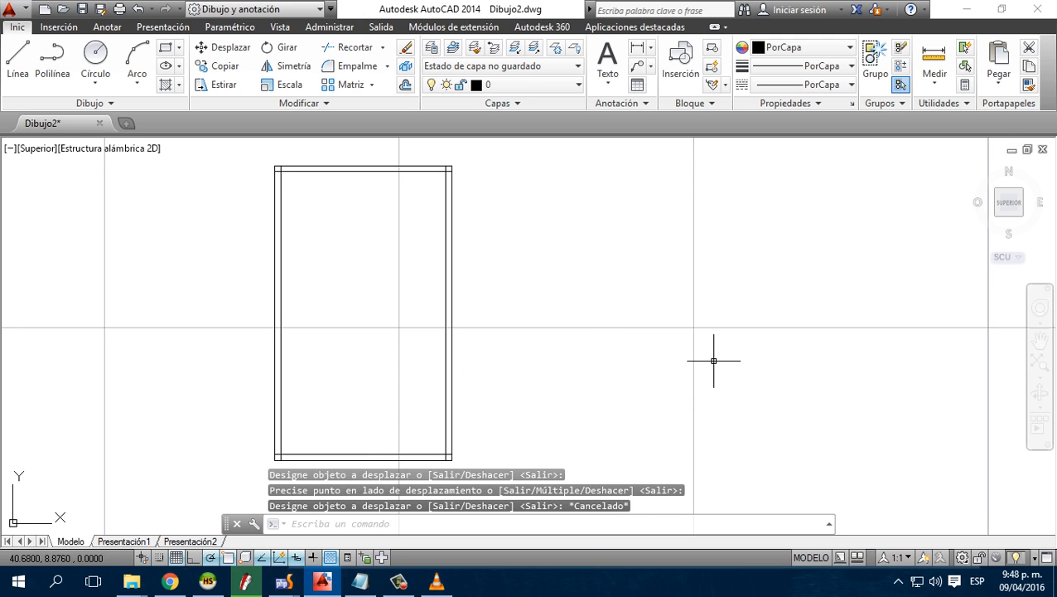
# Copy the rectangle's outer left side 2 units to the right, using its top endpoint as base point
pyautogui.moveTo(508, 352)
pyautogui.mouseDown(button='middle')
pyautogui.moveTo(541, 333)
pyautogui.moveTo(536, 346)
pyautogui.mouseUp(button='middle')
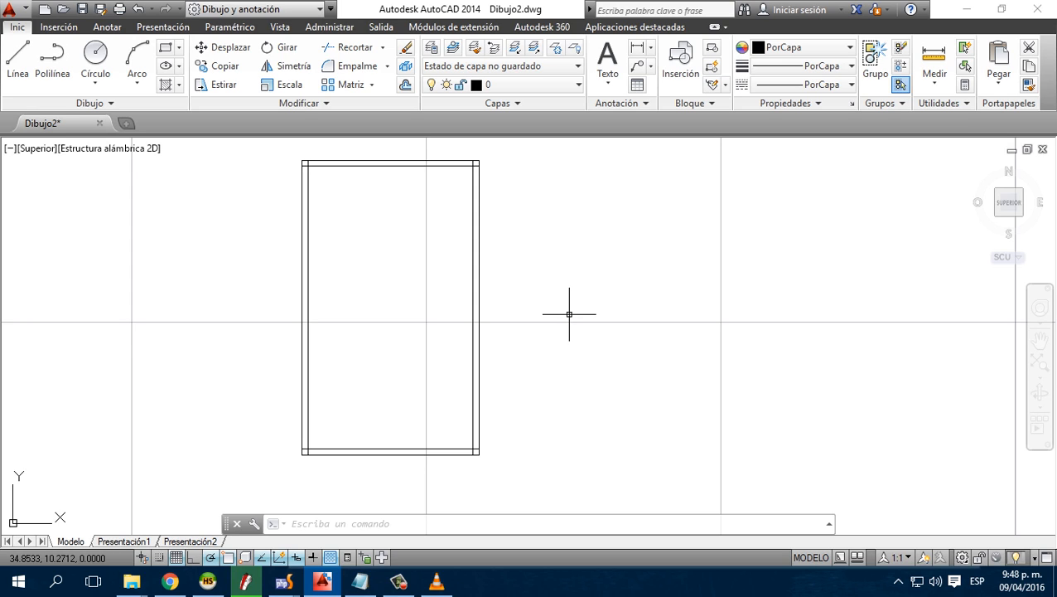
pyautogui.click(300, 270)
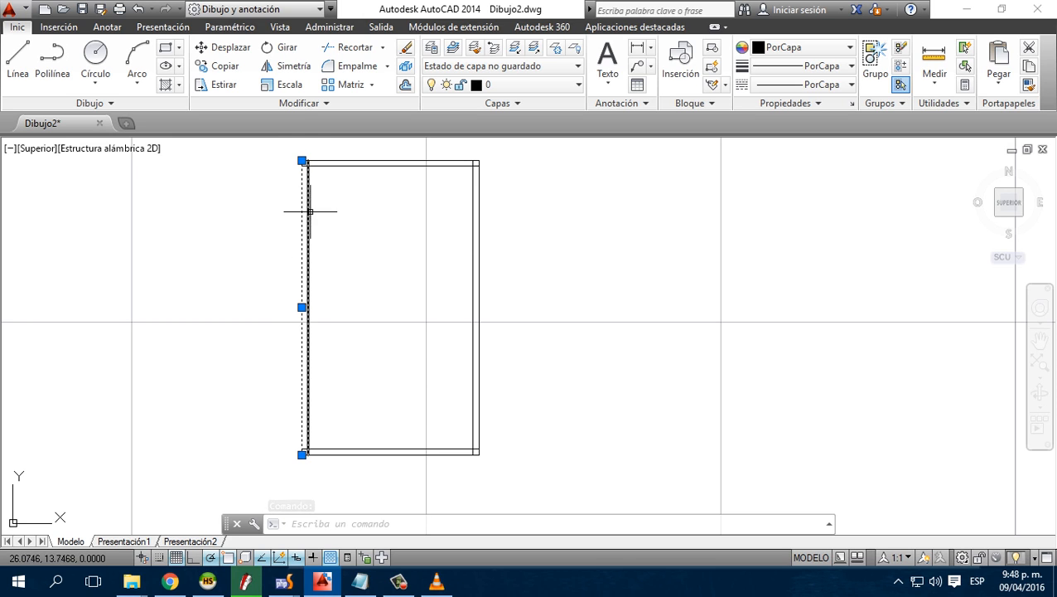
pyautogui.click(217, 66)
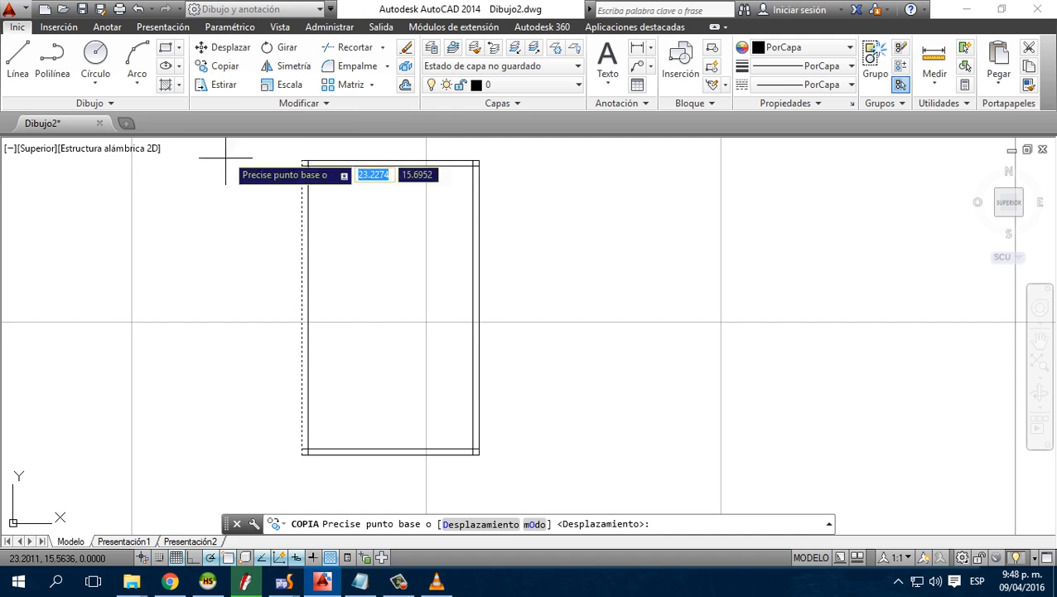
pyautogui.click(302, 160)
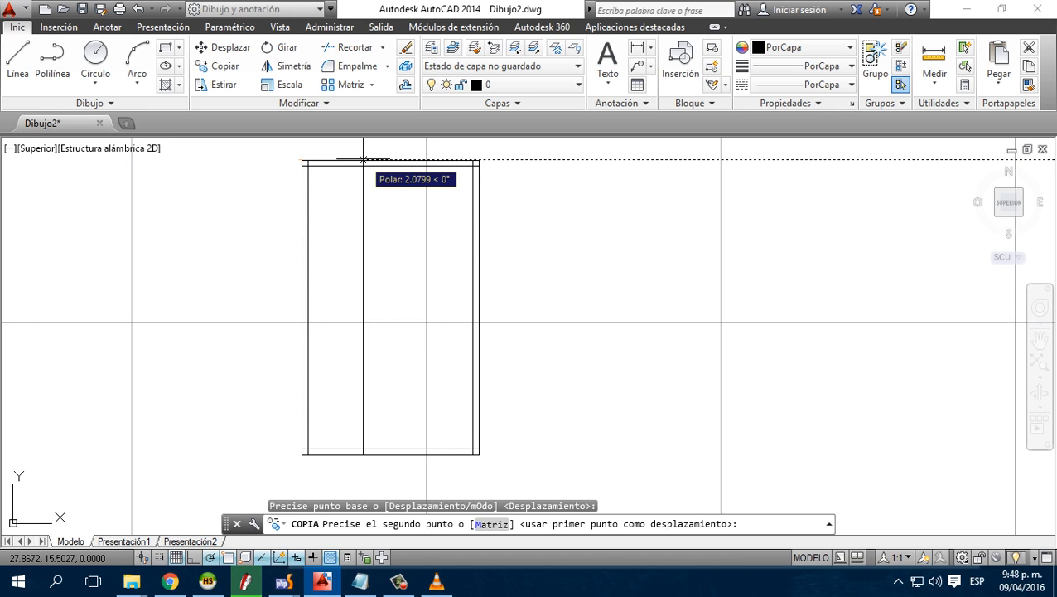
pyautogui.write('2')
pyautogui.press('Return')
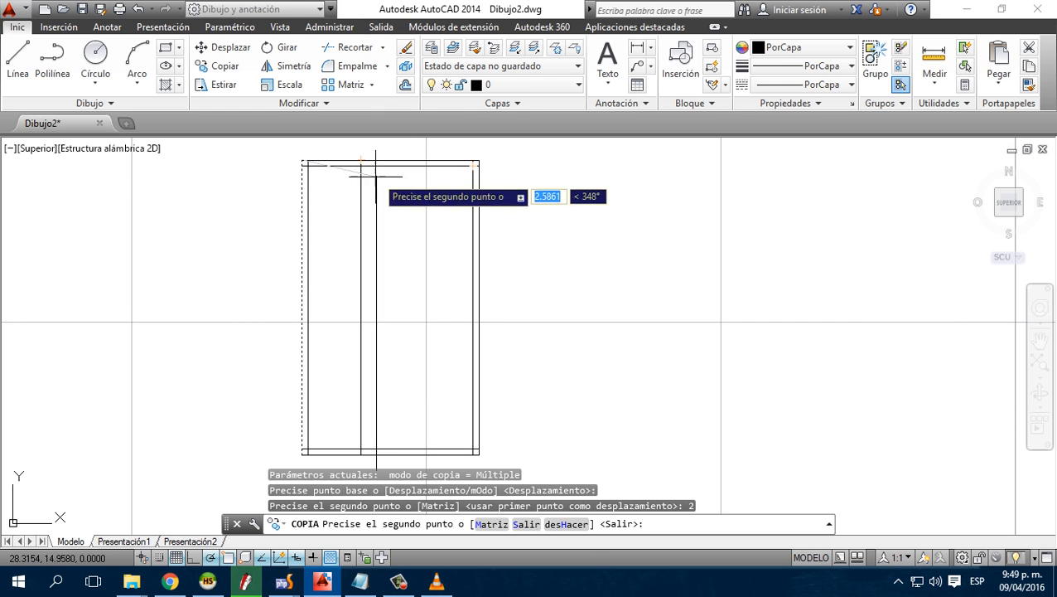
pyautogui.press('Escape')
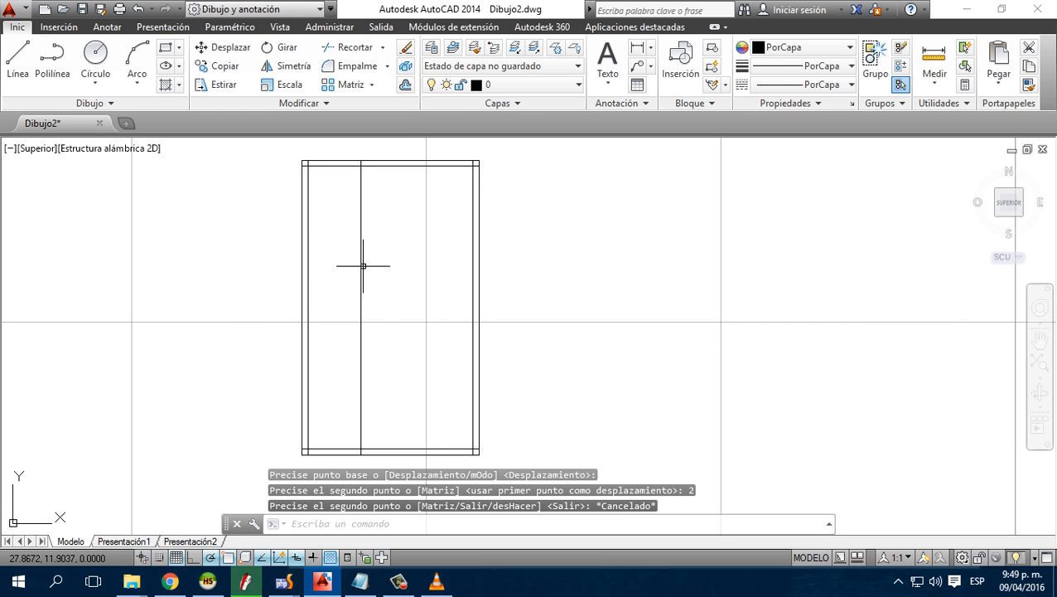
# Offset the copied vertical line inside the rectangle 0.2 units to the right
pyautogui.click(361, 266)
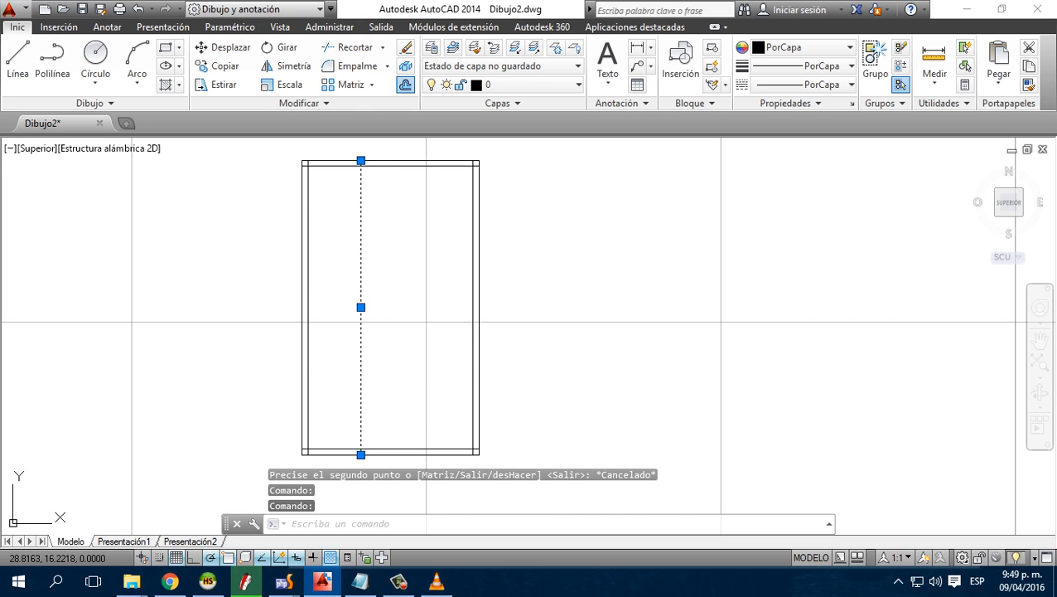
pyautogui.click(405, 84)
pyautogui.write('0.')
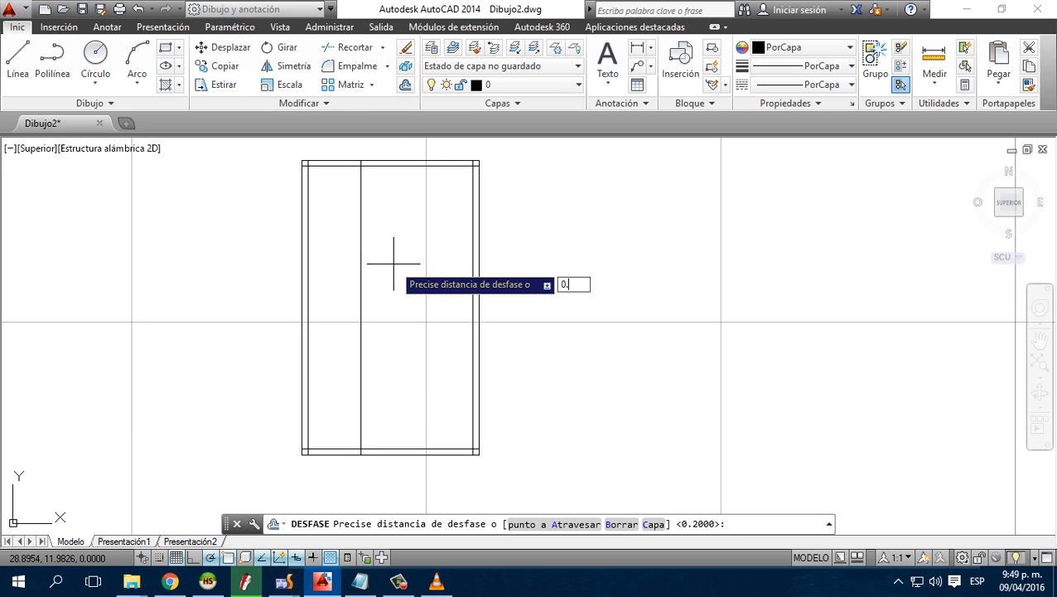
pyautogui.write('2')
pyautogui.press('Return')
pyautogui.click(360, 264)
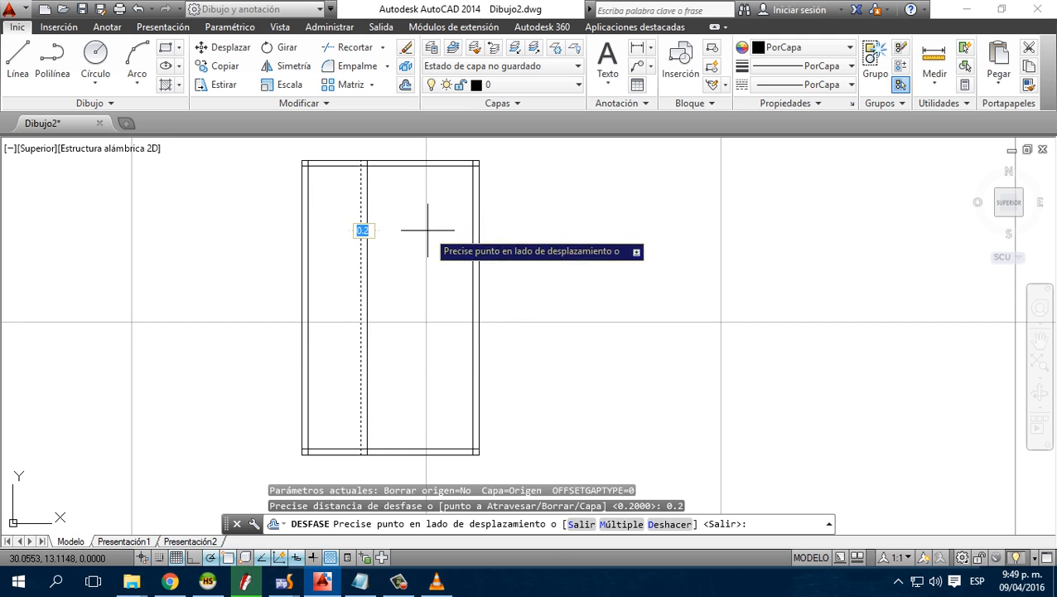
pyautogui.click(397, 225)
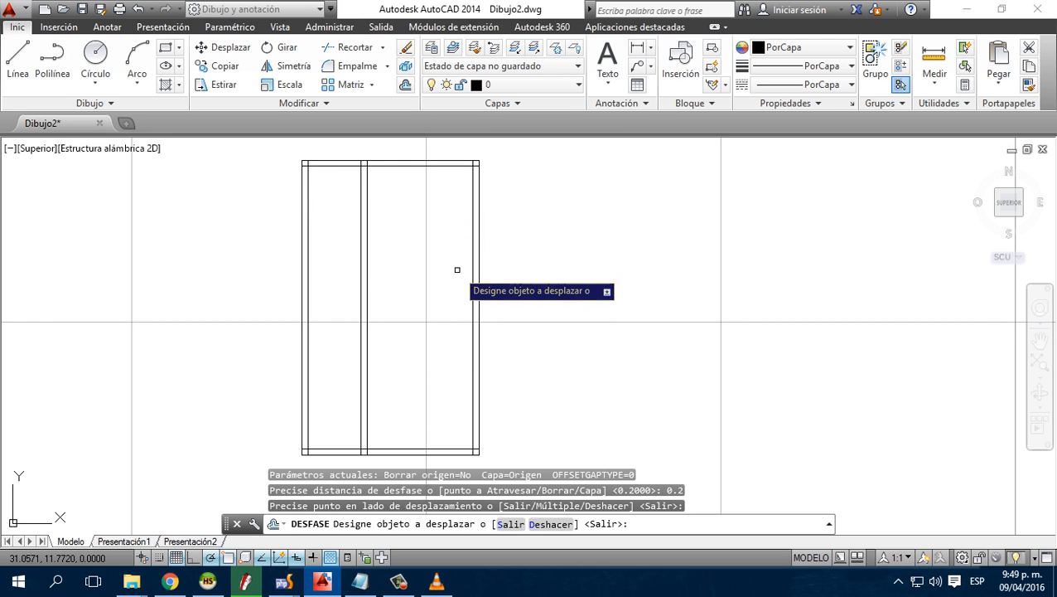
pyautogui.press('Escape')
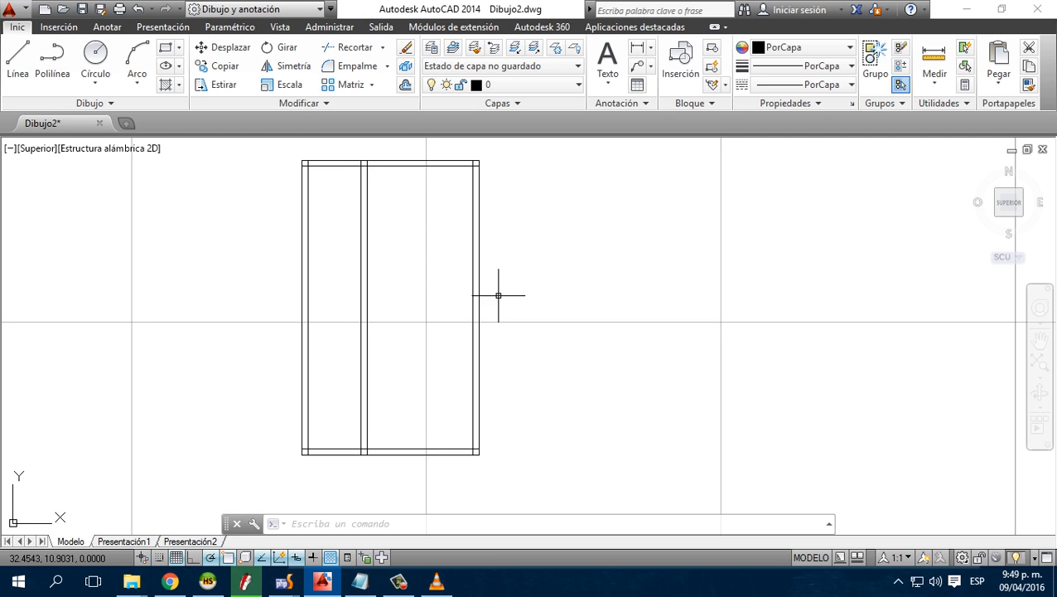
pyautogui.click(406, 159)
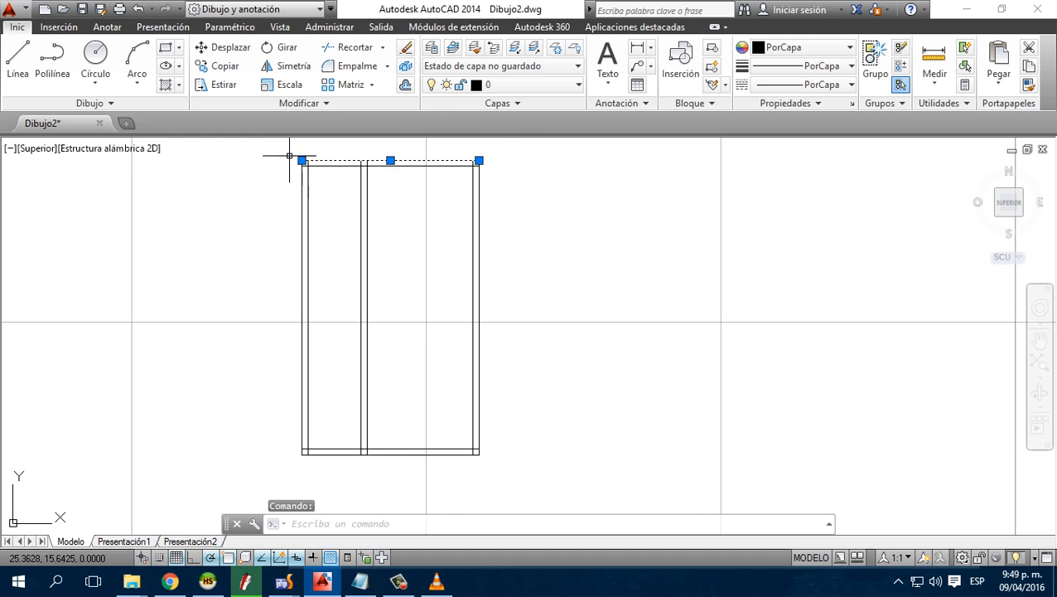
pyautogui.click(405, 84)
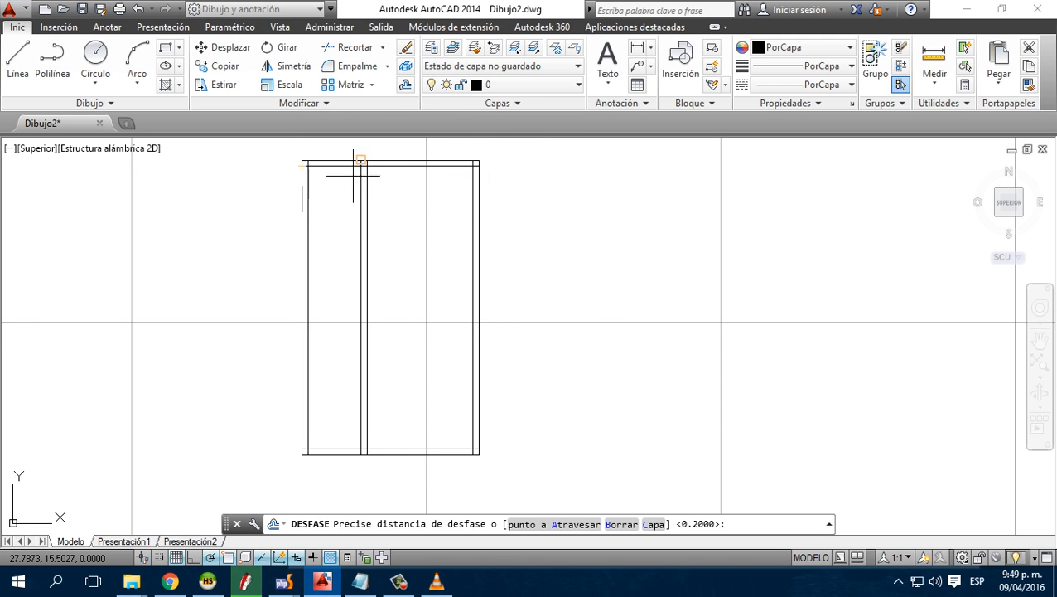
pyautogui.press('Escape')
pyautogui.press('Escape')
pyautogui.press('Escape')
pyautogui.press('Escape')
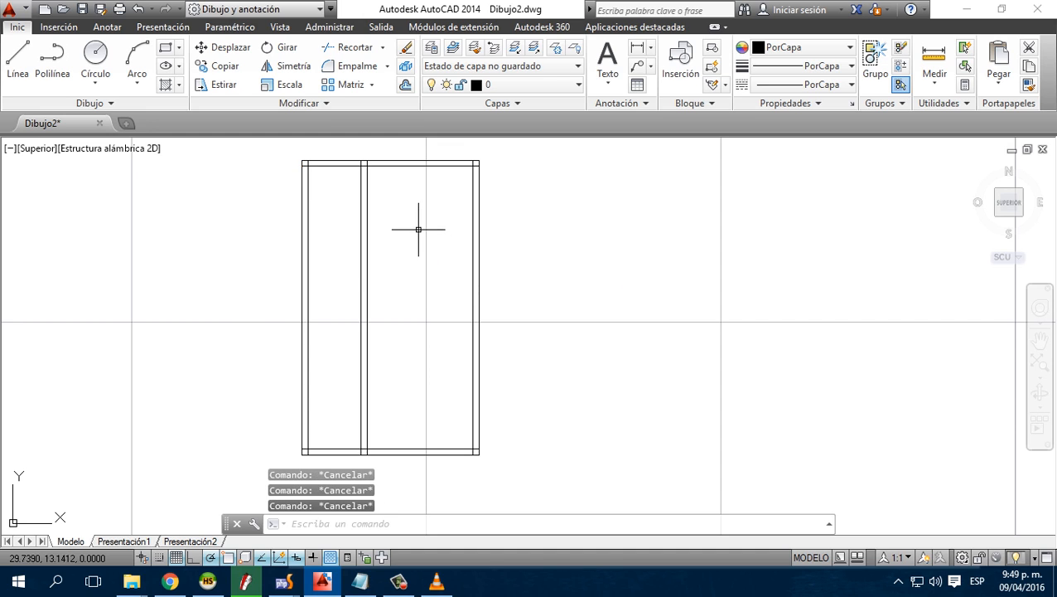
# Copy the rectangle's outer top side 2.5 units straight down, using its left endpoint as base point
pyautogui.click(342, 160)
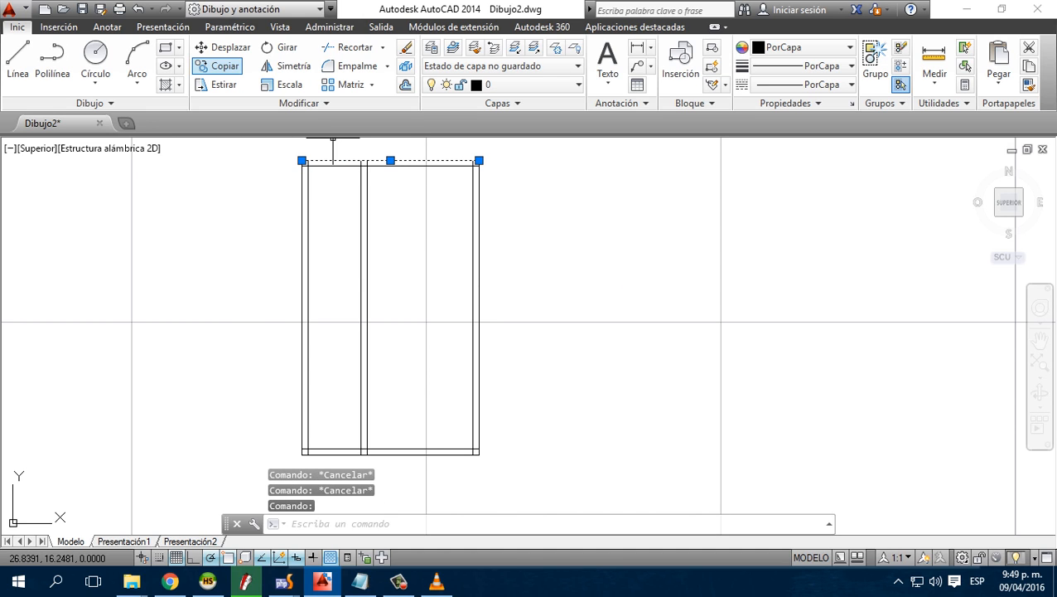
pyautogui.click(217, 66)
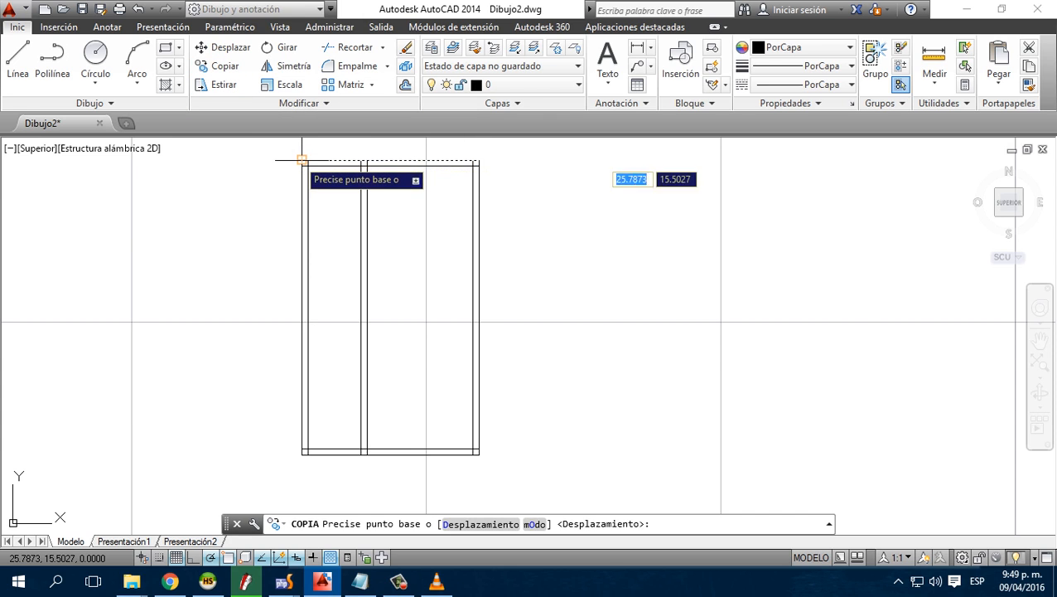
pyautogui.click(302, 160)
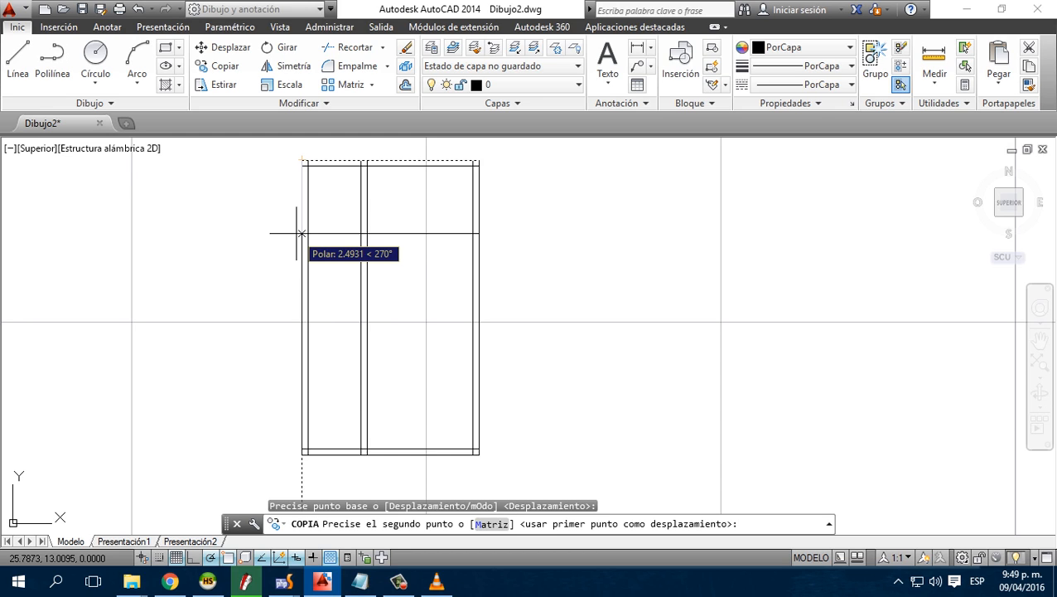
pyautogui.write('2.5')
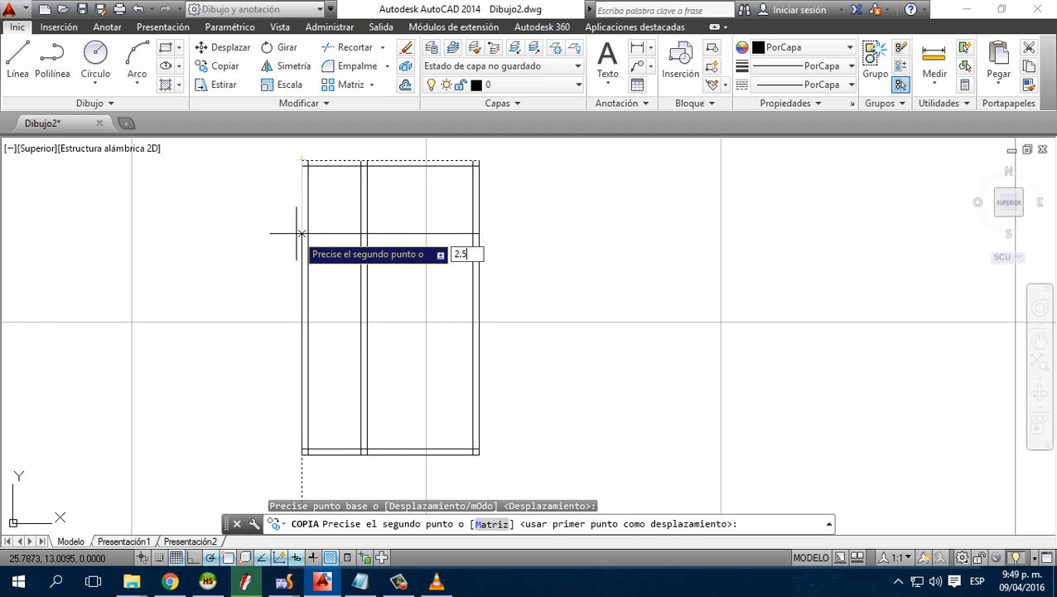
pyautogui.press('Return')
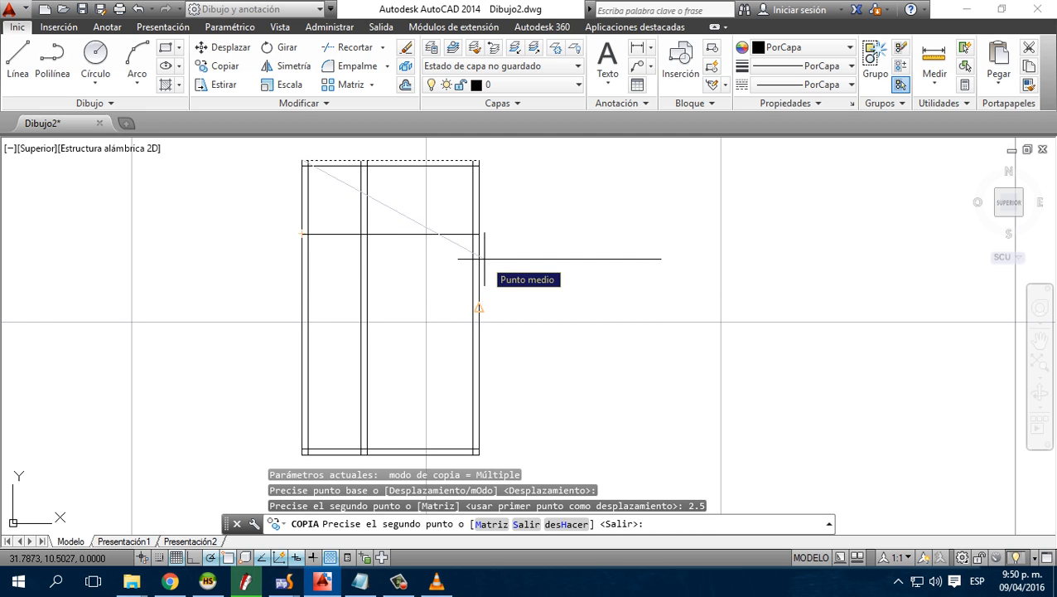
pyautogui.press('Escape')
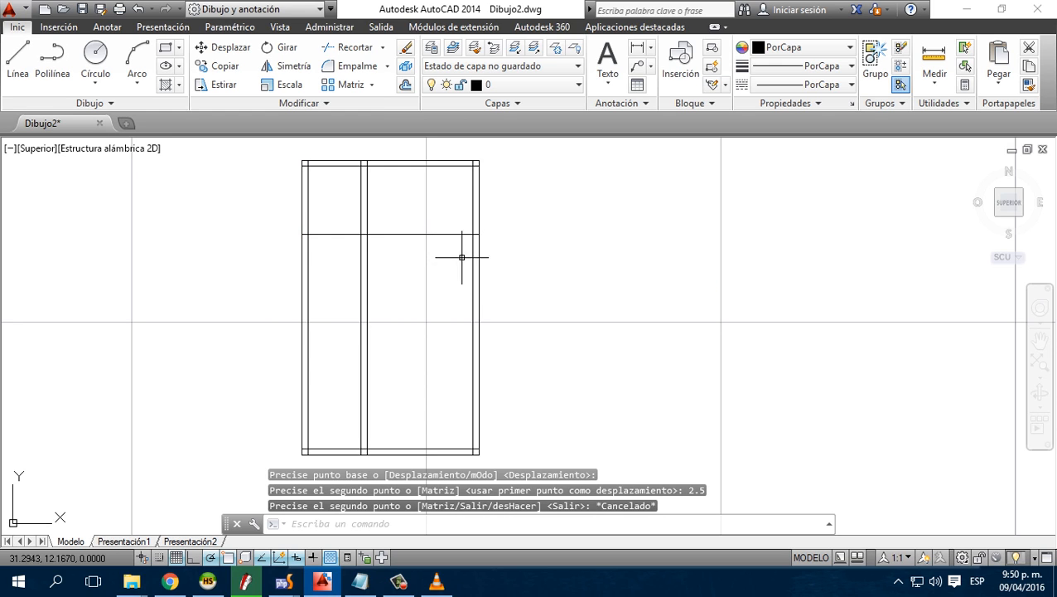
# Offset the copied horizontal line inside the rectangle 0.2 units downward
pyautogui.click(396, 234)
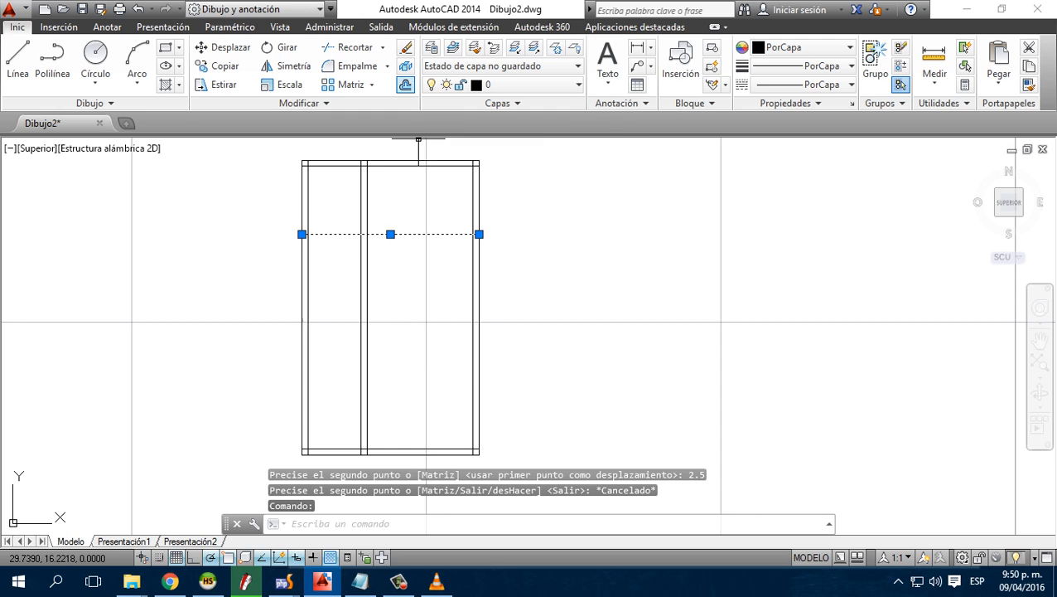
pyautogui.click(405, 84)
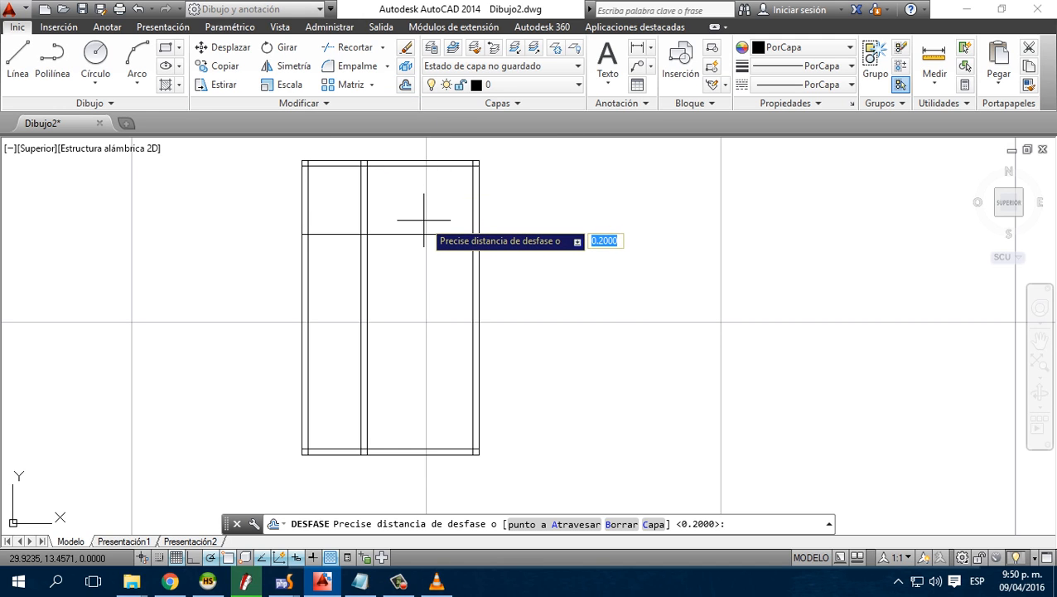
pyautogui.press('Return')
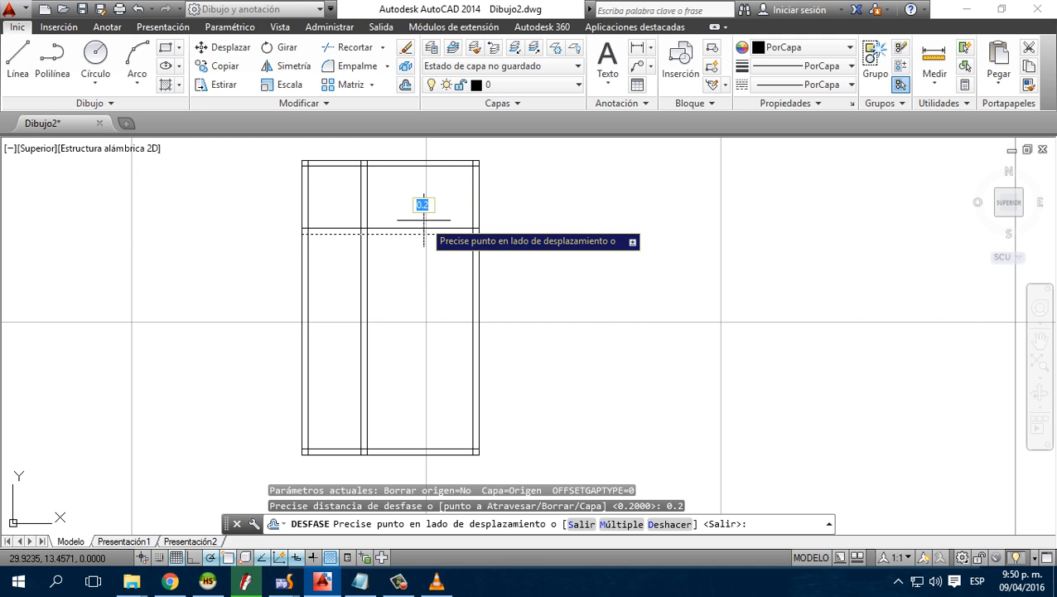
pyautogui.click(419, 236)
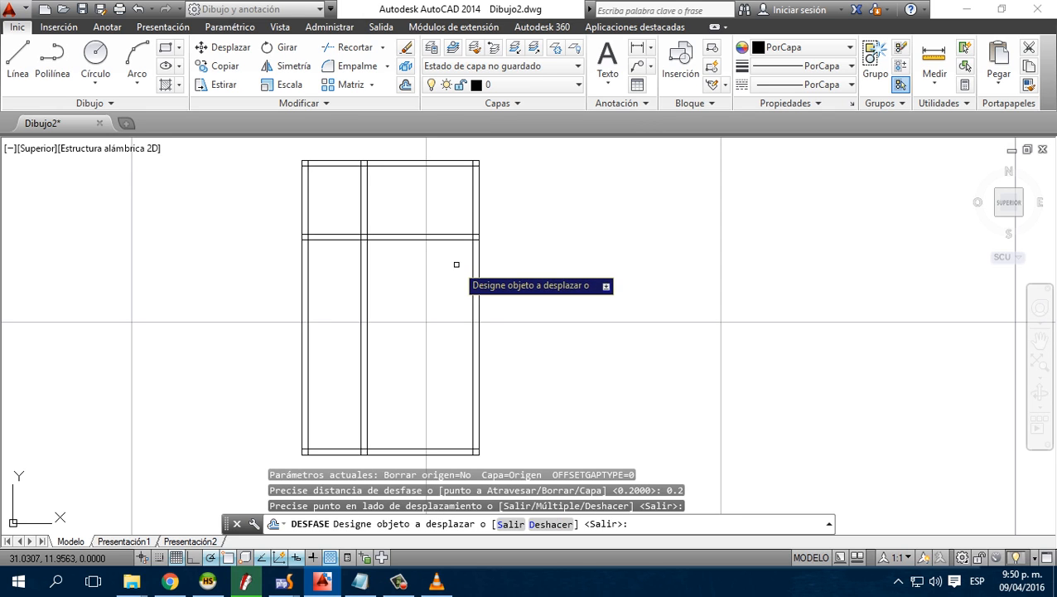
pyautogui.press('Escape')
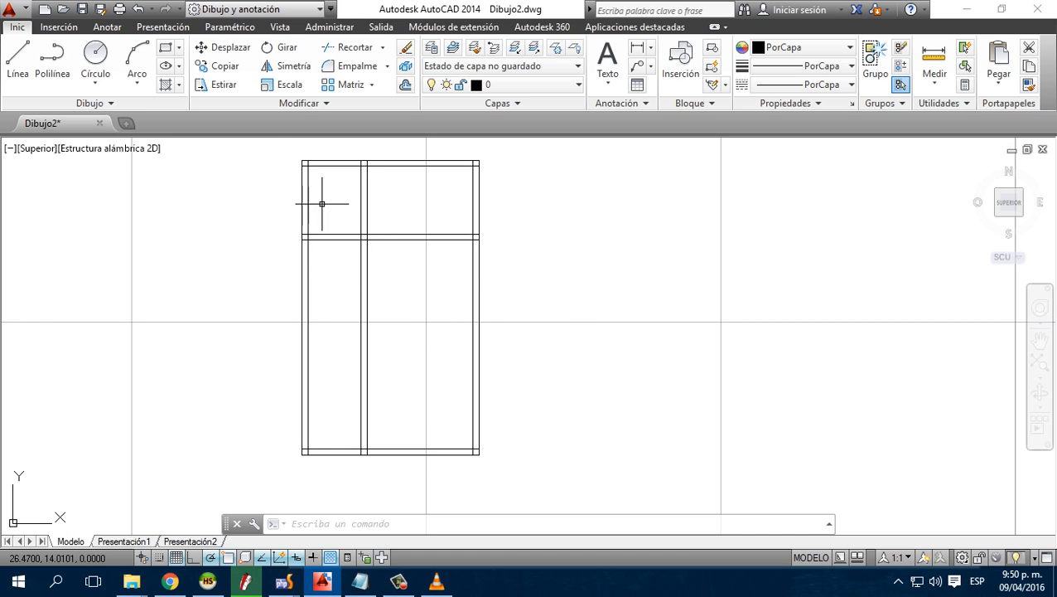
# Copy the vertical double-line partition 1.5 units to the right, using its top endpoint as base point
pyautogui.click(360, 280)
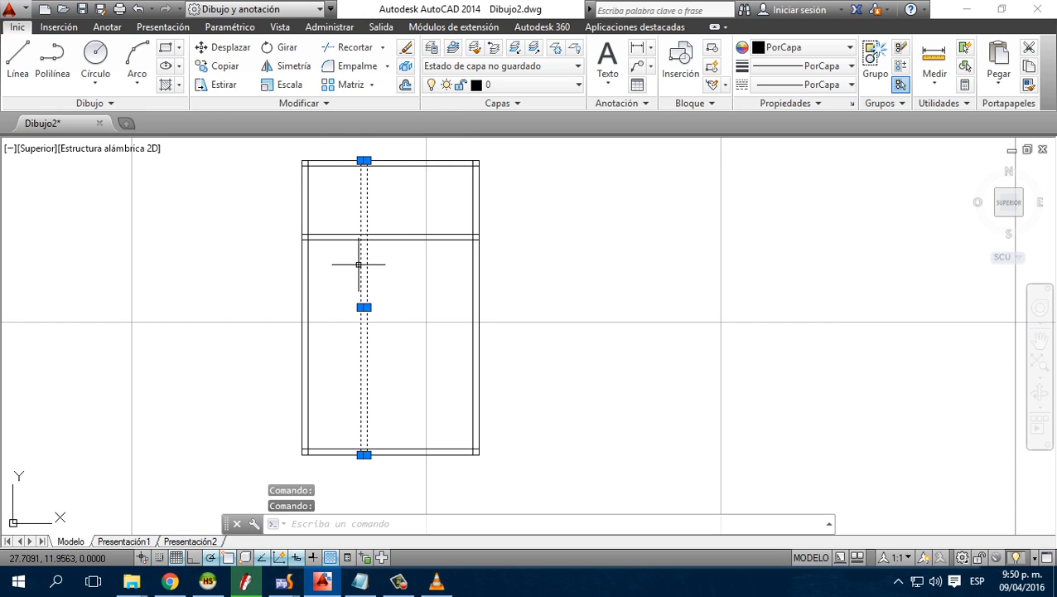
pyautogui.click(220, 66)
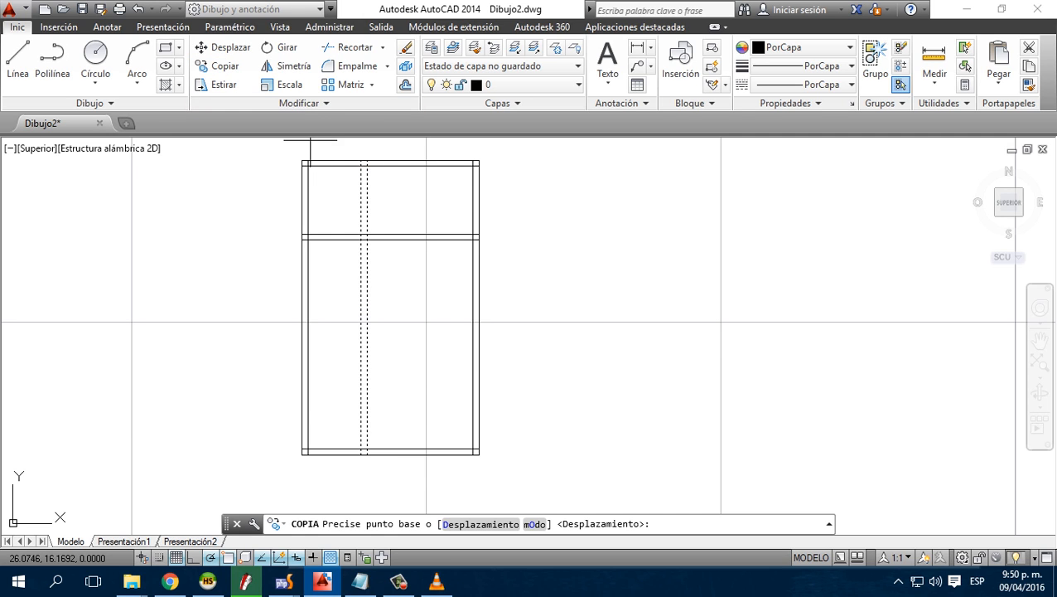
pyautogui.click(361, 160)
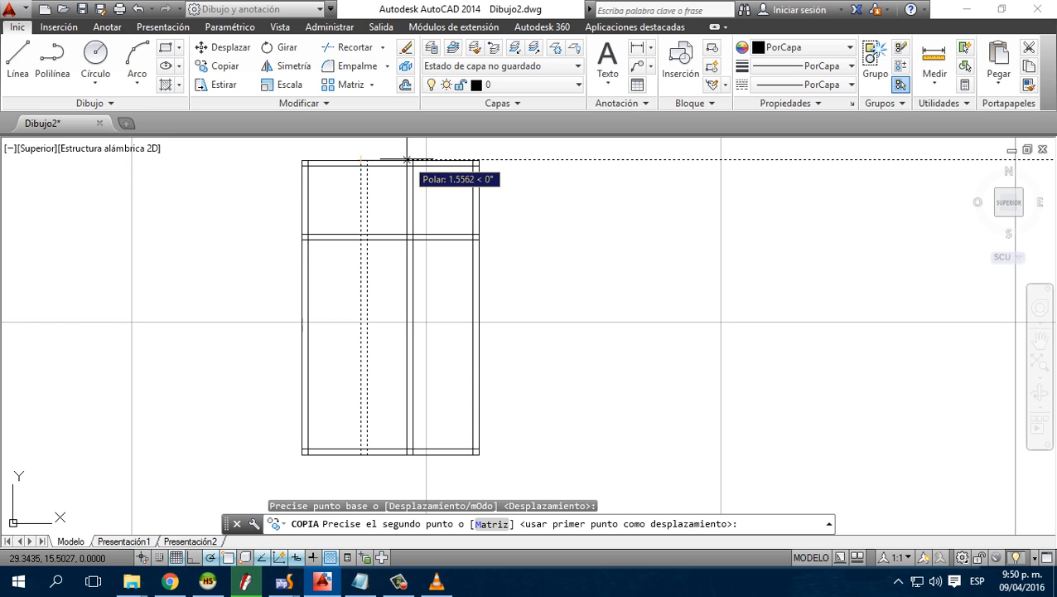
pyautogui.write('1')
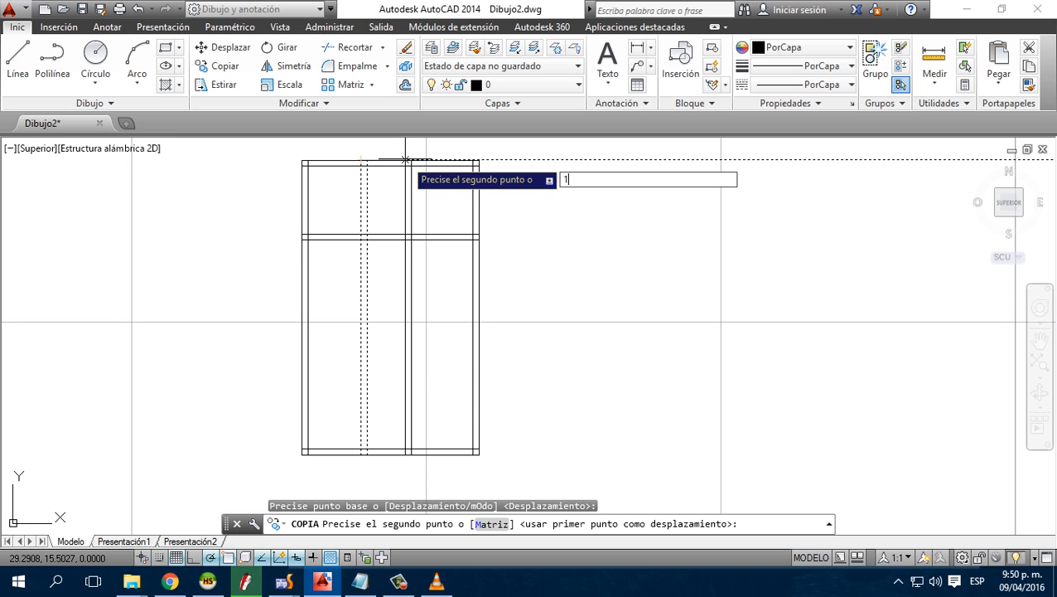
pyautogui.write('.5')
pyautogui.press('Return')
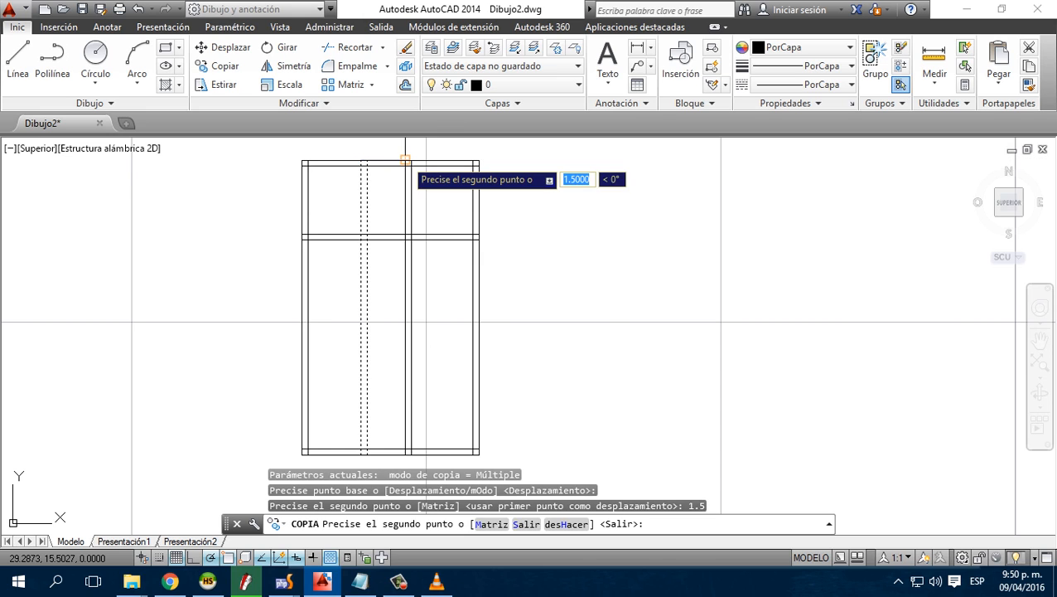
pyautogui.press('Escape')
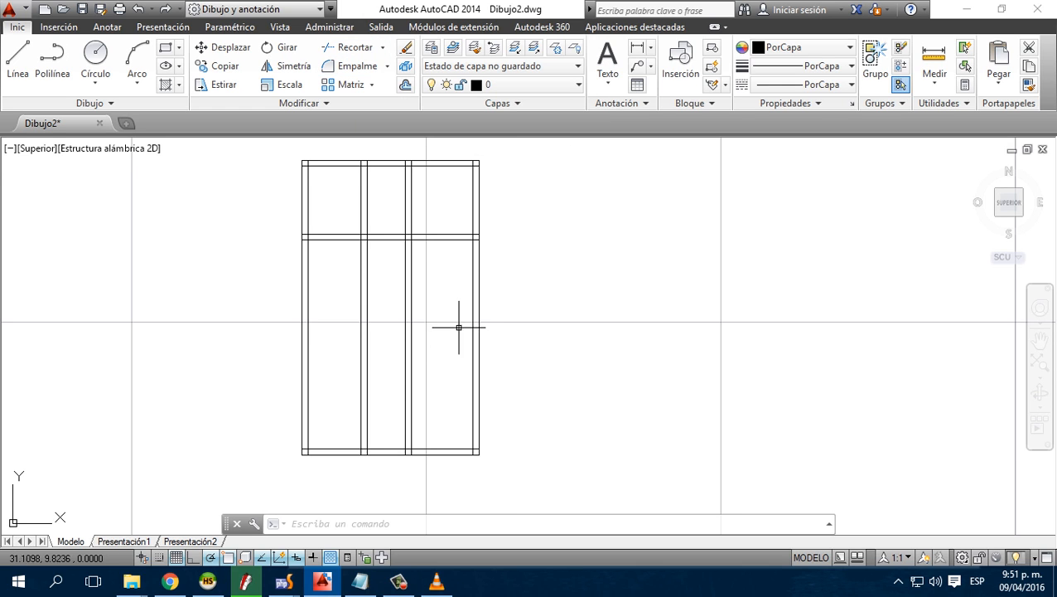
# Using all the lines as cutting edges, trim the top wall's double line between the left wall and the first vertical partition
pyautogui.click(513, 486)
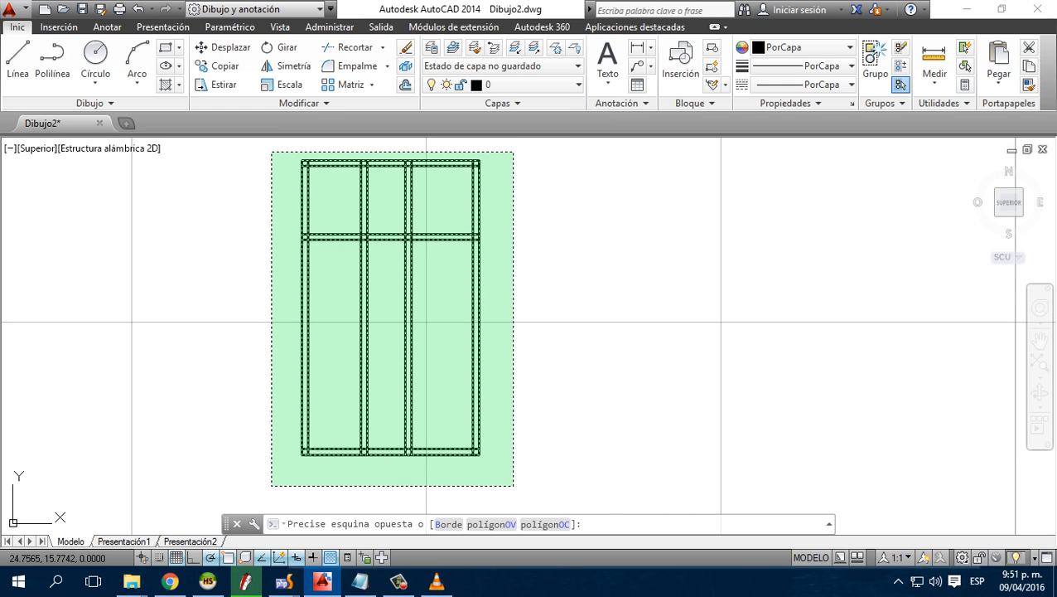
pyautogui.click(272, 152)
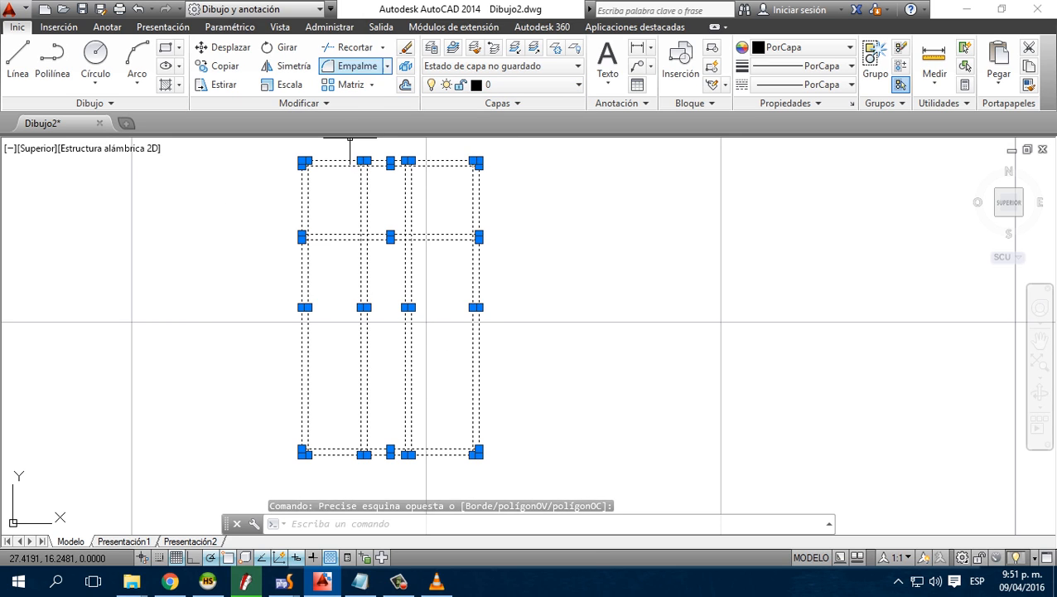
pyautogui.click(350, 47)
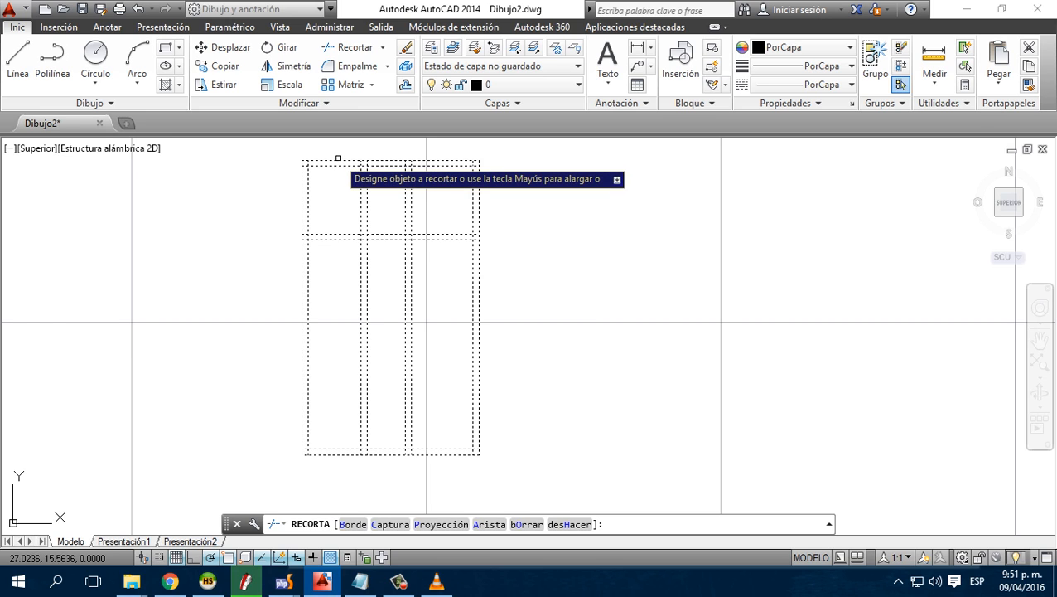
pyautogui.click(334, 161)
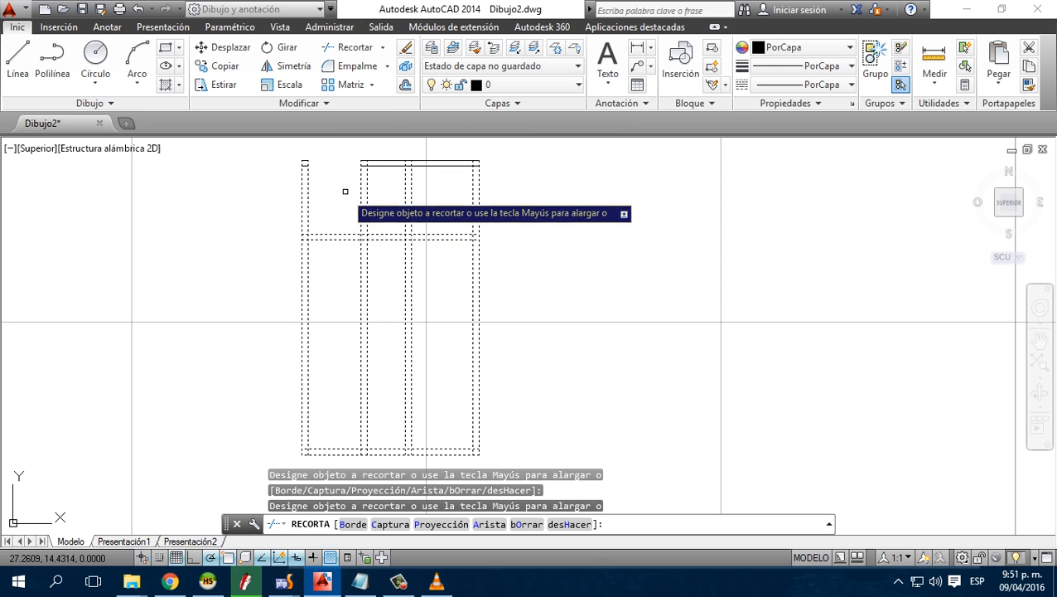
# Try to trim the horizontal partition between the left wall and first vertical partition with a crossing window, and undo it
pyautogui.click(342, 182)
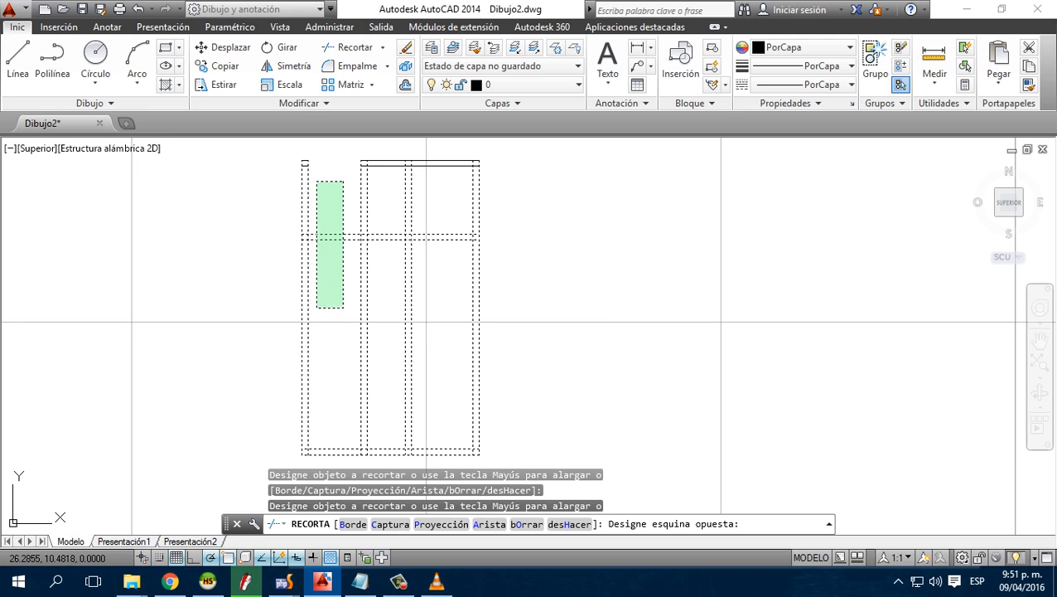
pyautogui.click(322, 313)
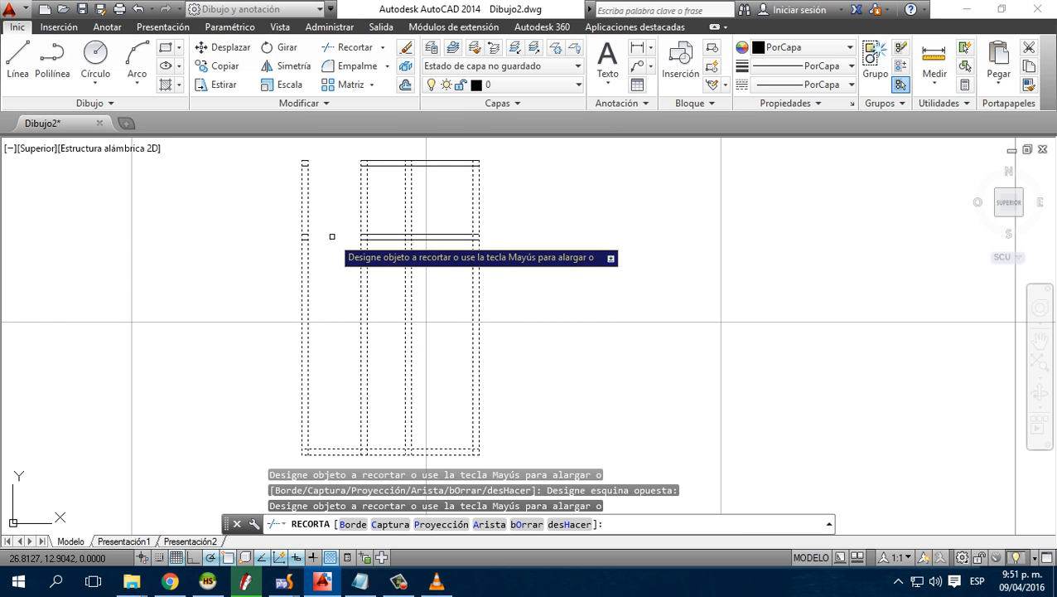
pyautogui.hotkey('ctrl', 'z')
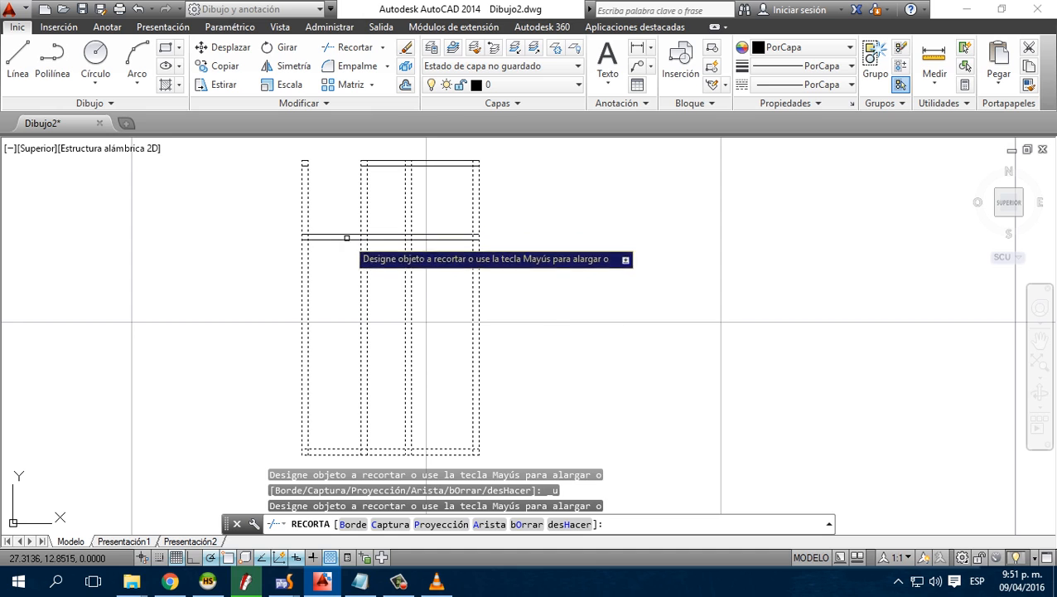
# Trim away both vertical double-line partitions between the horizontal partition and the bottom wall with a crossing window
pyautogui.click(429, 285)
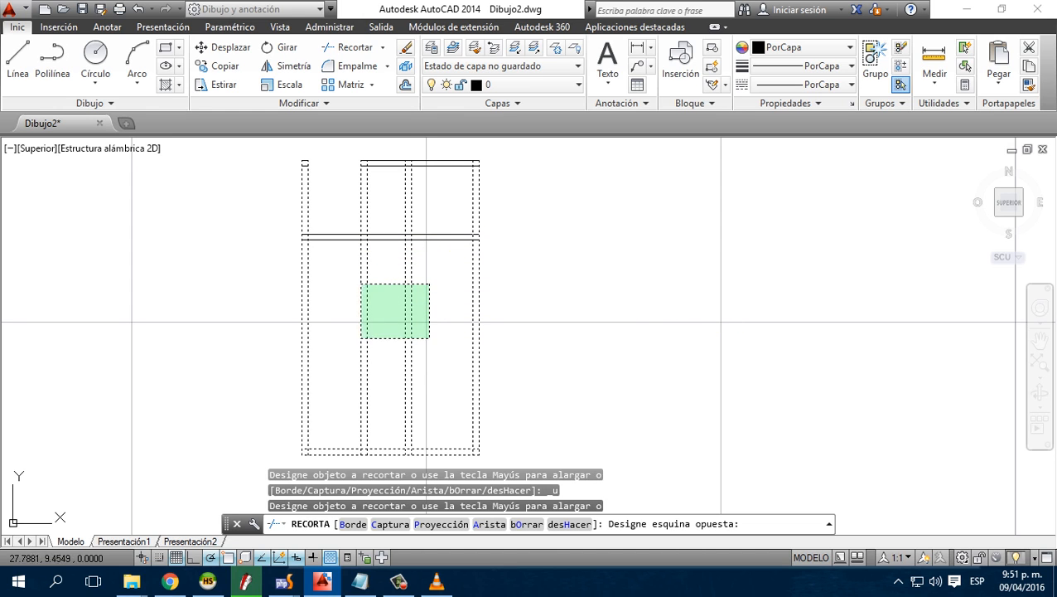
pyautogui.click(340, 369)
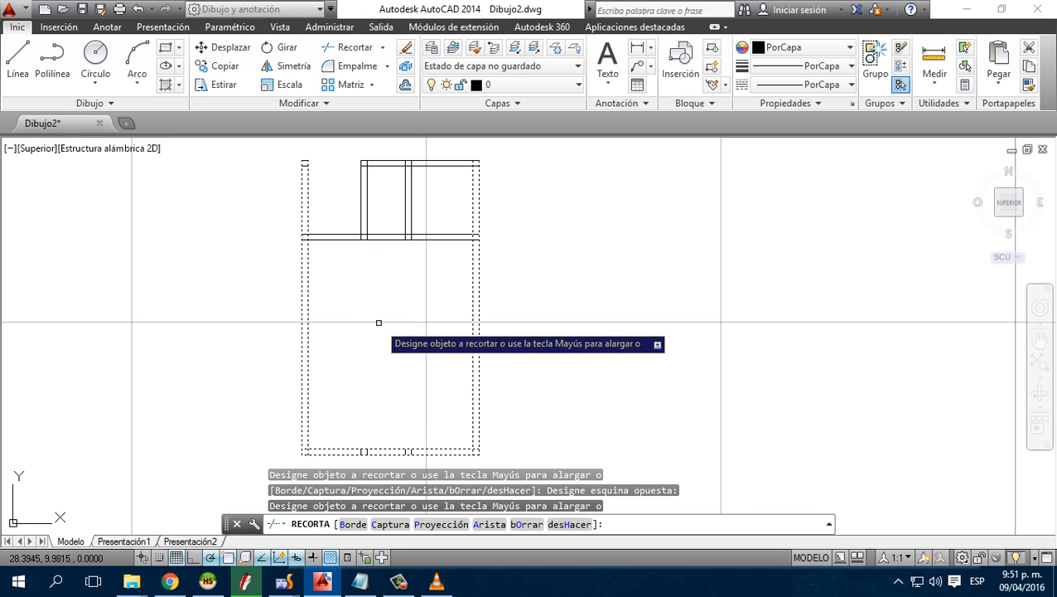
pyautogui.hotkey('ctrl', 'z')
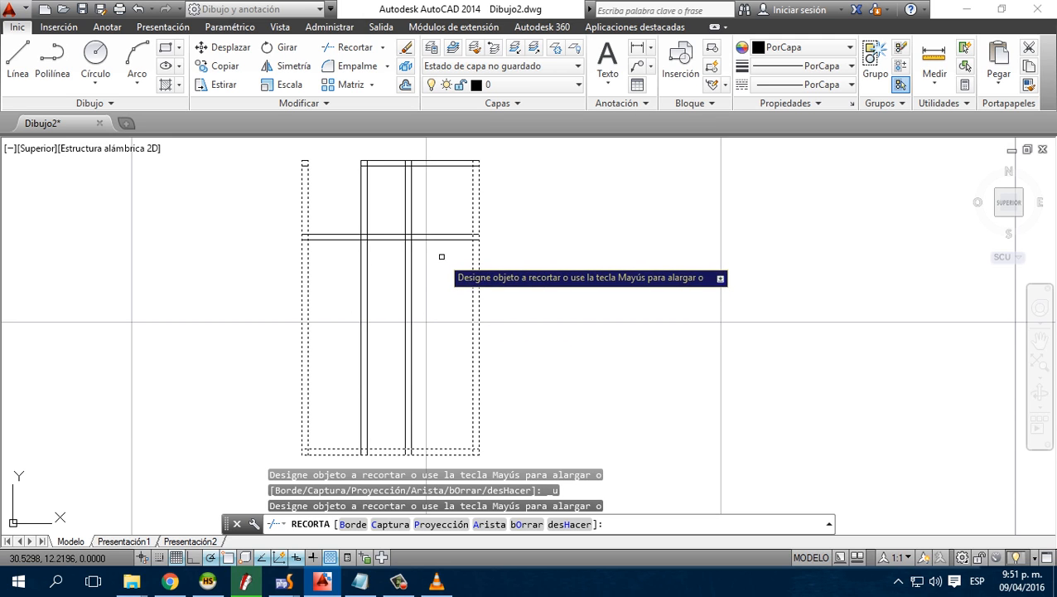
pyautogui.click(438, 264)
pyautogui.click(329, 369)
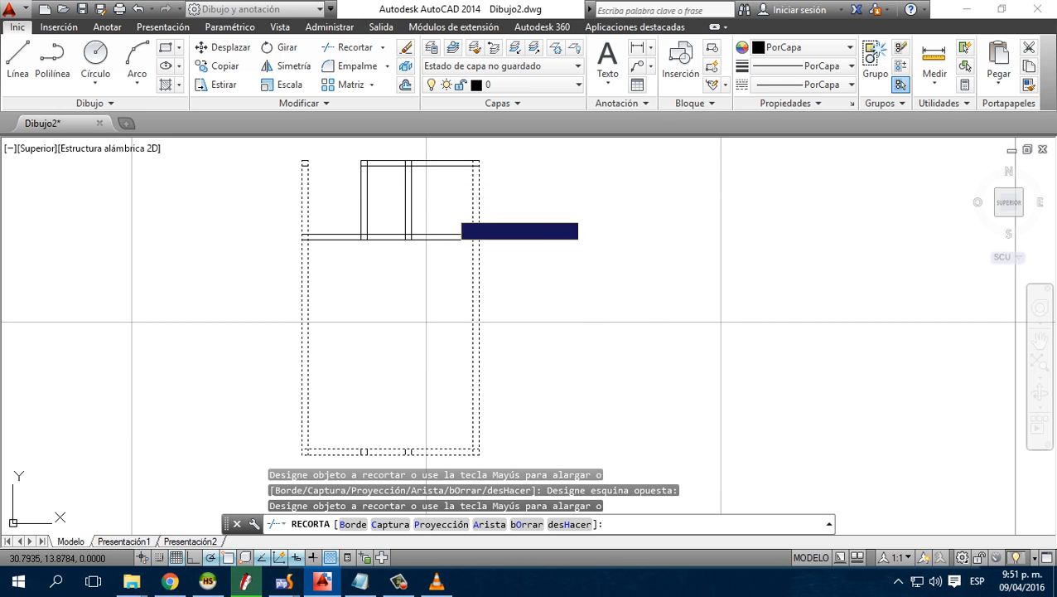
# Try to trim the horizontal partition between the second vertical partition and the right wall with a crossing window, and end the trim command
pyautogui.click(449, 206)
pyautogui.click(426, 273)
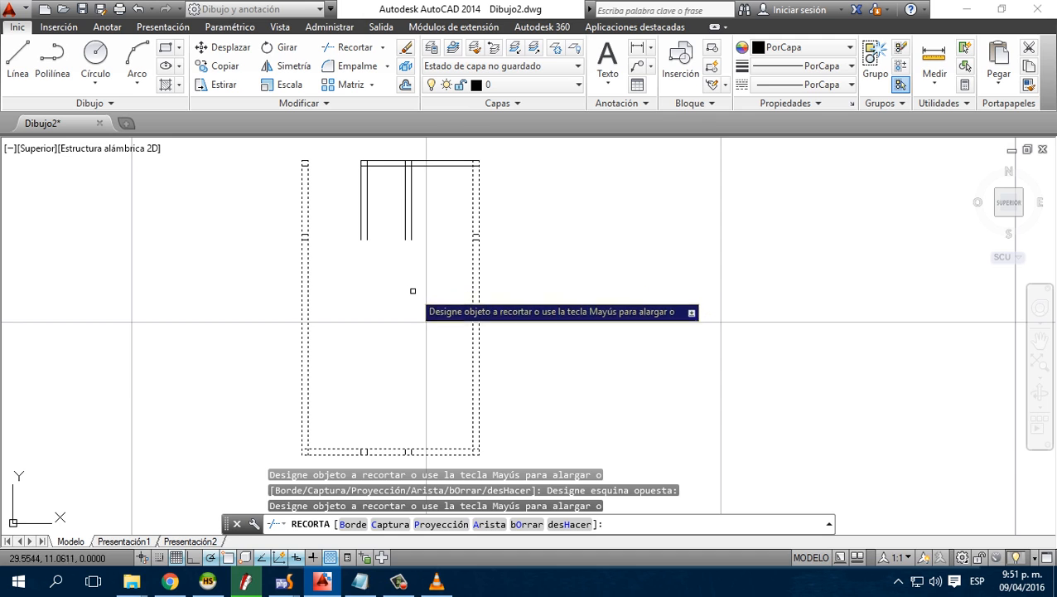
pyautogui.hotkey('ctrl', 'z')
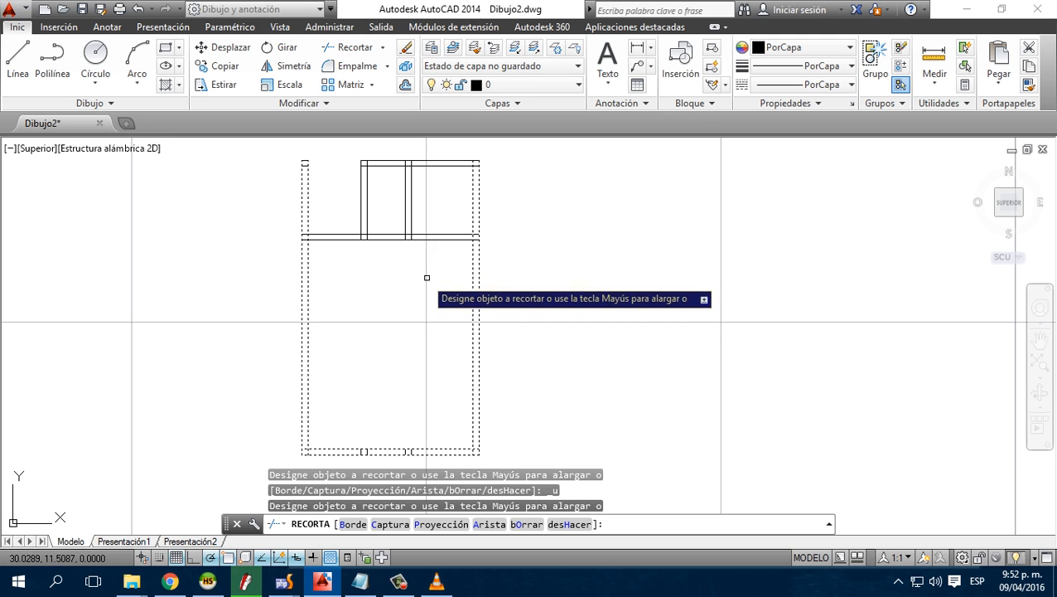
pyautogui.click(447, 217)
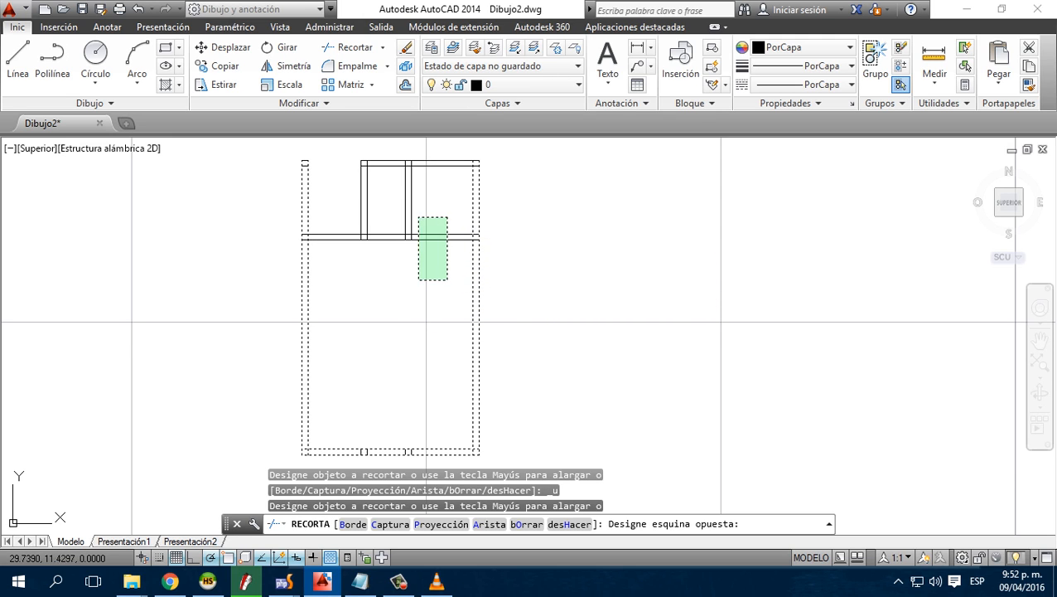
pyautogui.click(418, 280)
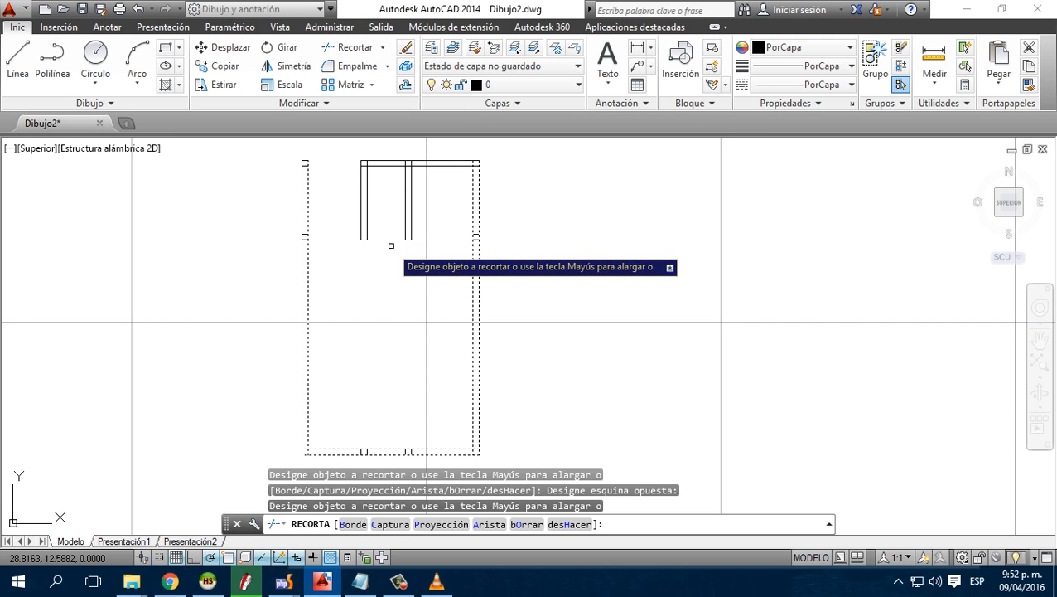
pyautogui.press('Escape')
pyautogui.press('Escape')
pyautogui.press('Escape')
pyautogui.press('Escape')
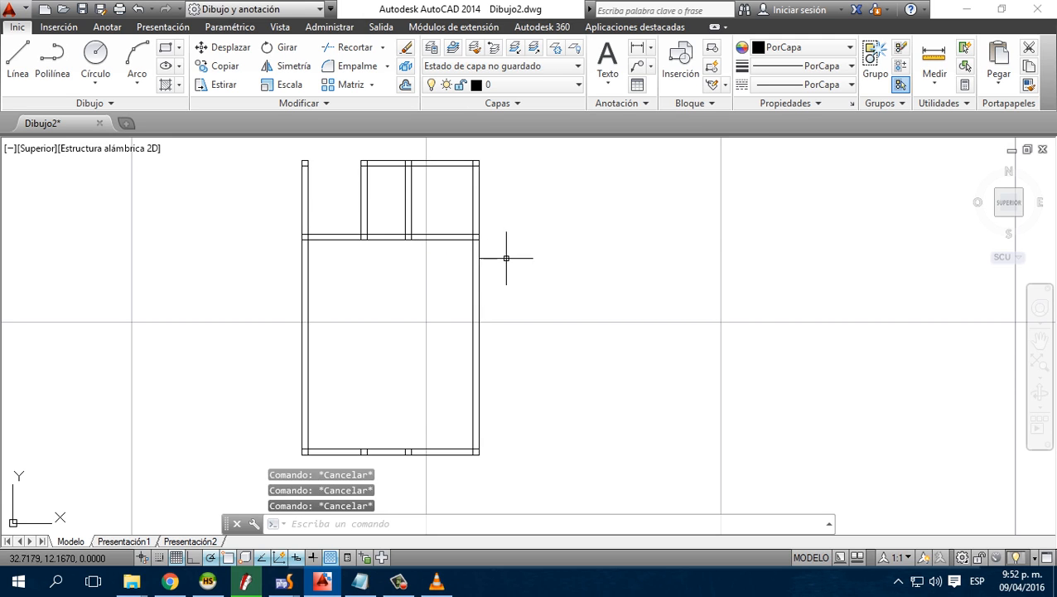
# With all lines as cutting edges, trim the horizontal partition outside the two vertical partitions, and trim away the second vertical partition below the top wall
pyautogui.click(537, 471)
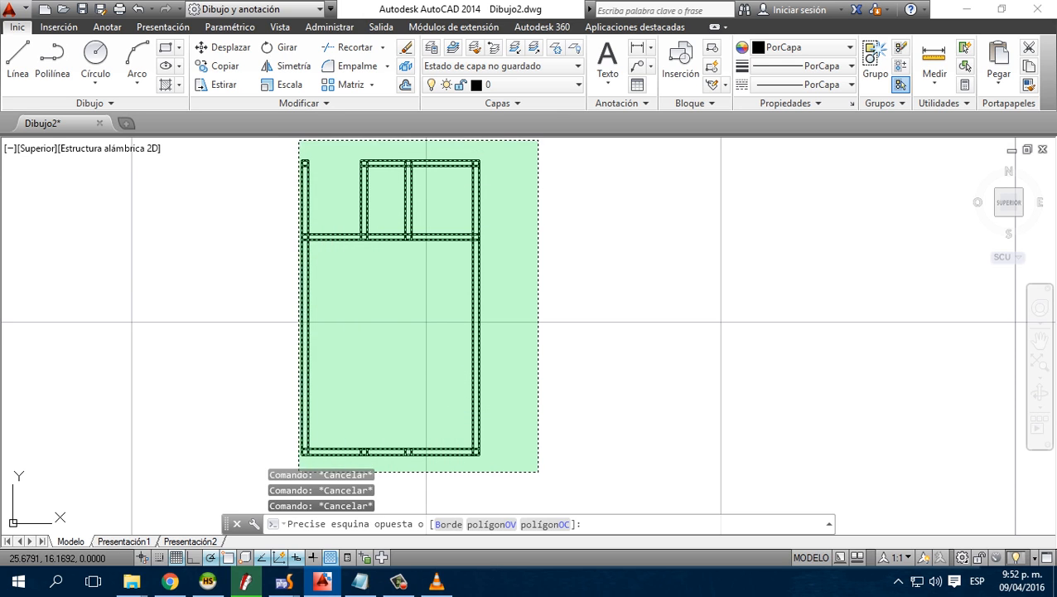
pyautogui.click(274, 139)
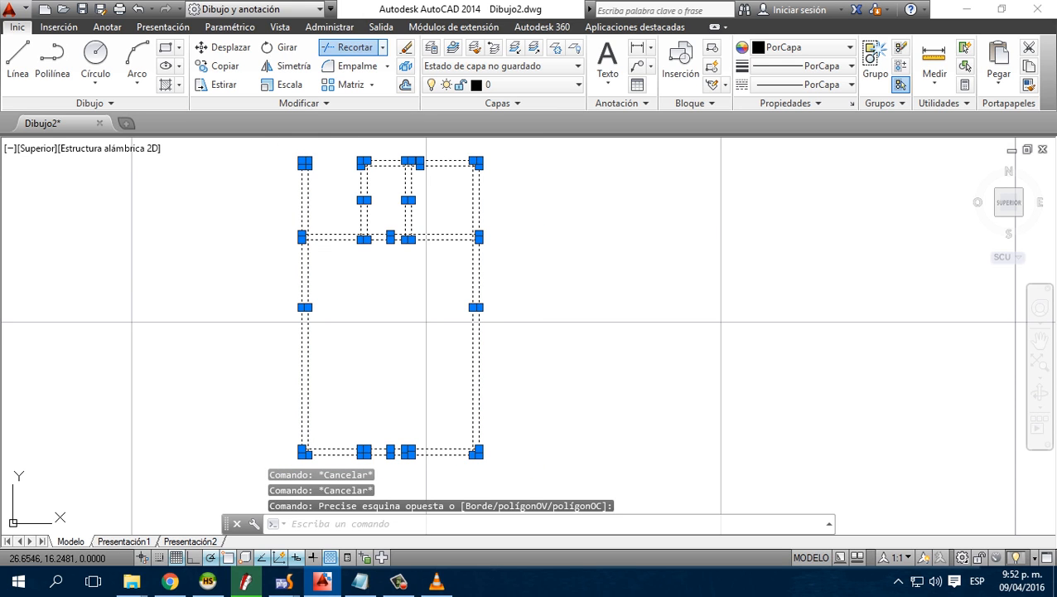
pyautogui.click(349, 47)
pyautogui.click(448, 233)
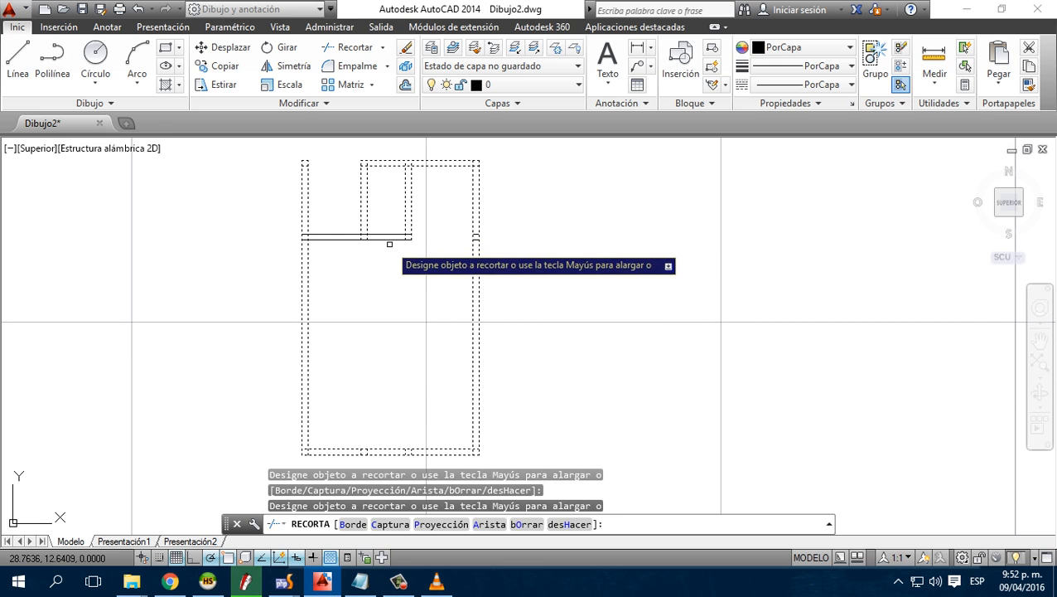
pyautogui.click(348, 235)
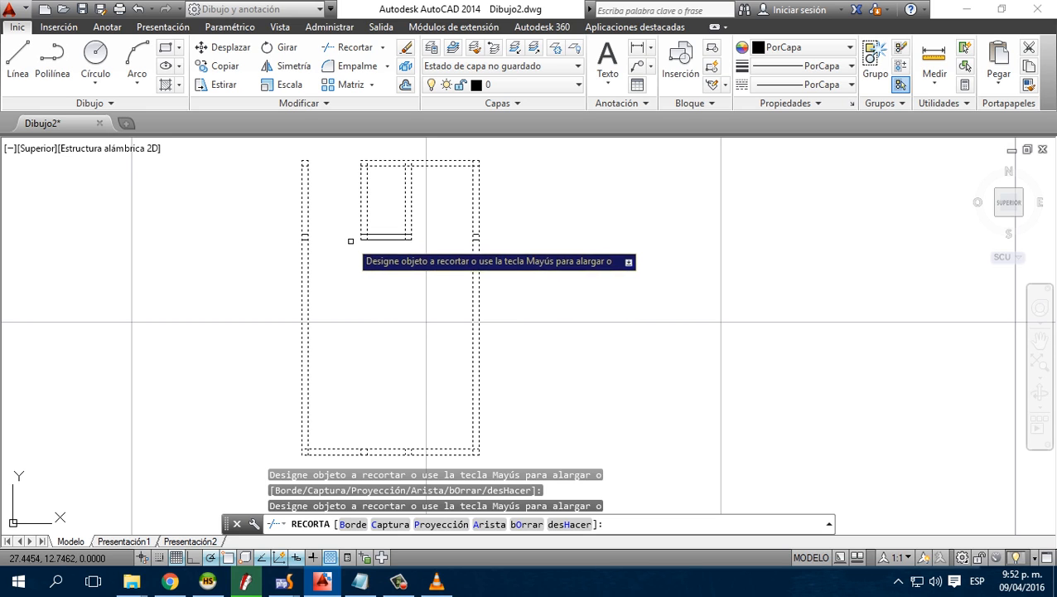
pyautogui.click(406, 203)
pyautogui.press('Escape')
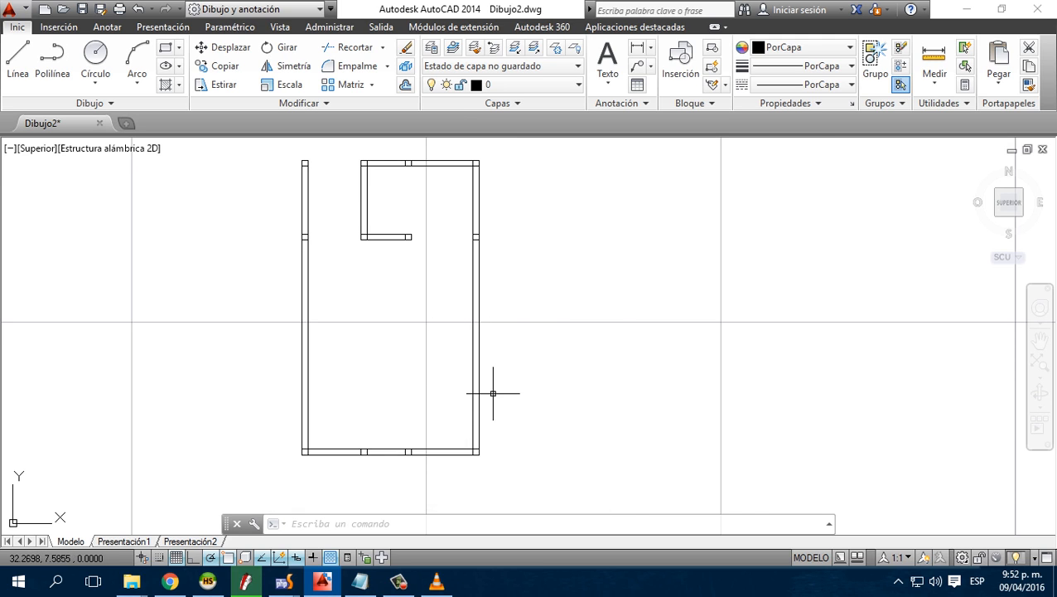
# With all lines as cutting edges, trim the inner right and inner bottom wall lines where they overlap at the plan's lower-right corner
pyautogui.scroll(-2, 491, 397)
pyautogui.scroll(2, 472, 430)
pyautogui.moveTo(485, 335); pyautogui.dragTo(490, 367, button='middle')
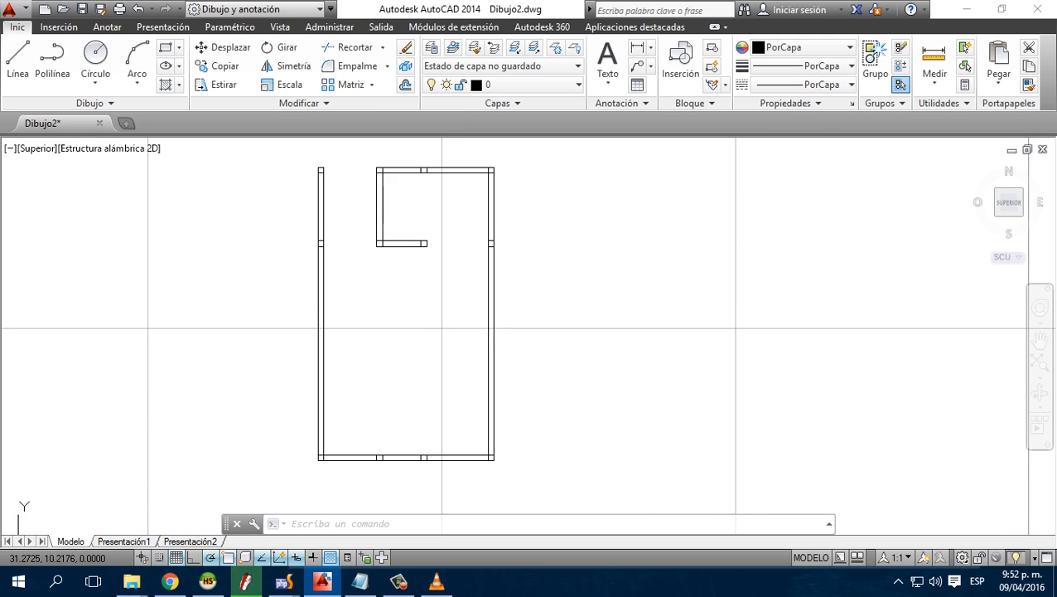
pyautogui.click(557, 489)
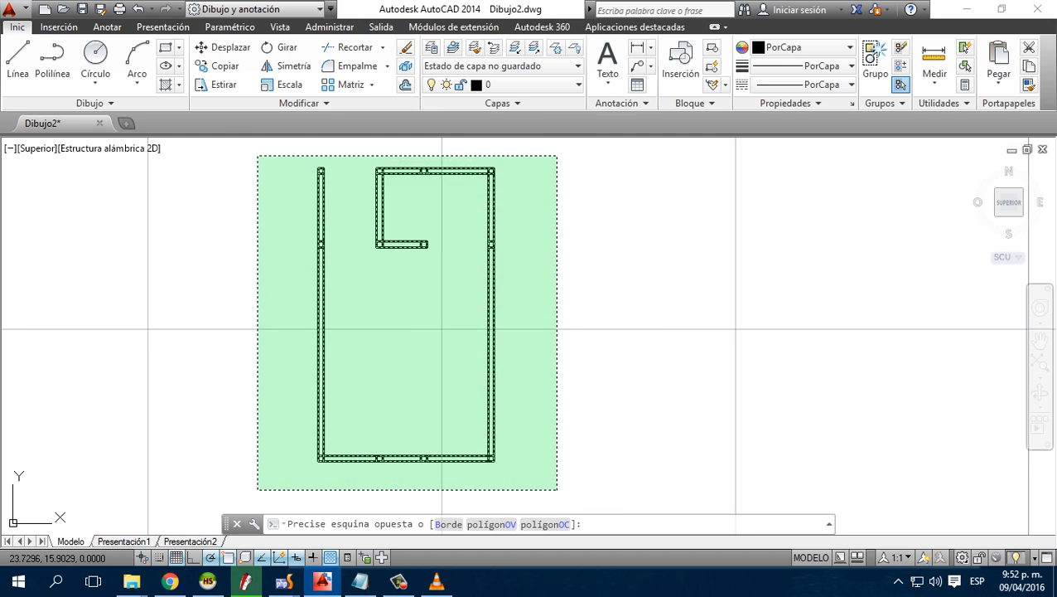
pyautogui.click(255, 158)
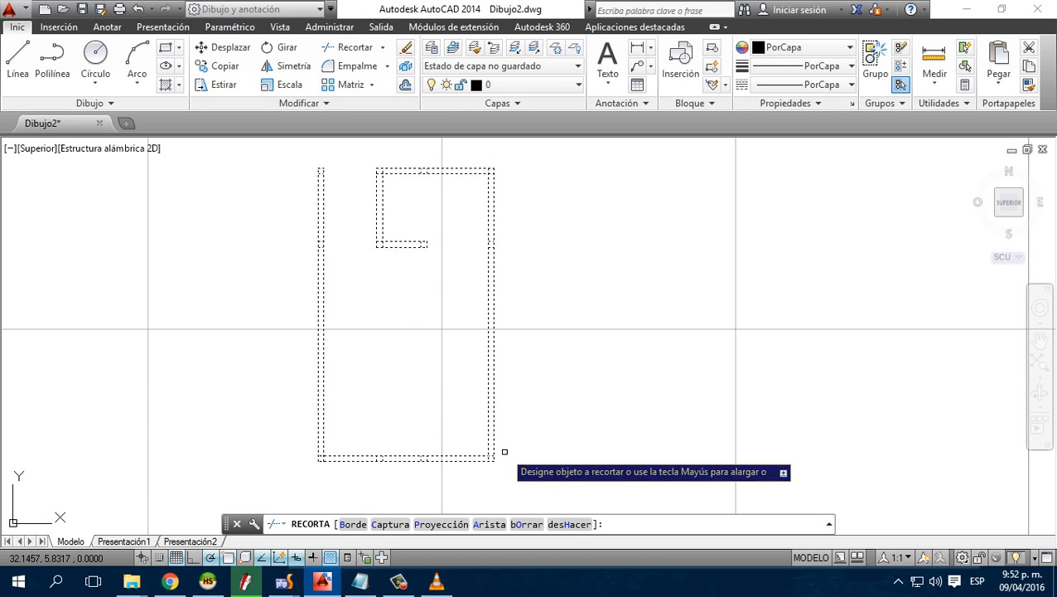
pyautogui.scroll(4, 504, 448)
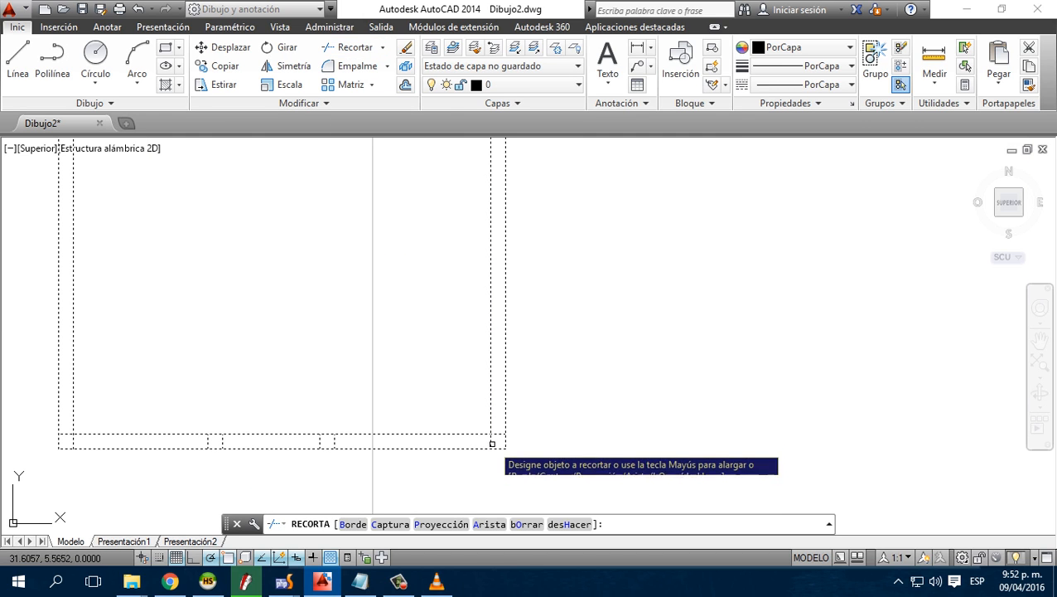
pyautogui.scroll(2, 497, 440)
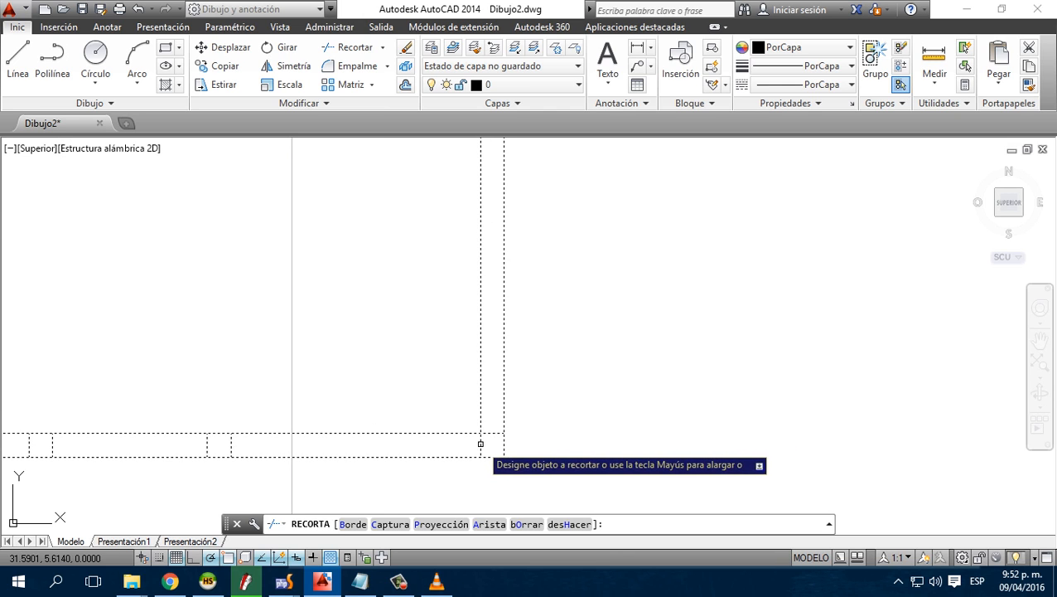
pyautogui.click(481, 444)
# Trim the inner left and inner bottom wall lines where they overlap at the plan's lower-left corner
pyautogui.scroll(-4, 290, 435)
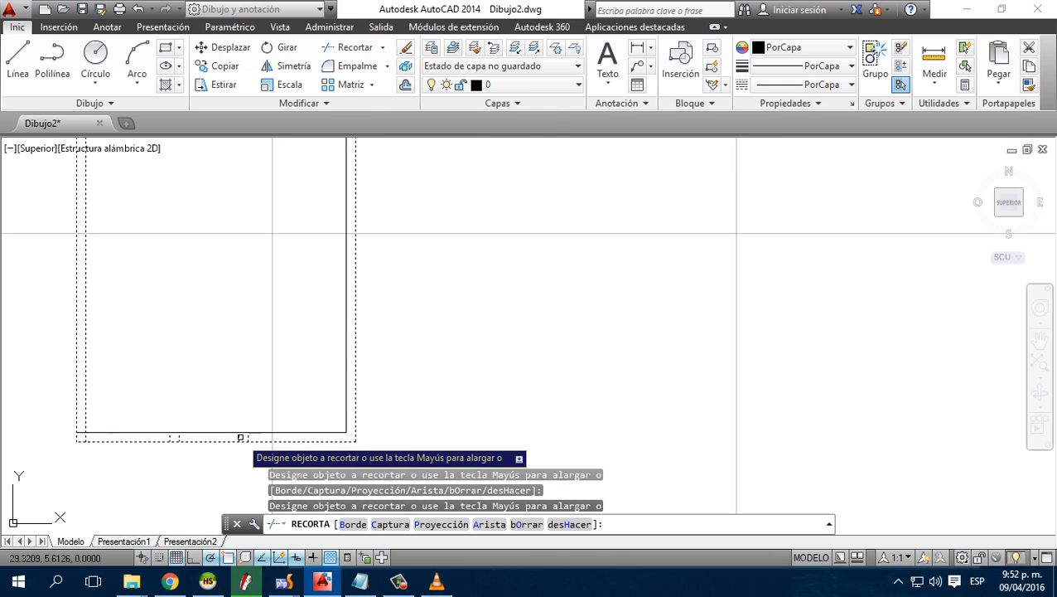
pyautogui.scroll(-3, 199, 439)
pyautogui.scroll(5, 124, 439)
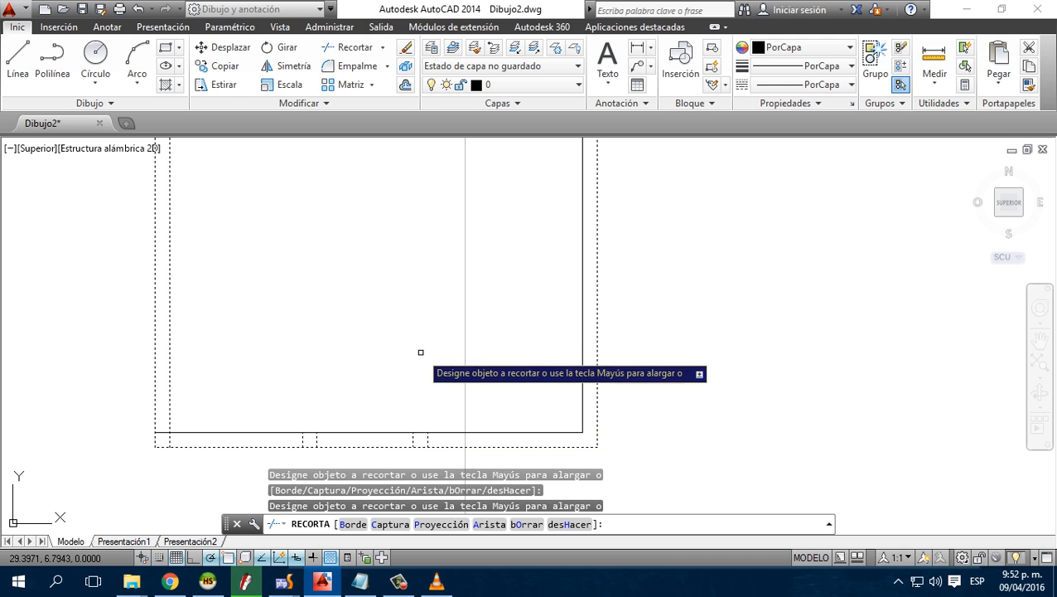
pyautogui.scroll(5, 414, 352)
pyautogui.scroll(-3, 310, 386)
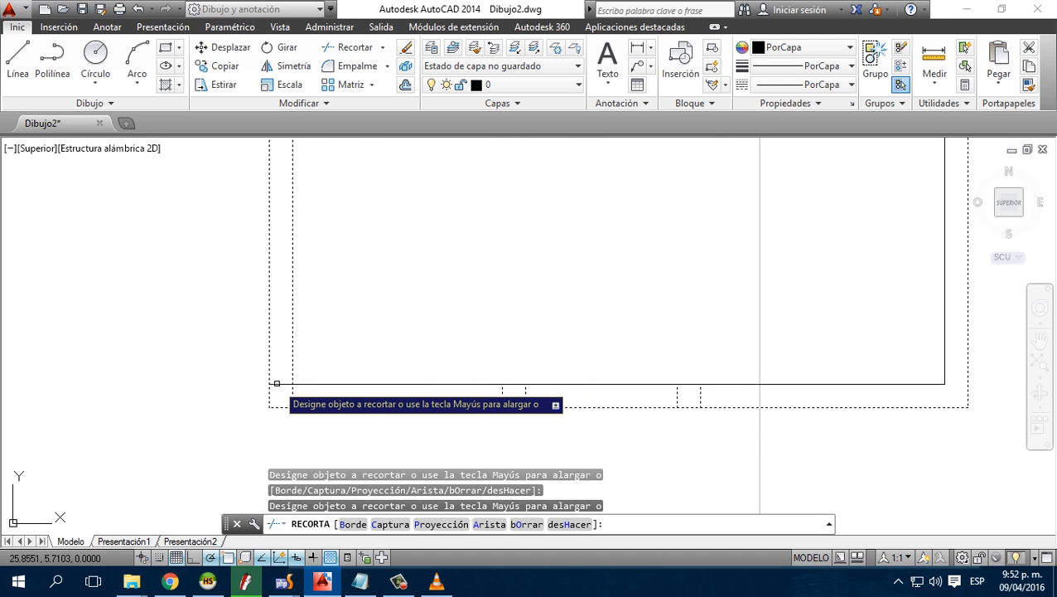
pyautogui.click(276, 384)
pyautogui.scroll(-4, 441, 313)
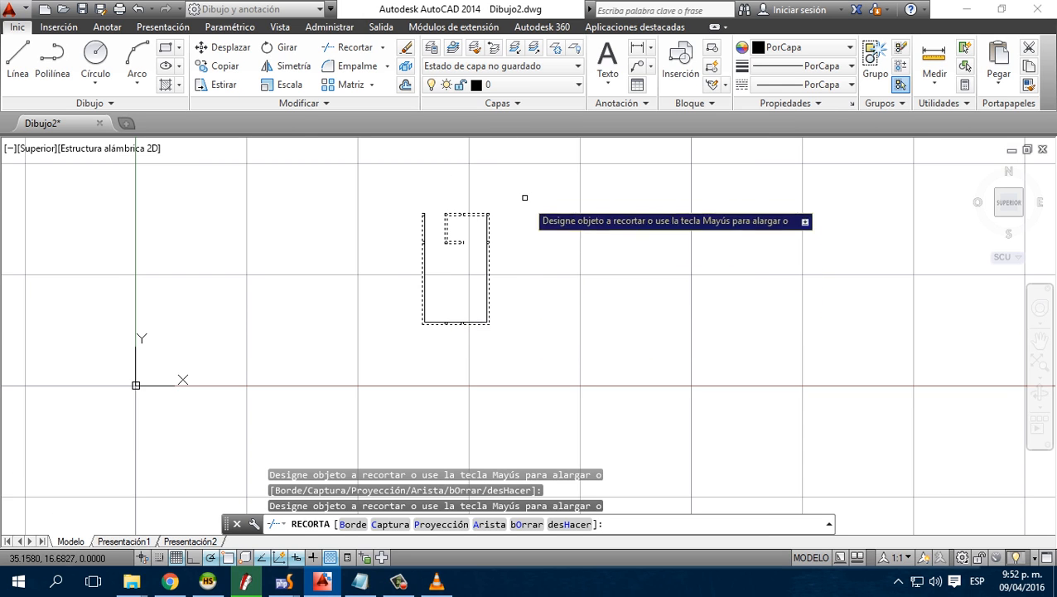
# Trim the overlapping inner lines at the plan's upper-right corner and at both ends of the remaining vertical partition, and end the trim command
pyautogui.scroll(4, 464, 257)
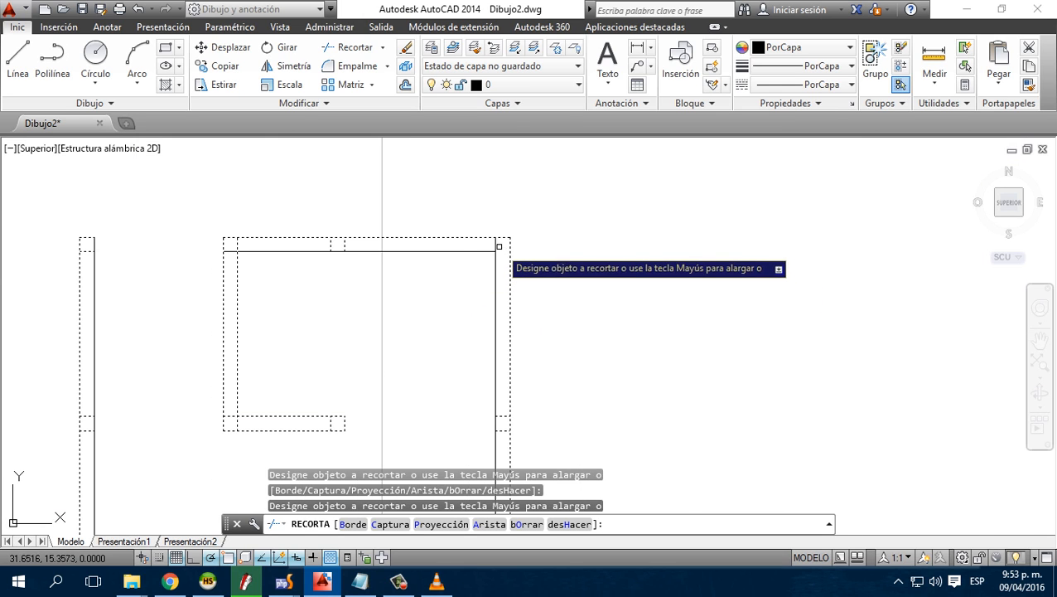
pyautogui.click(496, 242)
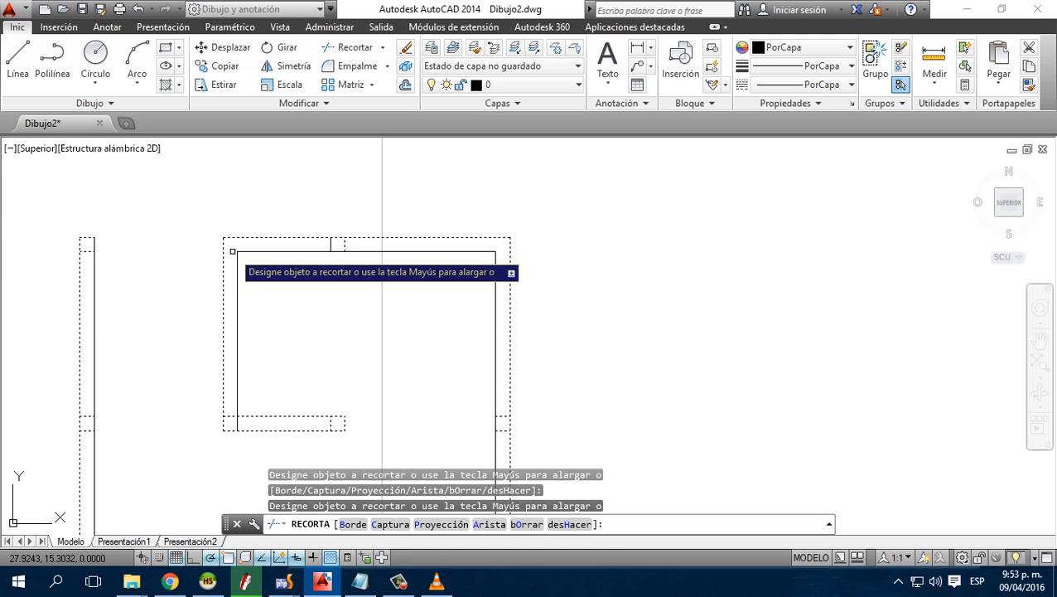
pyautogui.click(237, 423)
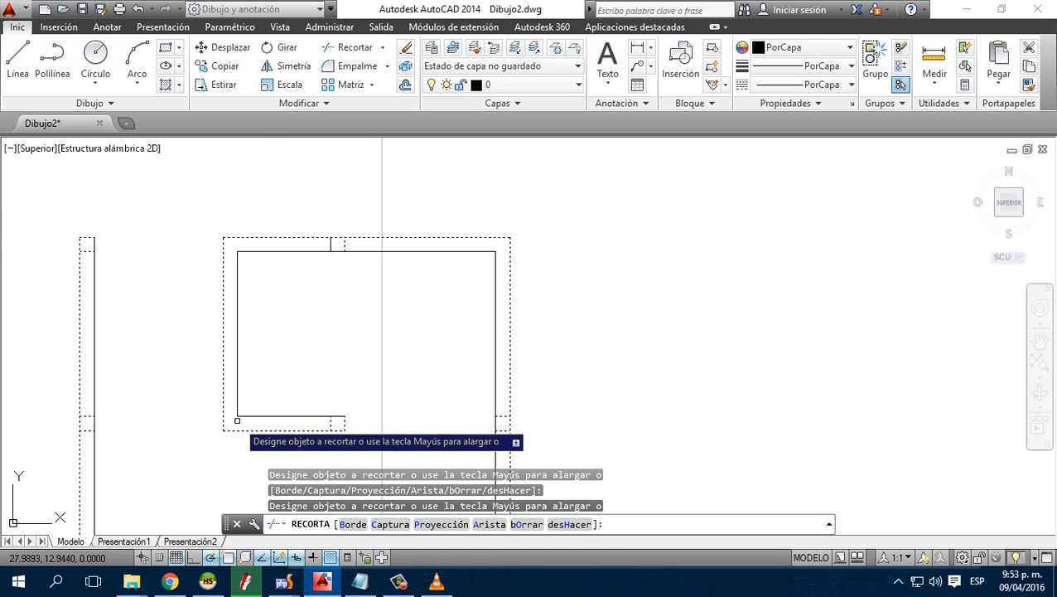
pyautogui.scroll(-5, 117, 348)
pyautogui.scroll(2, 109, 419)
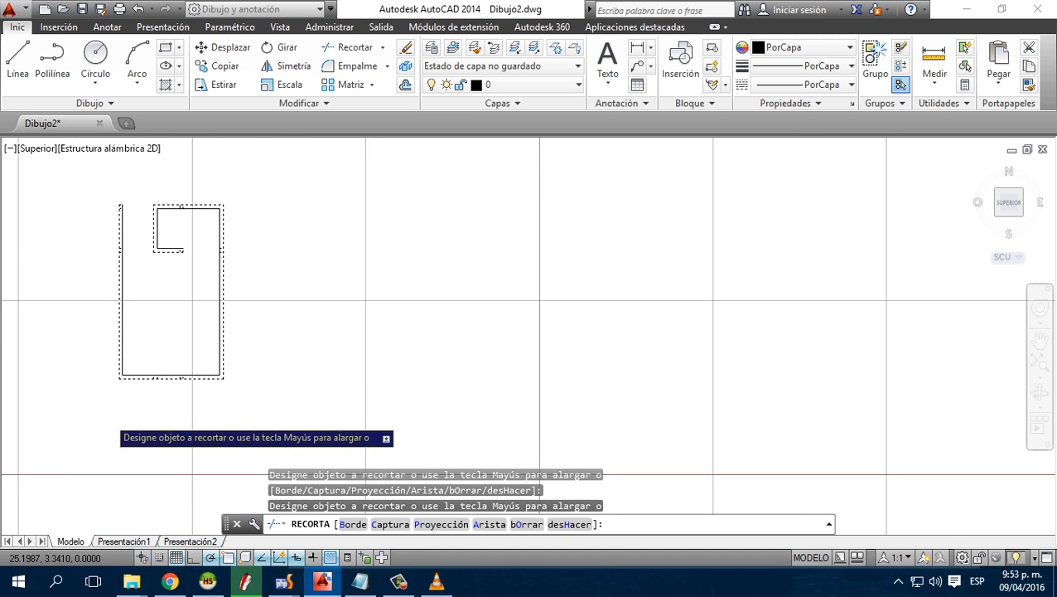
pyautogui.scroll(3, 108, 423)
pyautogui.scroll(-3, 143, 357)
pyautogui.scroll(5, 177, 259)
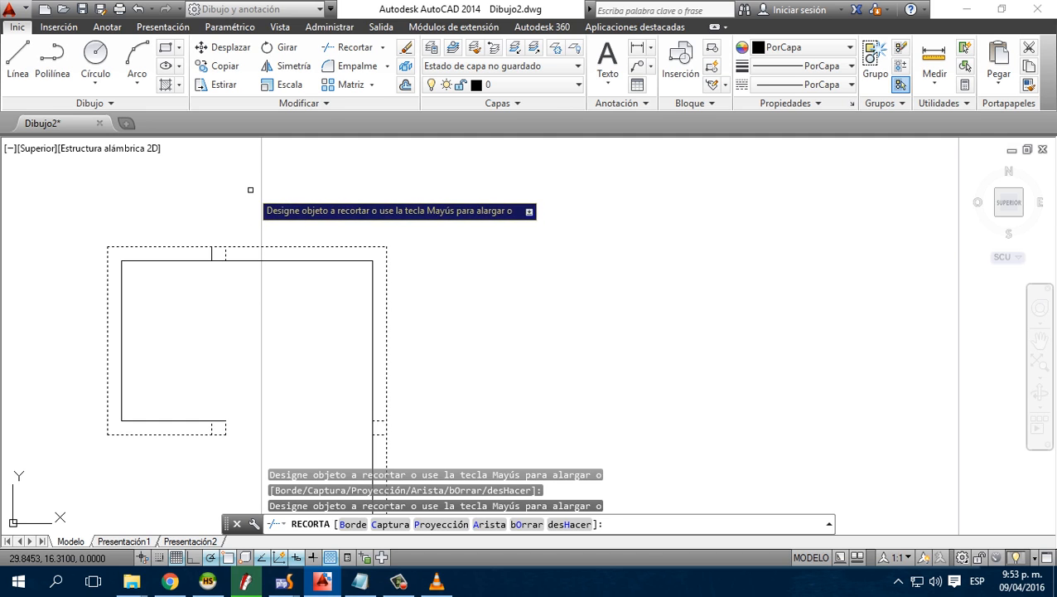
pyautogui.press('Escape')
pyautogui.press('Escape')
pyautogui.press('Escape')
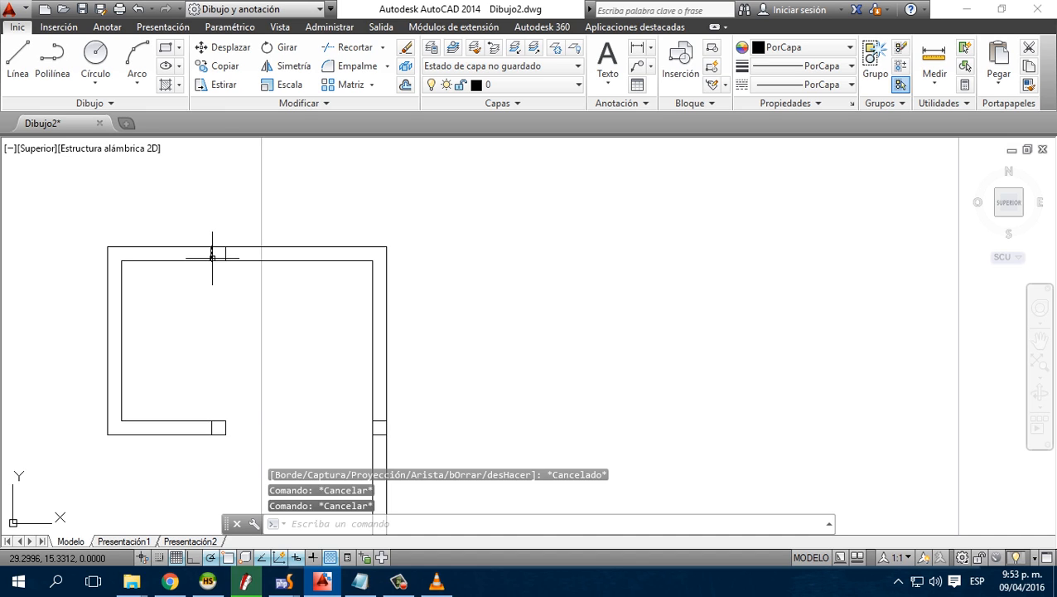
# Erase the two short leftover lines crossing the top wall and the two crossing the right wall
pyautogui.click(212, 258)
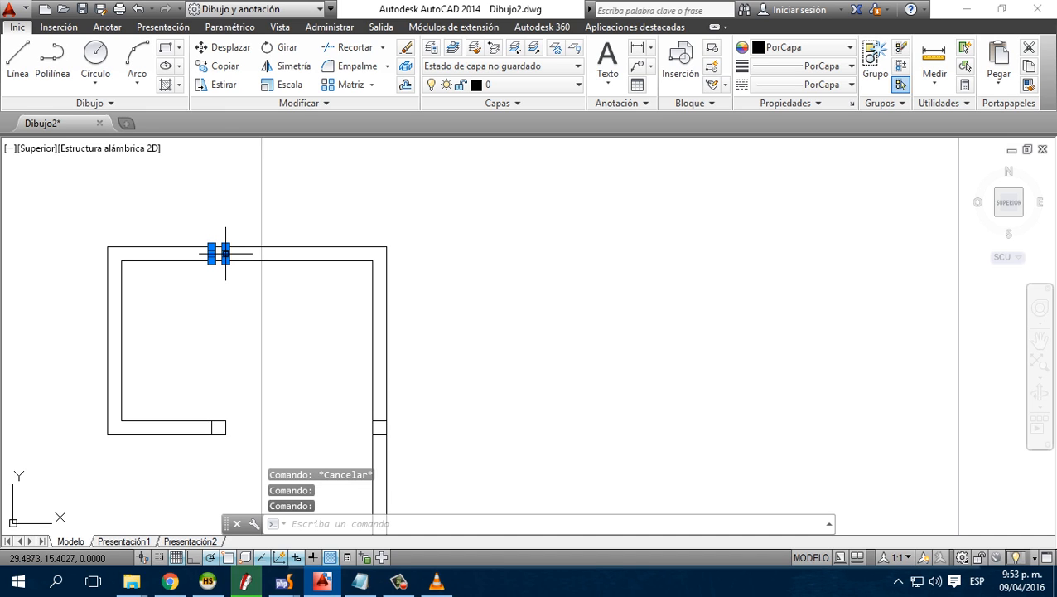
pyautogui.press('Delete')
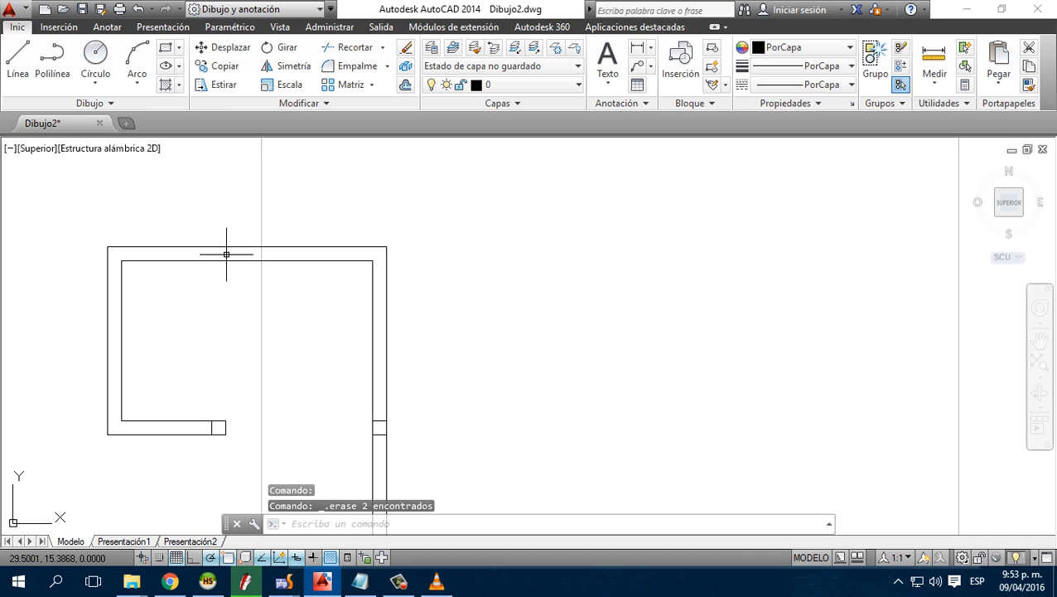
pyautogui.scroll(-2, 486, 289)
pyautogui.scroll(2, 406, 414)
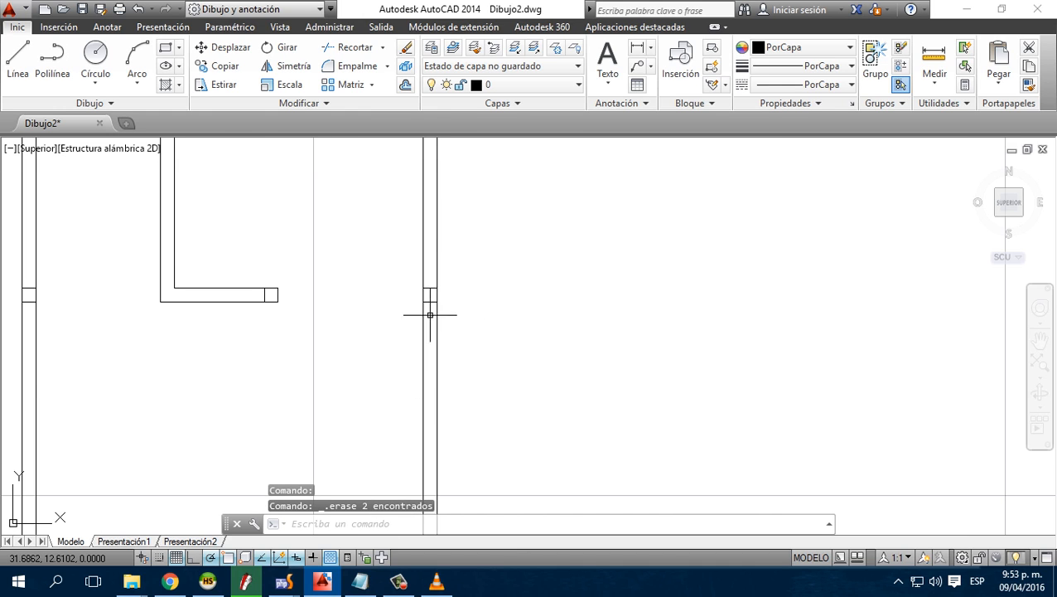
pyautogui.click(429, 288)
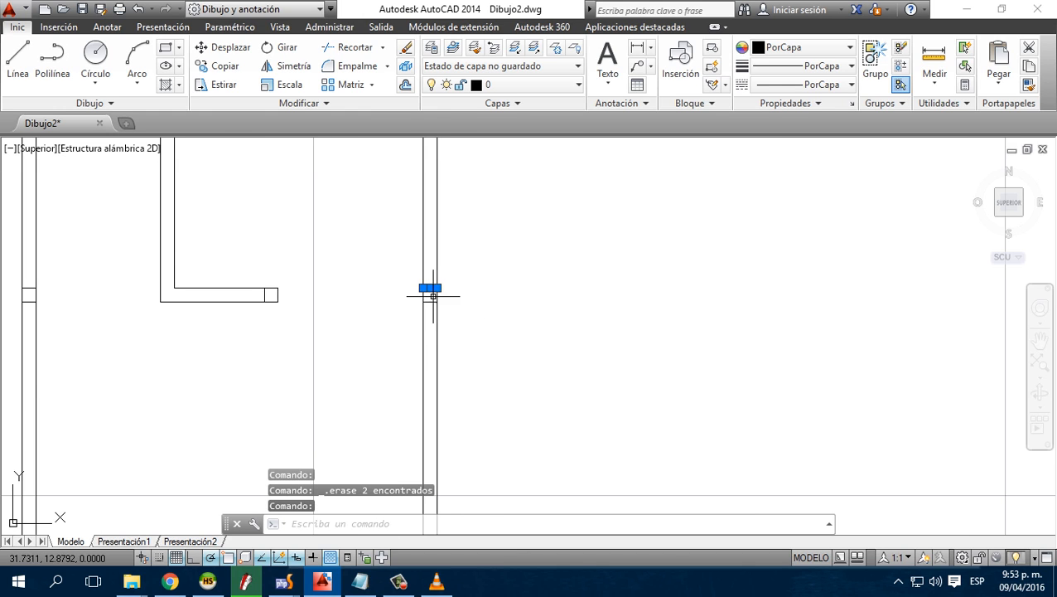
pyautogui.press('Delete')
pyautogui.click(429, 302)
pyautogui.press('Delete')
pyautogui.scroll(-2, 179, 303)
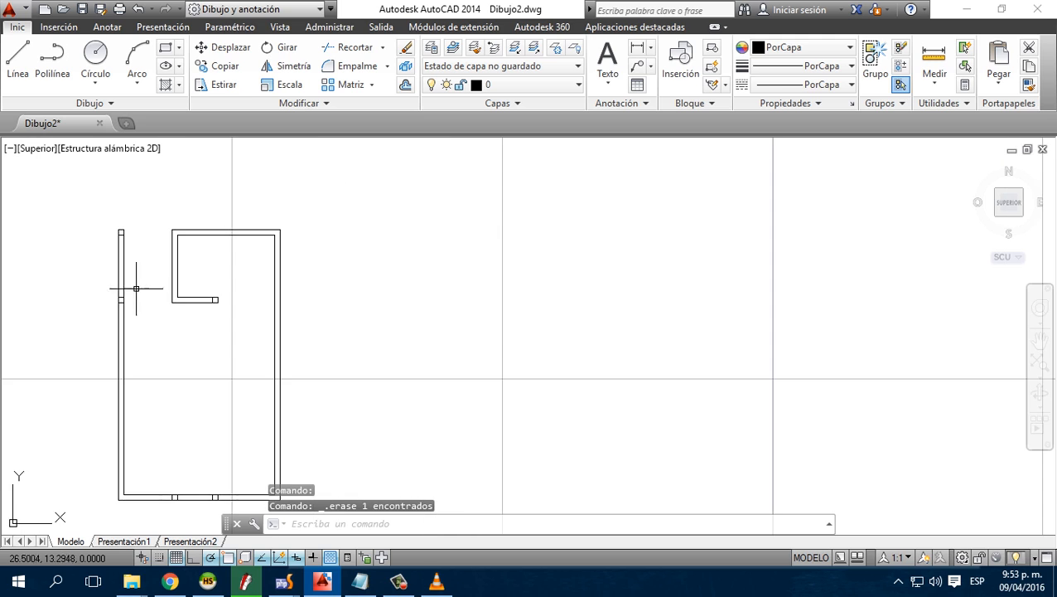
# Erase the leftover lines across the upper end of the left wall and across the free end of the horizontal partition
pyautogui.scroll(2, 136, 288)
pyautogui.scroll(-2, 117, 421)
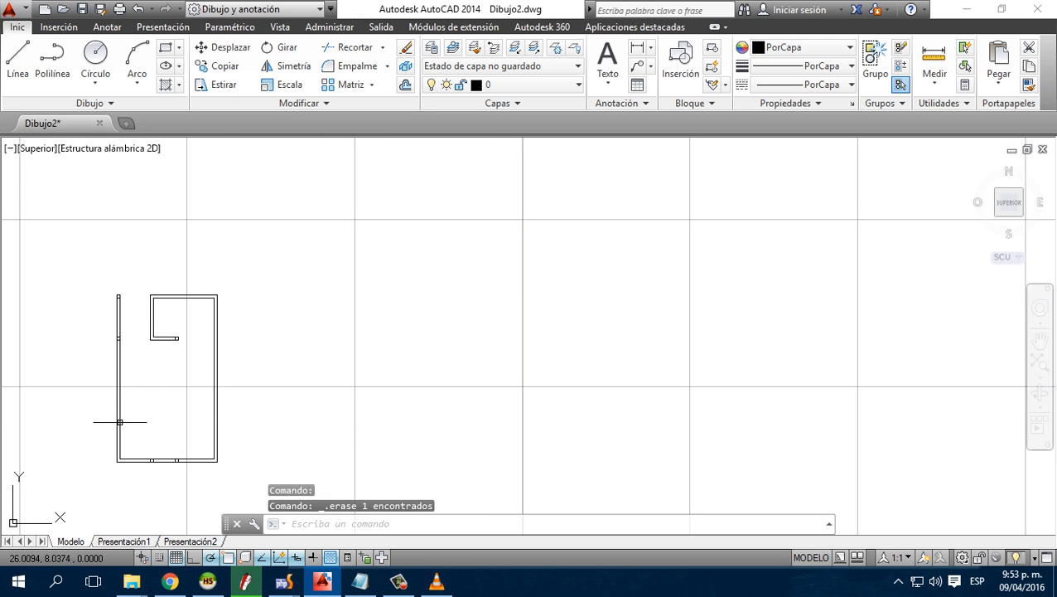
pyautogui.scroll(3, 130, 472)
pyautogui.scroll(-2, 227, 423)
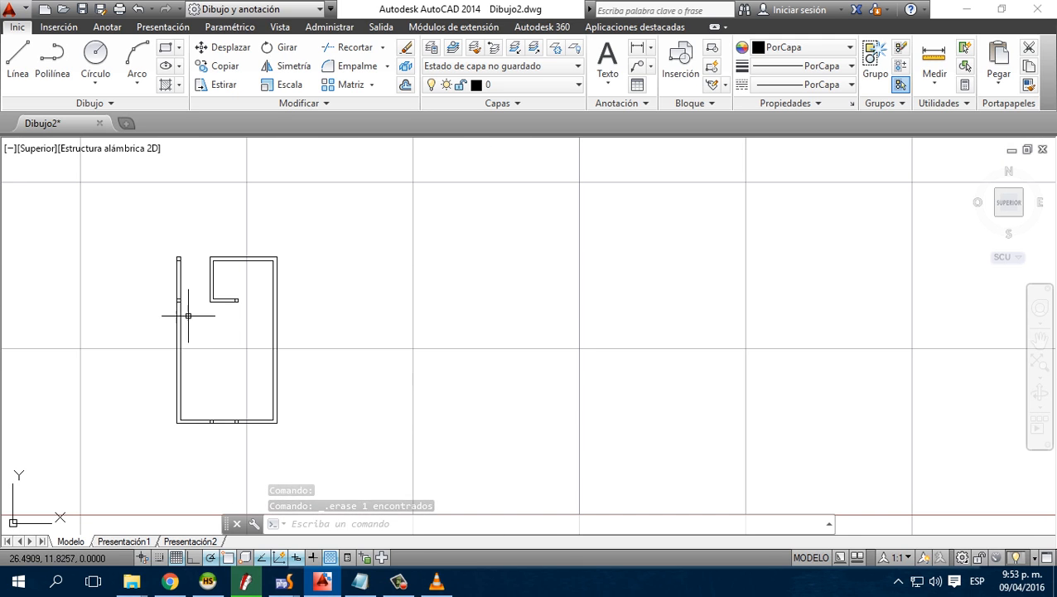
pyautogui.scroll(3, 178, 261)
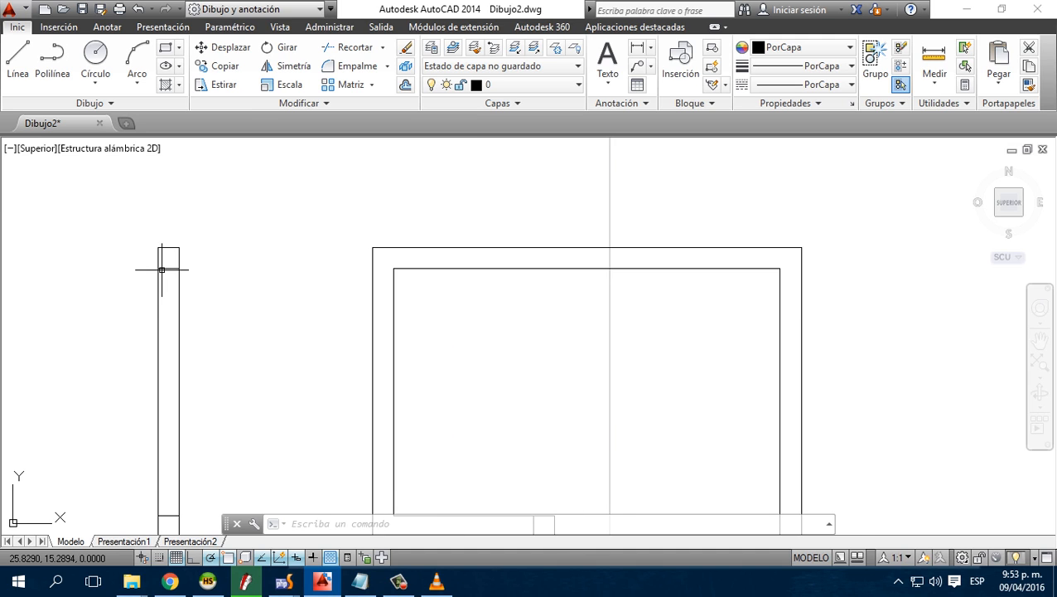
pyautogui.press('Delete')
pyautogui.scroll(-2, 331, 303)
pyautogui.scroll(3, 401, 378)
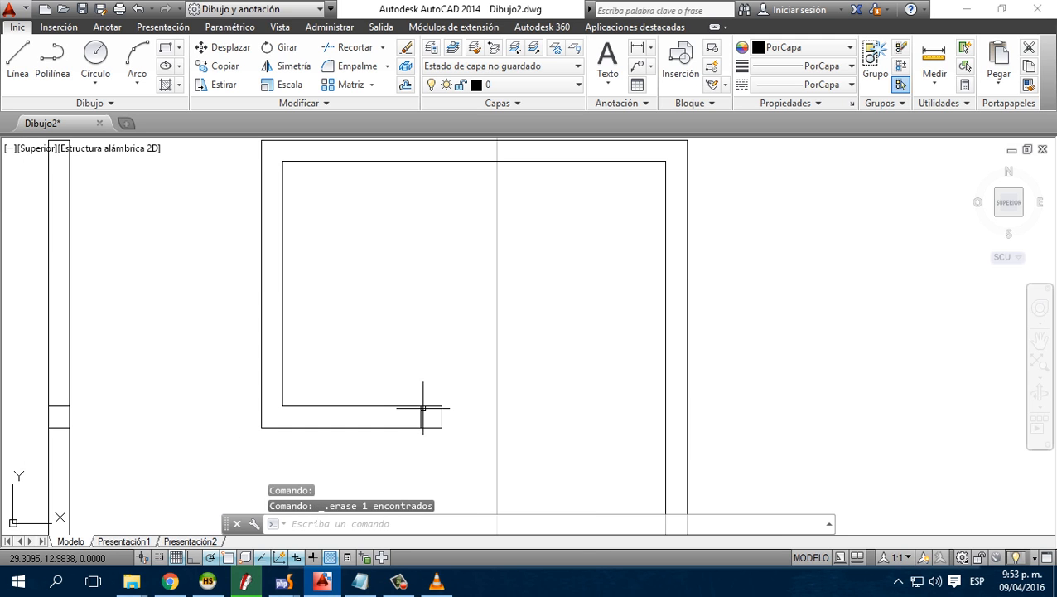
pyautogui.press('Escape')
pyautogui.scroll(-5, 435, 389)
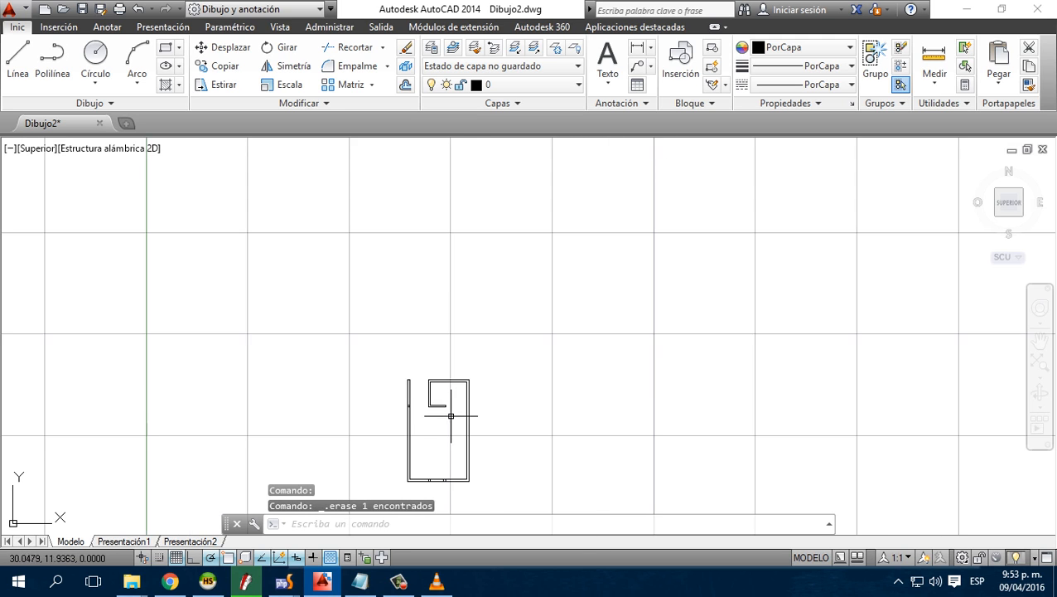
pyautogui.scroll(6, 421, 329)
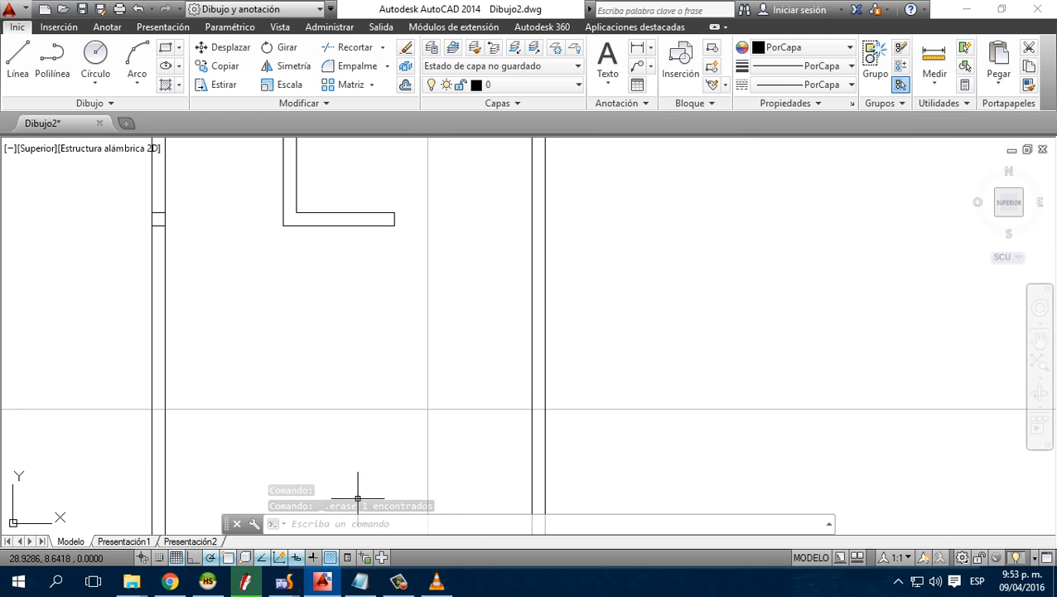
# Review the numbered list of tools in the untitled Notepad note and return to the AutoCAD drawing
pyautogui.moveTo(360, 581)
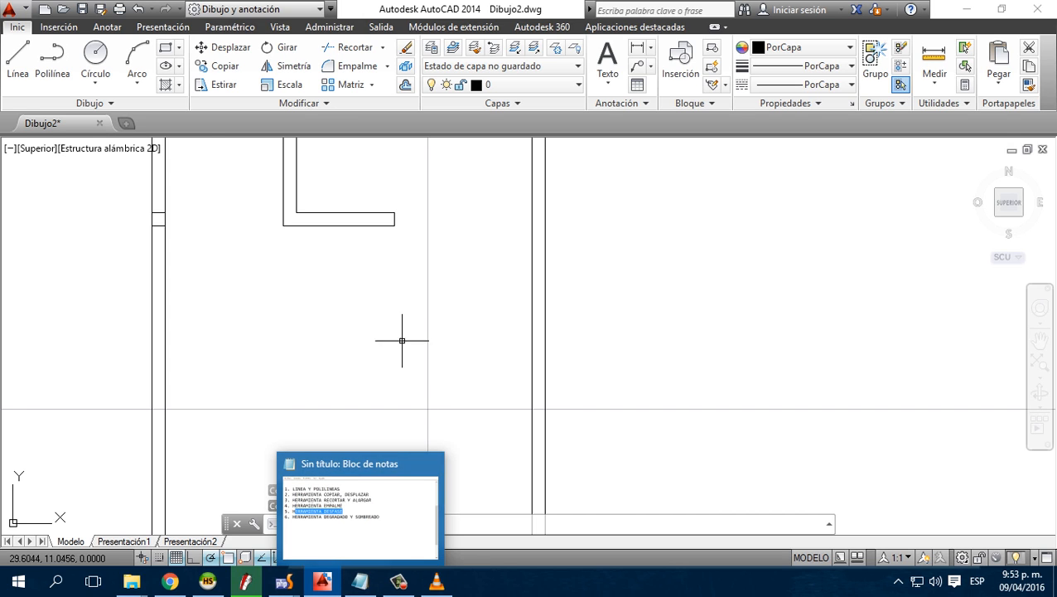
pyautogui.click(371, 309)
pyautogui.click(295, 302)
pyautogui.scroll(-3, 305, 310)
pyautogui.scroll(4, 305, 310)
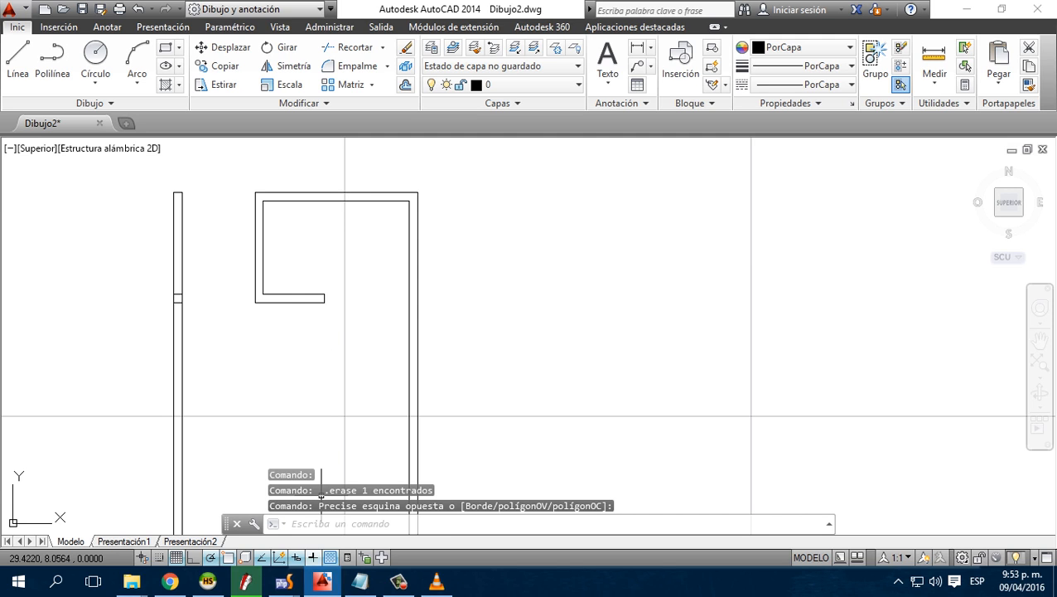
pyautogui.scroll(-3, 344, 471)
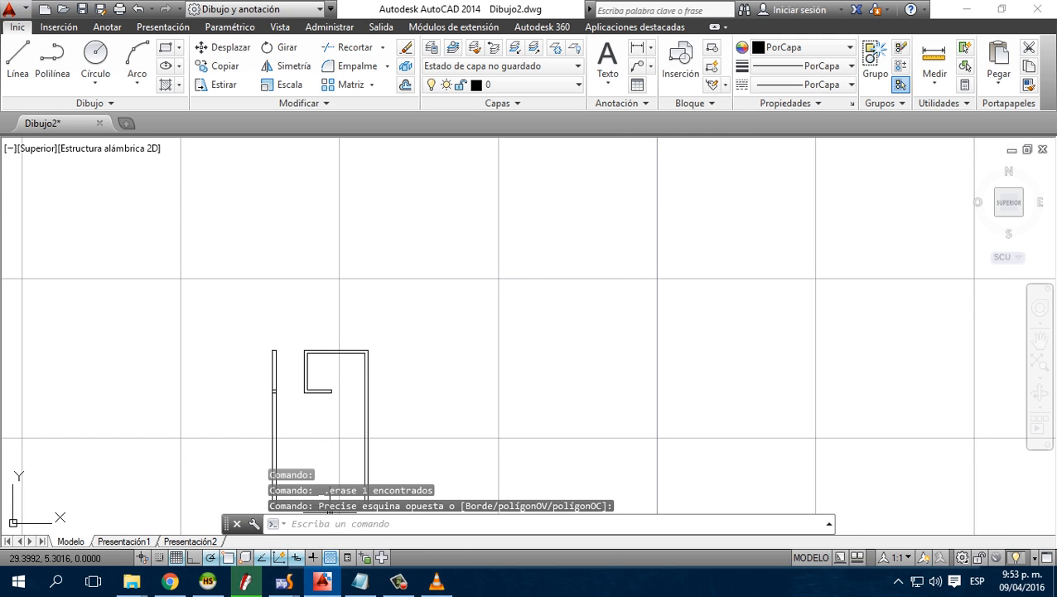
pyautogui.click(360, 580)
pyautogui.click(645, 305)
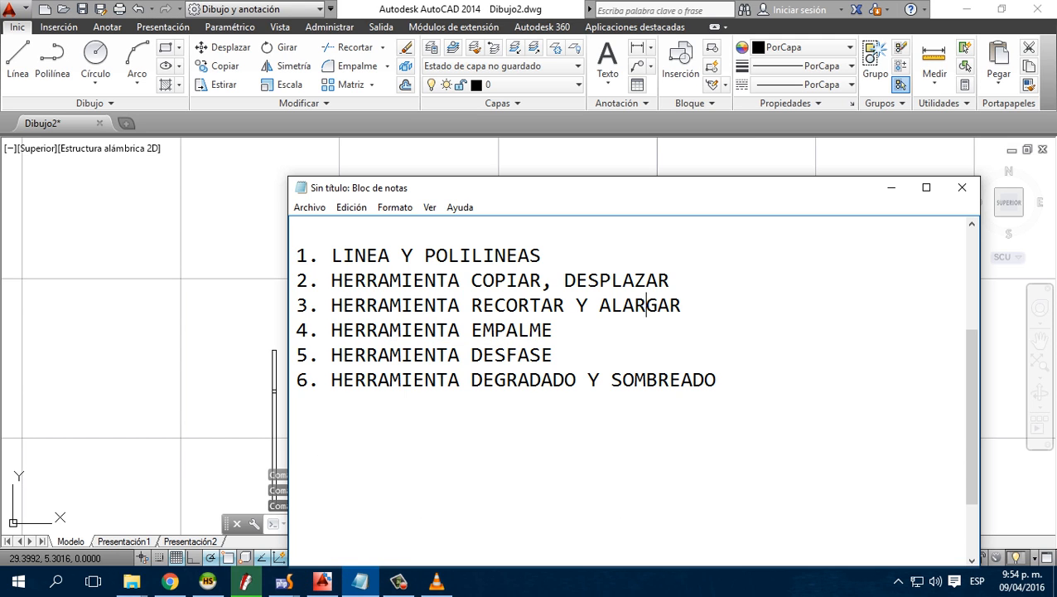
pyautogui.hotkey('alt', 'Tab')
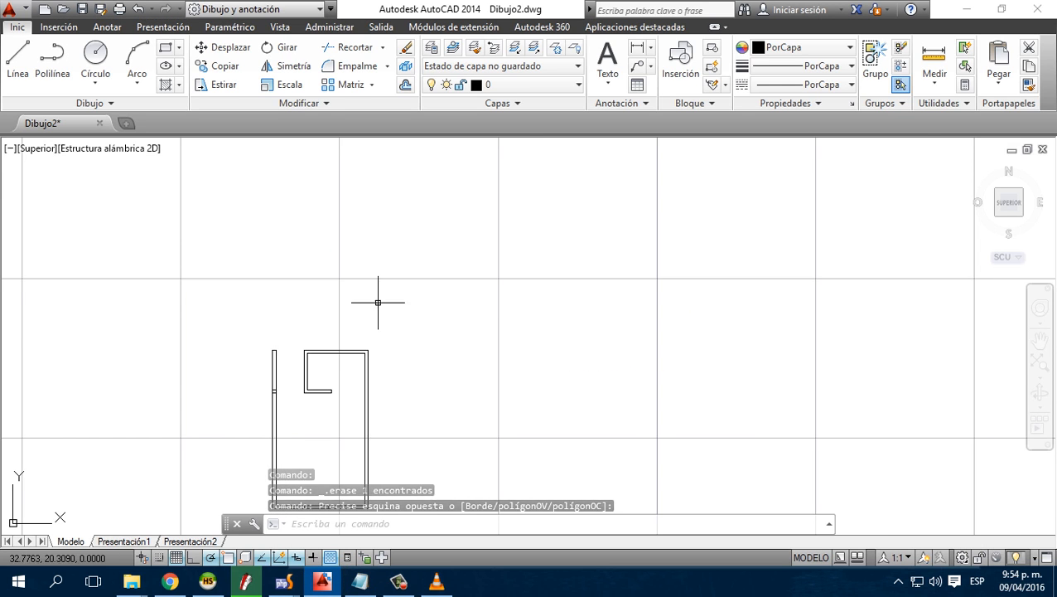
# Draw a horizontal line from the midpoint of the inner right wall line across to the inner left wall line
pyautogui.scroll(-2, 318, 460)
pyautogui.moveTo(330, 437); pyautogui.dragTo(329, 347, button='middle')
pyautogui.scroll(5, 329, 348)
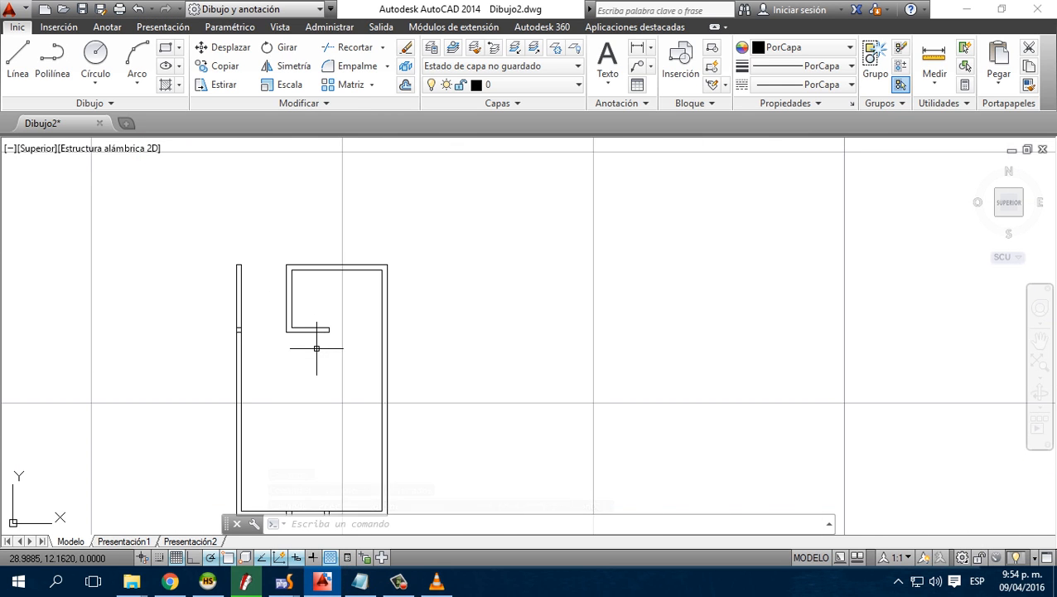
pyautogui.moveTo(332, 397); pyautogui.dragTo(332, 318, button='middle')
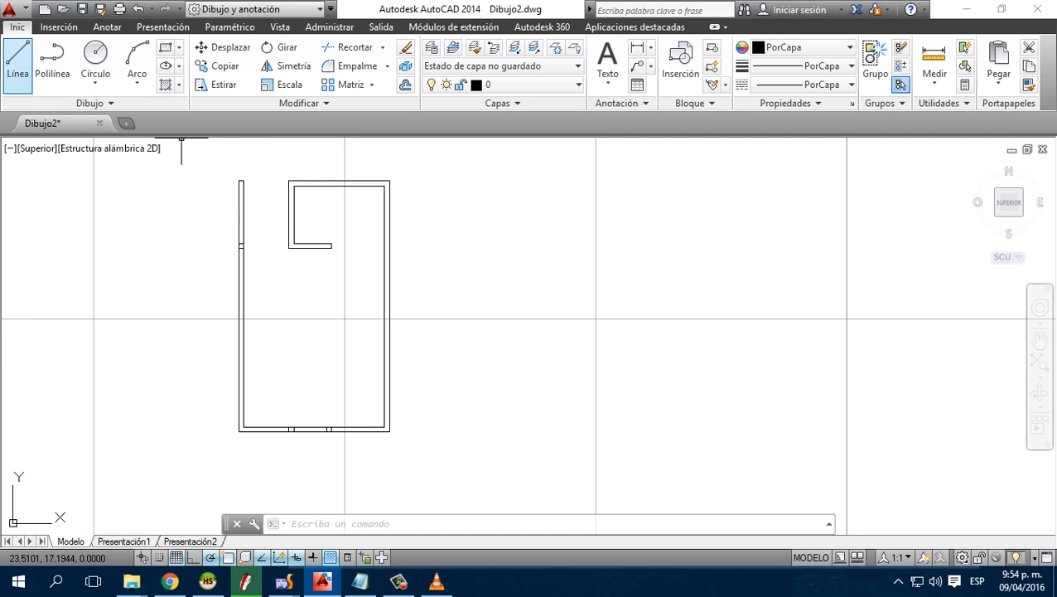
pyautogui.click(17, 58)
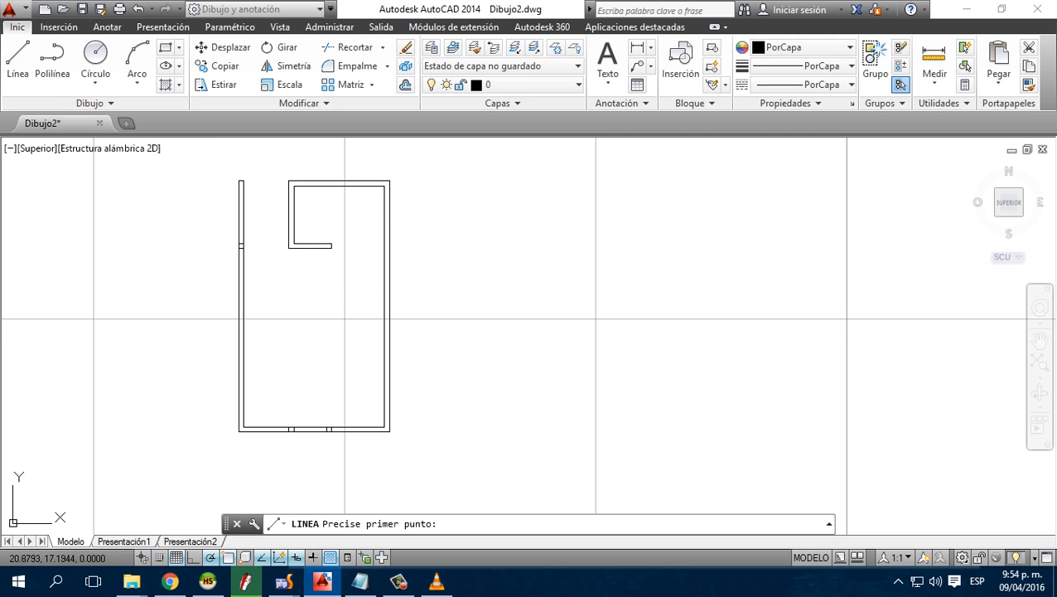
pyautogui.scroll(2, 358, 261)
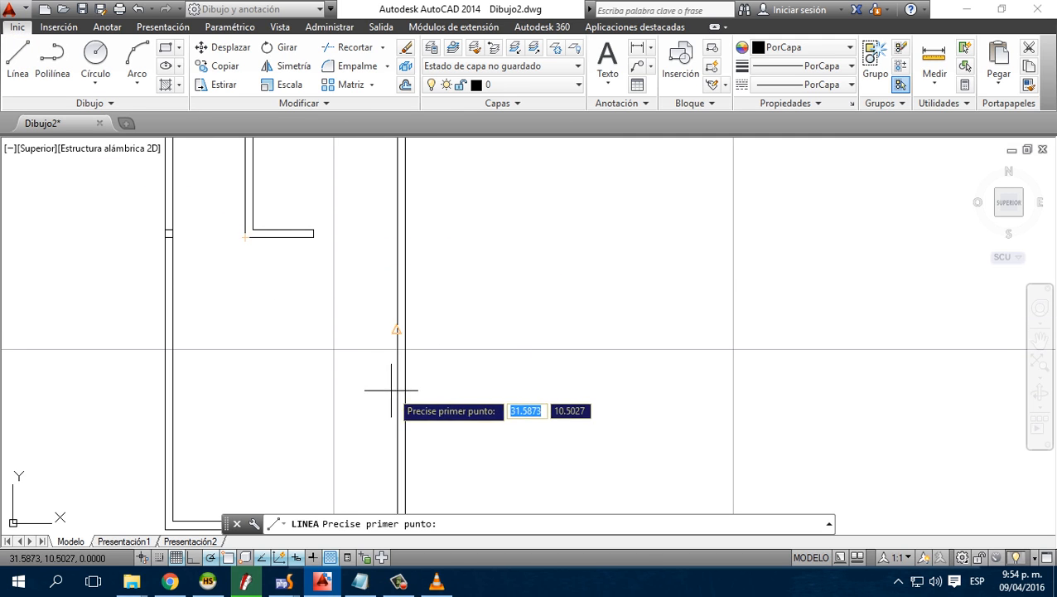
pyautogui.click(397, 329)
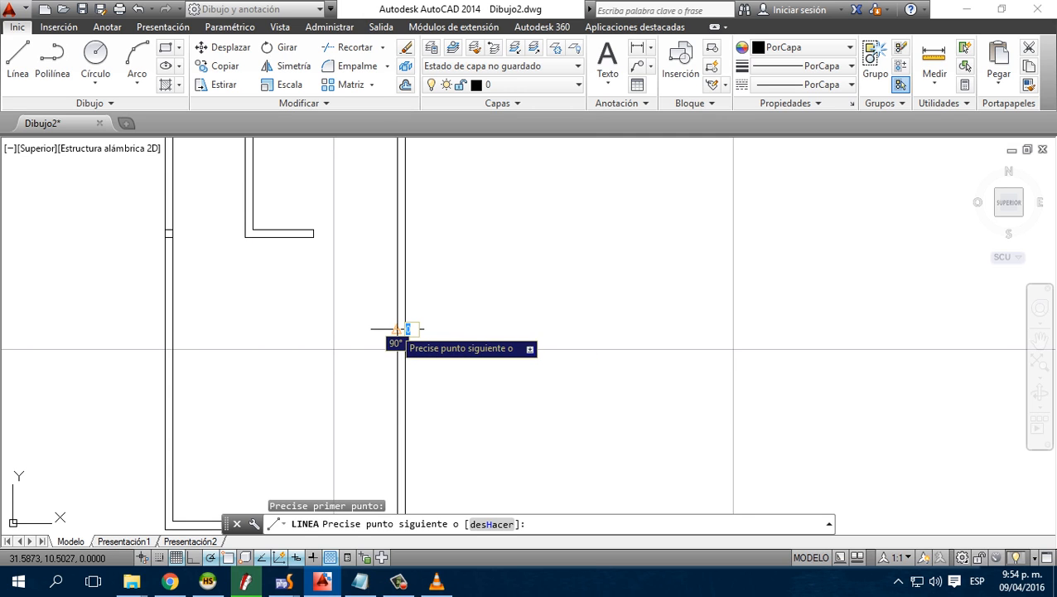
pyautogui.click(173, 329)
pyautogui.press('Escape')
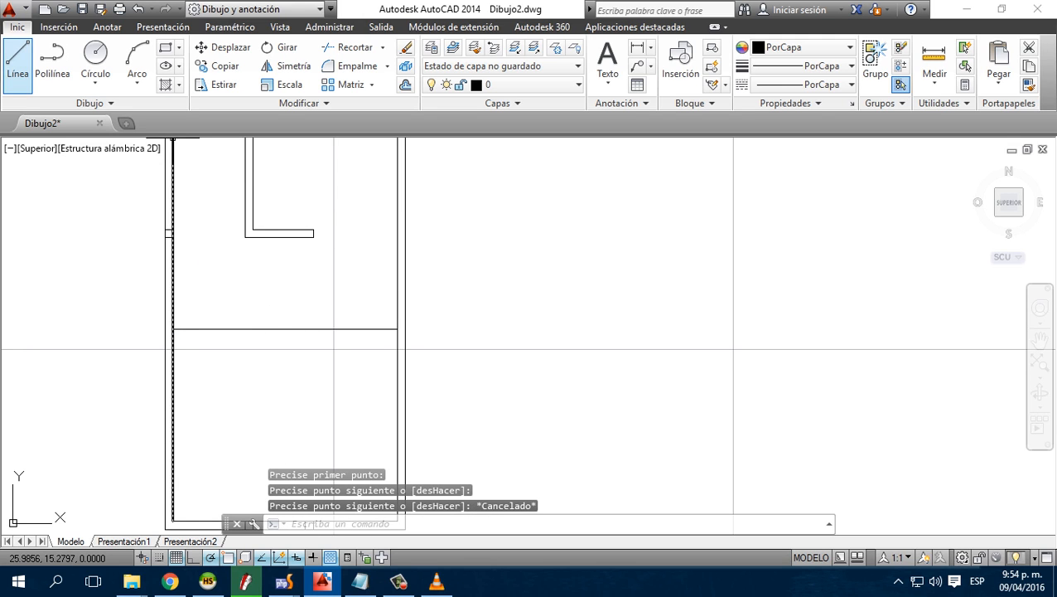
# Draw a vertical line 1 unit long downward from the midpoint of the horizontal partition's lower line
pyautogui.click(17, 56)
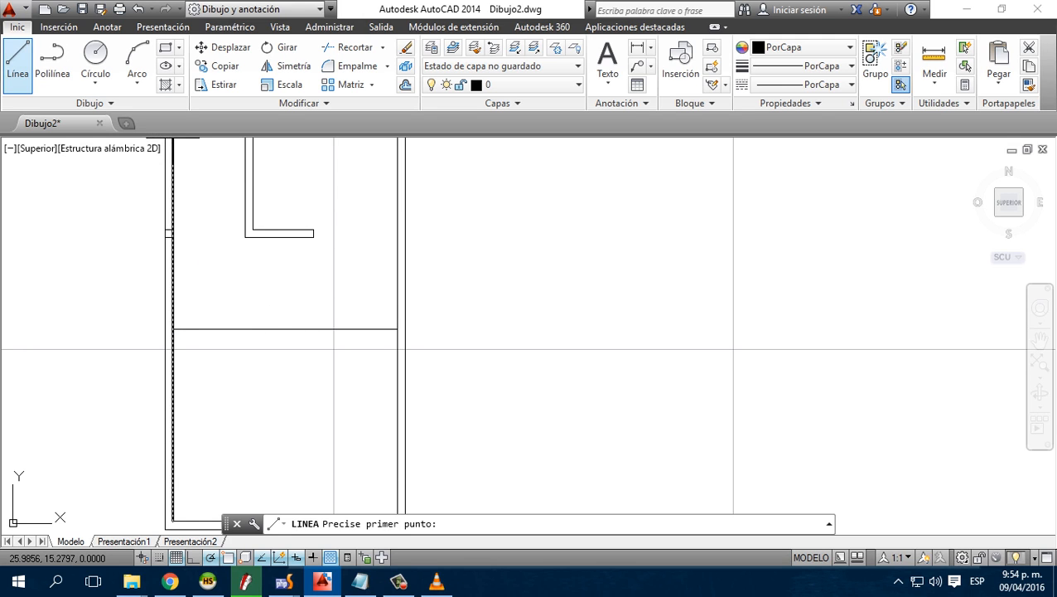
pyautogui.click(279, 237)
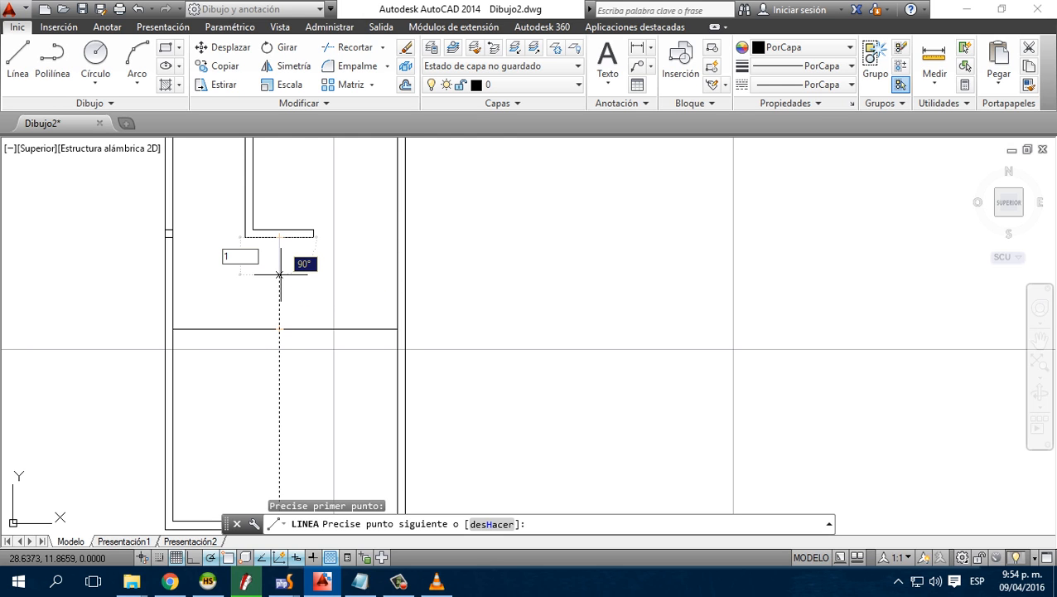
pyautogui.write('1')
pyautogui.press('Return')
pyautogui.press('Escape')
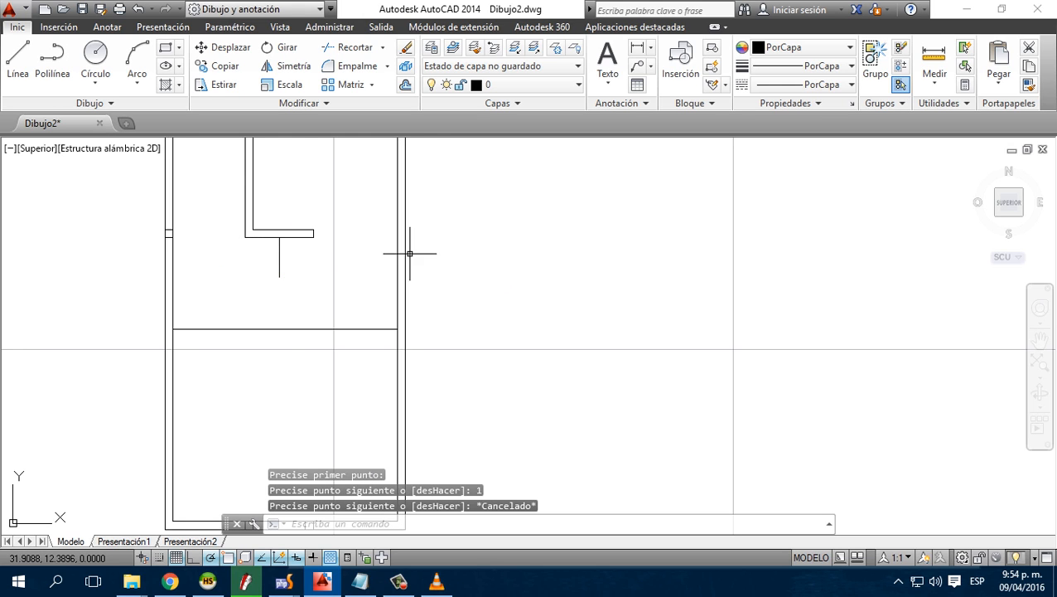
# Extend the short vertical line below the horizontal partition down to the horizontal line crossing the room
pyautogui.moveTo(385, 229)
pyautogui.mouseDown(button='middle')
pyautogui.moveTo(385, 362)
pyautogui.moveTo(388, 307)
pyautogui.mouseUp(button='middle')
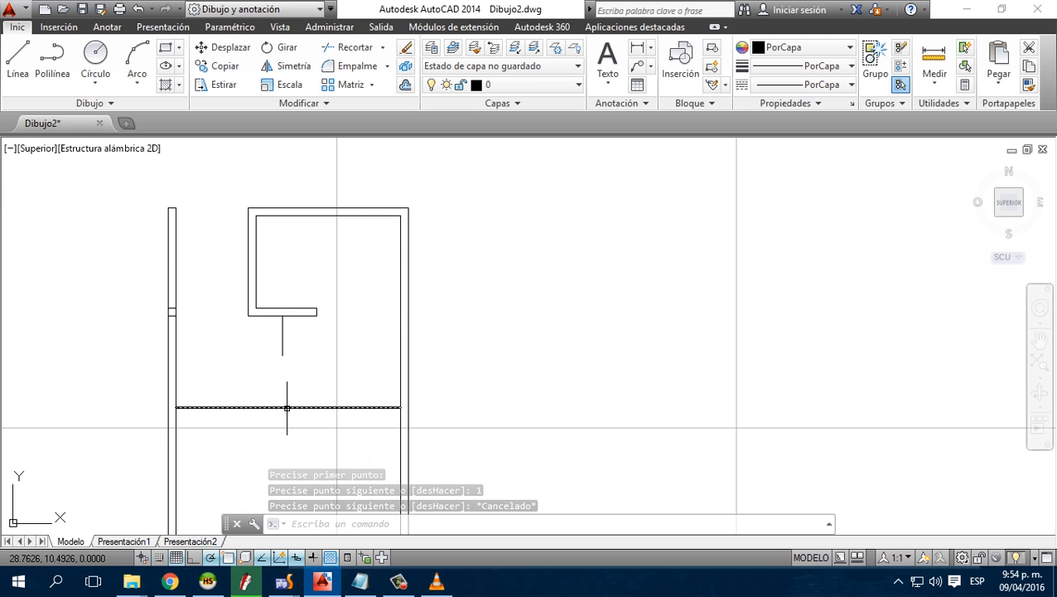
pyautogui.moveTo(319, 335); pyautogui.dragTo(319, 302, button='middle')
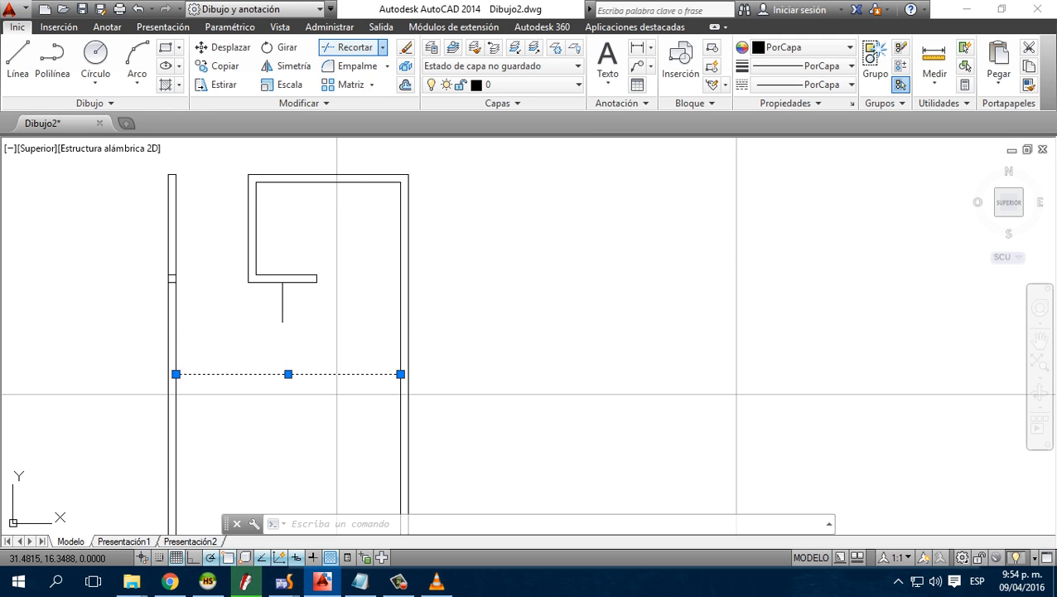
pyautogui.click(382, 47)
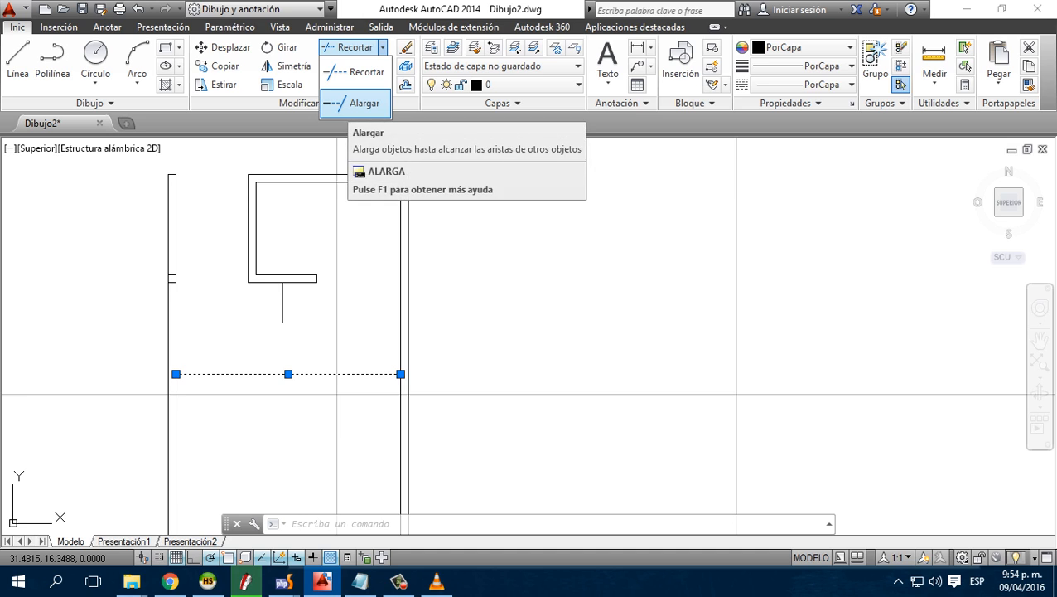
pyautogui.click(361, 103)
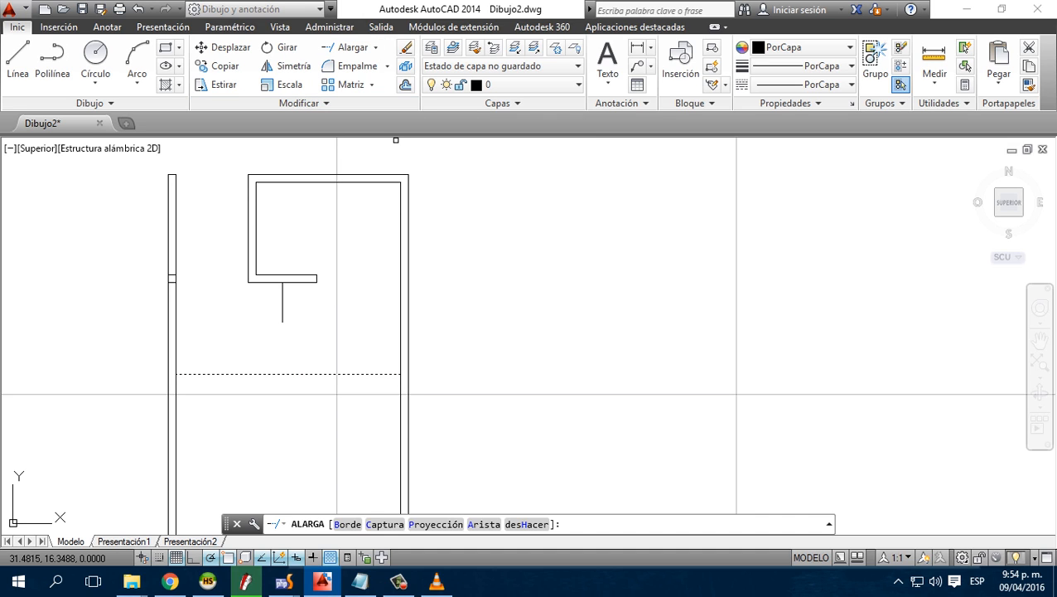
pyautogui.click(283, 314)
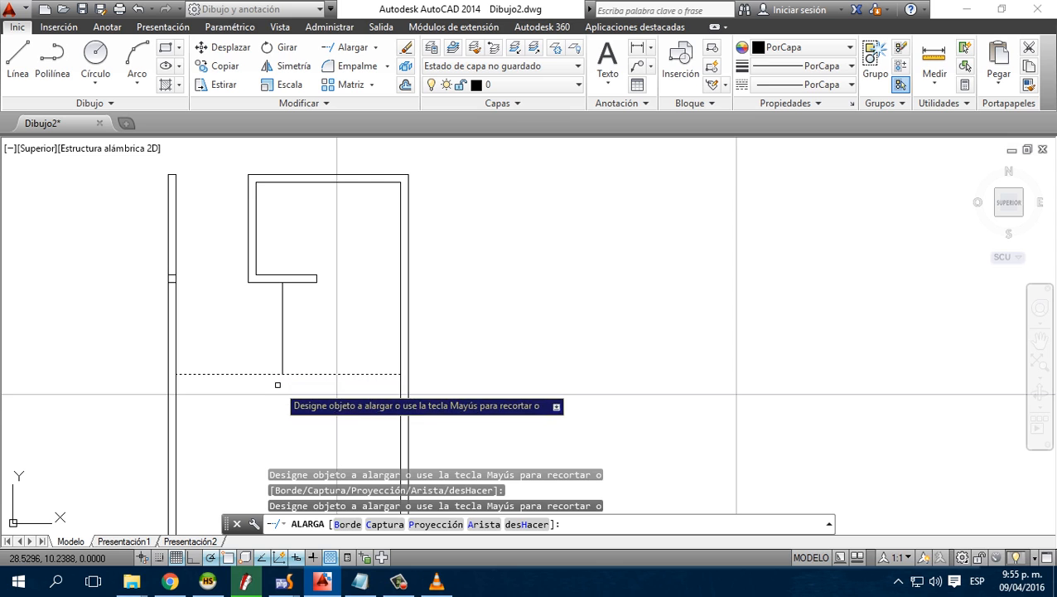
pyautogui.press('Escape')
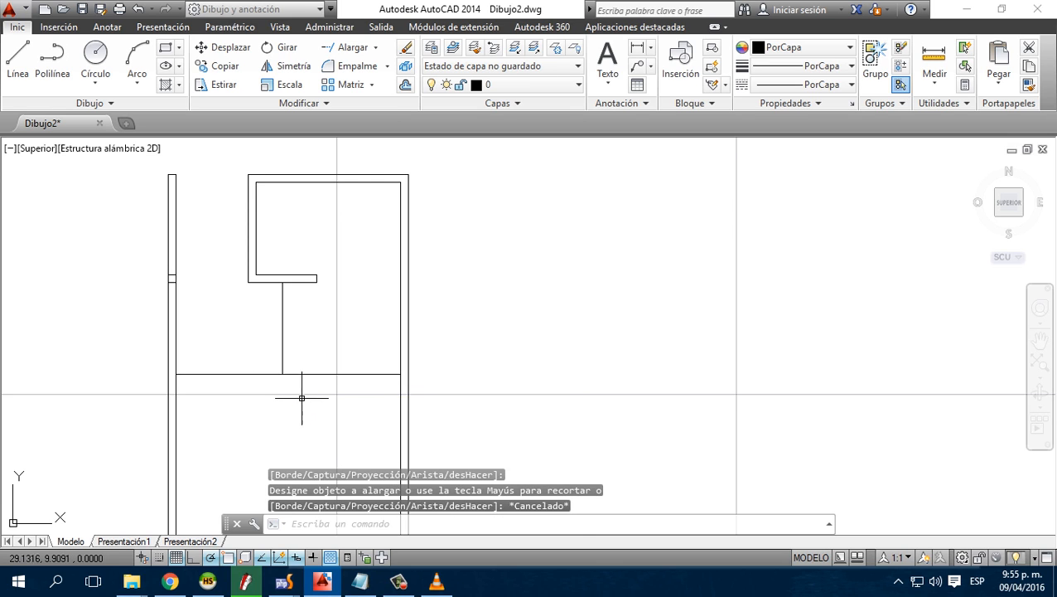
# Erase the vertical line below the partition together with the horizontal line crossing the room
pyautogui.click(305, 397)
pyautogui.click(258, 342)
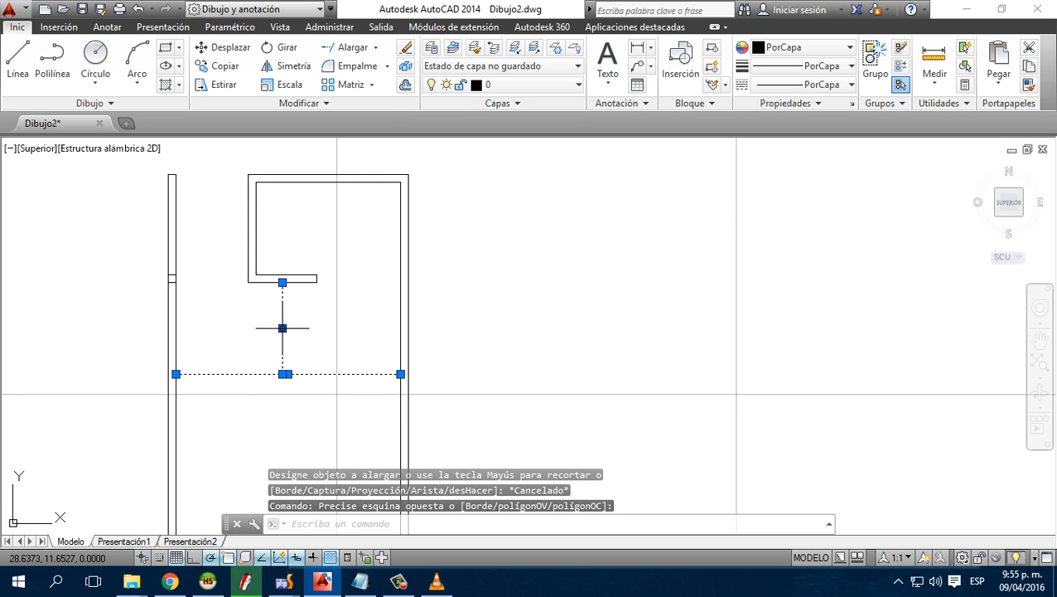
pyautogui.press('Escape')
# Review the trim, extend, gradient and hatch entries in the untitled Notepad tool list and return to the AutoCAD drawing
pyautogui.click(359, 581)
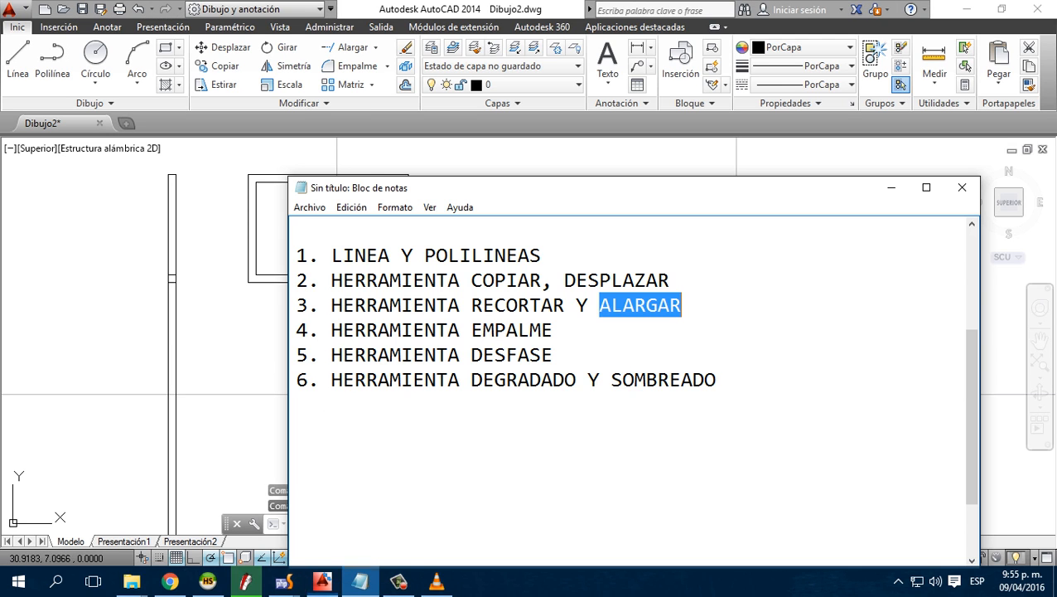
pyautogui.doubleClick(506, 305)
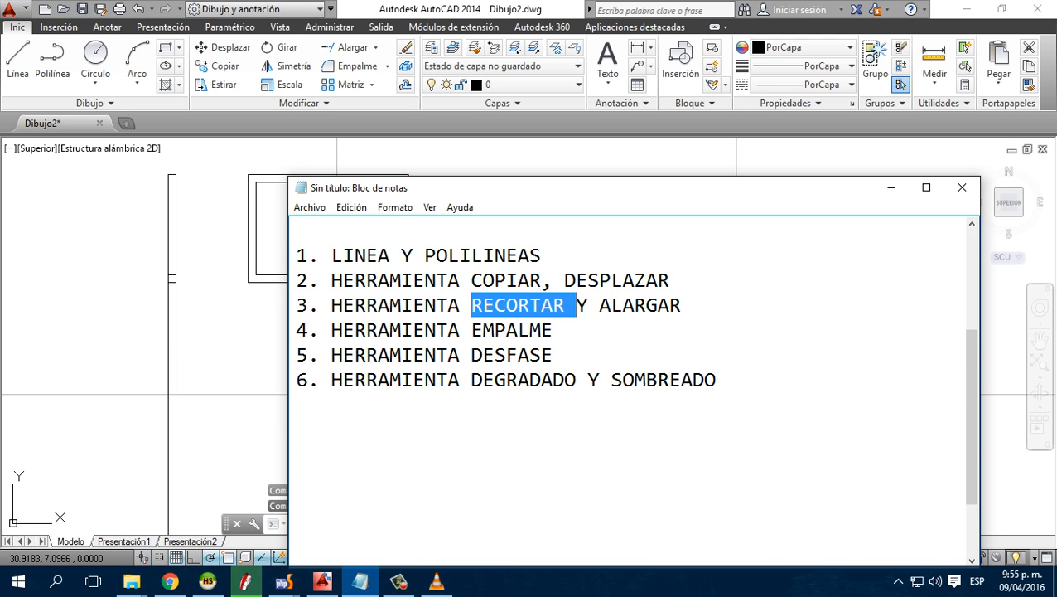
pyautogui.doubleClick(640, 305)
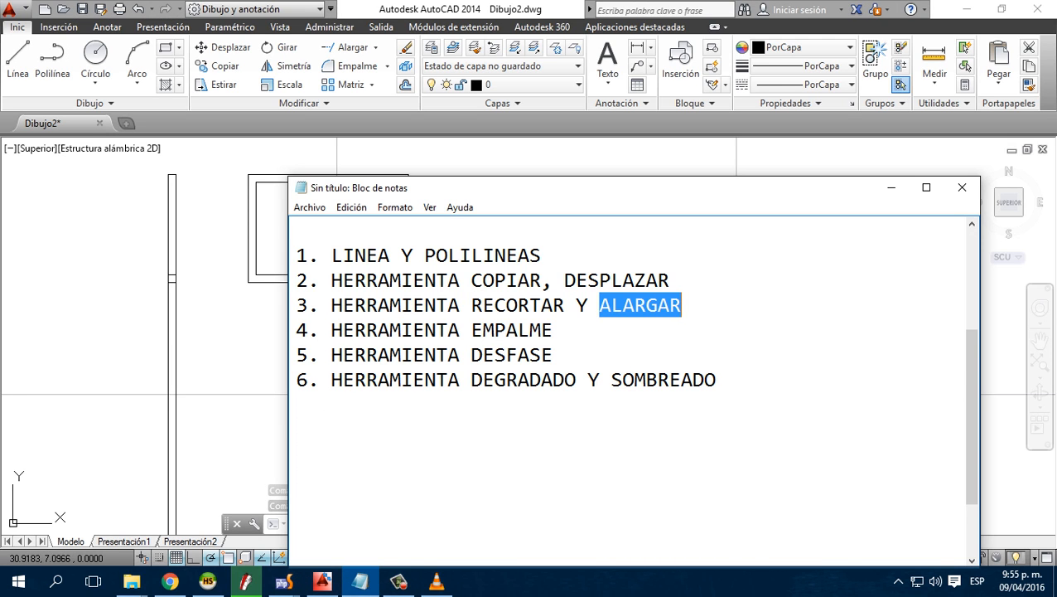
pyautogui.hotkey('alt', 'Tab')
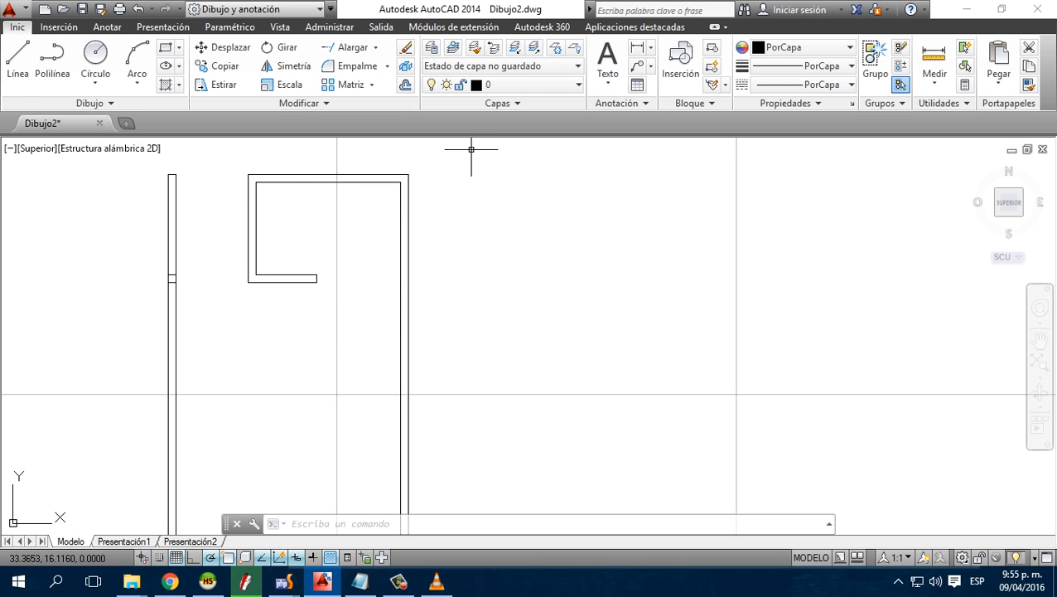
pyautogui.click(360, 581)
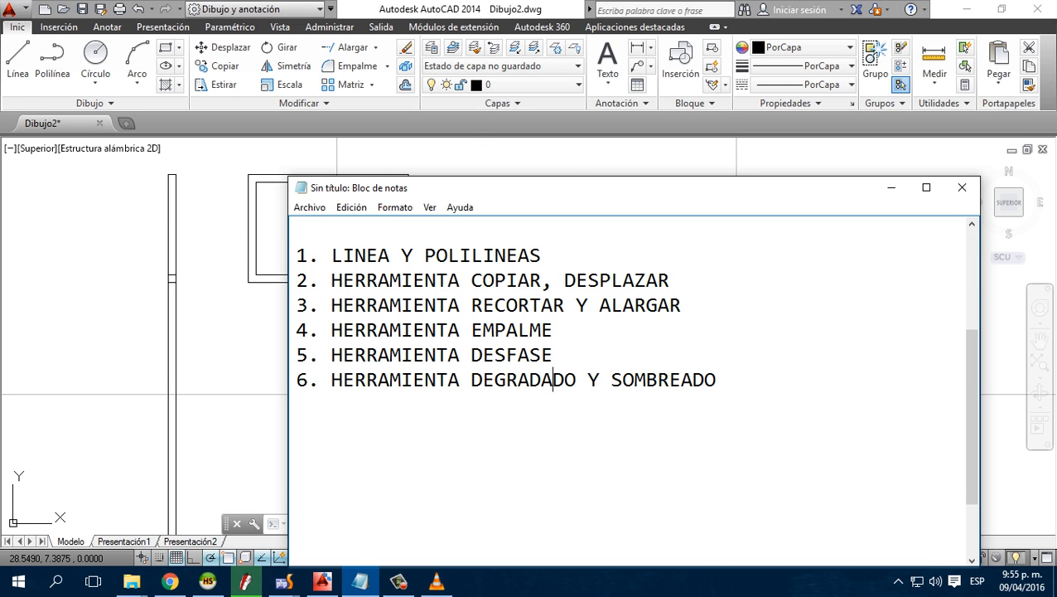
pyautogui.doubleClick(554, 380)
pyautogui.doubleClick(663, 380)
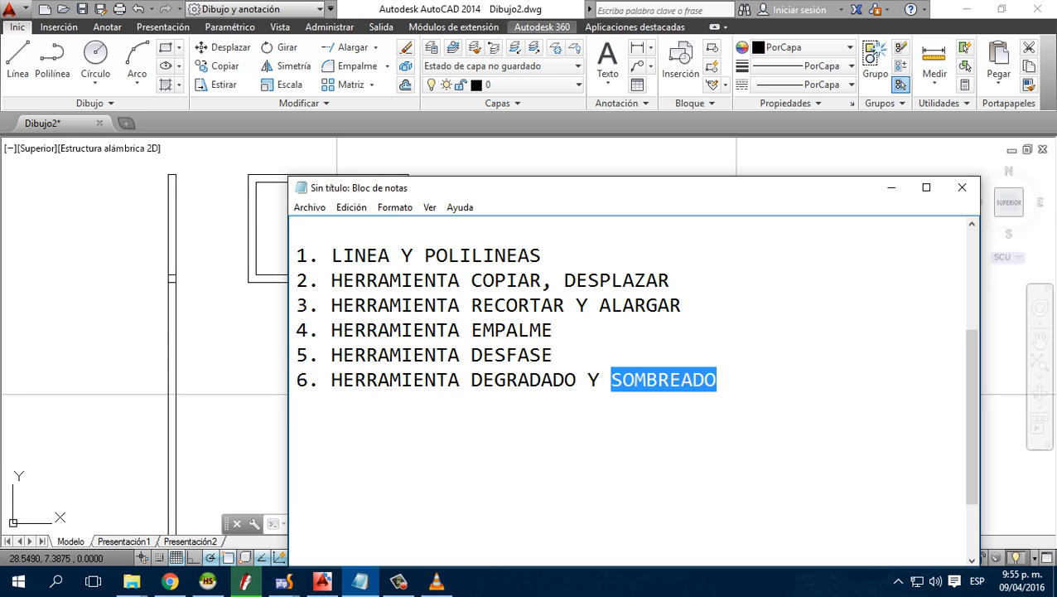
pyautogui.click(542, 10)
# Draw a horizontal line closing the upper opening between the left wall and the outer corner of the vertical partition
pyautogui.scroll(-2, 266, 378)
pyautogui.scroll(2, 252, 408)
pyautogui.scroll(-1, 255, 393)
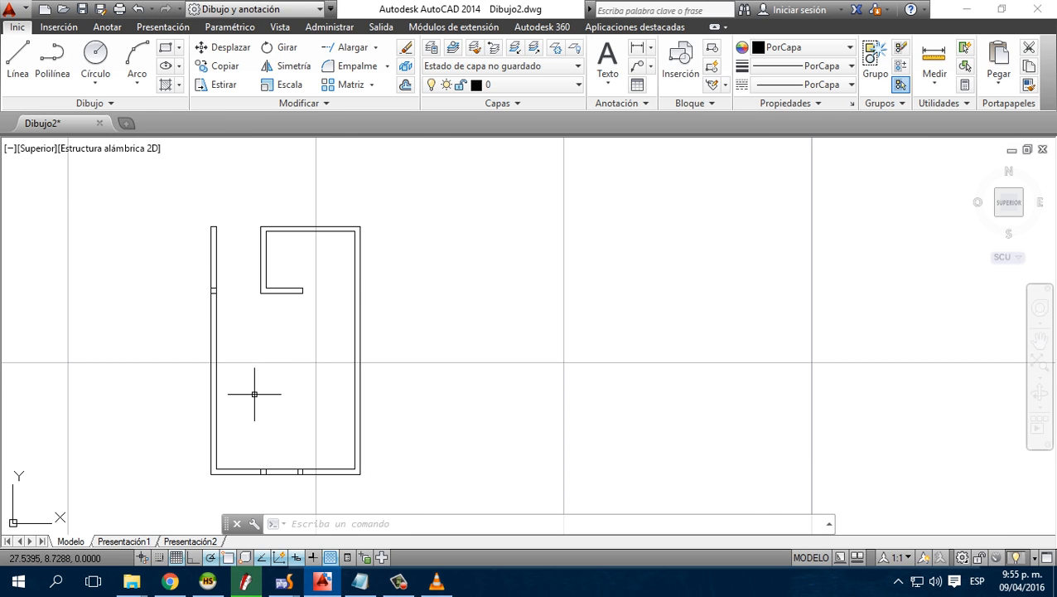
pyautogui.scroll(2, 221, 203)
pyautogui.click(18, 58)
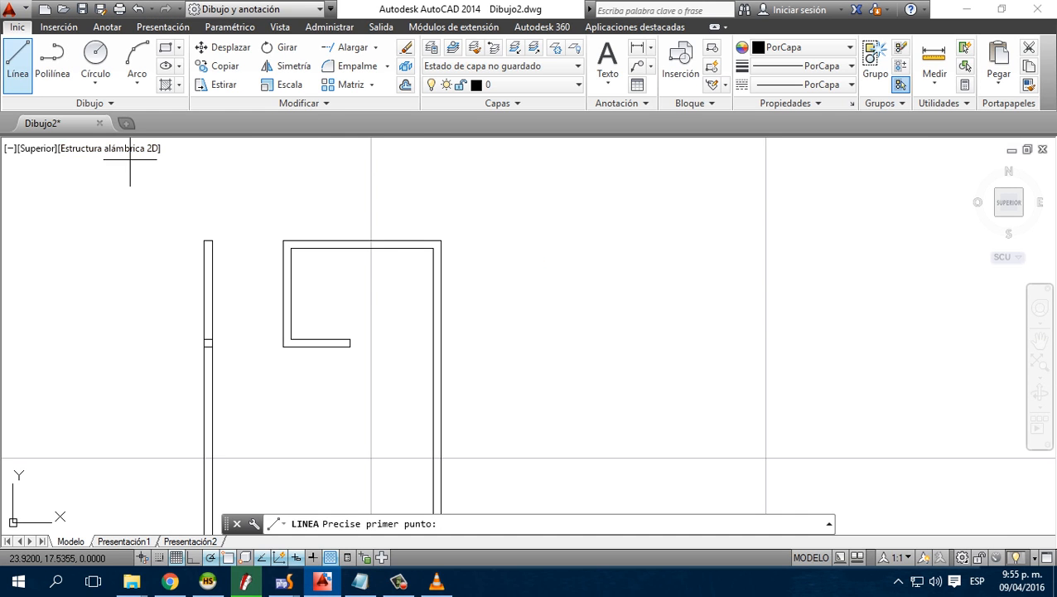
pyautogui.click(218, 238)
pyautogui.click(283, 239)
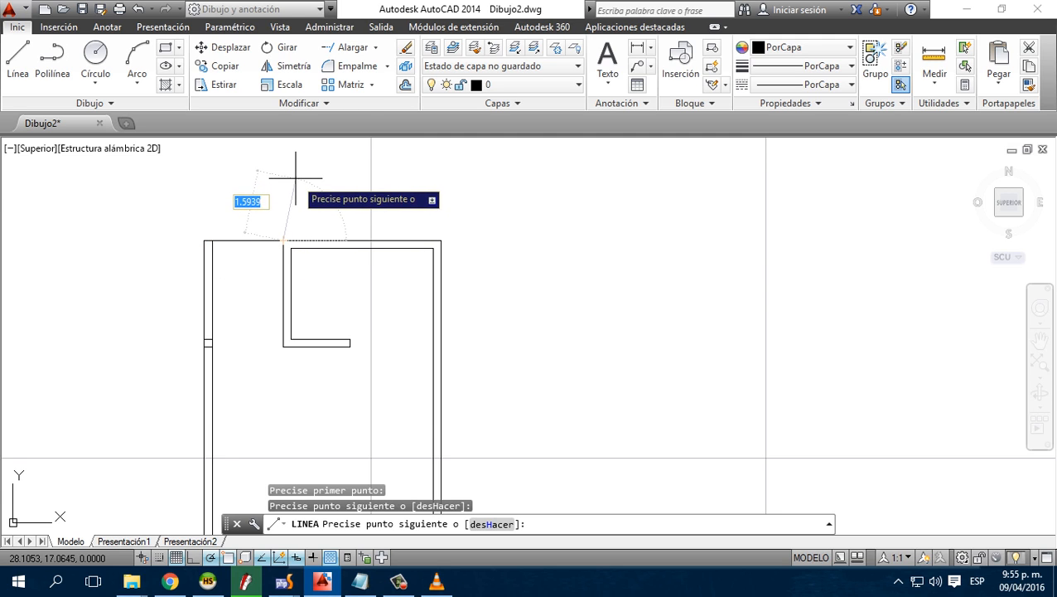
pyautogui.press('Escape')
# Fill the left, right, upper and lower walls and the partition with a GR_LINEAR gradient from blue to yellow
pyautogui.scroll(-4, 328, 340)
pyautogui.scroll(4, 324, 353)
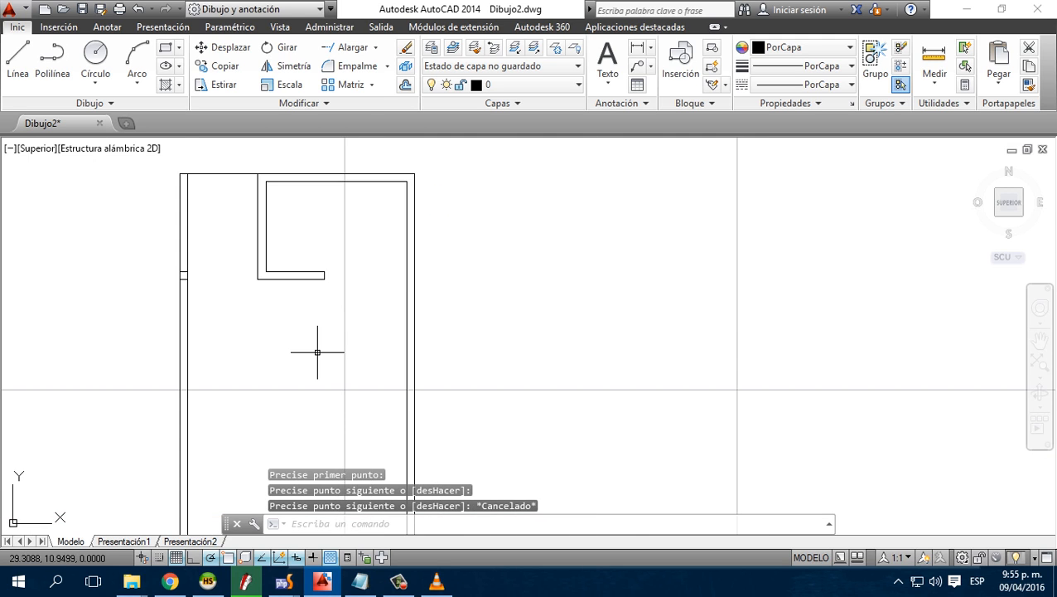
pyautogui.scroll(-2, 315, 352)
pyautogui.moveTo(317, 350); pyautogui.dragTo(307, 302, button='middle')
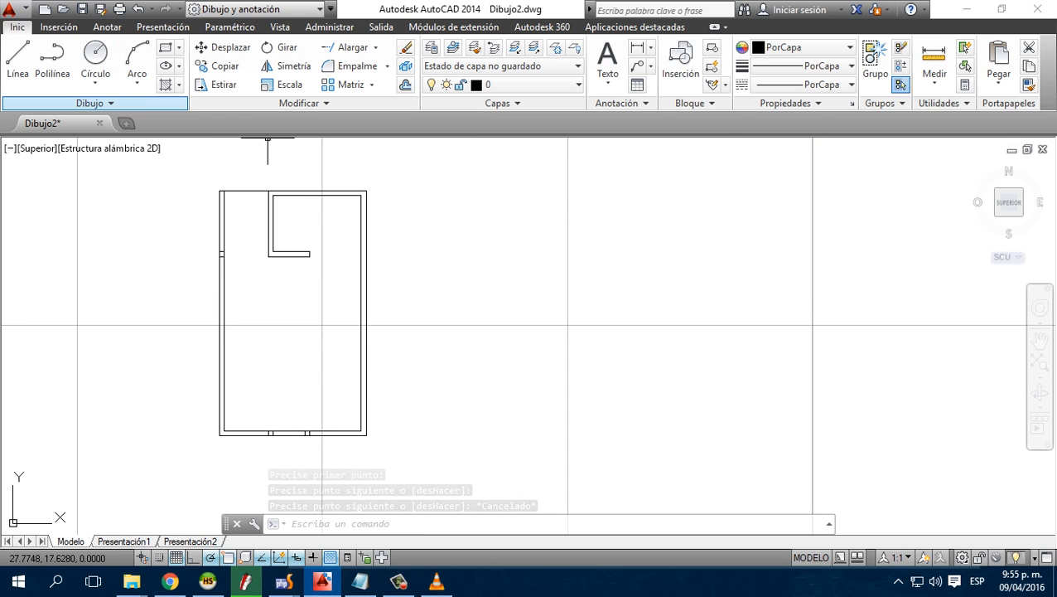
pyautogui.click(179, 85)
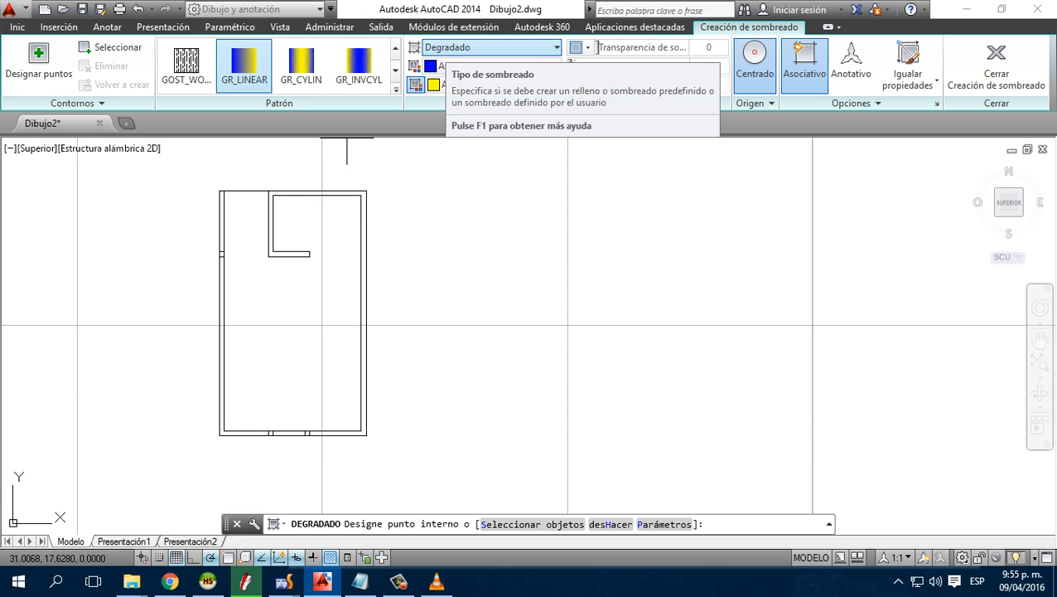
pyautogui.click(497, 48)
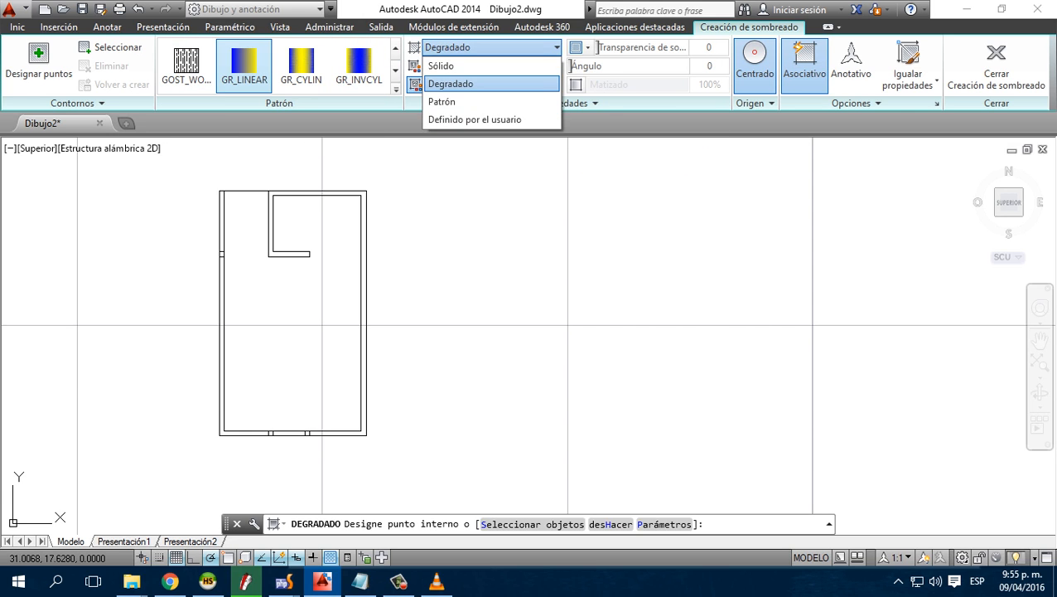
pyautogui.click(464, 66)
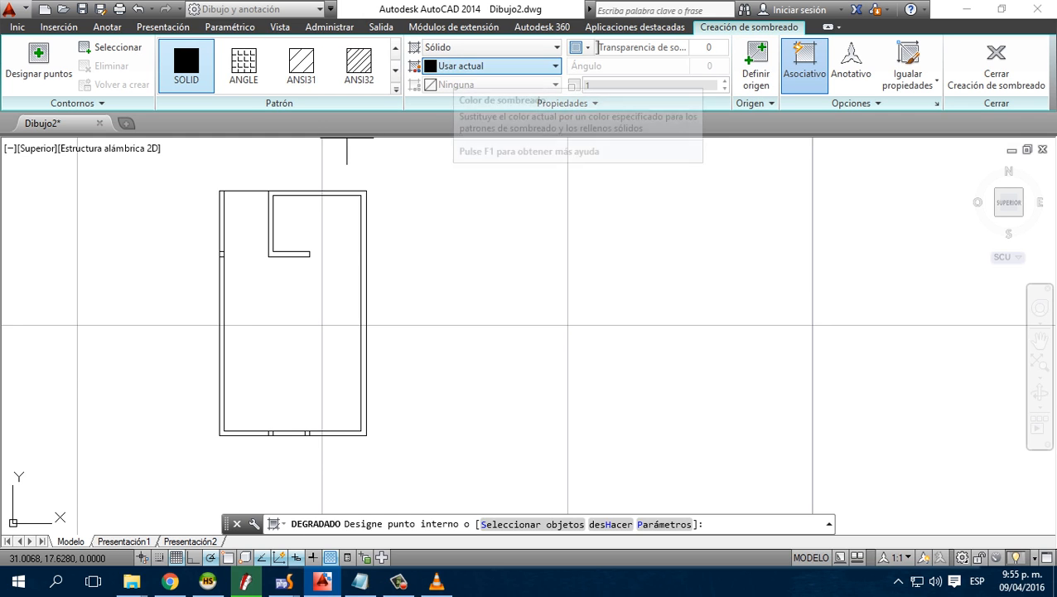
pyautogui.click(489, 48)
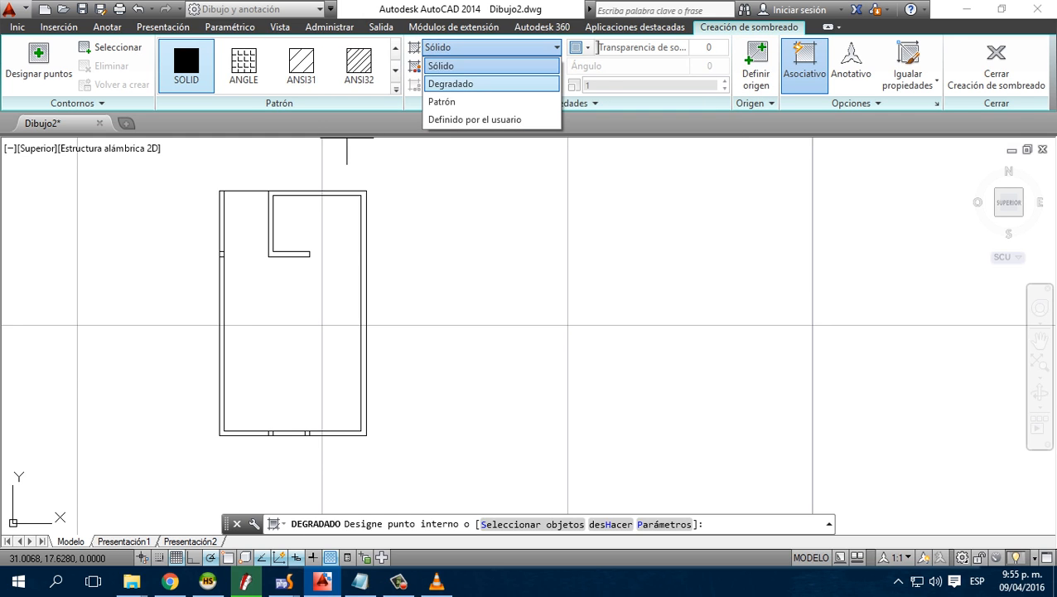
pyautogui.click(451, 84)
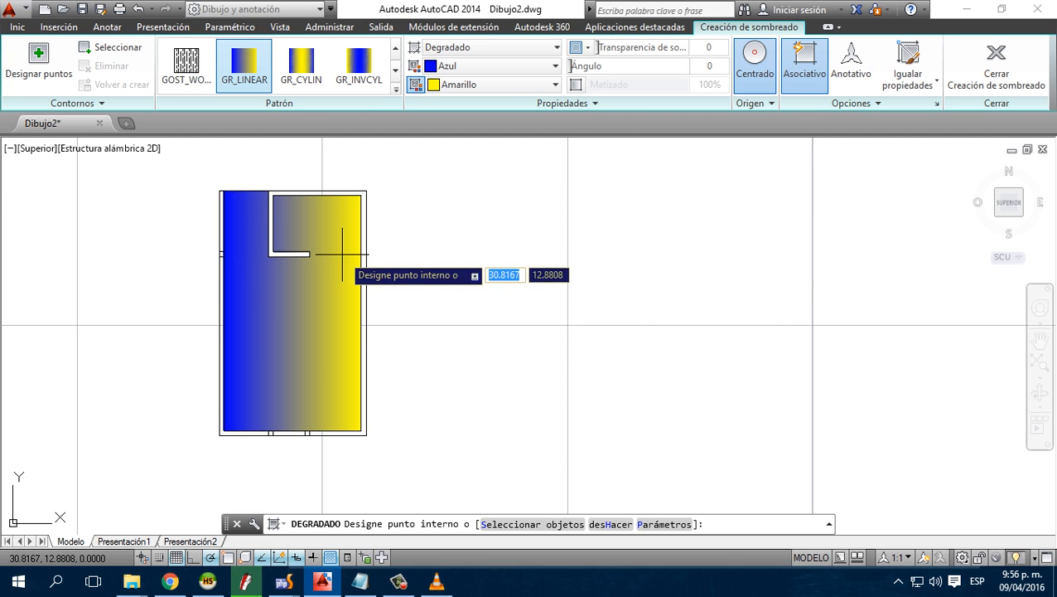
pyautogui.click(362, 211)
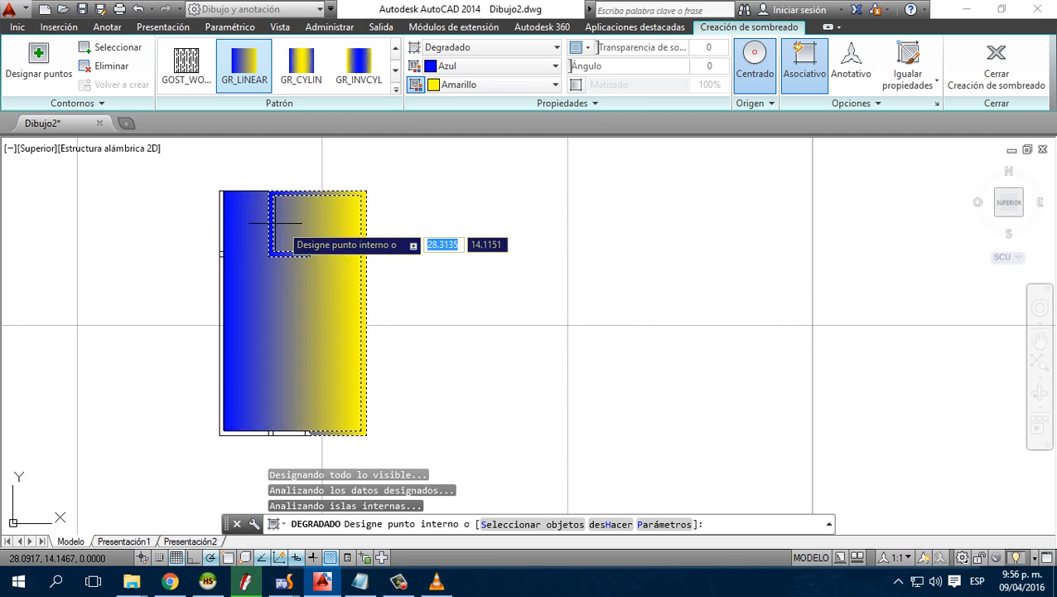
pyautogui.click(221, 213)
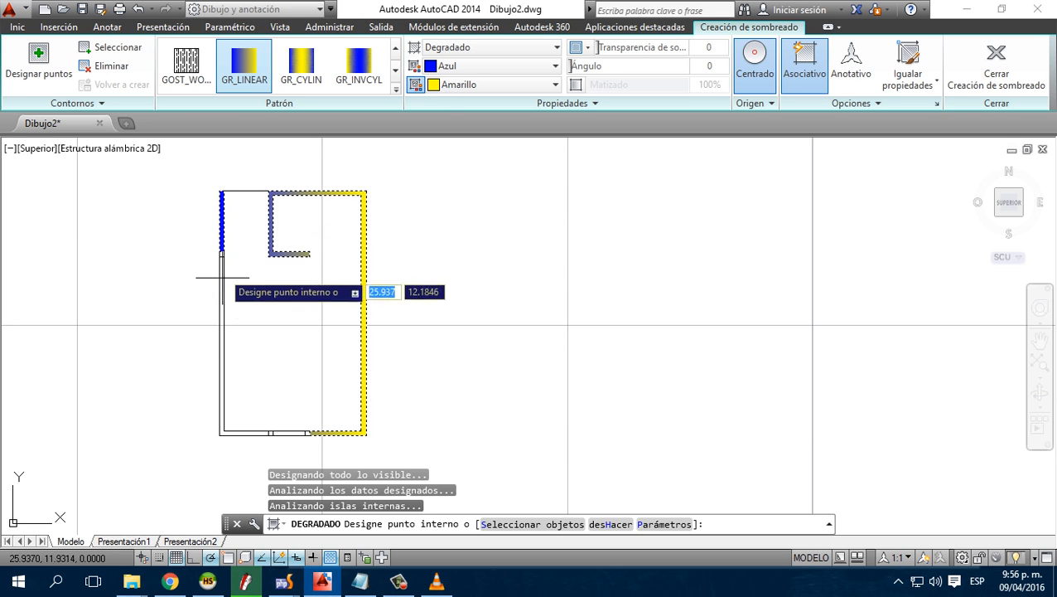
pyautogui.click(222, 309)
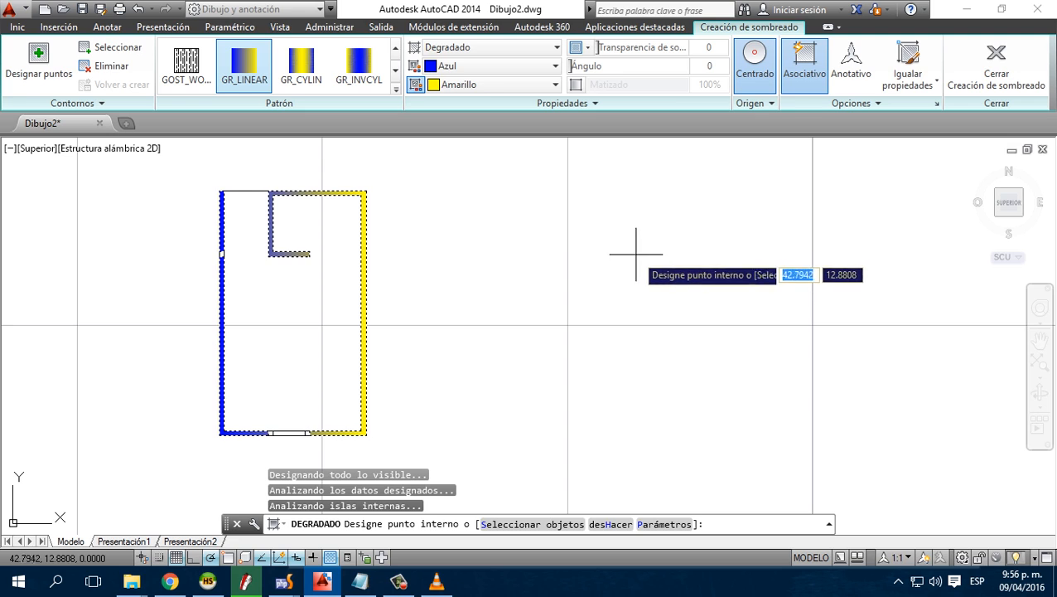
# Change the wall fill to a solid hatch coloured green (Verde) and finish the hatch
pyautogui.click(489, 47)
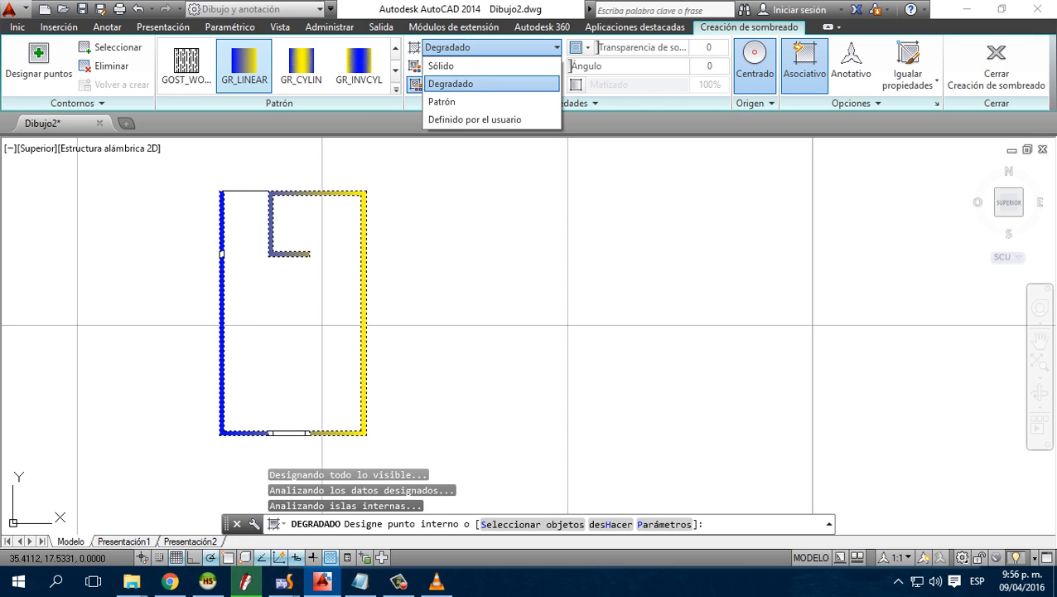
pyautogui.click(441, 65)
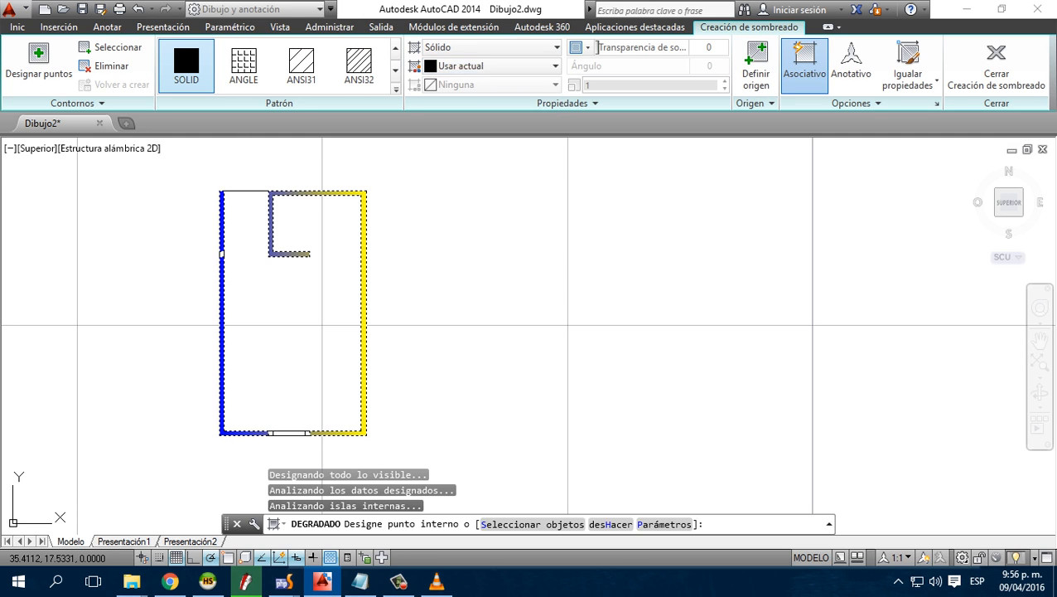
pyautogui.click(489, 66)
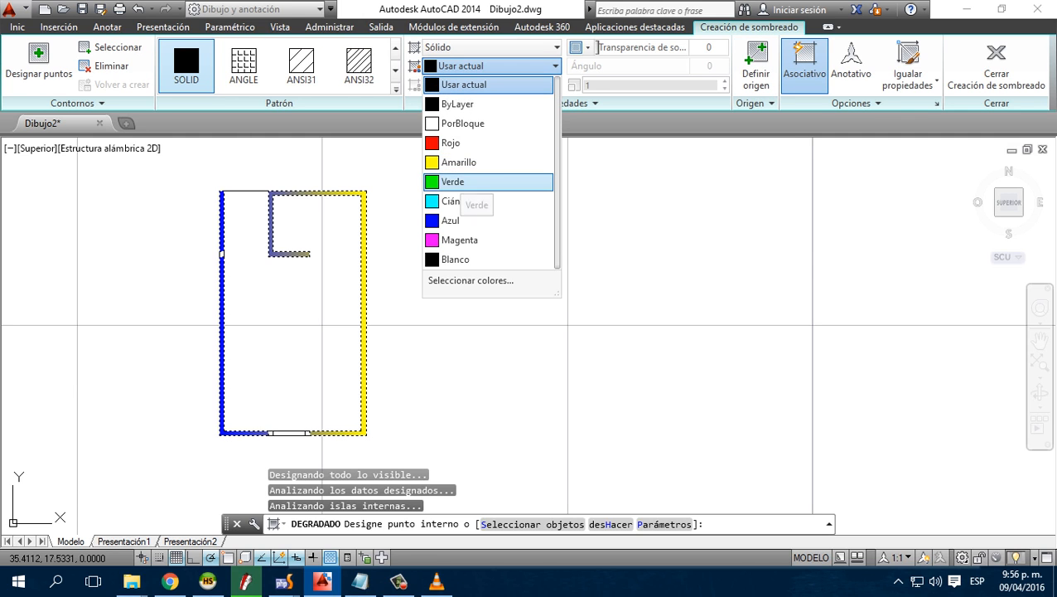
pyautogui.click(460, 182)
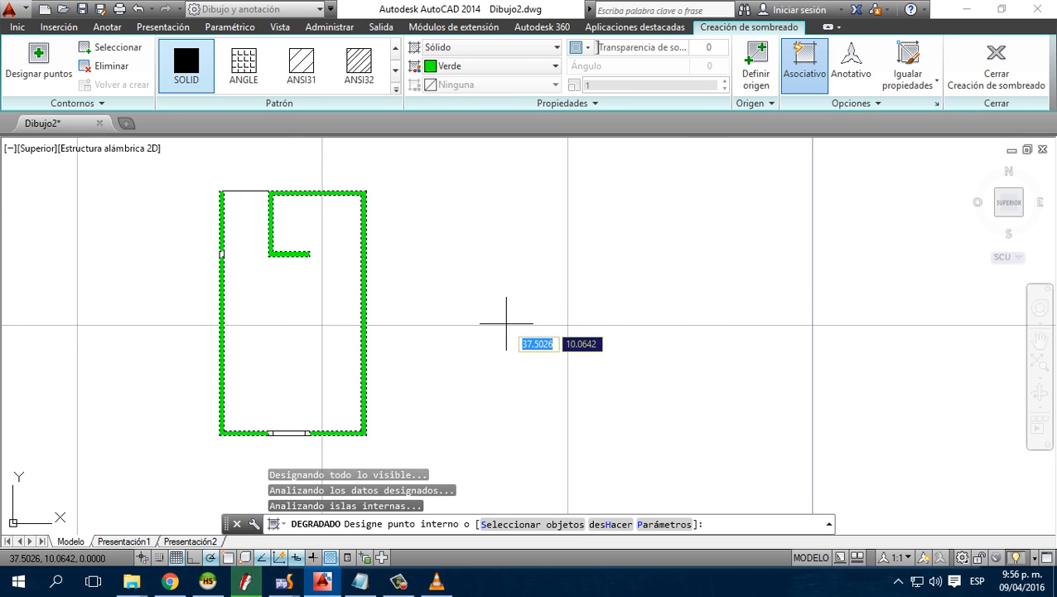
pyautogui.press('Escape')
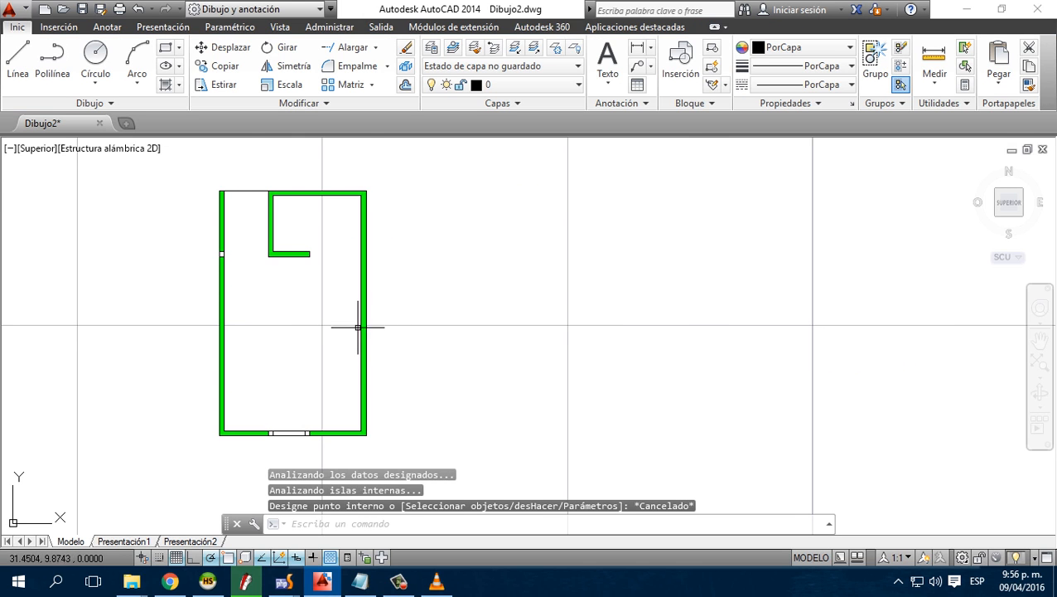
# Delete the green solid hatch from the walls
pyautogui.scroll(2, 363, 304)
pyautogui.scroll(2, 380, 247)
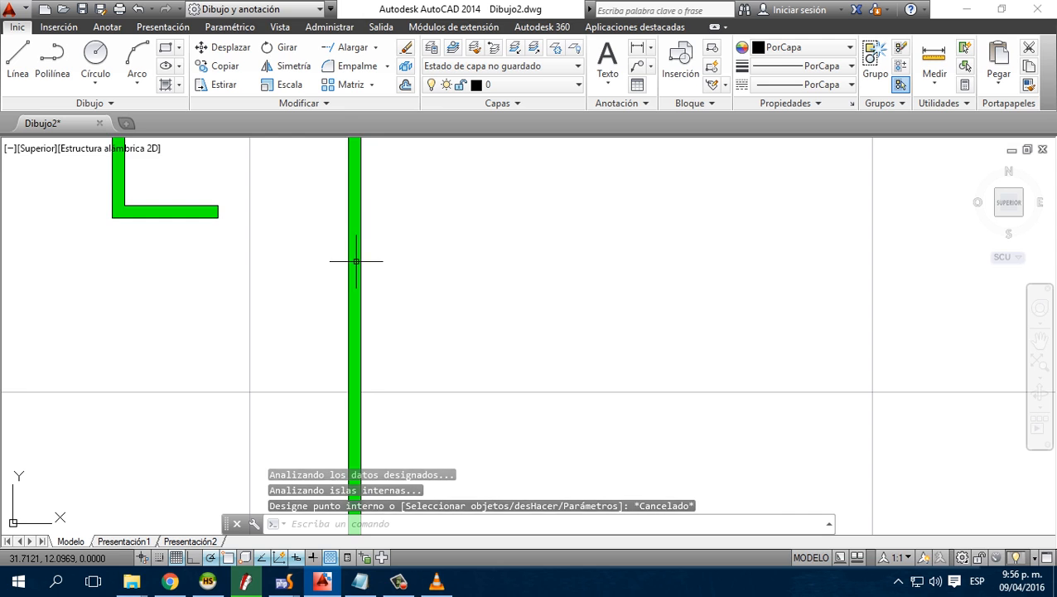
pyautogui.click(355, 262)
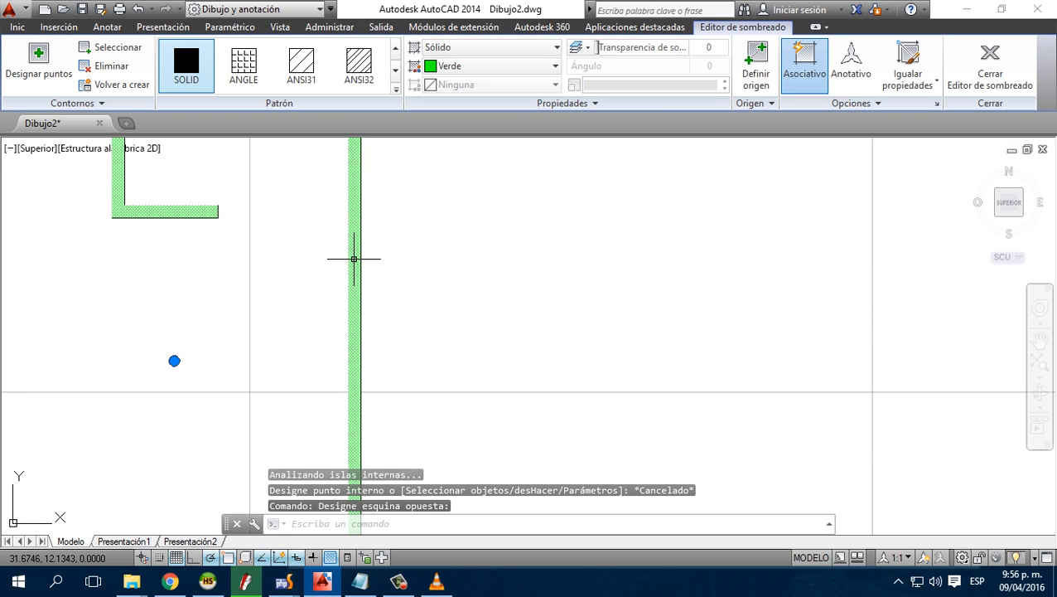
pyautogui.scroll(-4, 357, 260)
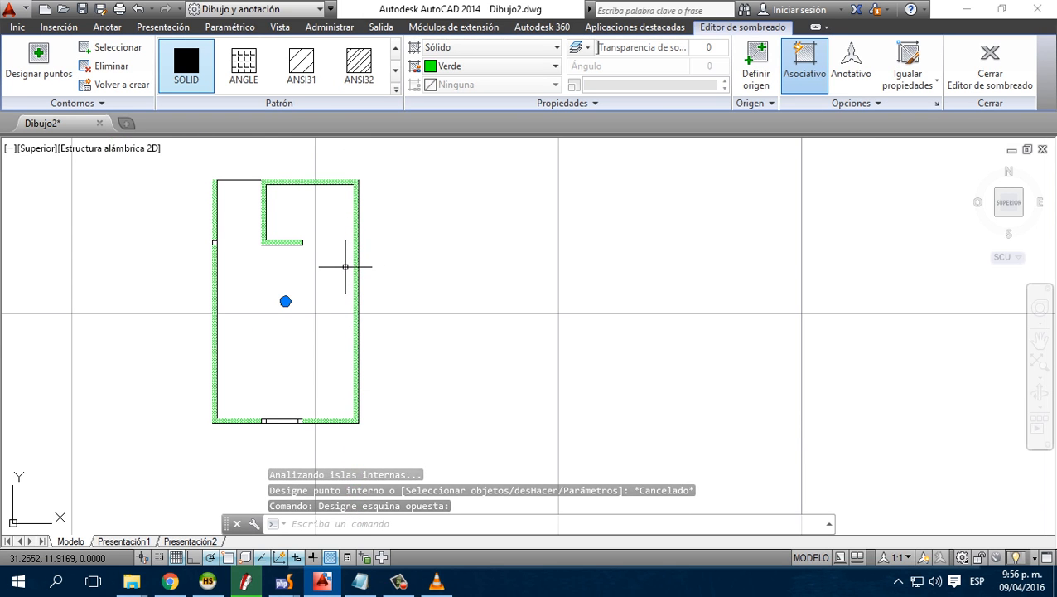
pyautogui.press('Delete')
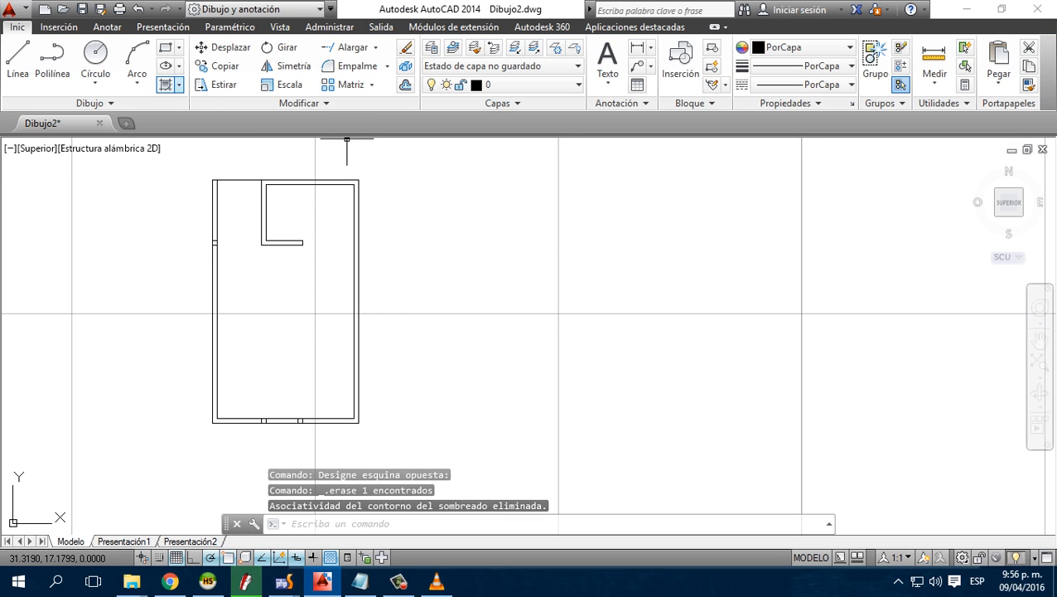
# Fill all the walls and the partition with a solid hatch coloured cyan (Cián) and finish the hatch
pyautogui.click(178, 85)
pyautogui.click(207, 139)
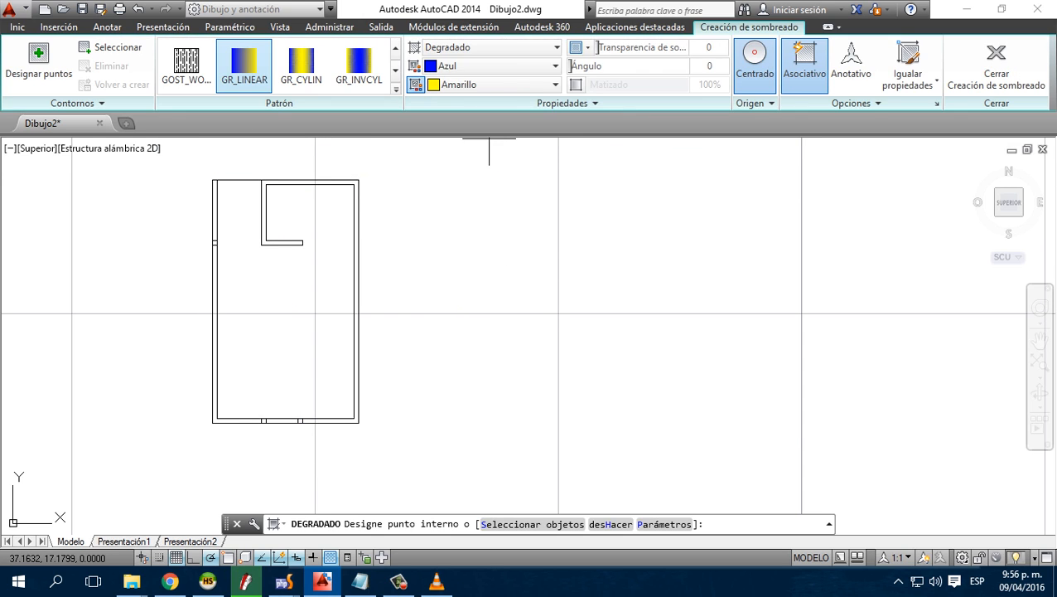
pyautogui.click(489, 47)
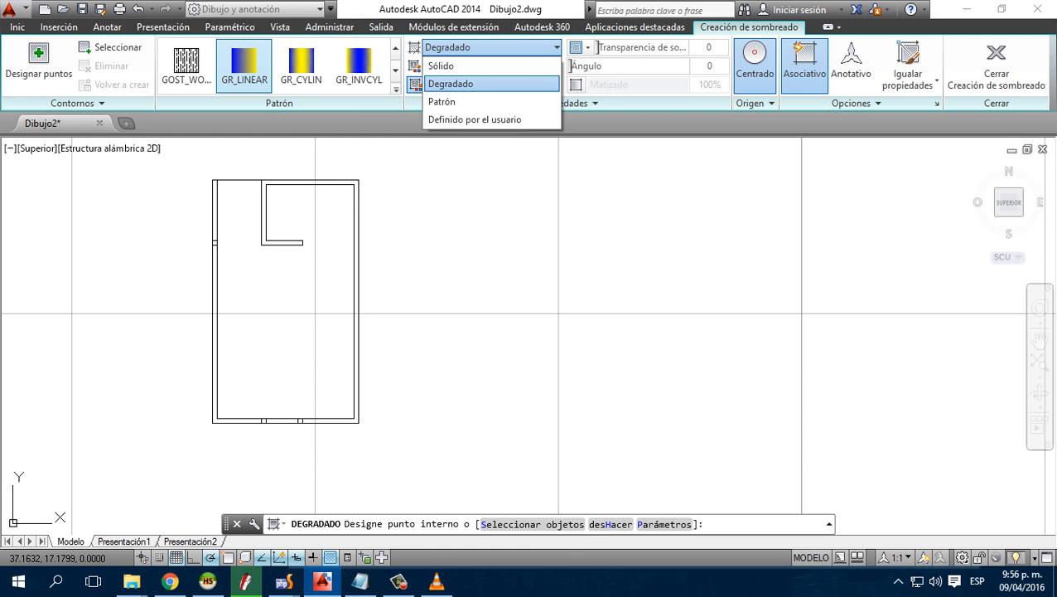
pyautogui.click(447, 65)
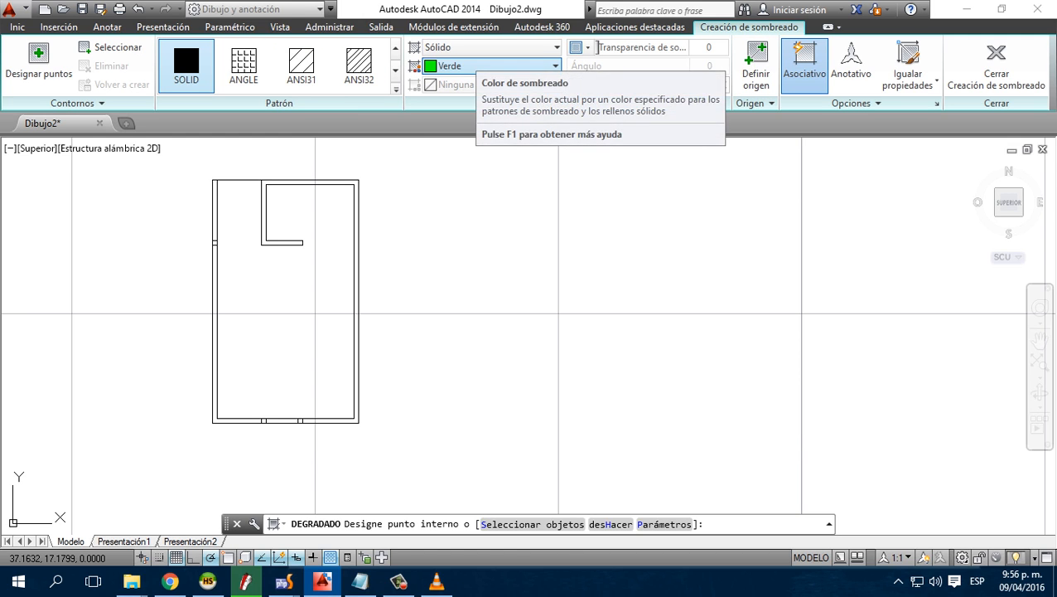
pyautogui.click(464, 66)
pyautogui.click(452, 201)
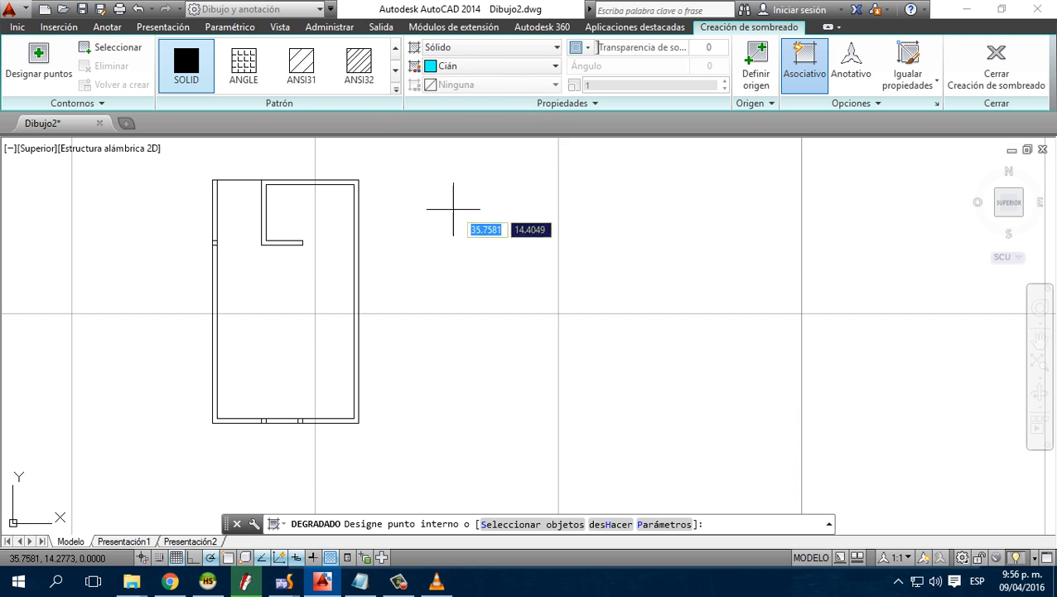
pyautogui.click(355, 256)
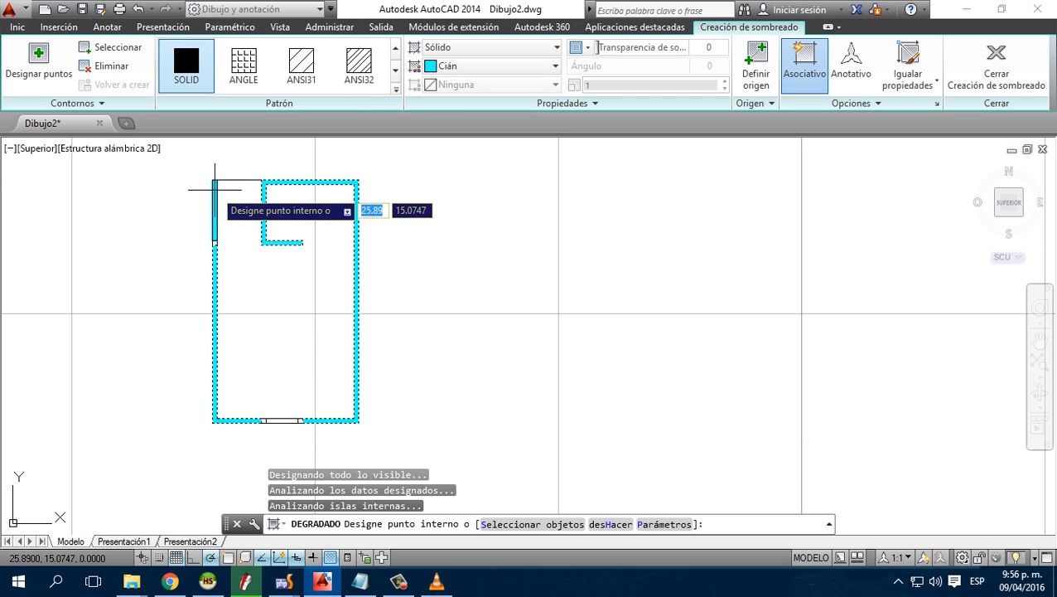
pyautogui.press('Escape')
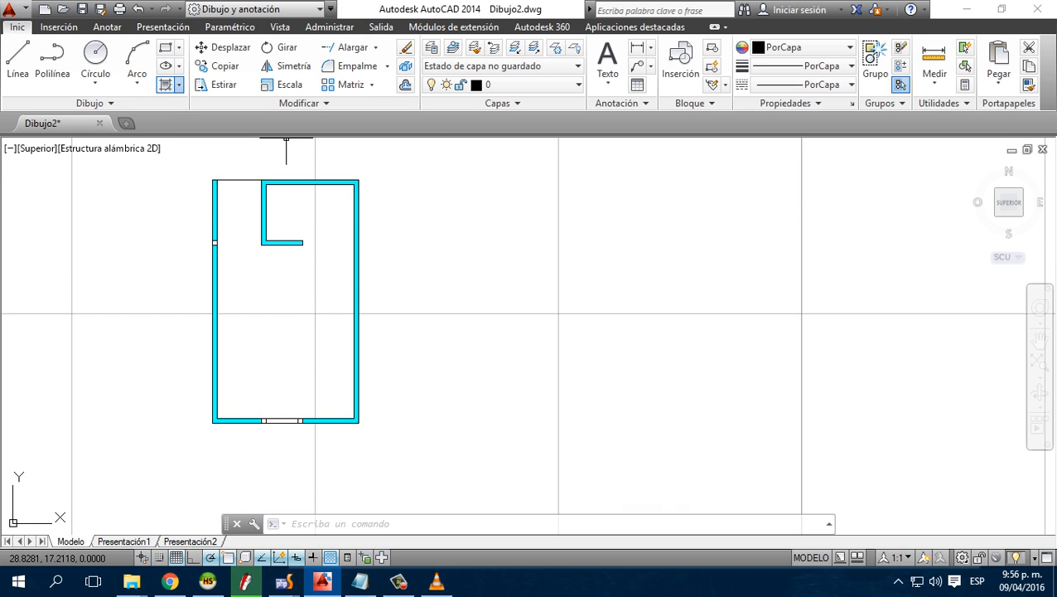
# Hatch the floor area inside the walls with the HONEY pattern coloured red (Rojo)
pyautogui.click(178, 85)
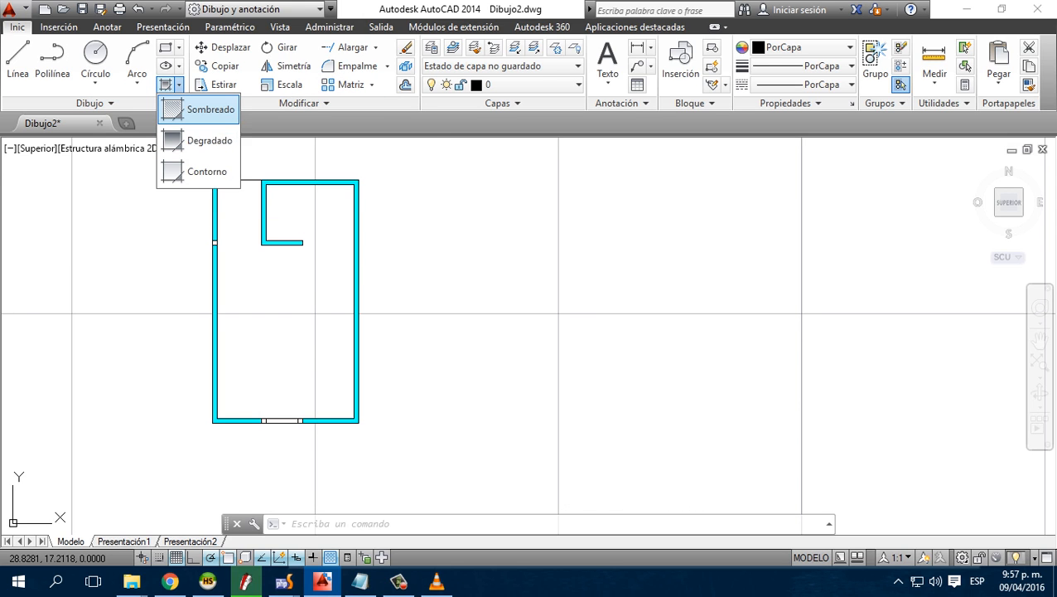
pyautogui.click(199, 109)
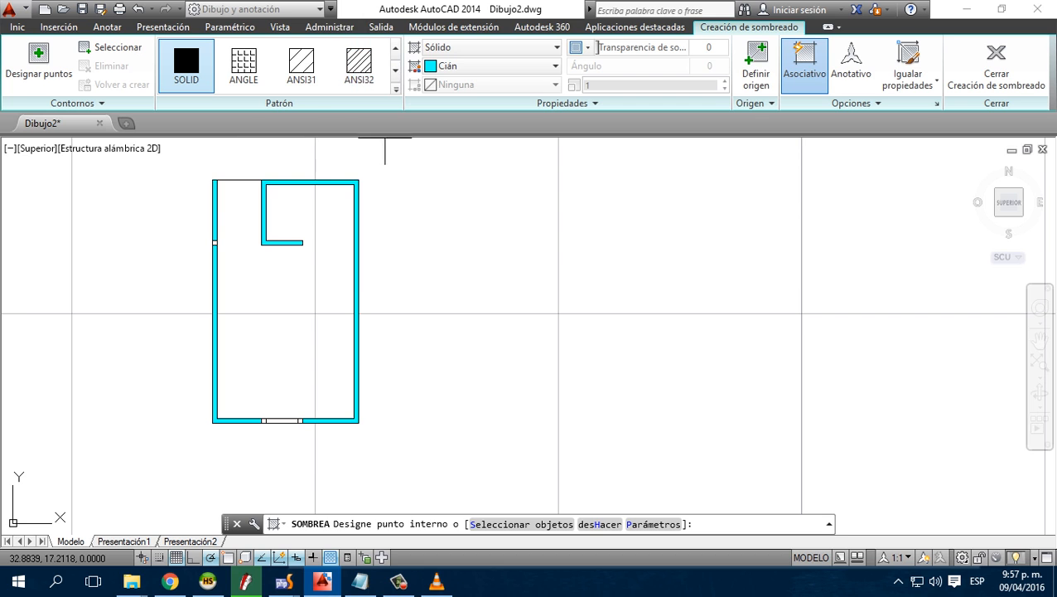
pyautogui.click(395, 88)
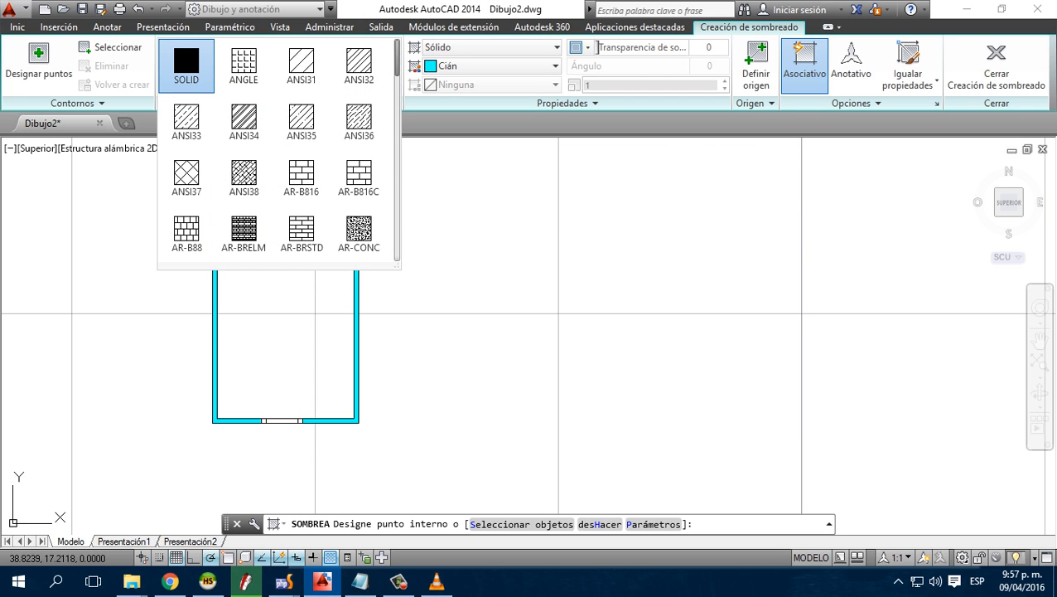
pyautogui.scroll(-8, 279, 149)
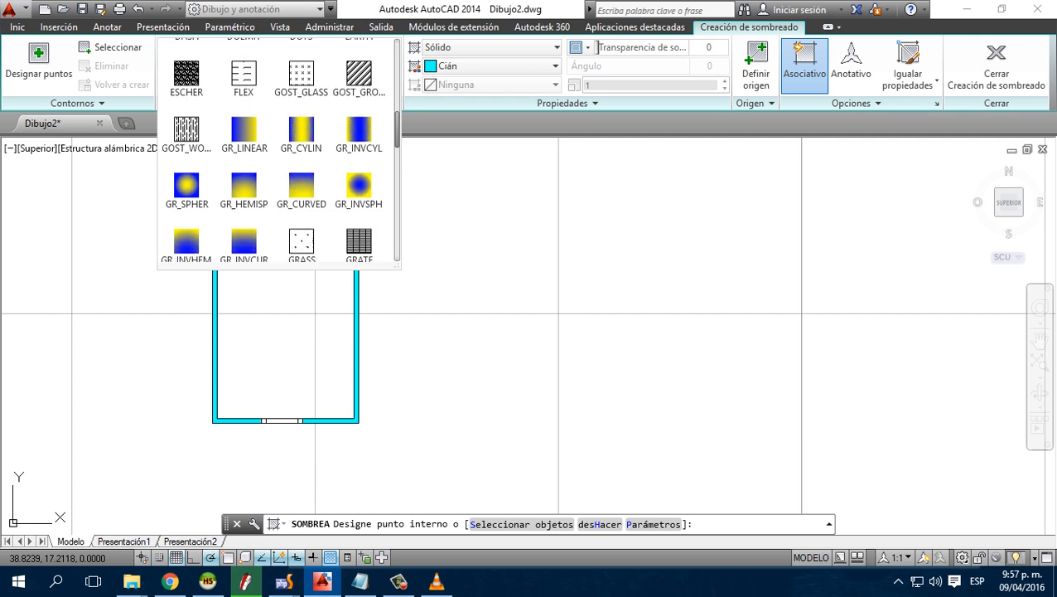
pyautogui.scroll(-3, 359, 159)
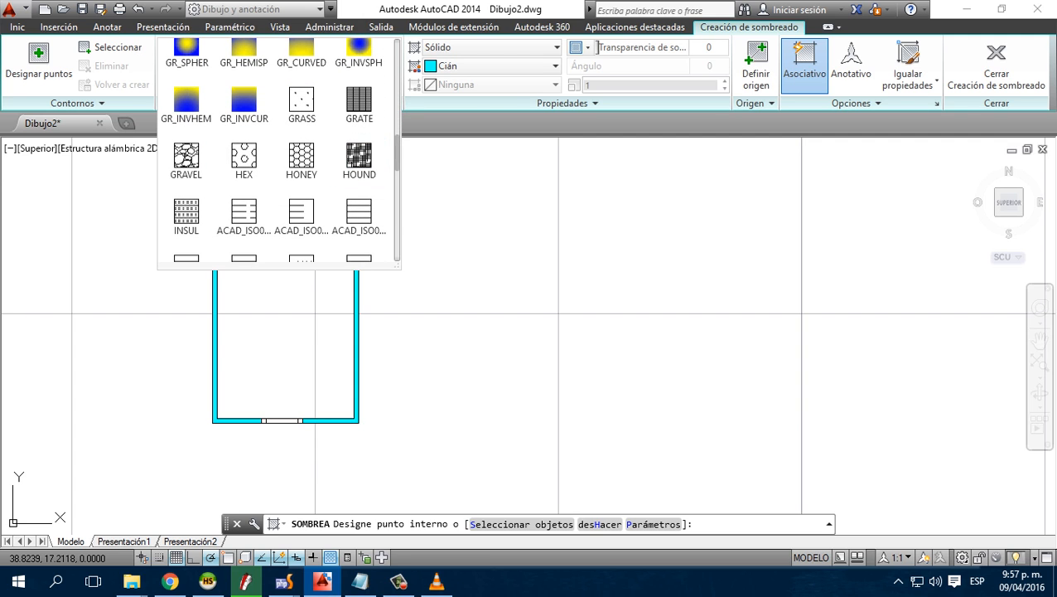
pyautogui.click(302, 163)
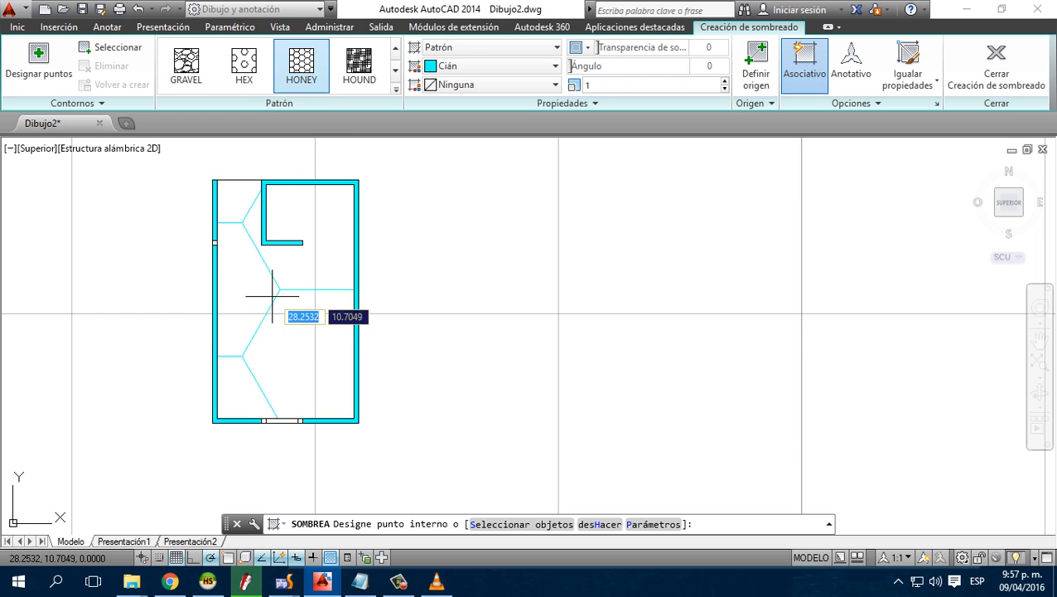
pyautogui.click(489, 65)
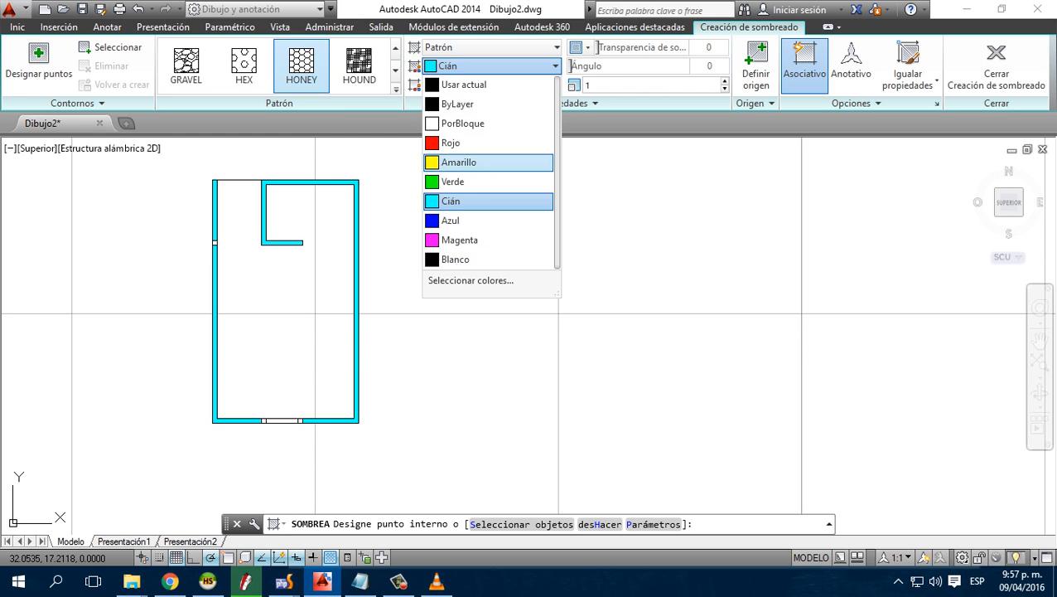
pyautogui.click(451, 143)
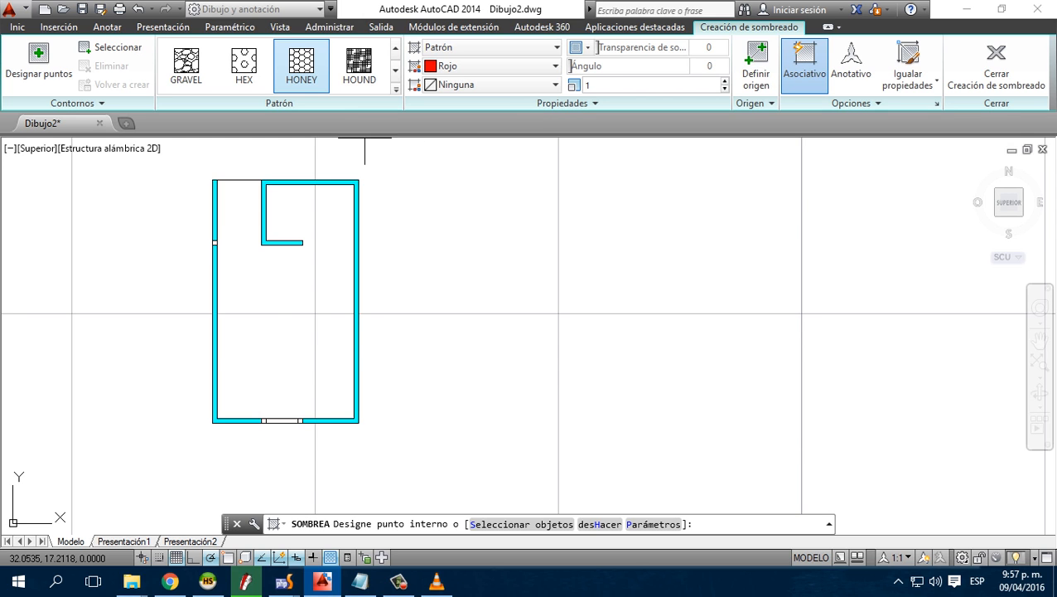
pyautogui.click(283, 304)
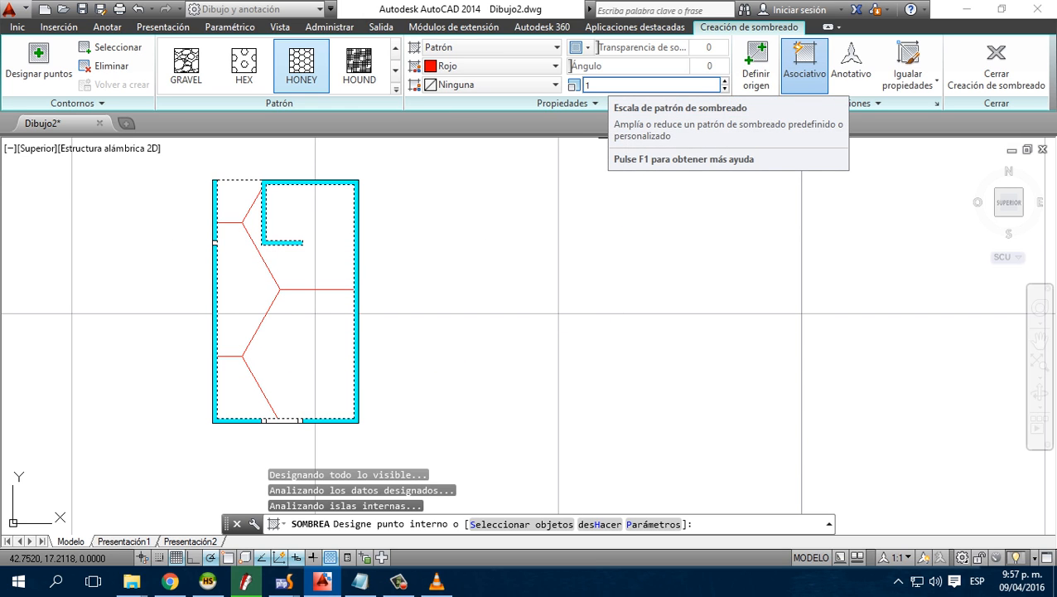
# Reduce the floor hatch's pattern scale first to 0.5 and finally to 0.2, and finish the hatch
pyautogui.click(609, 85)
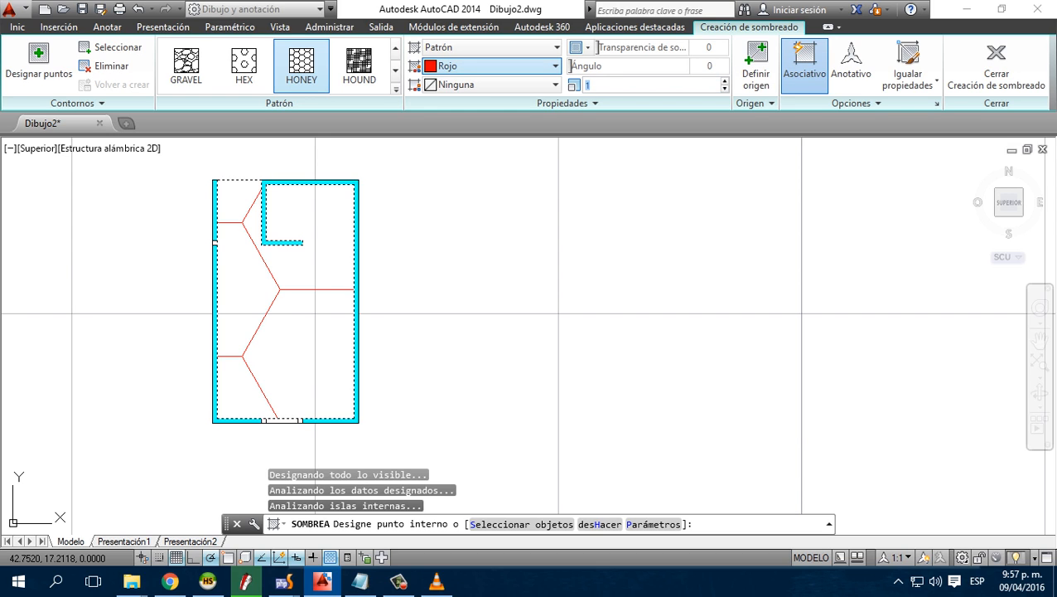
pyautogui.press('Return')
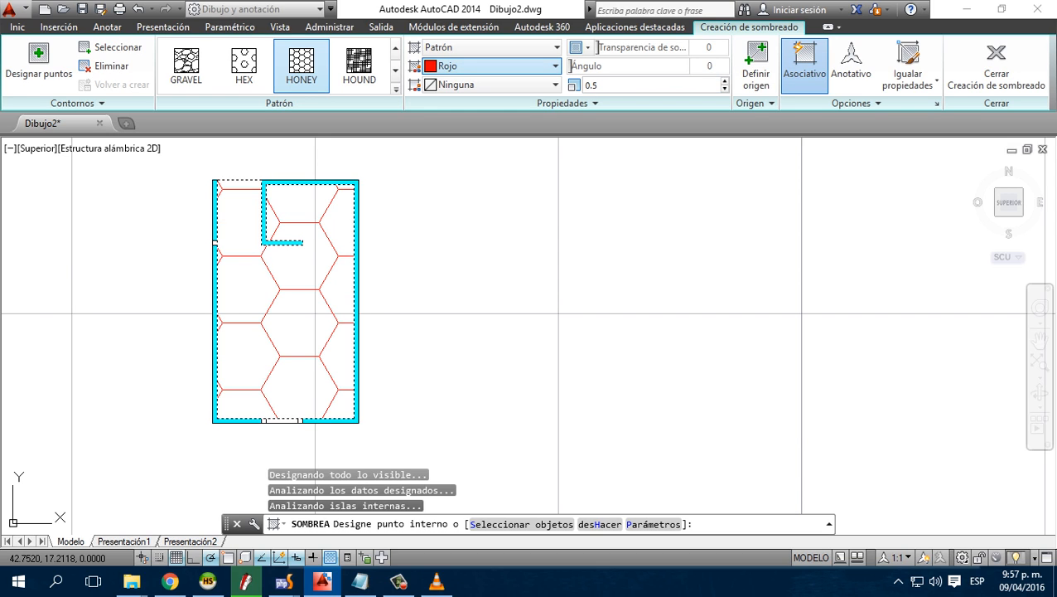
pyautogui.moveTo(602, 85); pyautogui.dragTo(553, 84)
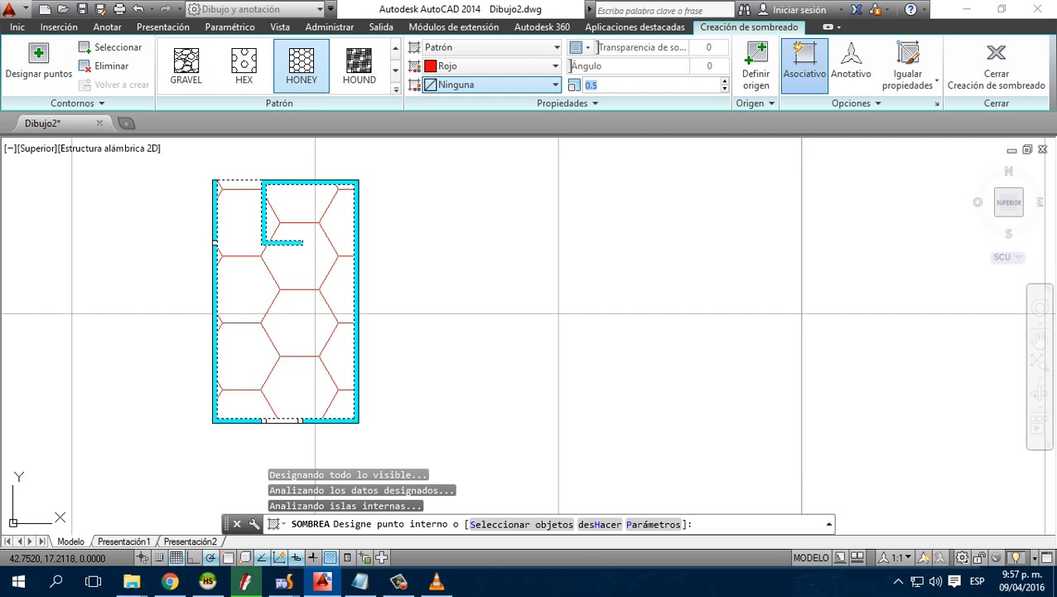
pyautogui.press('Return')
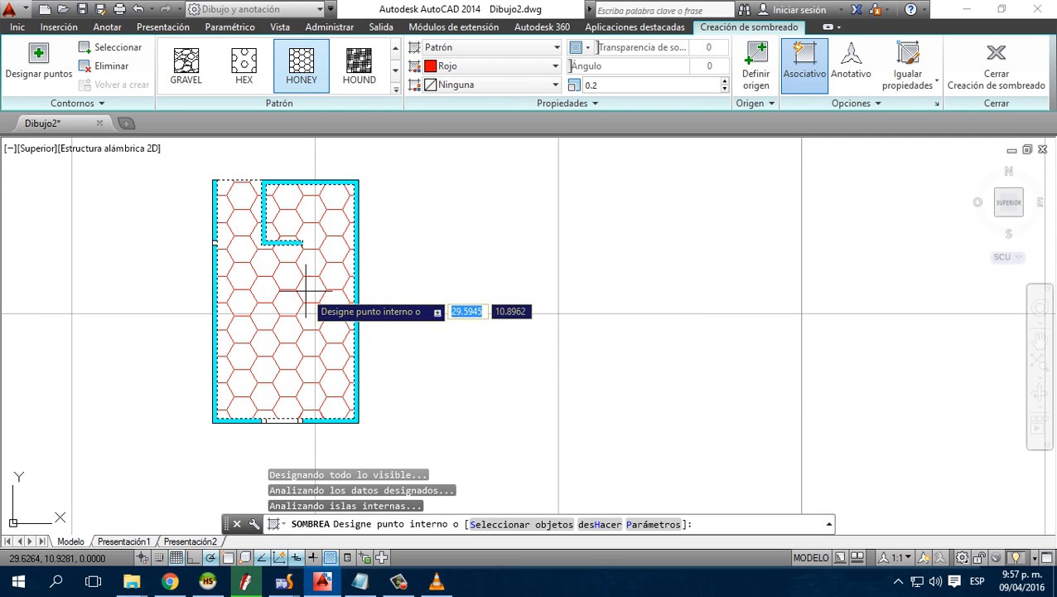
pyautogui.press('Escape')
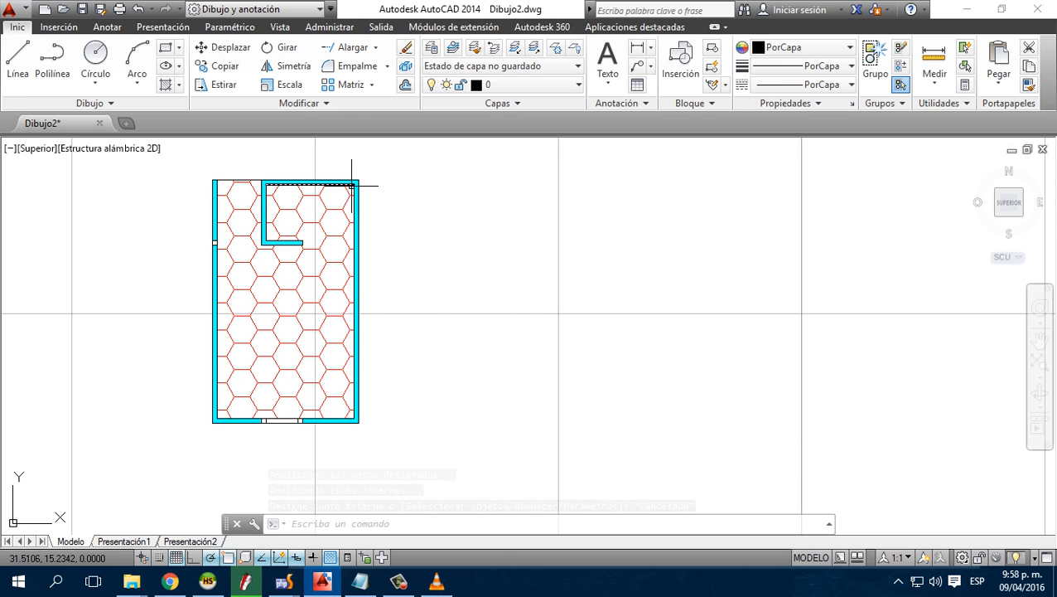
# Draw a 10 by 10 square with the Rectangle command in the empty space to the right of the plan
pyautogui.moveTo(596, 266); pyautogui.dragTo(518, 272, button='middle')
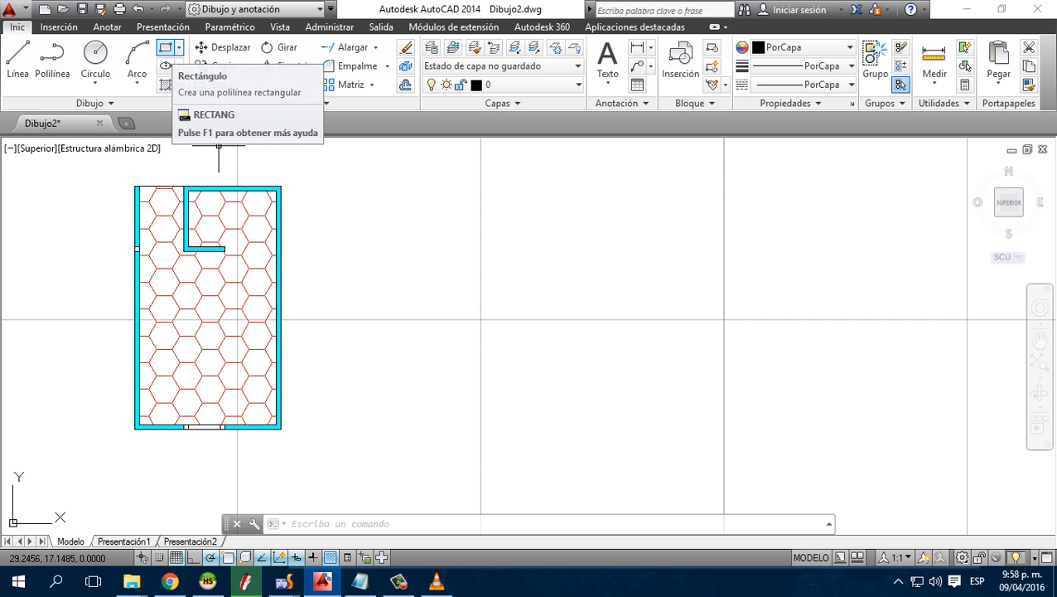
pyautogui.click(165, 47)
pyautogui.click(478, 227)
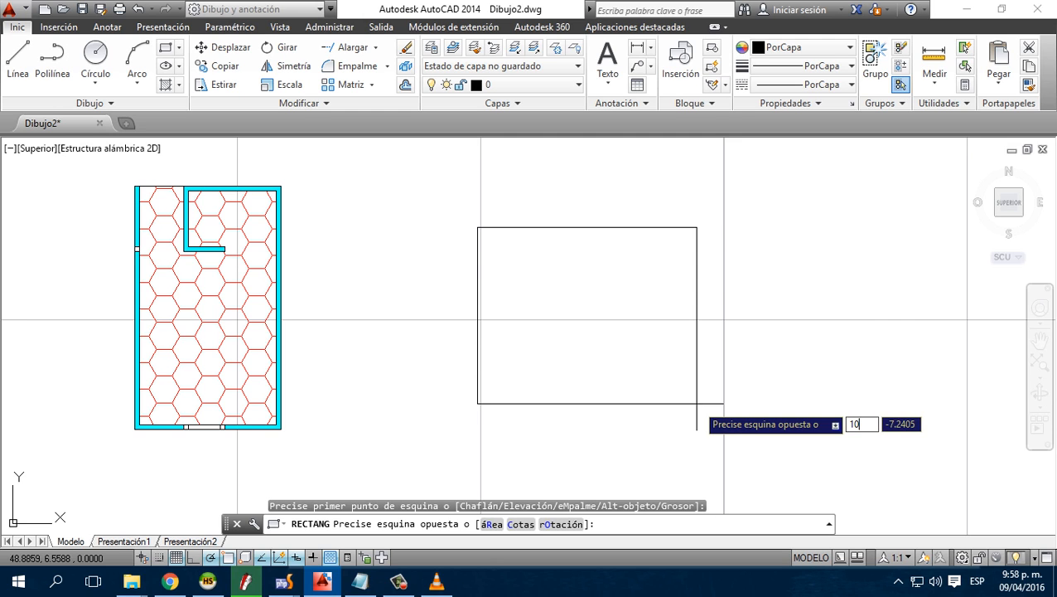
pyautogui.write('10')
pyautogui.press('Tab')
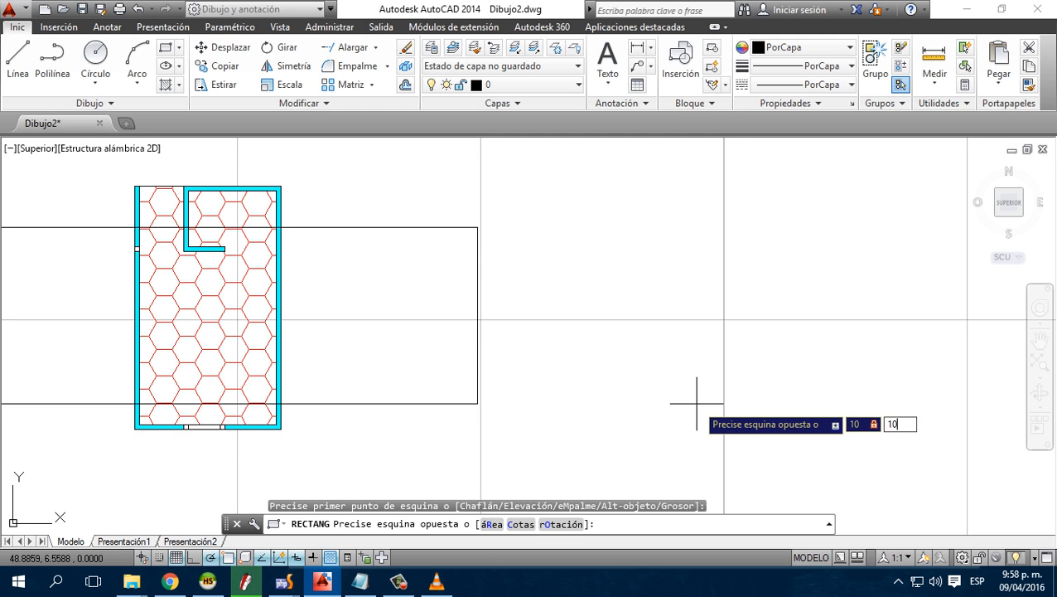
pyautogui.press('Return')
# Fillet the square's upper right corner with a radius of 2
pyautogui.moveTo(688, 236)
pyautogui.mouseDown(button='middle')
pyautogui.moveTo(604, 361)
pyautogui.moveTo(510, 466)
pyautogui.moveTo(486, 356)
pyautogui.moveTo(467, 406)
pyautogui.mouseUp(button='middle')
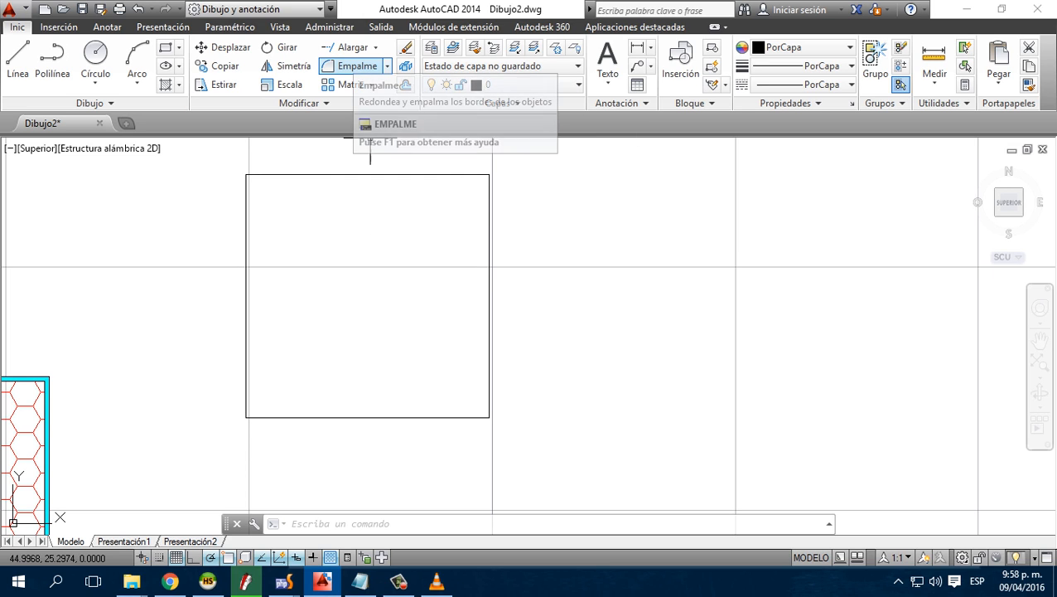
pyautogui.click(356, 67)
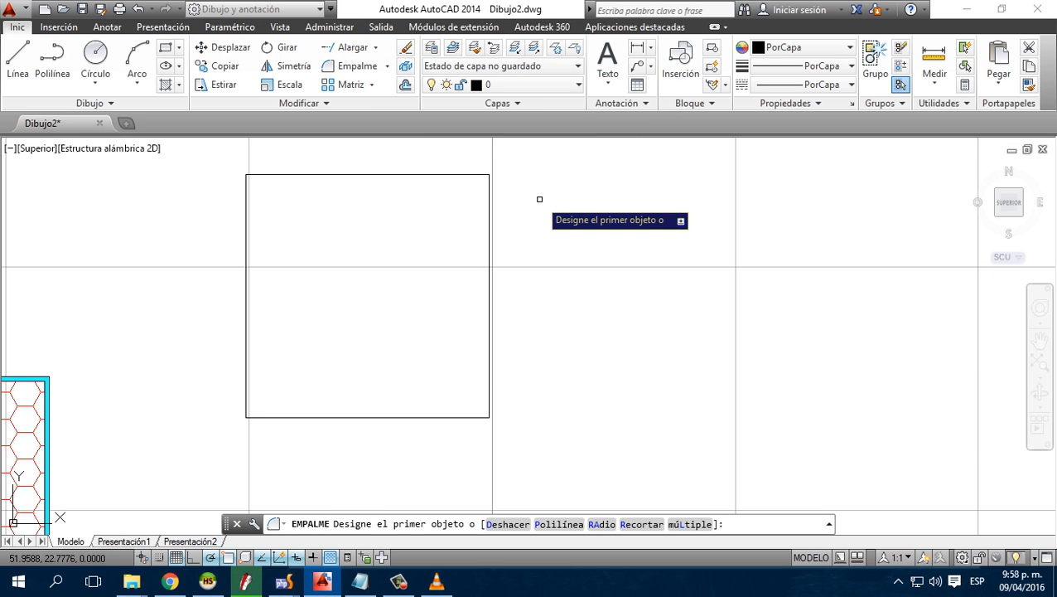
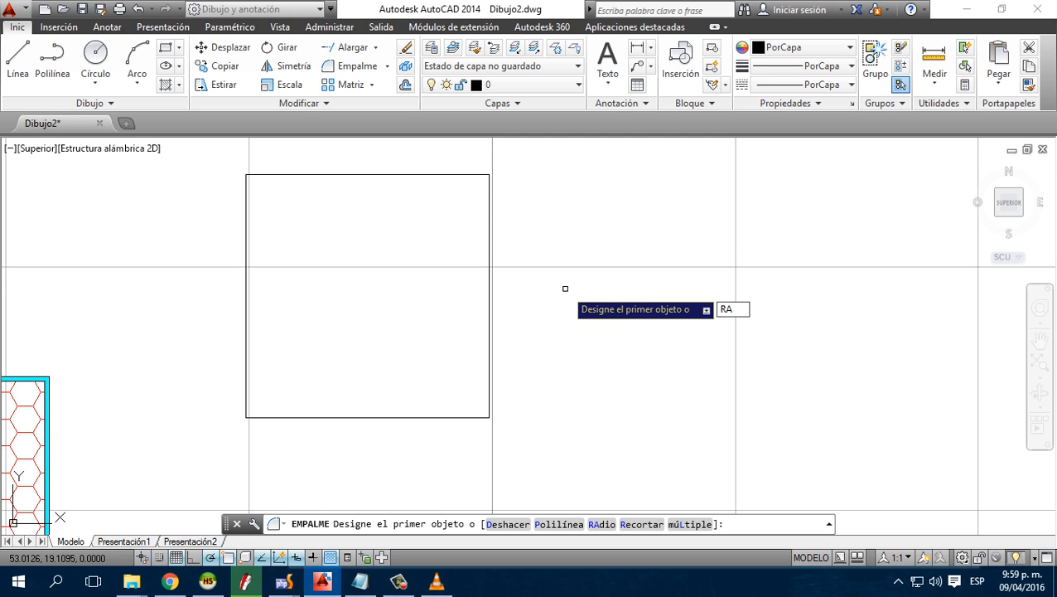
pyautogui.press('Return')
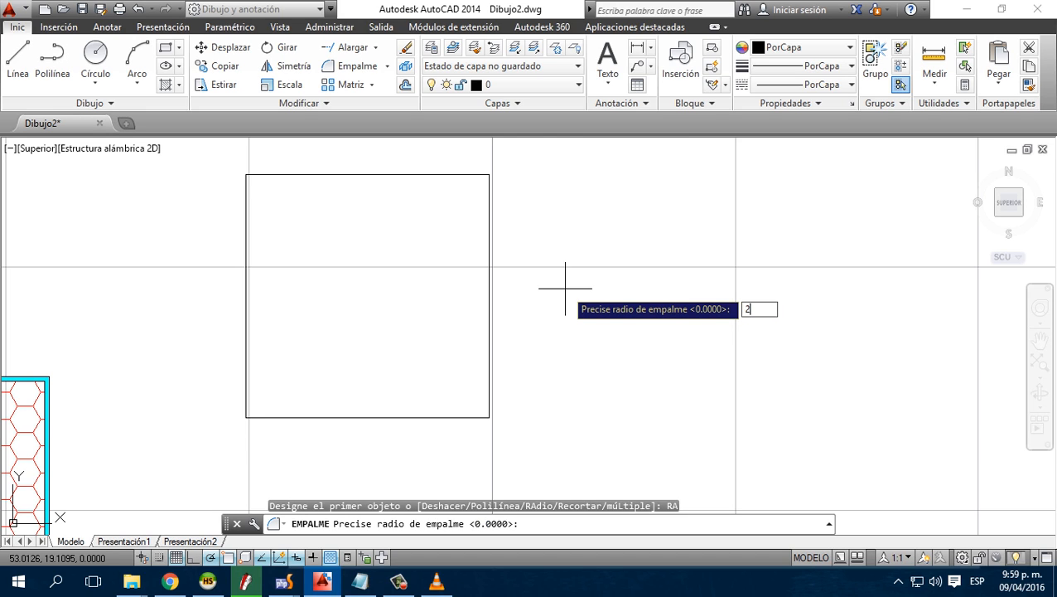
pyautogui.press('Return')
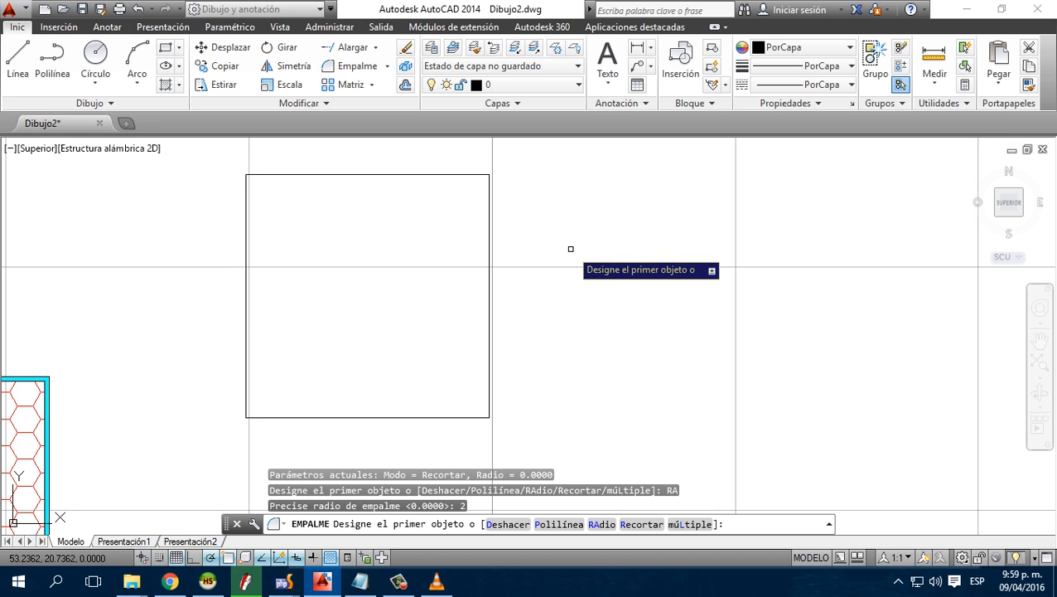
pyautogui.click(457, 174)
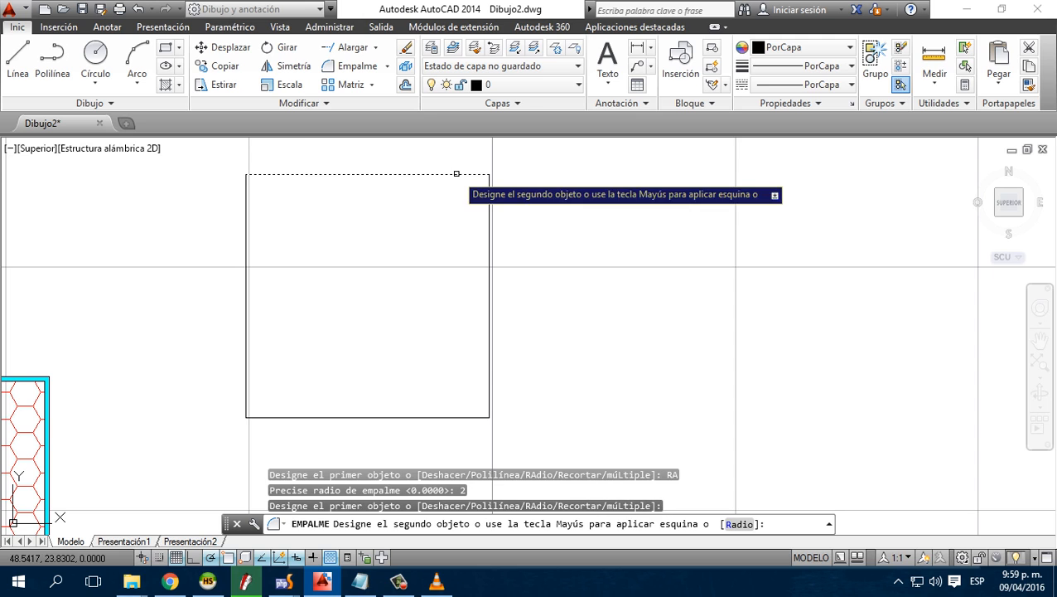
pyautogui.click(490, 212)
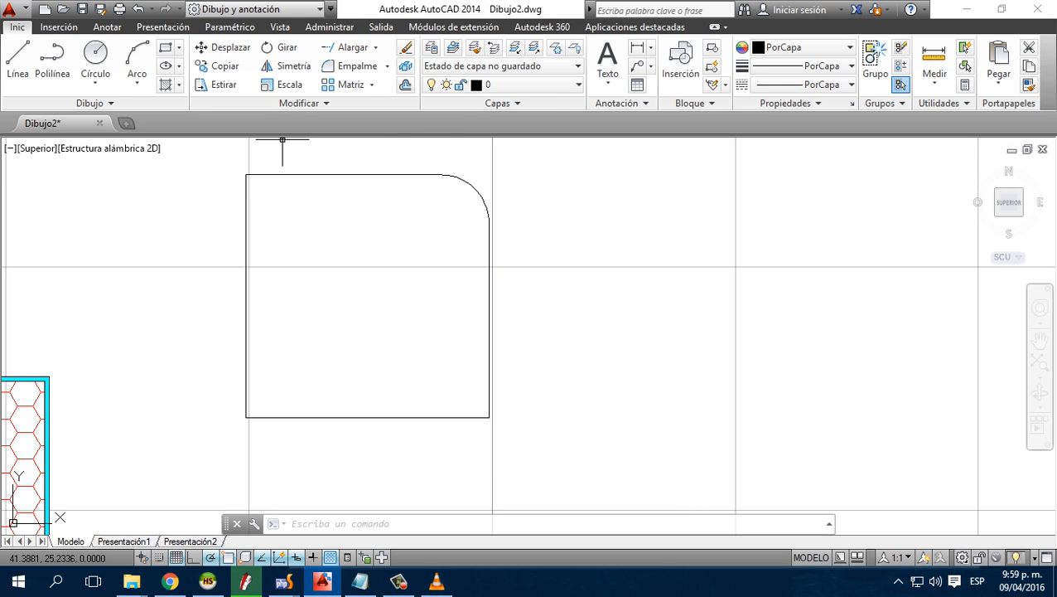
# Add a linear dimension to the square's left side, placing the dimension line outside to the left
pyautogui.click(107, 26)
pyautogui.click(287, 57)
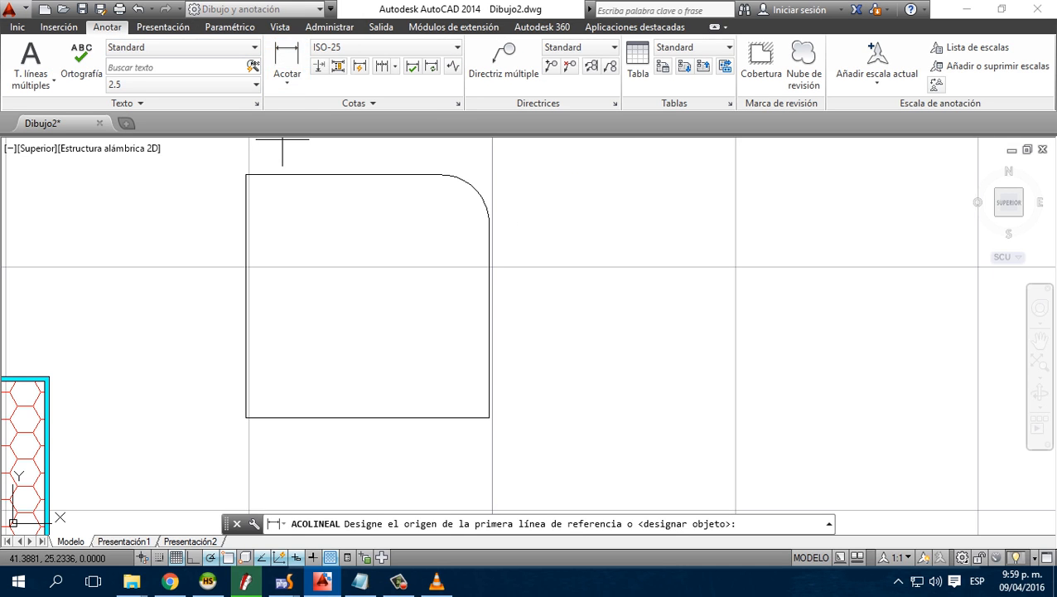
pyautogui.click(245, 174)
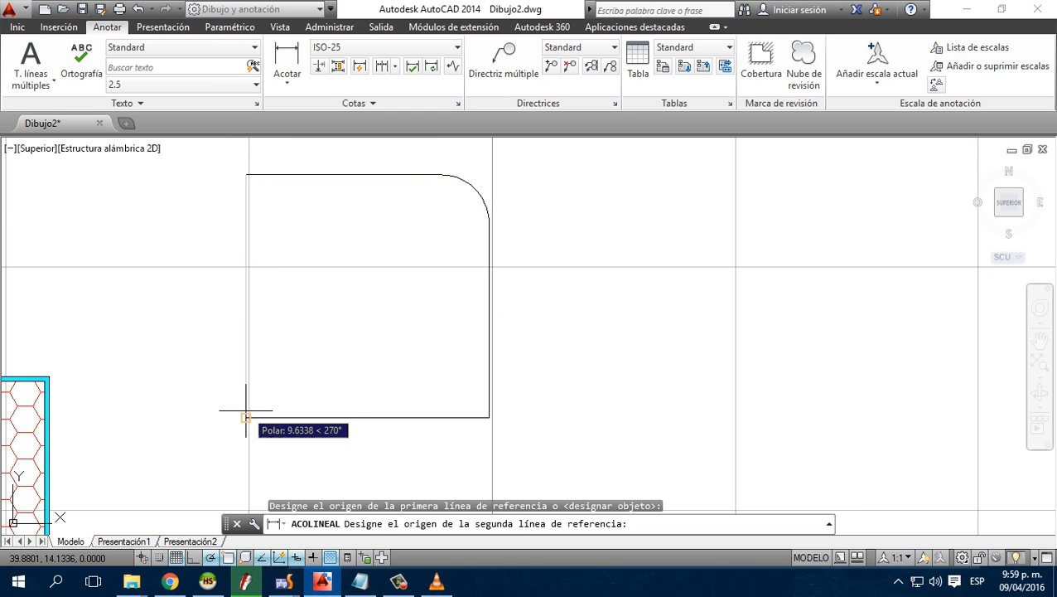
pyautogui.click(245, 417)
pyautogui.click(182, 411)
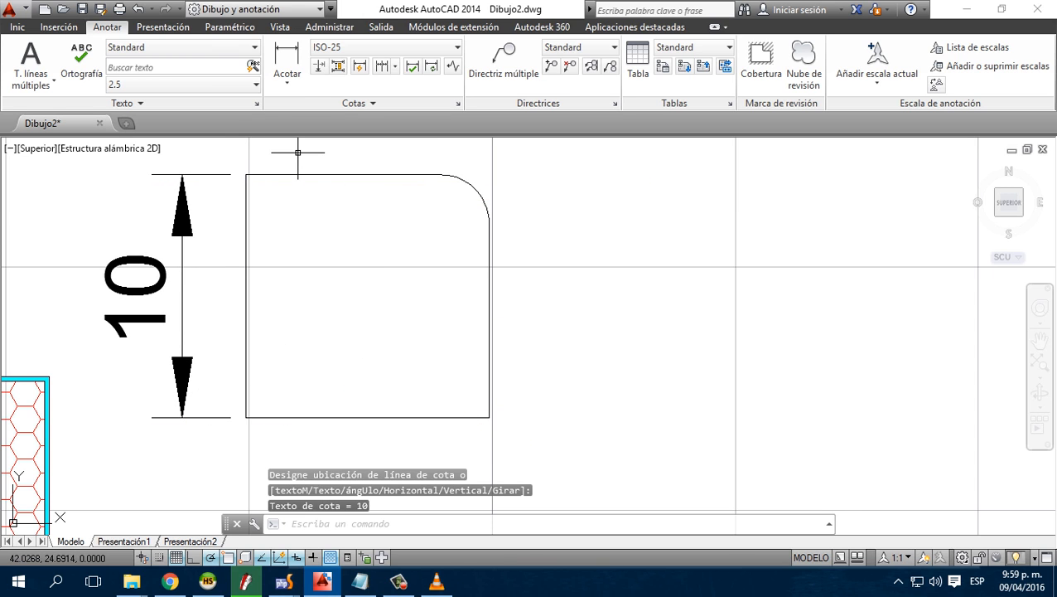
# Add a linear dimension along the square's bottom side, placing the dimension line below the square
pyautogui.click(286, 57)
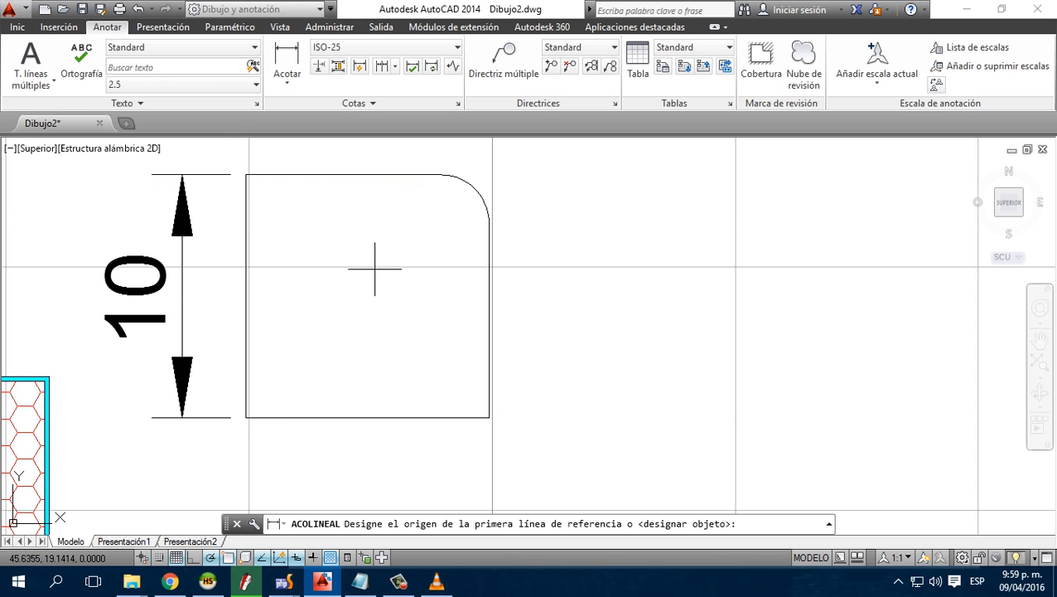
pyautogui.click(245, 416)
pyautogui.click(489, 417)
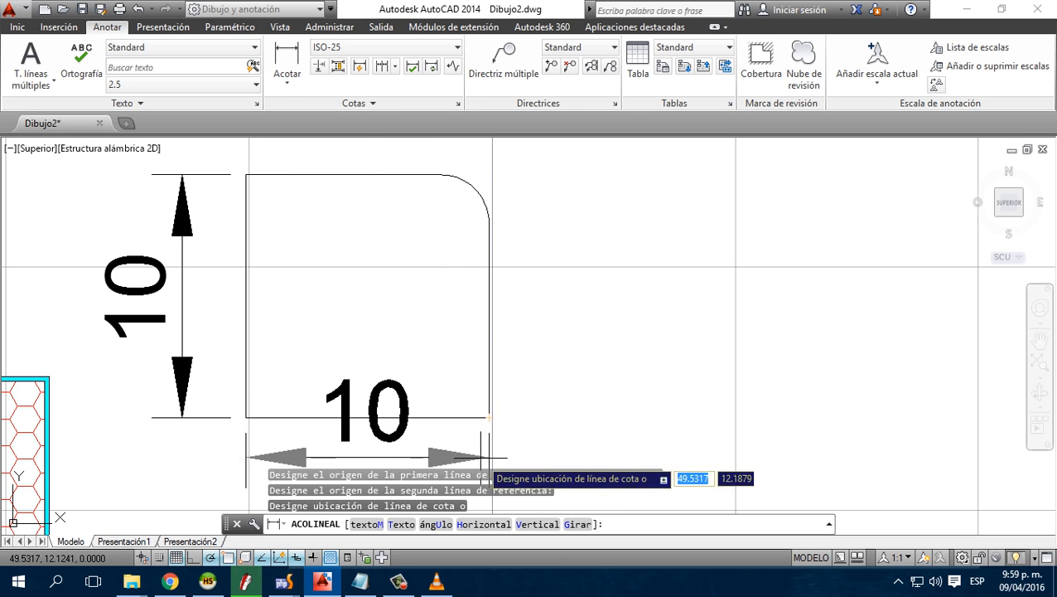
pyautogui.scroll(-4, 489, 406)
pyautogui.moveTo(493, 388); pyautogui.dragTo(465, 239, button='middle')
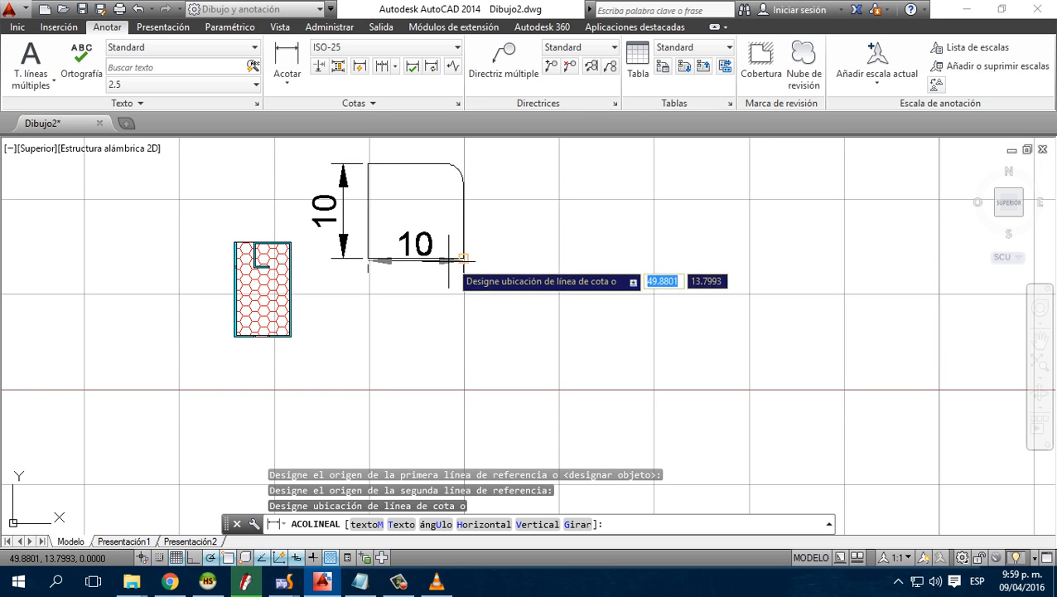
pyautogui.scroll(2, 450, 261)
pyautogui.click(439, 313)
pyautogui.moveTo(484, 283); pyautogui.dragTo(484, 384, button='middle')
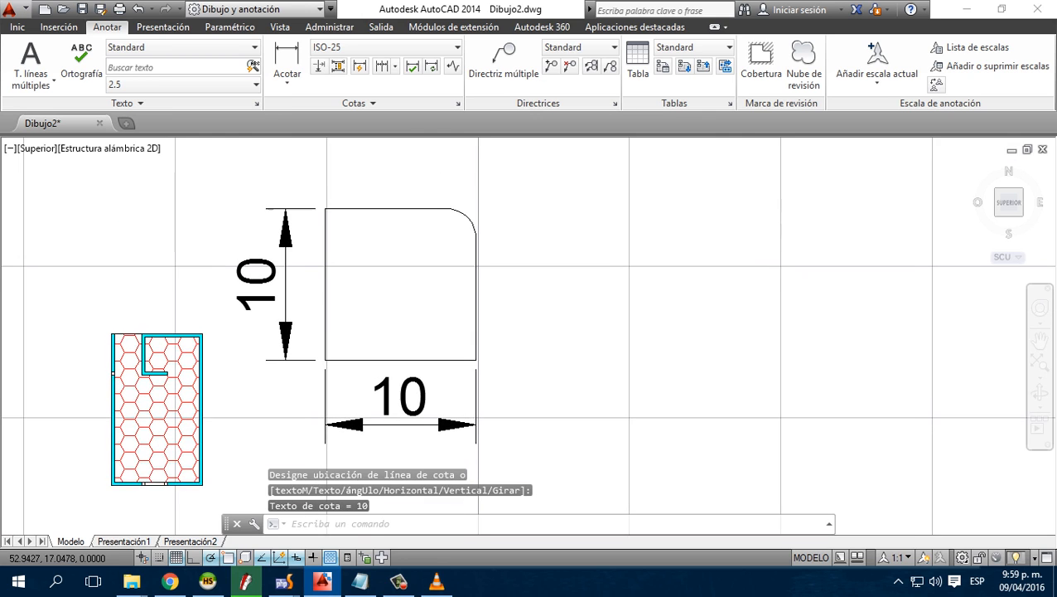
# Add a vertical linear dimension to the straight part of the square's right side, placing the dimension line outside to the right
pyautogui.scroll(2, 455, 281)
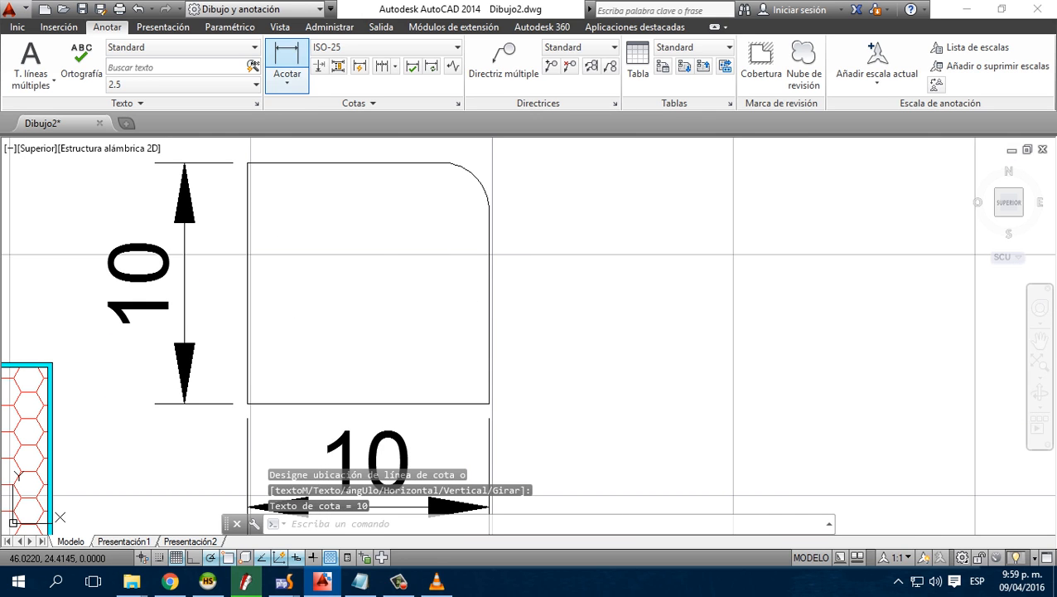
pyautogui.click(286, 58)
pyautogui.click(489, 403)
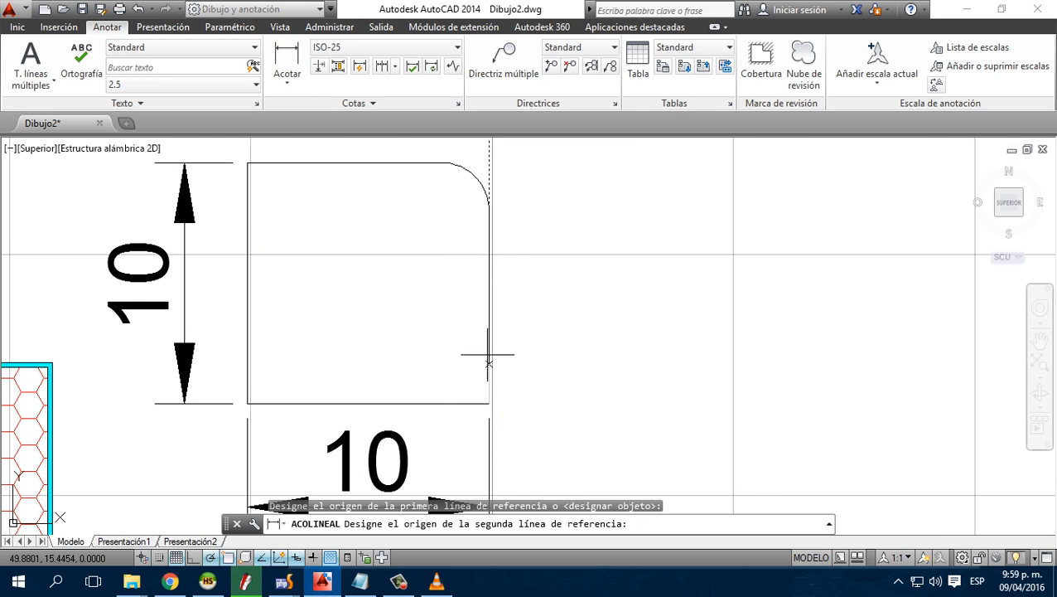
pyautogui.click(490, 208)
pyautogui.click(631, 208)
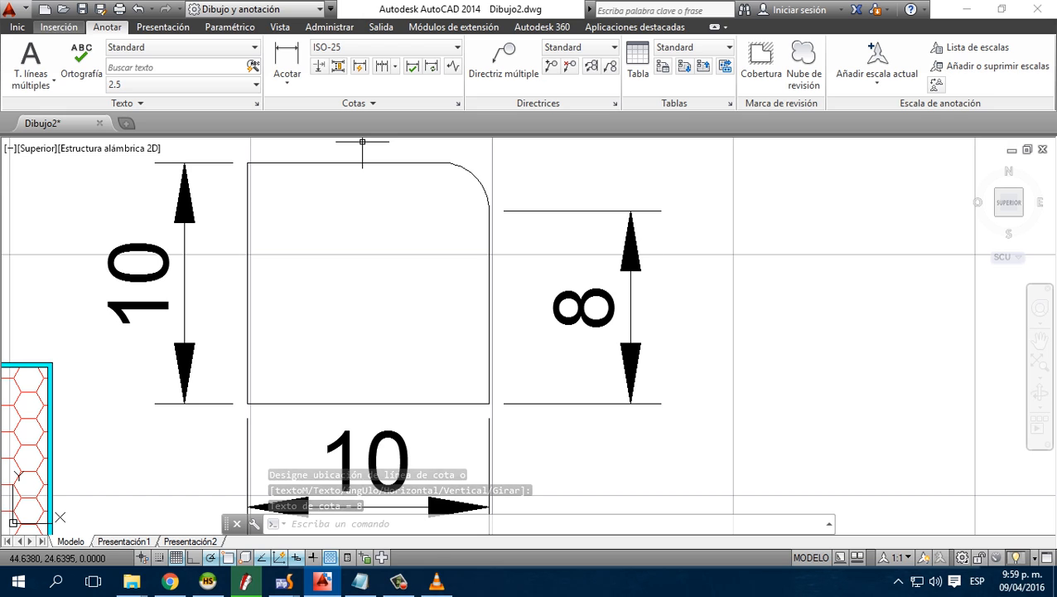
# Add a radius dimension to the fillet arc, placing its text outside the square to the upper right
pyautogui.click(286, 79)
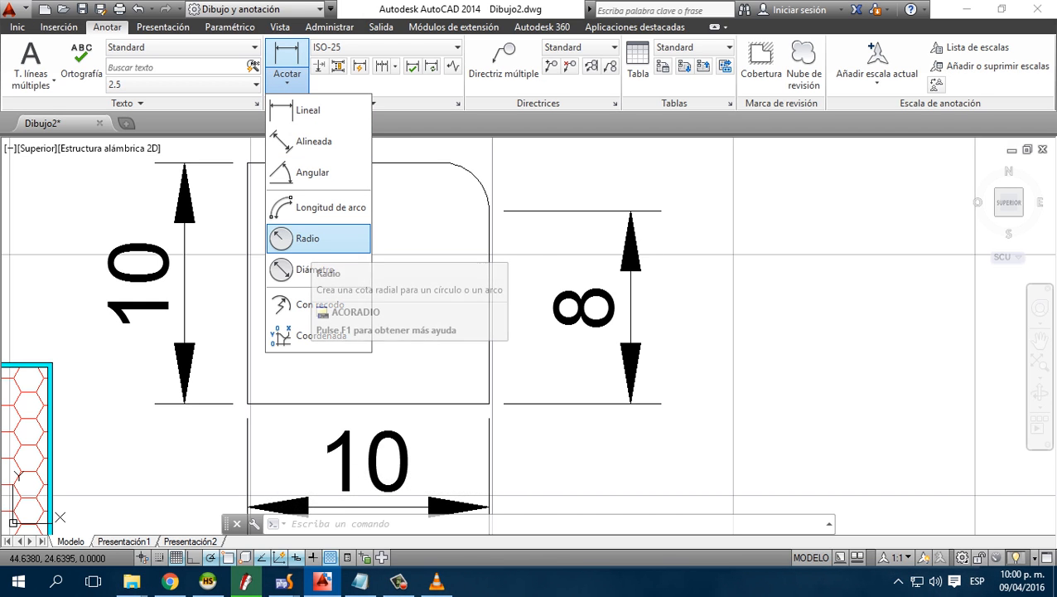
pyautogui.click(307, 241)
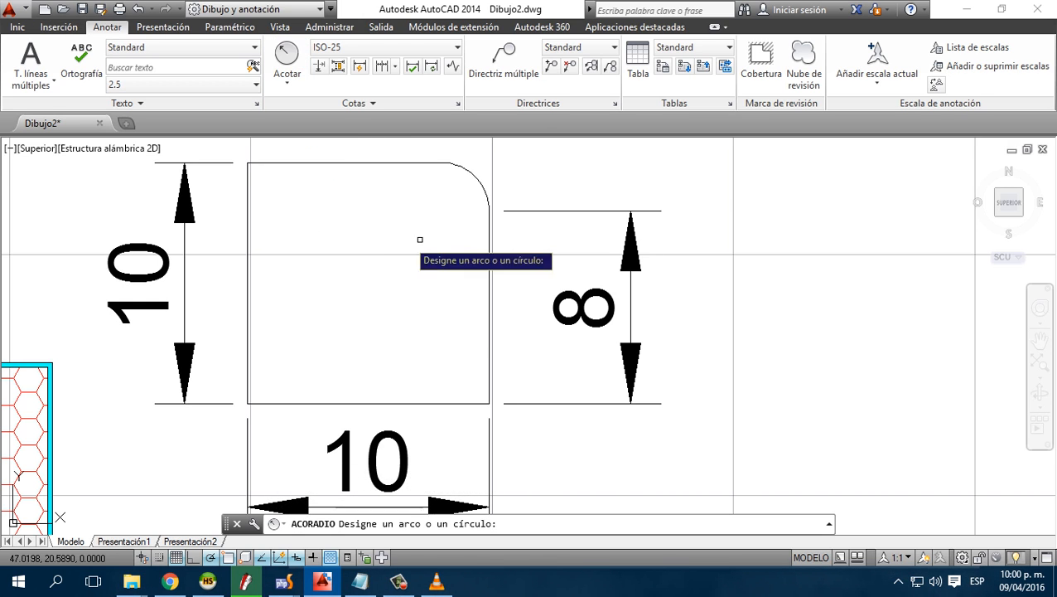
pyautogui.click(472, 176)
pyautogui.moveTo(592, 158); pyautogui.dragTo(549, 272, button='middle')
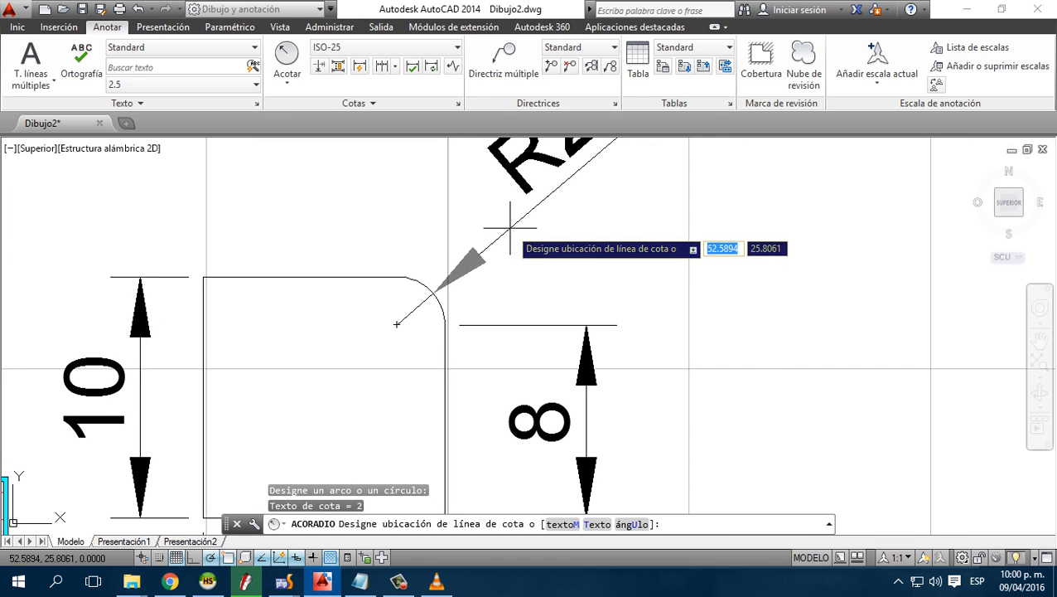
pyautogui.click(525, 266)
pyautogui.scroll(-5, 612, 269)
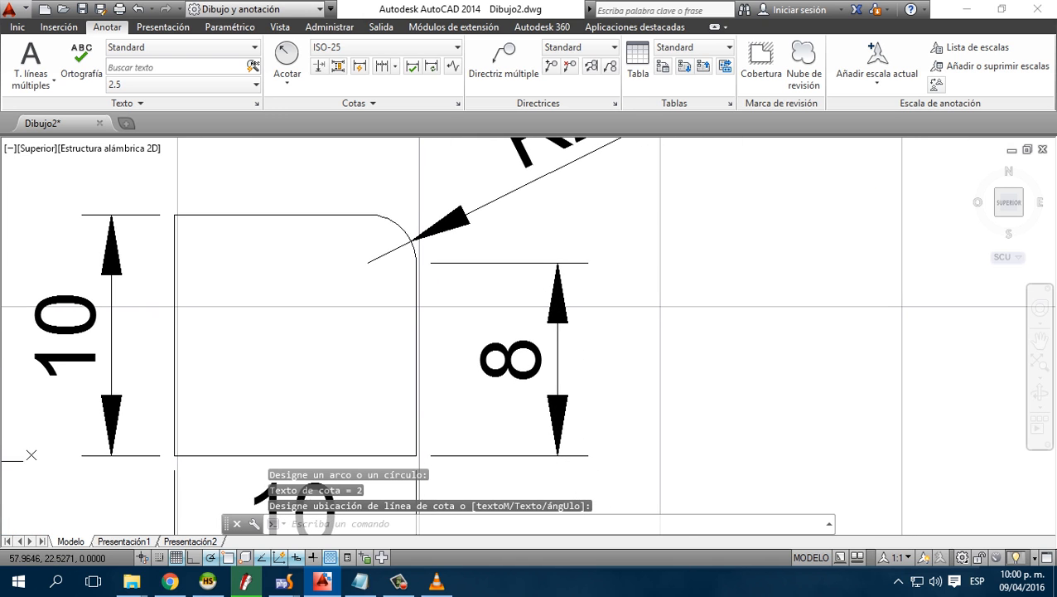
pyautogui.moveTo(539, 299)
pyautogui.mouseDown(button='middle')
pyautogui.moveTo(611, 301)
pyautogui.moveTo(592, 306)
pyautogui.mouseUp(button='middle')
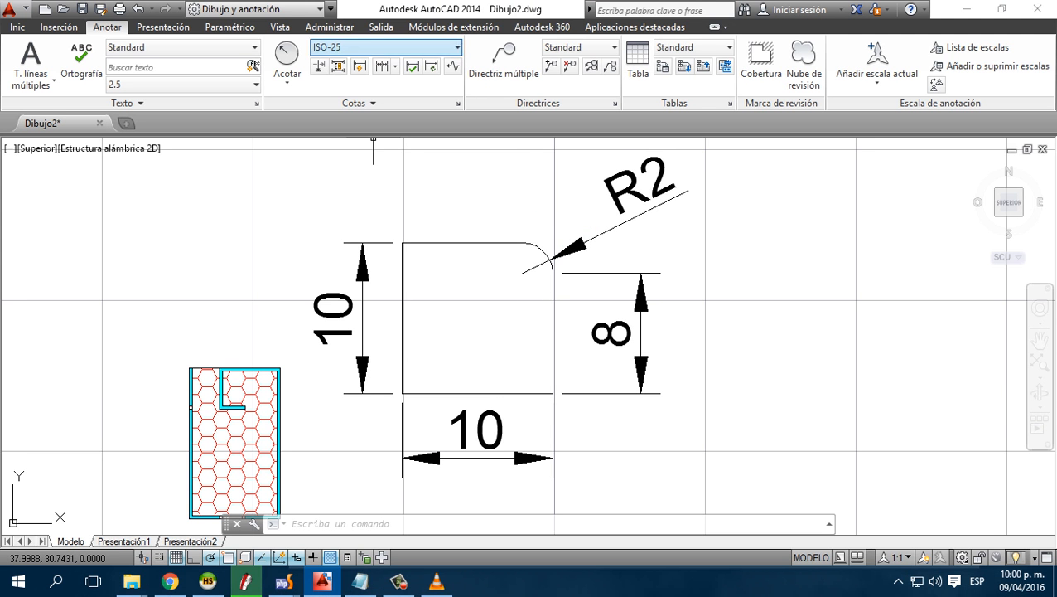
# Add a horizontal linear dimension between the fillet arc's endpoints, placing the dimension line above the square
pyautogui.click(287, 80)
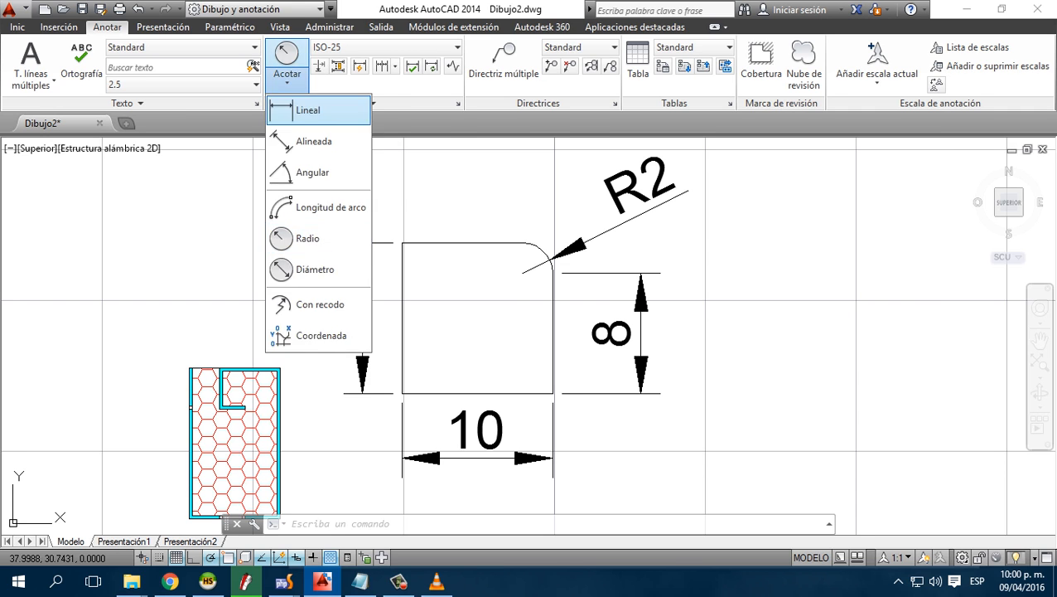
pyautogui.click(308, 110)
pyautogui.click(553, 272)
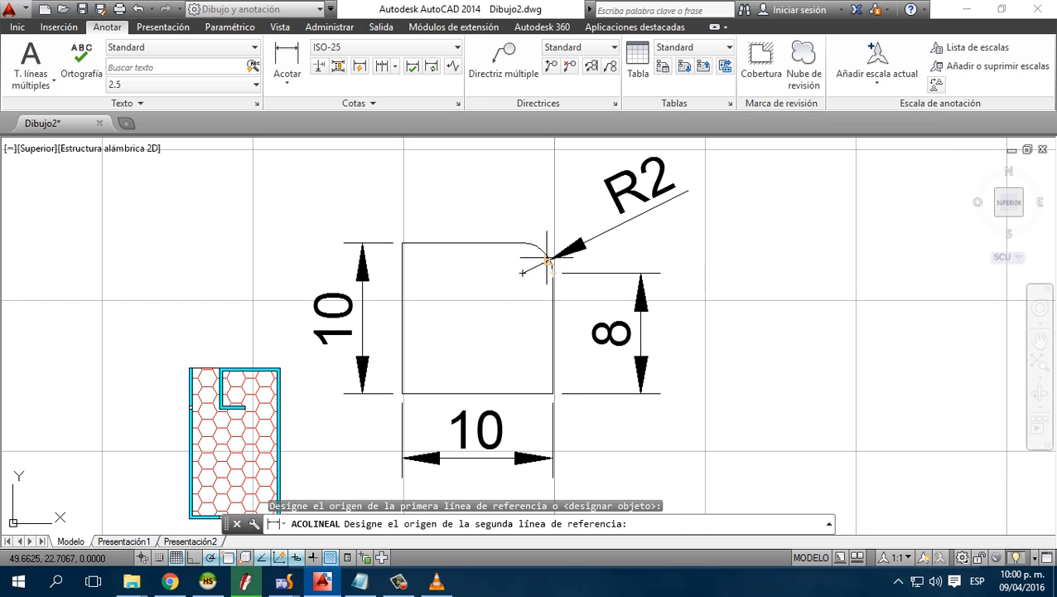
pyautogui.click(522, 243)
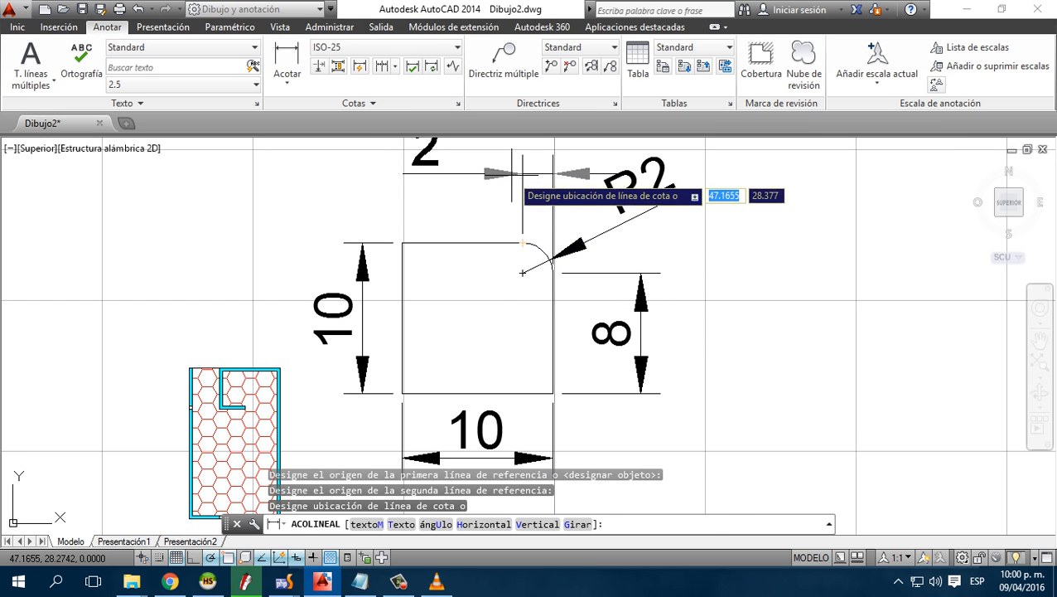
pyautogui.click(512, 177)
pyautogui.moveTo(599, 219); pyautogui.dragTo(584, 252, button='middle')
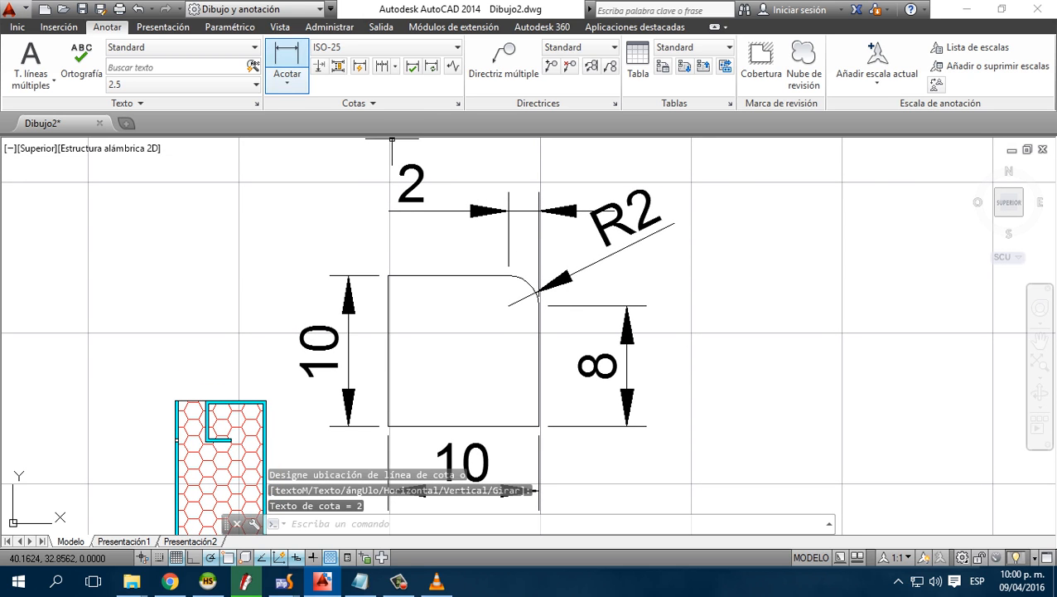
# Add a vertical linear dimension between the fillet arc's endpoints, placing it to the right of the straight edge's dimension
pyautogui.click(286, 56)
pyautogui.click(509, 275)
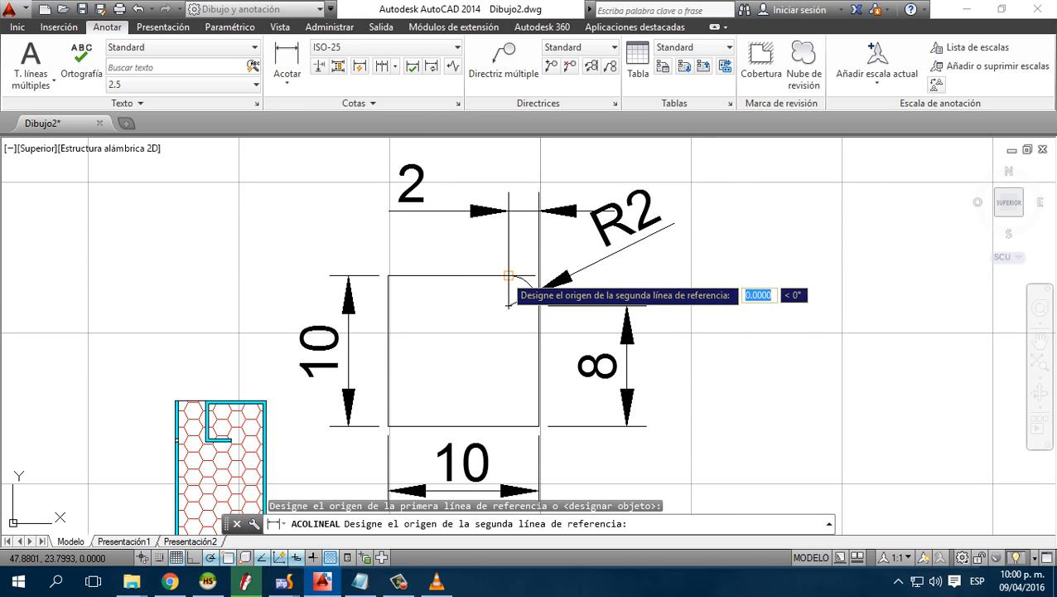
pyautogui.click(539, 305)
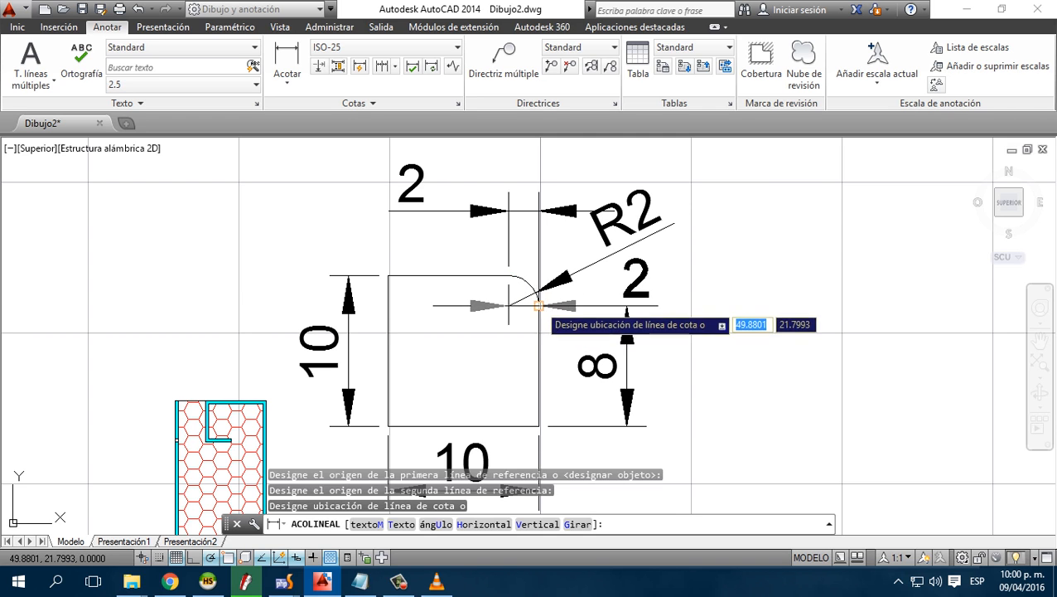
pyautogui.click(719, 311)
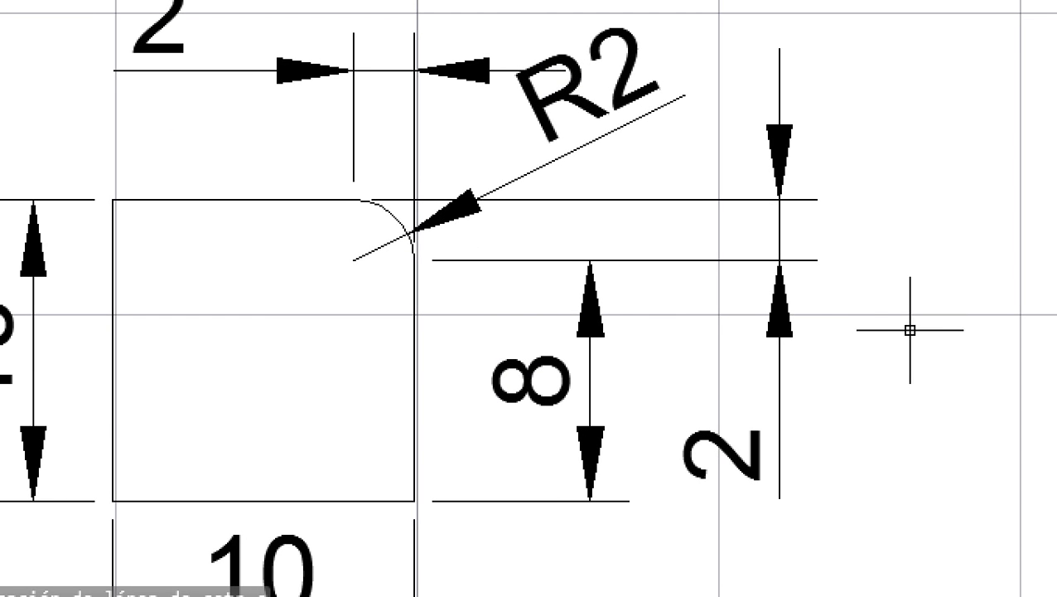
pyautogui.moveTo(730, 384)
pyautogui.mouseDown()
pyautogui.moveTo(701, 388)
pyautogui.moveTo(787, 497)
pyautogui.moveTo(743, 385)
pyautogui.mouseUp()
pyautogui.moveTo(510, 329)
pyautogui.mouseDown()
pyautogui.moveTo(518, 448)
pyautogui.moveTo(555, 342)
pyautogui.mouseUp()
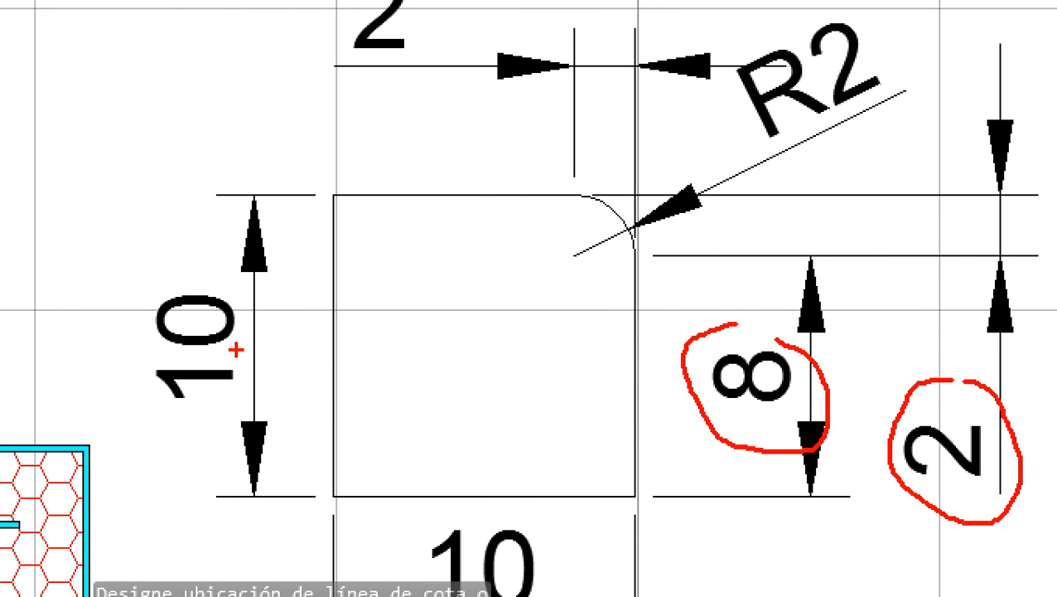
pyautogui.moveTo(237, 350); pyautogui.dragTo(352, 400)
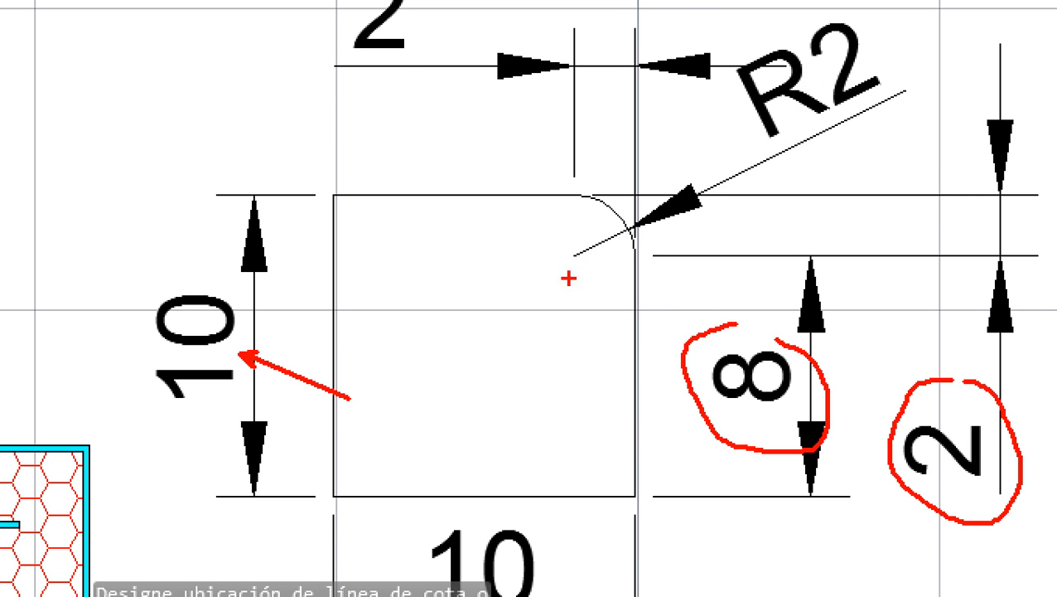
pyautogui.press('Escape')
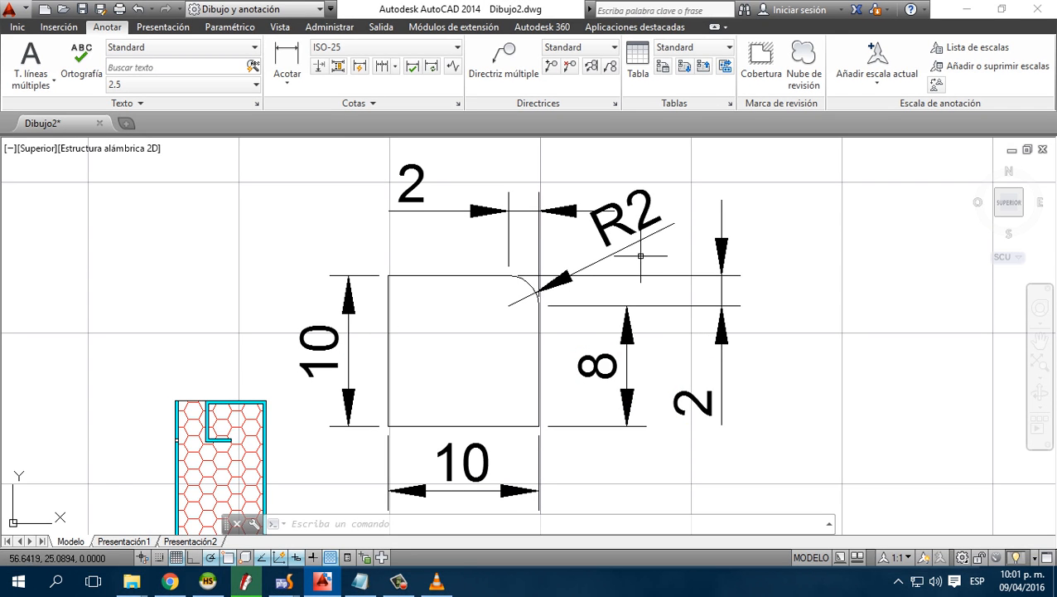
pyautogui.hotkey('ctrl', '1')
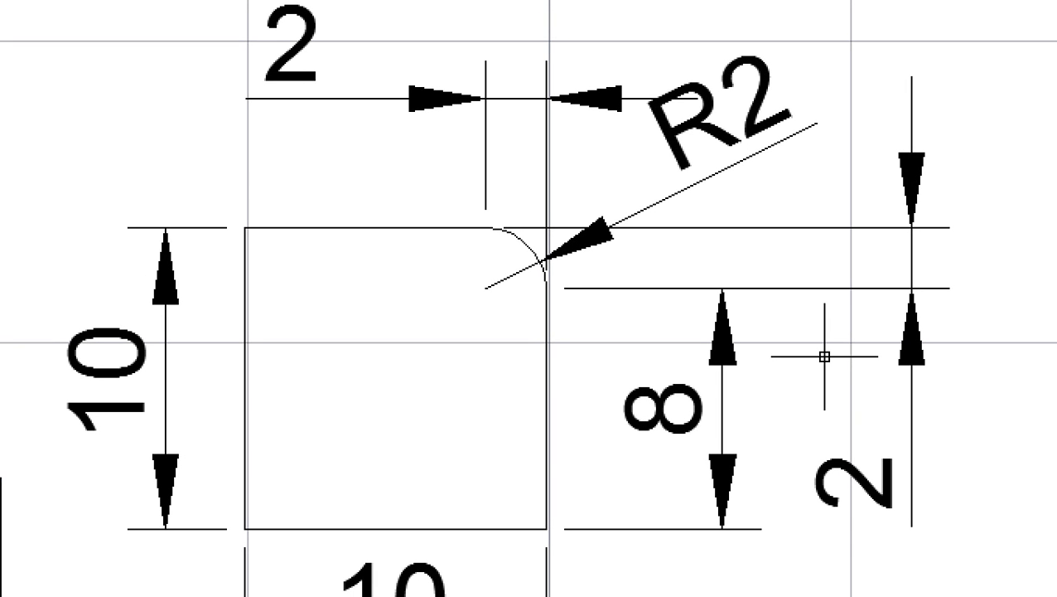
pyautogui.click(531, 323)
pyautogui.moveTo(457, 238)
pyautogui.mouseDown()
pyautogui.moveTo(455, 315)
pyautogui.moveTo(534, 311)
pyautogui.mouseUp()
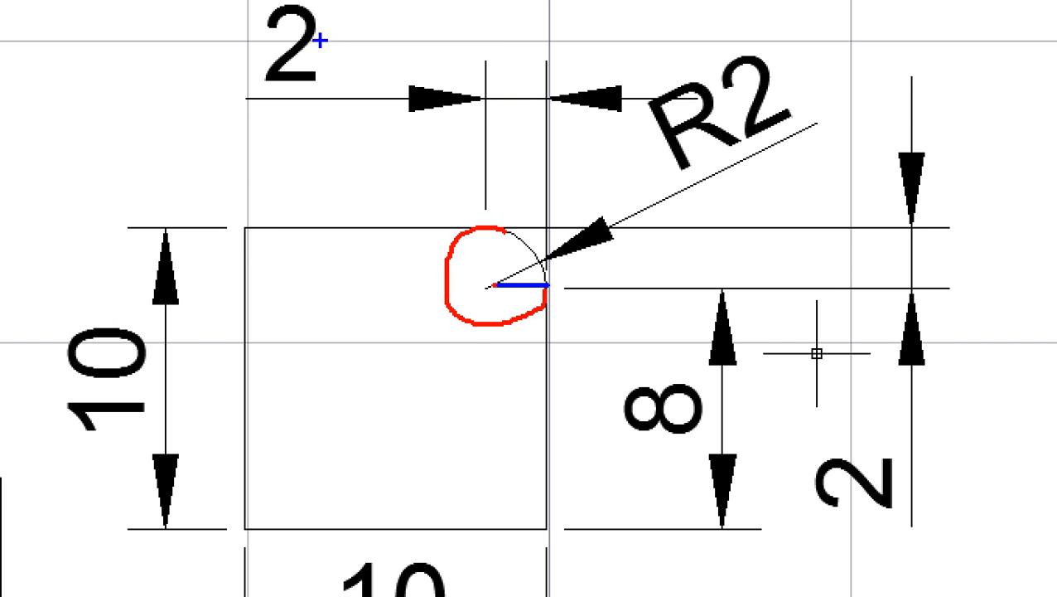
pyautogui.moveTo(233, 106); pyautogui.dragTo(334, 108)
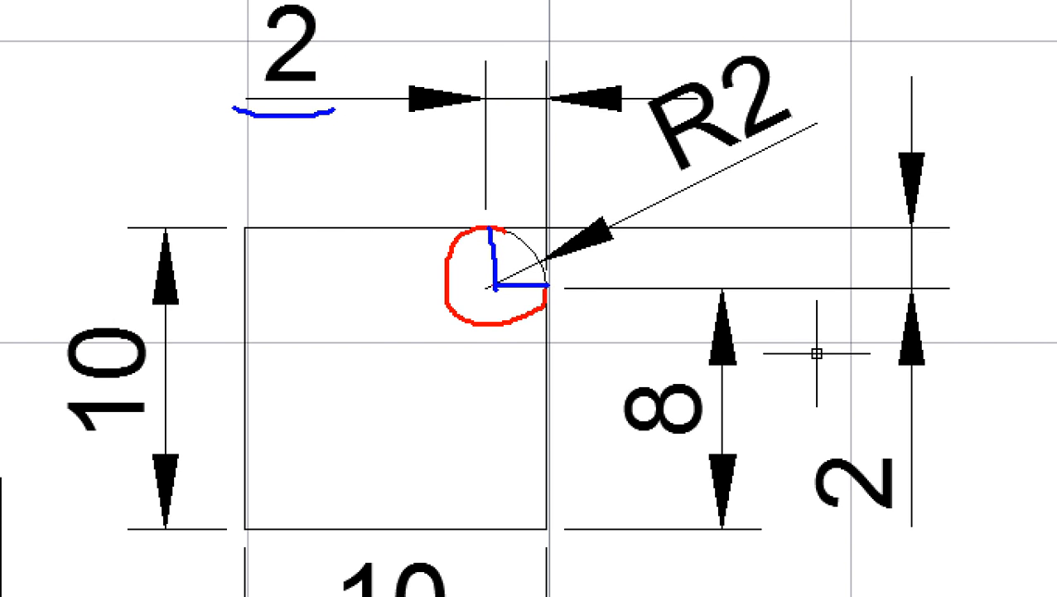
pyautogui.moveTo(864, 431)
pyautogui.mouseDown()
pyautogui.moveTo(772, 507)
pyautogui.moveTo(887, 434)
pyautogui.mouseUp()
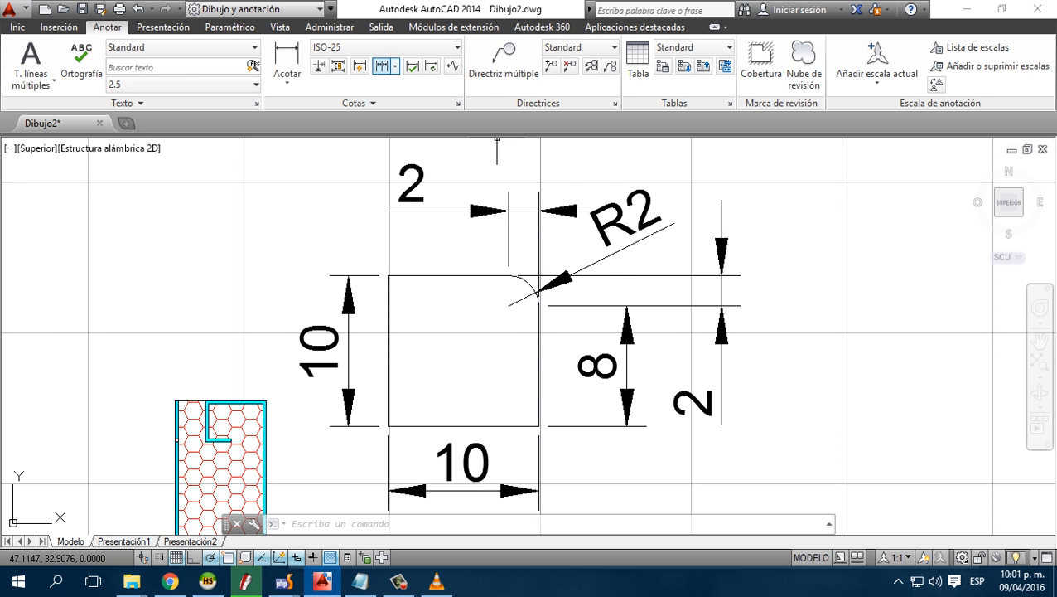
# Add a diameter dimension to the fillet arc, placing its text outside the square to the upper left
pyautogui.click(286, 74)
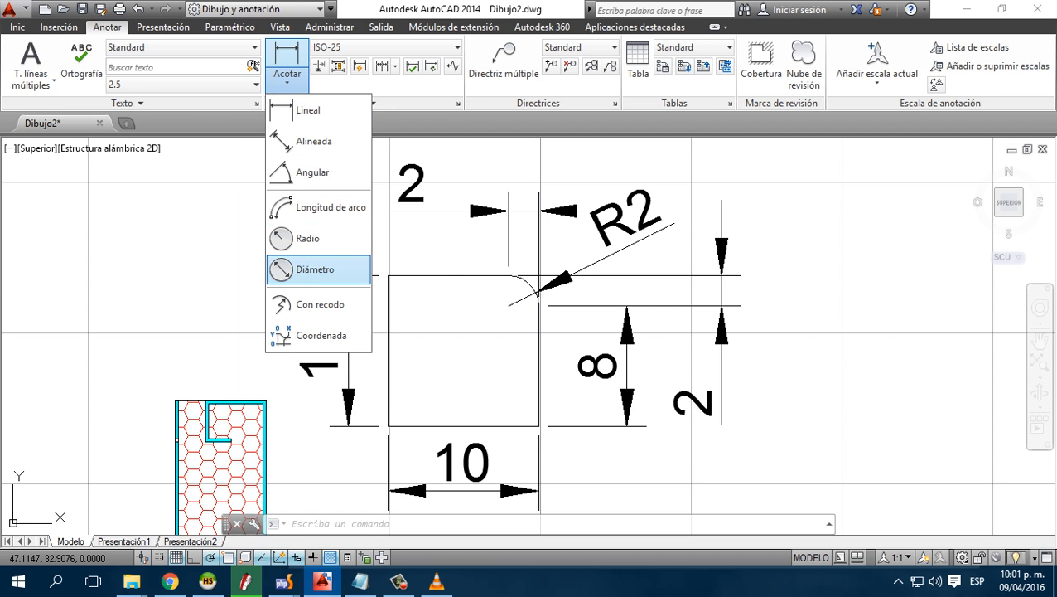
pyautogui.click(315, 269)
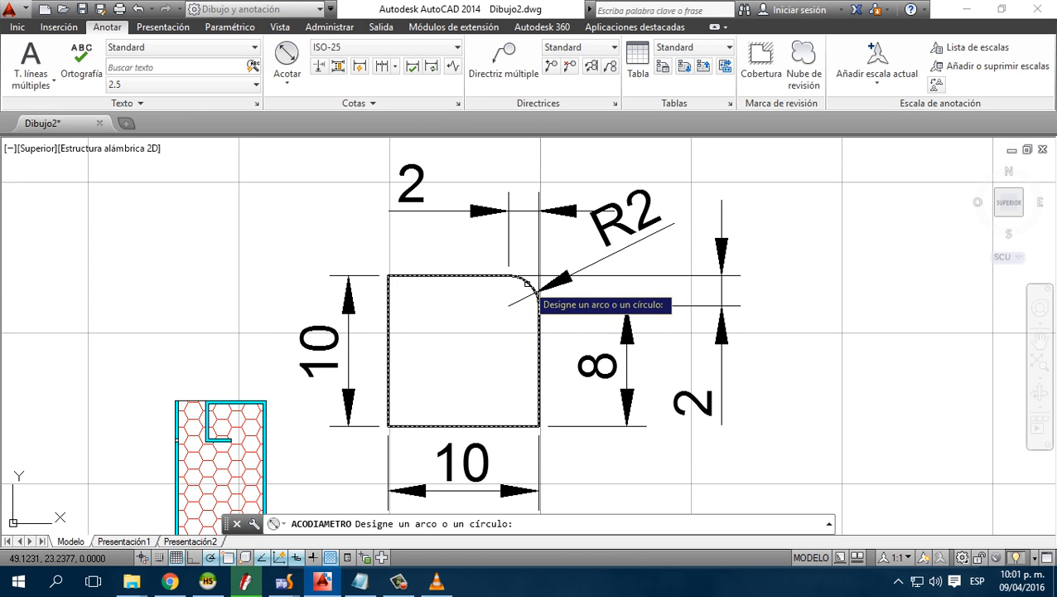
pyautogui.click(527, 283)
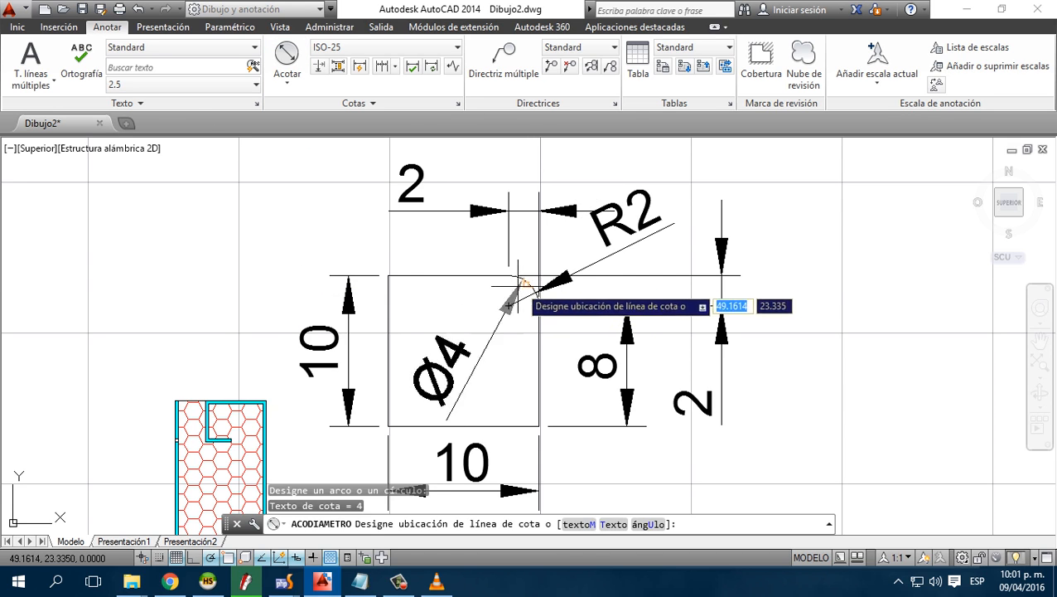
pyautogui.click(463, 287)
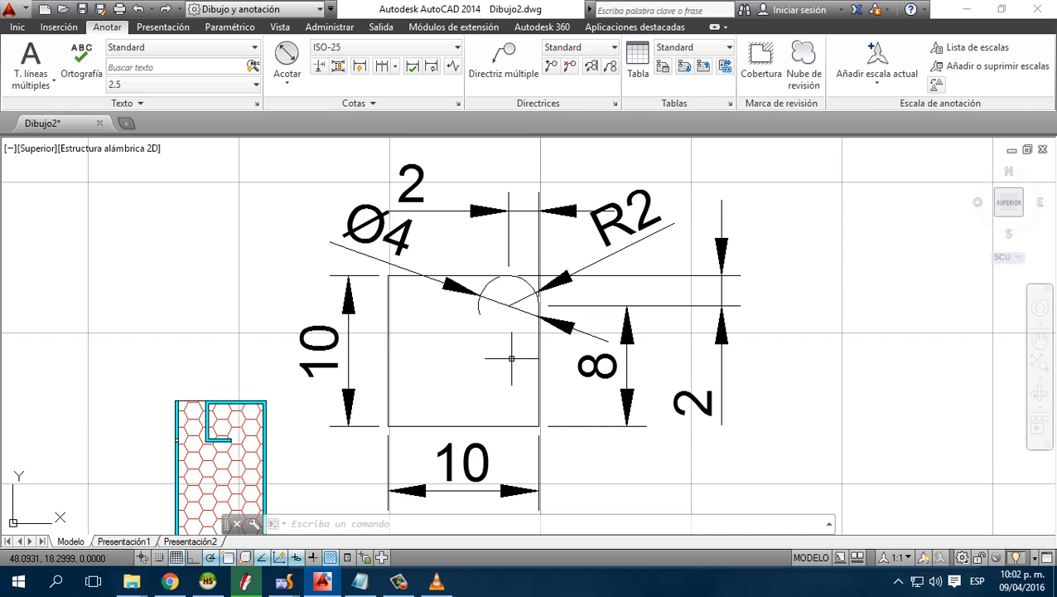
# Switch to Notepad to review the numbered list of tools, and return to the AutoCAD drawing
pyautogui.click(359, 580)
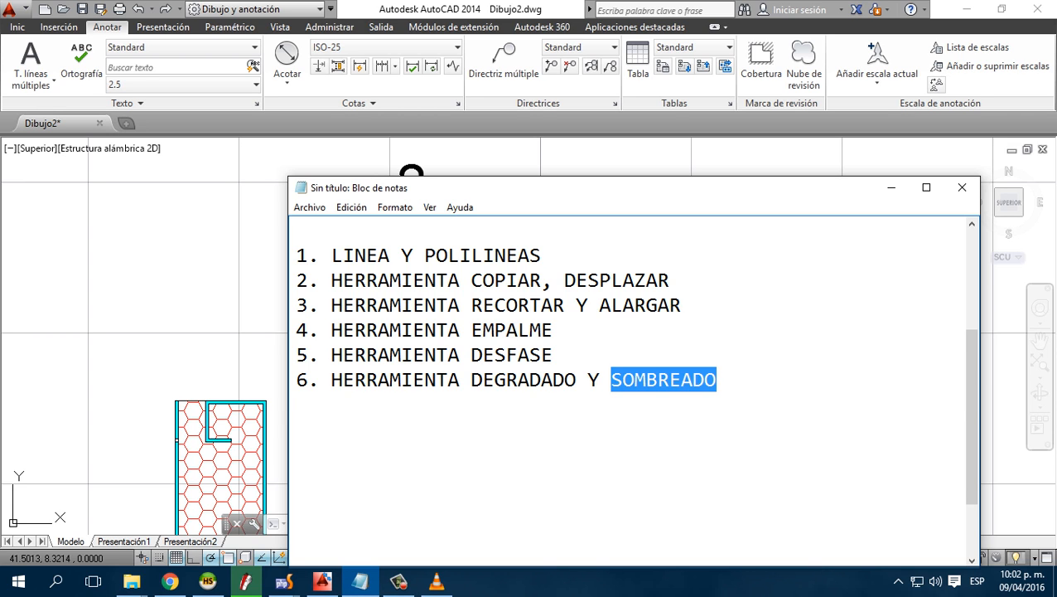
pyautogui.moveTo(497, 188); pyautogui.dragTo(452, 138)
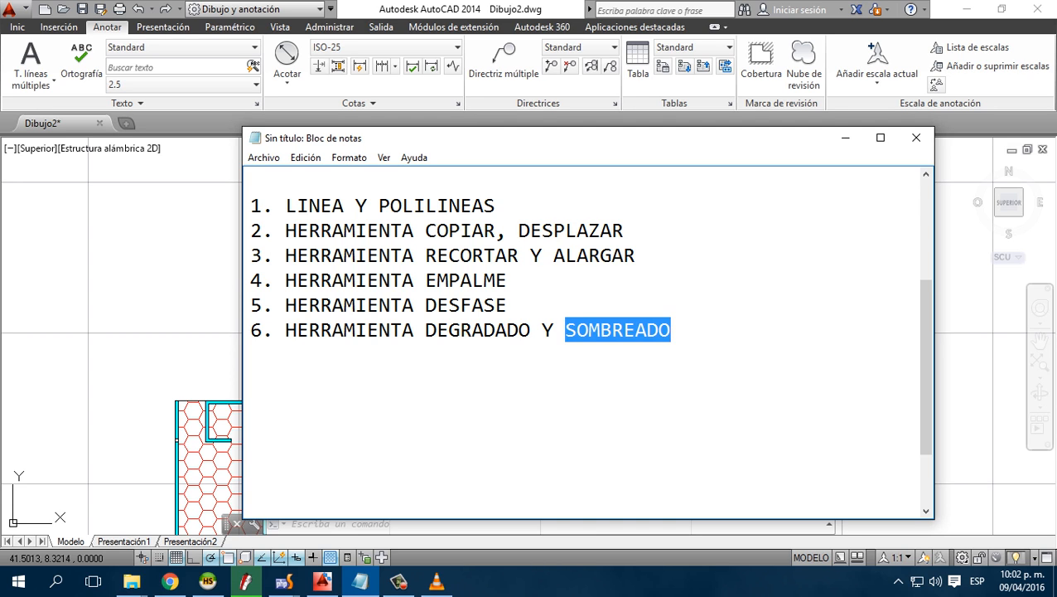
pyautogui.moveTo(452, 138); pyautogui.dragTo(434, 131)
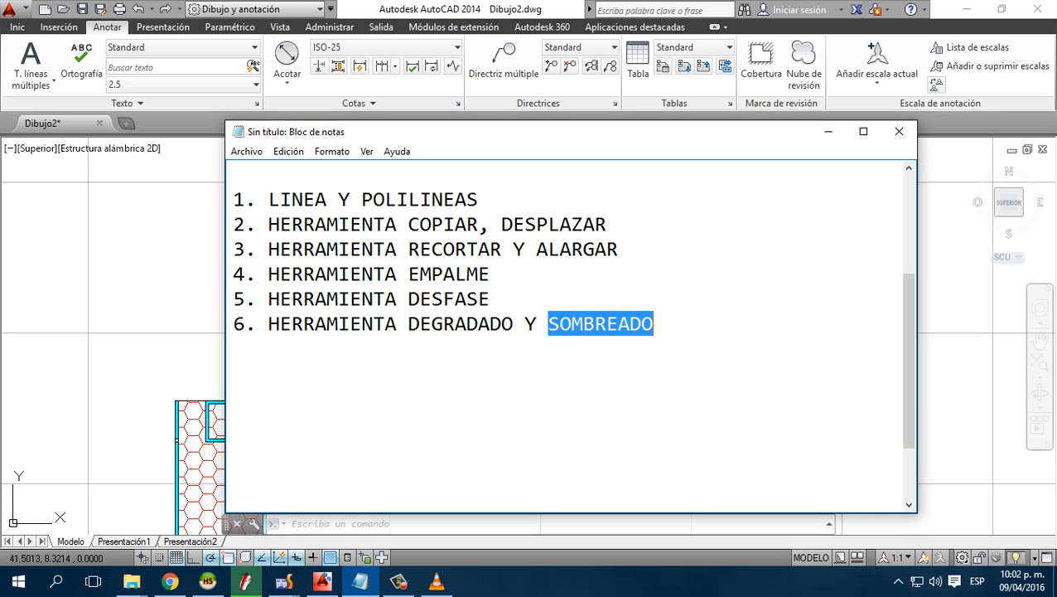
pyautogui.hotkey('alt', 'Tab')
pyautogui.scroll(-3, 430, 354)
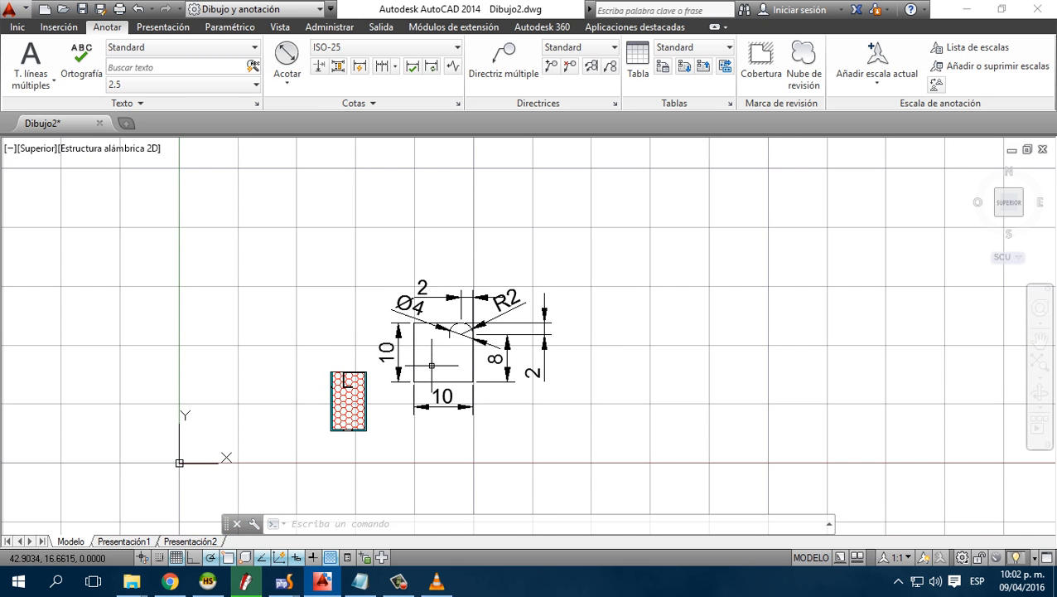
pyautogui.scroll(1, 356, 402)
pyautogui.scroll(2, 351, 381)
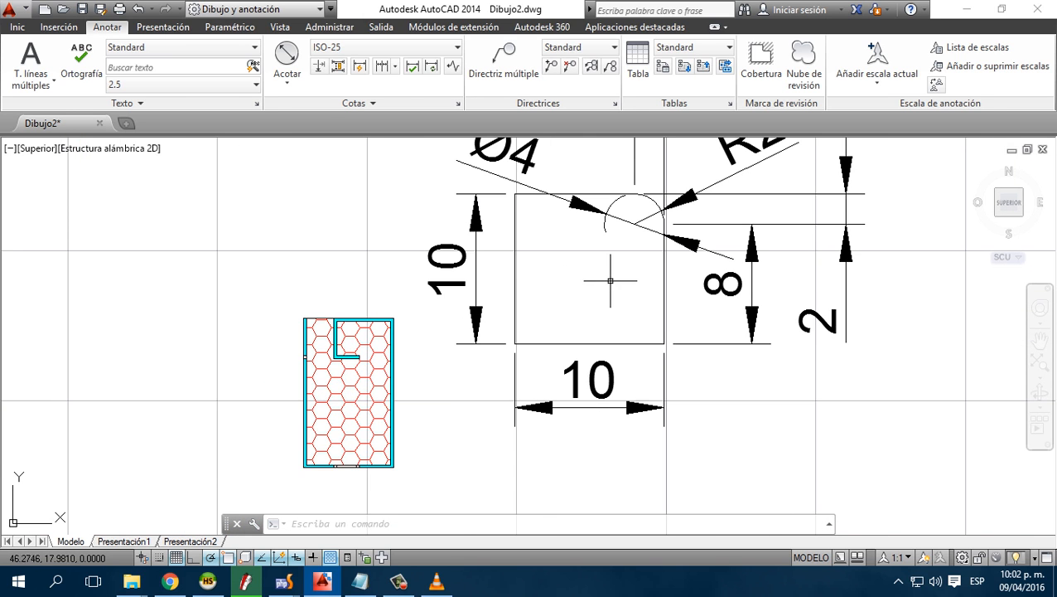
pyautogui.moveTo(609, 284)
pyautogui.mouseDown(button='middle')
pyautogui.moveTo(502, 384)
pyautogui.moveTo(435, 327)
pyautogui.mouseUp(button='middle')
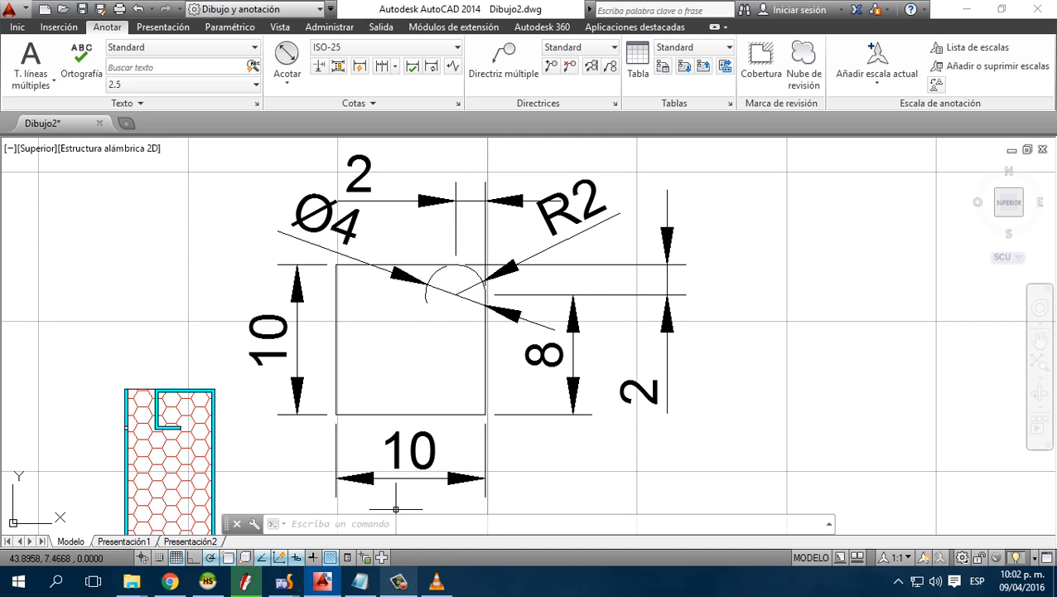
pyautogui.click(398, 581)
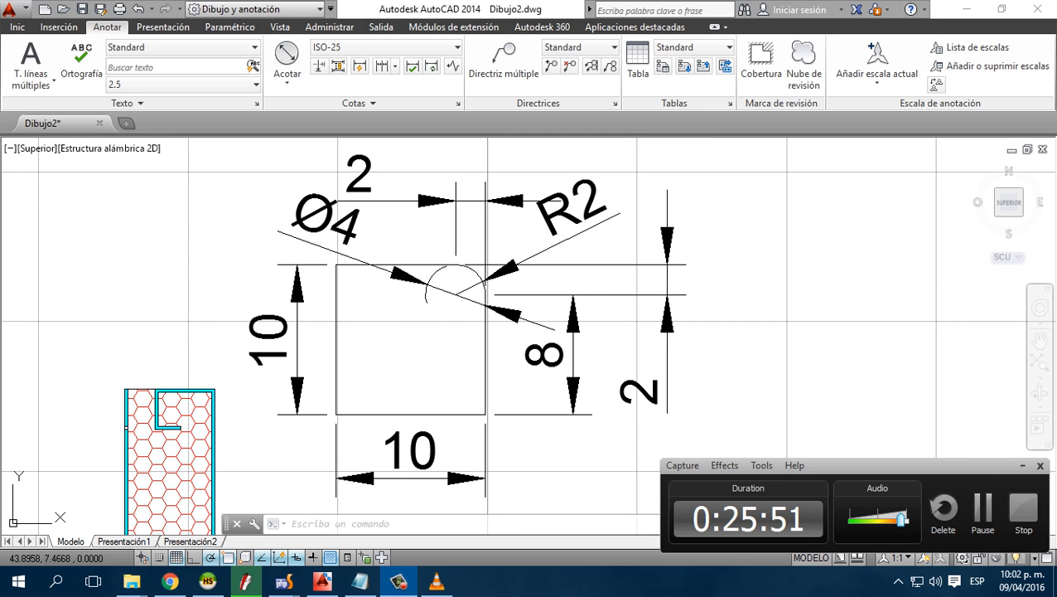